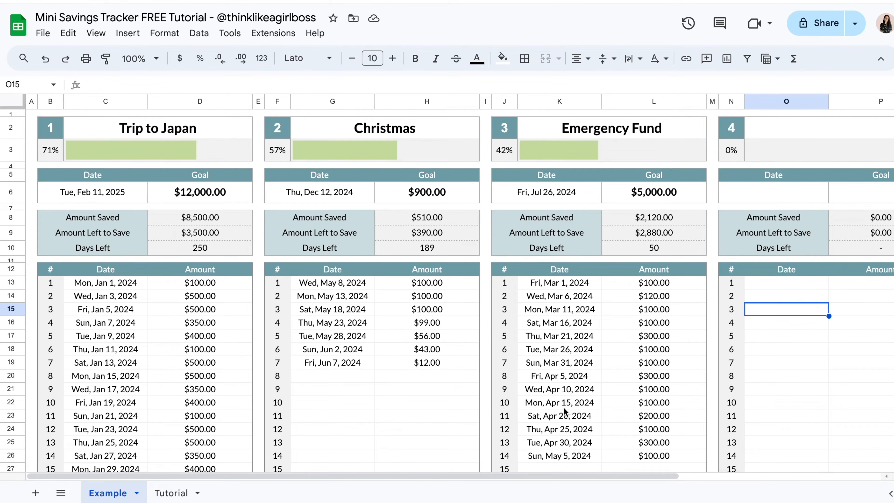
Name the fourth savings goal "Nice bag" in its title cell.
{"action": "scroll", "coordinate": [431, 338], "scroll_direction": "right", "scroll_amount": 5}
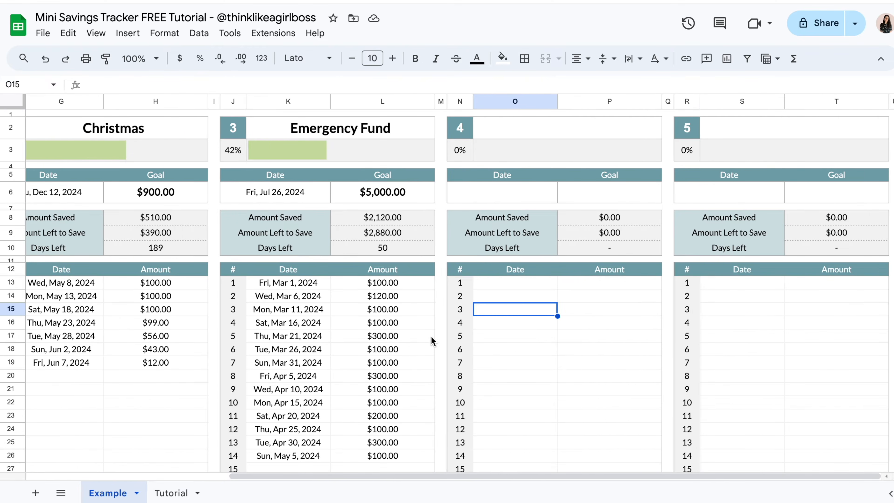
{"action": "scroll", "coordinate": [374, 320], "scroll_direction": "left", "scroll_amount": 5}
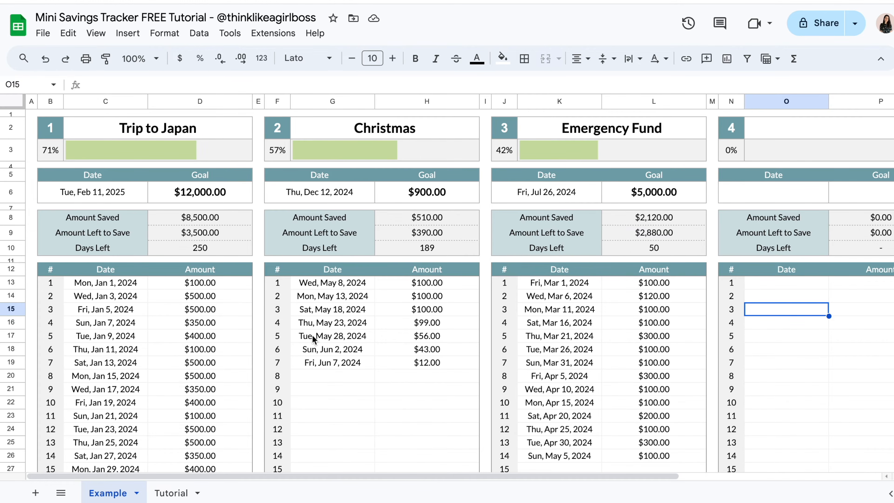
{"action": "scroll", "coordinate": [436, 339], "scroll_direction": "right", "scroll_amount": 2}
{"action": "scroll", "coordinate": [436, 339], "scroll_direction": "right", "scroll_amount": 3}
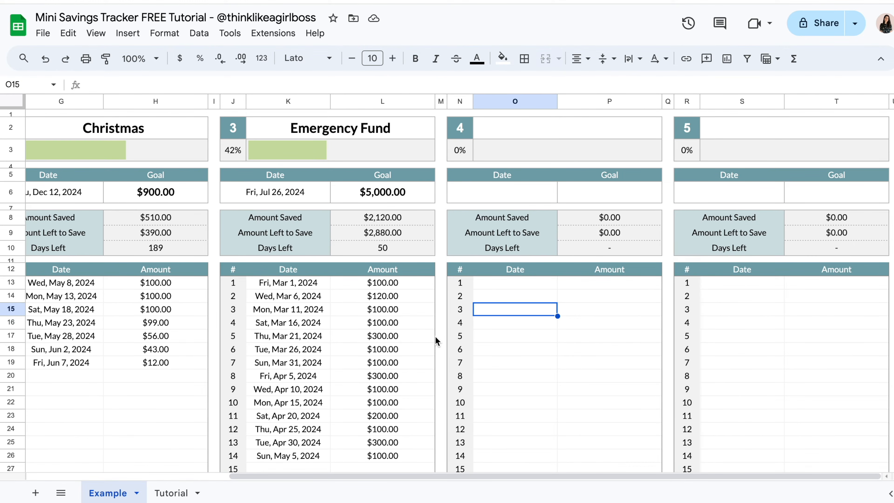
{"action": "left_click", "coordinate": [564, 133]}
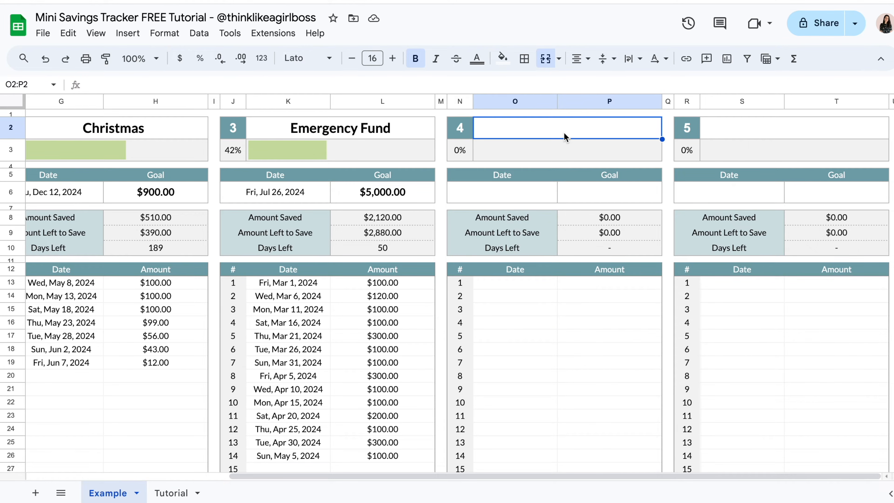
{"action": "key", "text": "BackSpace"}
{"action": "type", "text": "Nice bag"}
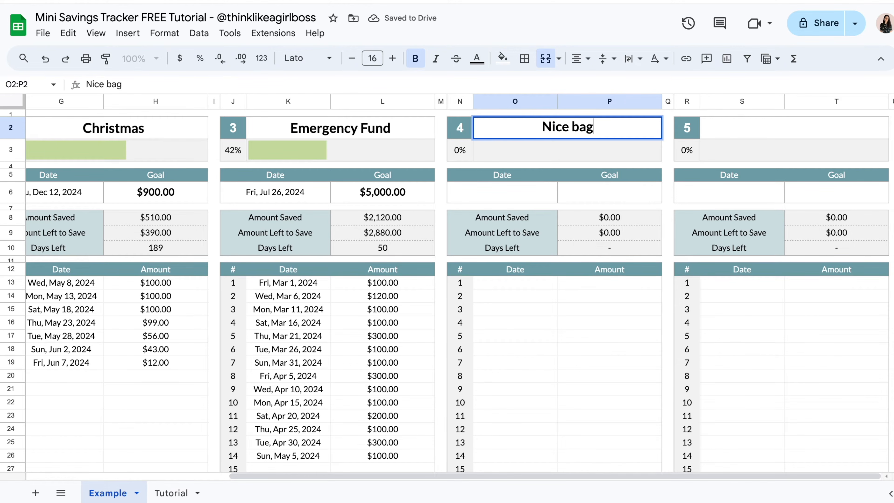
{"action": "key", "text": "Tab"}
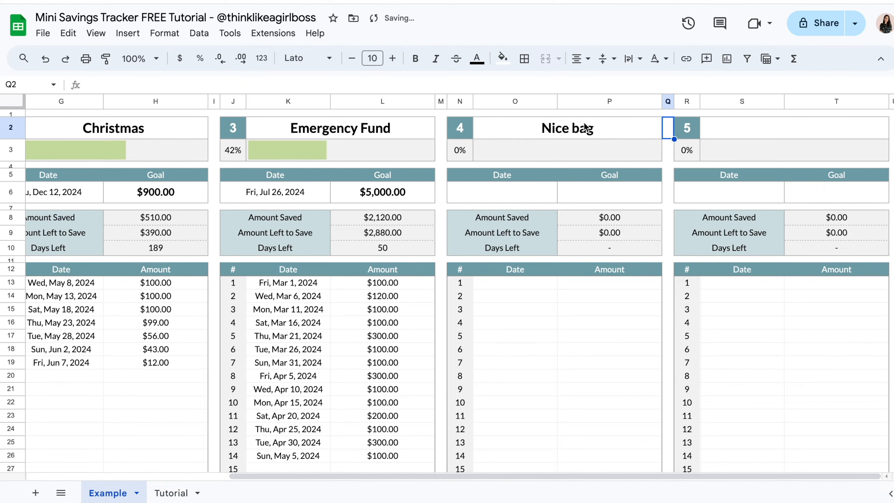
Set the Nice bag goal's target date to Thu, Dec 19, 2024 with the date picker.
{"action": "left_click", "coordinate": [502, 194]}
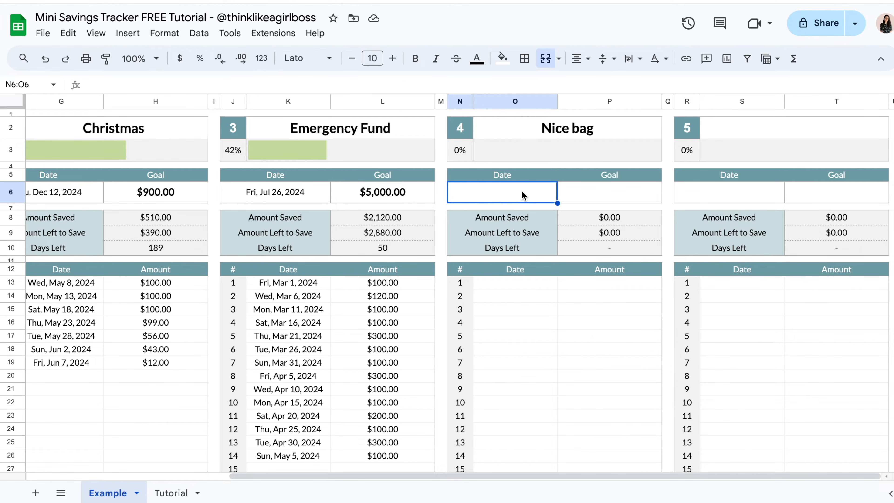
{"action": "double_click", "coordinate": [508, 191]}
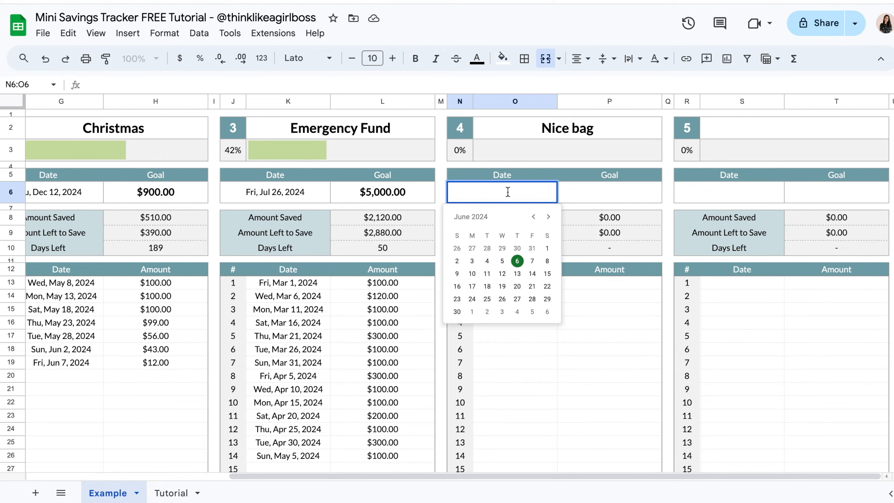
{"action": "left_click", "coordinate": [548, 217]}
{"action": "left_click", "coordinate": [548, 216]}
{"action": "left_click", "coordinate": [547, 217]}
{"action": "left_click", "coordinate": [547, 217]}
{"action": "left_click", "coordinate": [548, 217]}
{"action": "left_click", "coordinate": [548, 217]}
{"action": "left_click", "coordinate": [517, 273]}
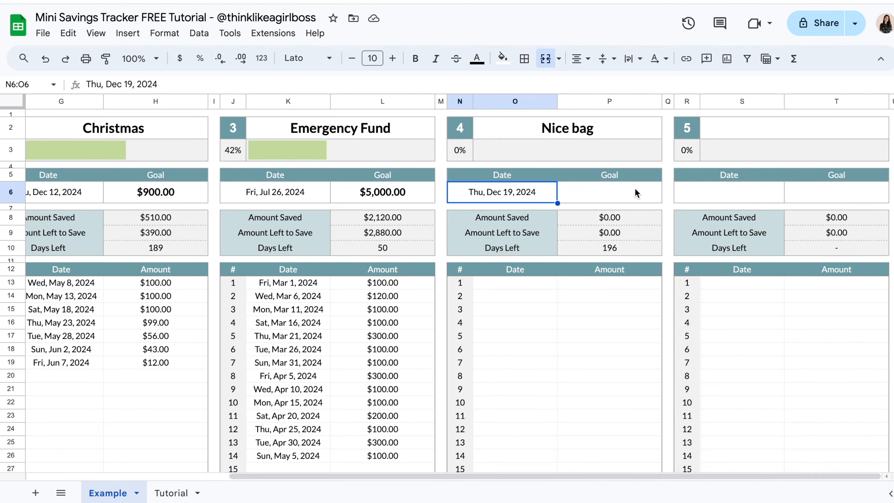
Set the Nice bag goal amount to $250.
{"action": "left_click", "coordinate": [599, 196]}
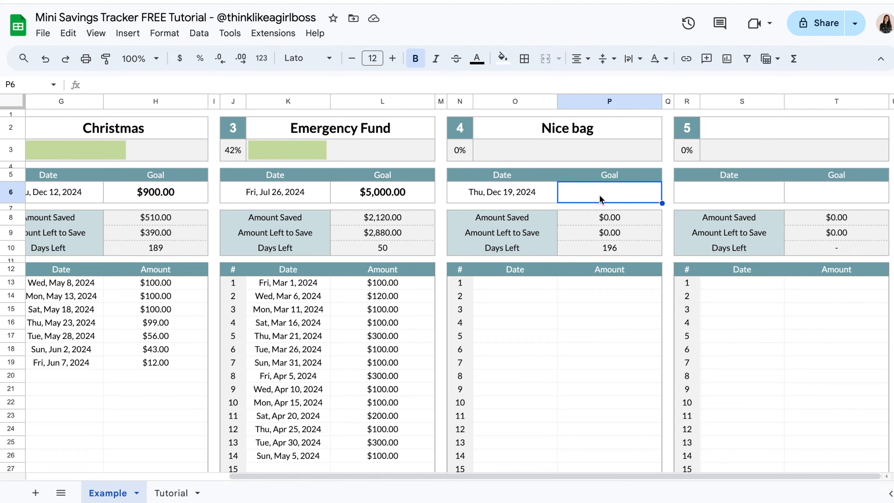
{"action": "type", "text": "250"}
{"action": "key", "text": "Return"}
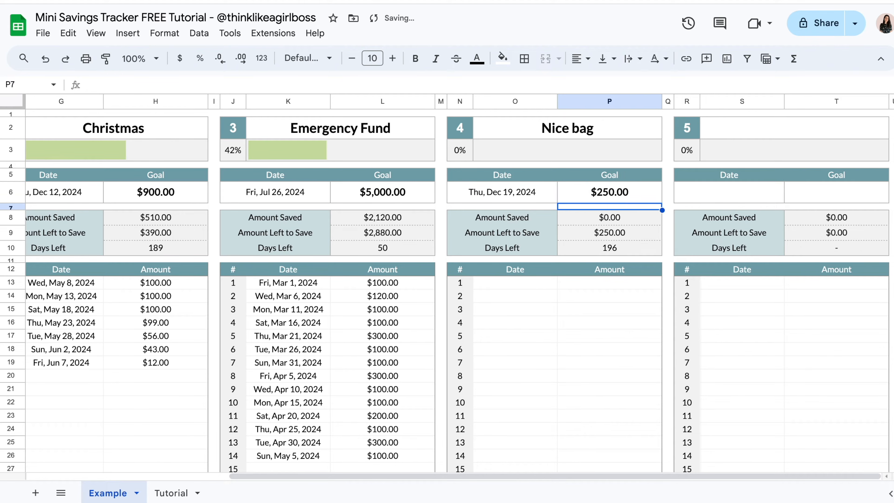
{"action": "left_click", "coordinate": [639, 336]}
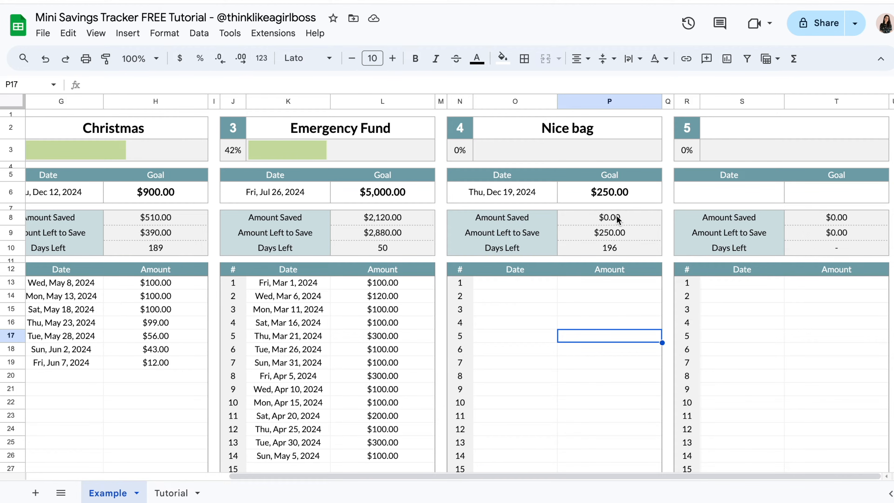
{"action": "left_click", "coordinate": [609, 286]}
{"action": "left_click_drag", "start_coordinate": [541, 289], "coordinate": [606, 405]}
{"action": "scroll", "coordinate": [619, 395], "scroll_direction": "down", "scroll_amount": 10}
{"action": "scroll", "coordinate": [619, 395], "scroll_direction": "up", "scroll_amount": 10}
Set the date of the first Nice bag savings entry to Thu, Feb 8, 2024 with the date picker.
{"action": "left_click", "coordinate": [516, 288]}
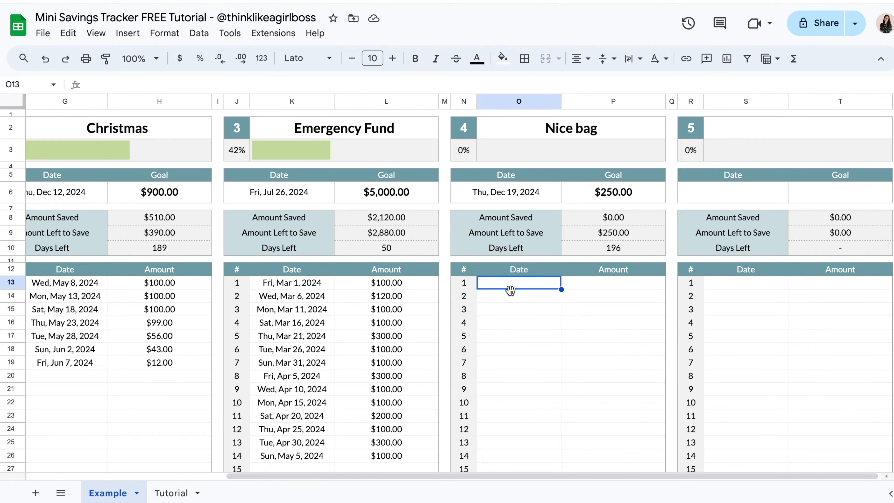
{"action": "double_click", "coordinate": [513, 286]}
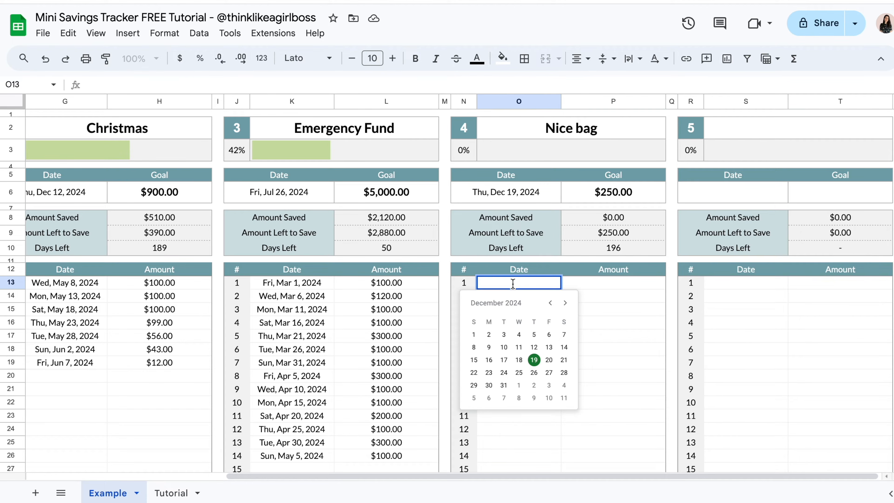
{"action": "left_click", "coordinate": [610, 287]}
{"action": "left_click", "coordinate": [535, 300]}
{"action": "double_click", "coordinate": [535, 302]}
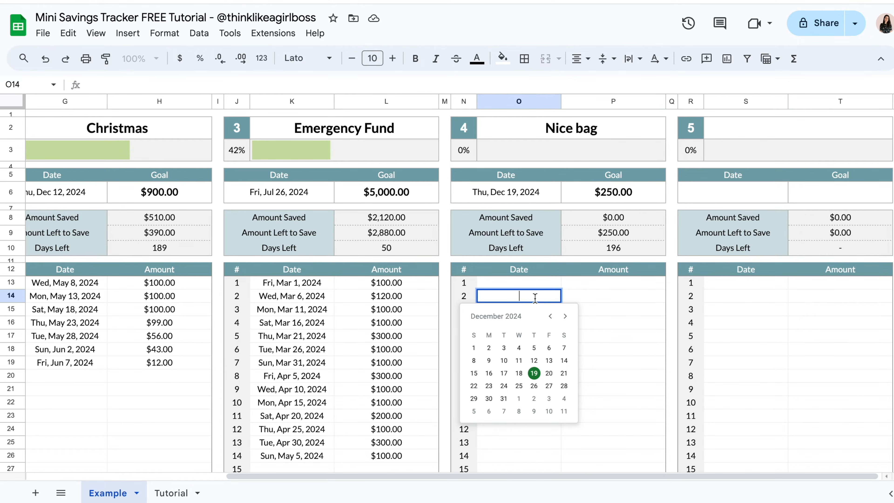
{"action": "left_click", "coordinate": [564, 316]}
{"action": "left_click", "coordinate": [565, 316]}
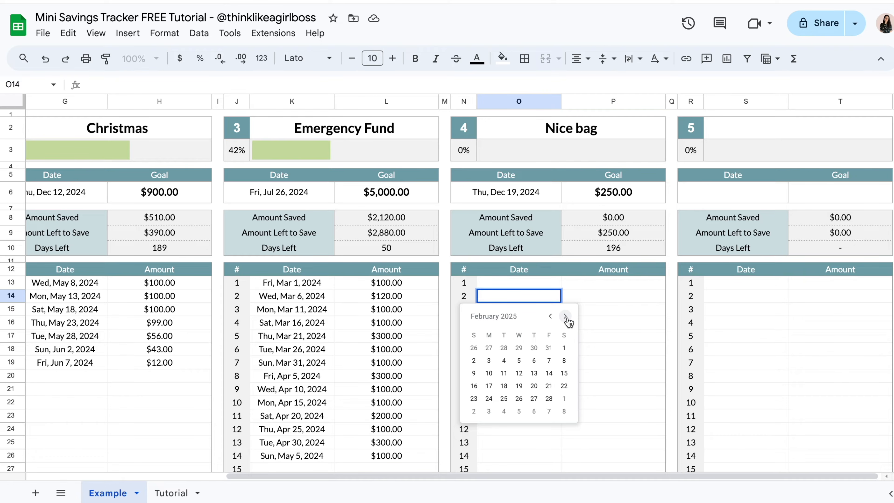
{"action": "left_click", "coordinate": [550, 316]}
{"action": "left_click", "coordinate": [550, 316]}
{"action": "left_click", "coordinate": [550, 316]}
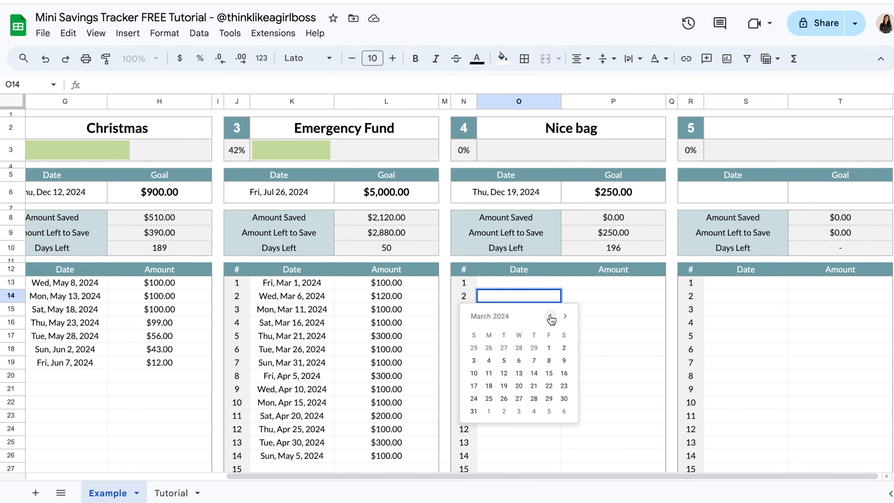
{"action": "double_click", "coordinate": [523, 284]}
{"action": "left_click", "coordinate": [551, 303]}
{"action": "left_click", "coordinate": [534, 347]}
Enter $50 as the amount of the first Nice bag savings entry.
{"action": "left_click", "coordinate": [593, 286]}
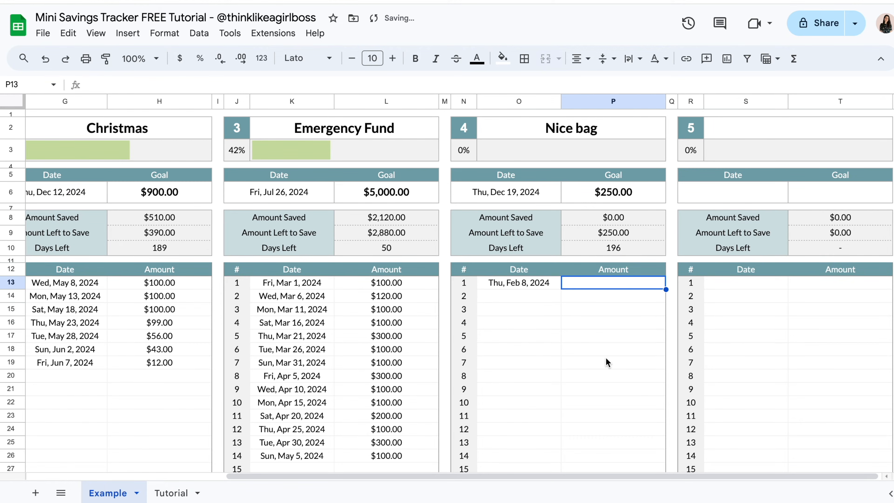
{"action": "type", "text": "50"}
{"action": "key", "text": "Return"}
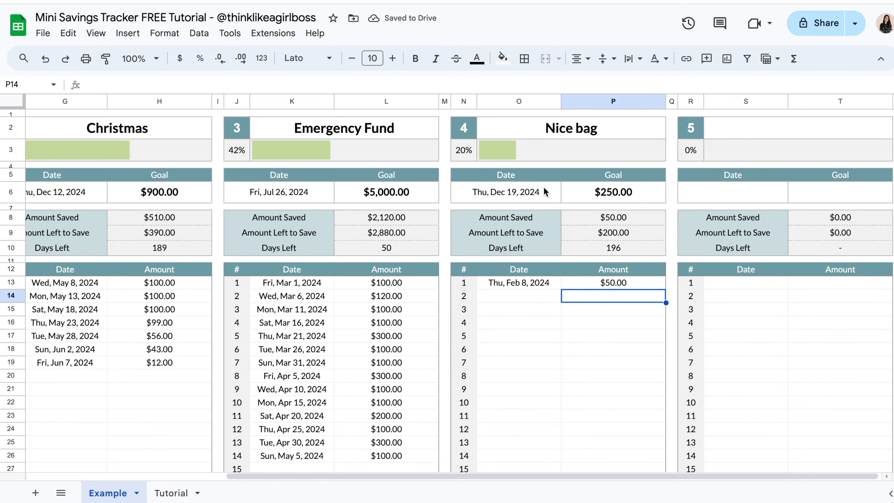
Fill in the second Nice bag savings entry with the date Fri, Feb 16, 2024 and an amount of $50.
{"action": "double_click", "coordinate": [518, 296]}
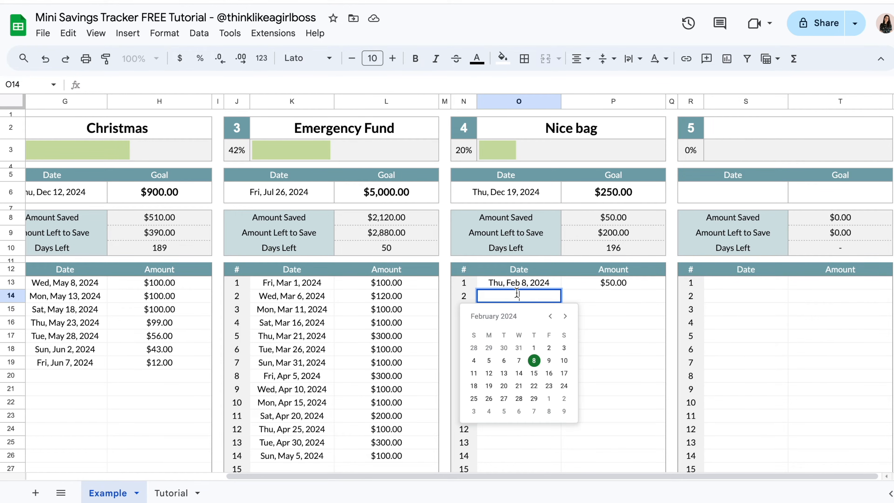
{"action": "left_click", "coordinate": [549, 373]}
{"action": "left_click", "coordinate": [603, 300]}
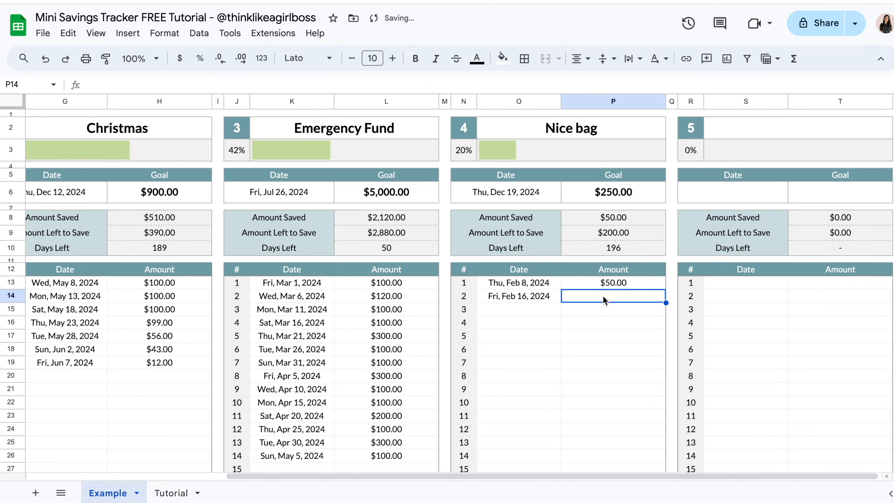
{"action": "type", "text": "50"}
{"action": "key", "text": "Return"}
Fill in the third Nice bag savings entry with the date 2/23 and an amount of $10.
{"action": "left_click", "coordinate": [532, 316]}
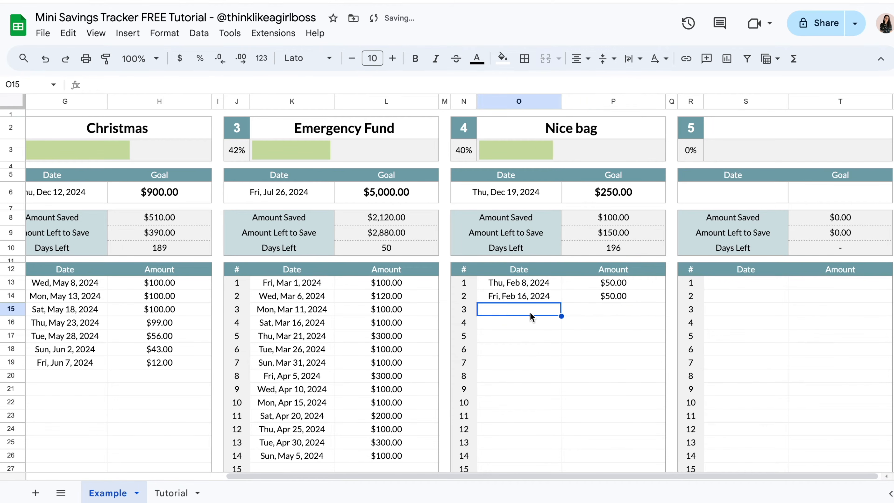
{"action": "type", "text": "2/23"}
{"action": "key", "text": "Tab"}
{"action": "type", "text": "10"}
{"action": "key", "text": "Return"}
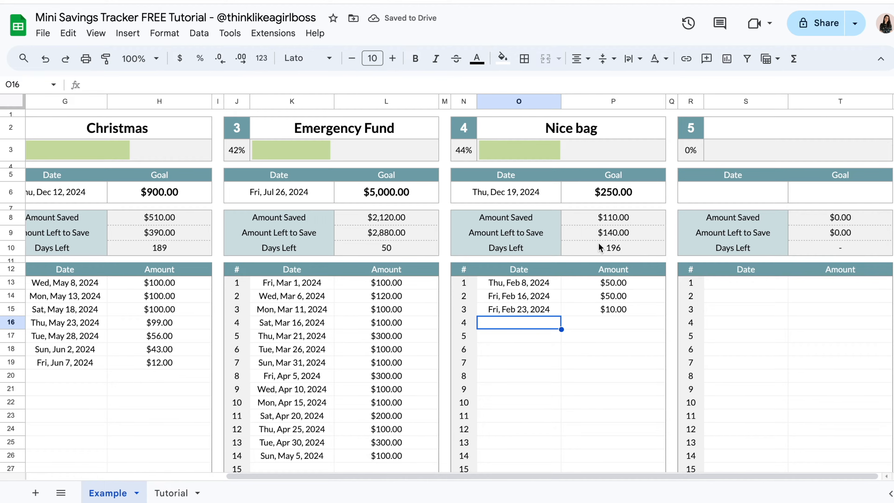
Fill in the fourth Nice bag savings entry with the date Fri, Mar 29, 2024 and an amount of $140.
{"action": "double_click", "coordinate": [523, 322]}
{"action": "left_click", "coordinate": [555, 425]}
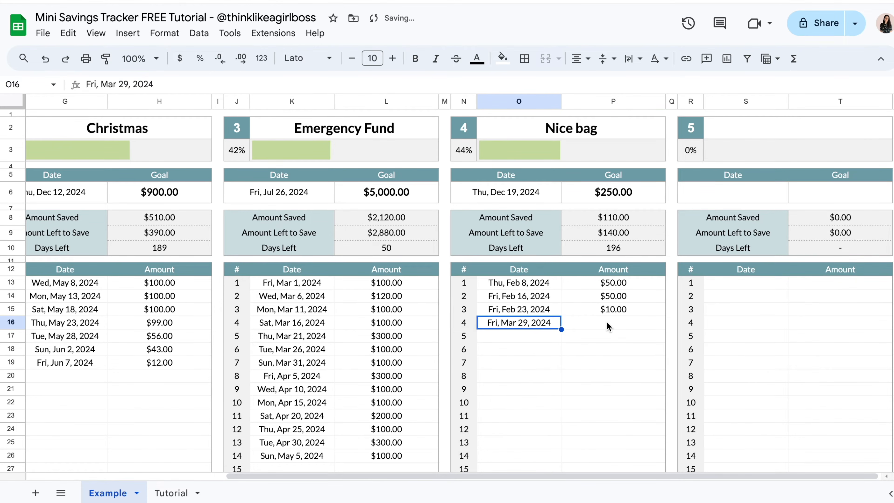
{"action": "key", "text": "Tab"}
{"action": "type", "text": "140"}
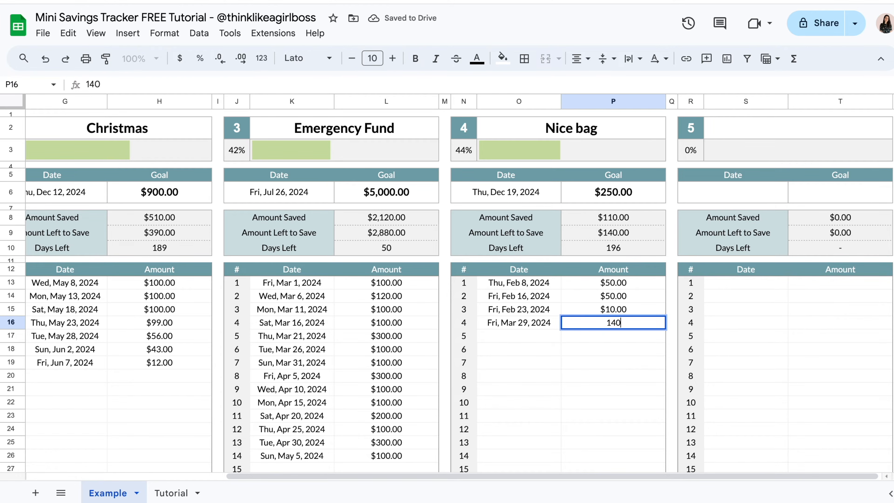
{"action": "key", "text": "Return"}
{"action": "left_click", "coordinate": [623, 365]}
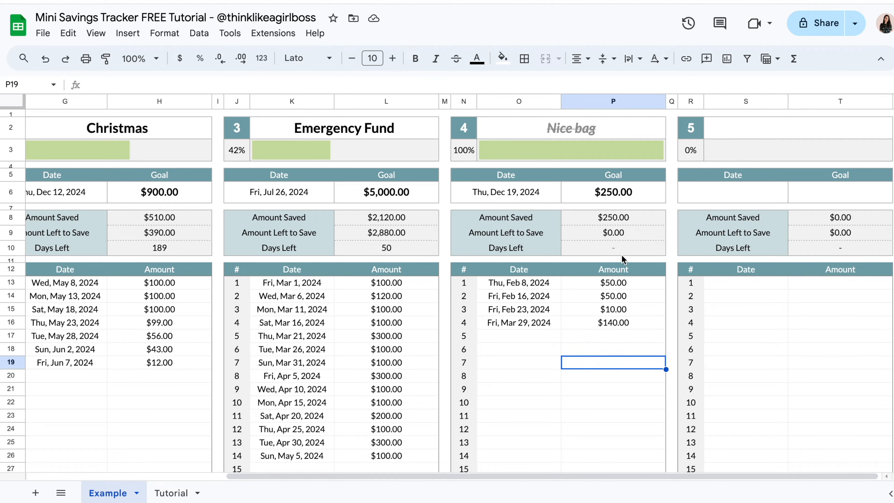
Undo the amount of the fourth Nice bag entry and enter $140 there again.
{"action": "key", "text": "ctrl+z"}
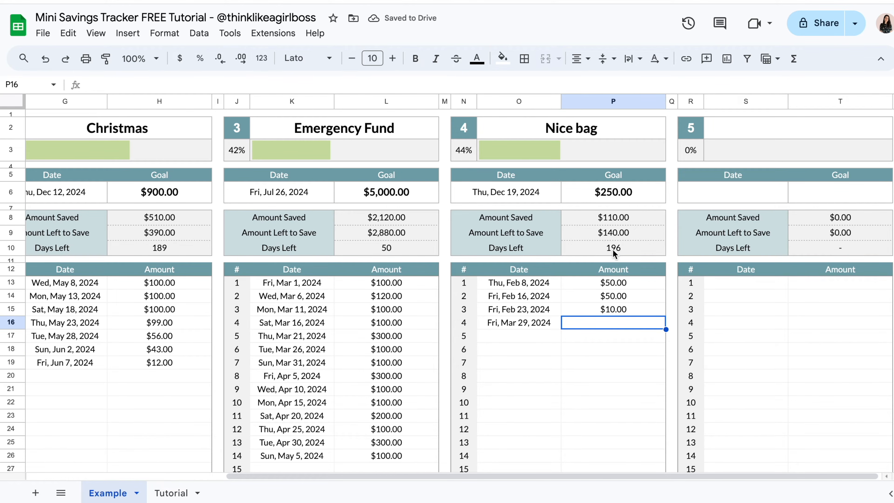
{"action": "type", "text": "140"}
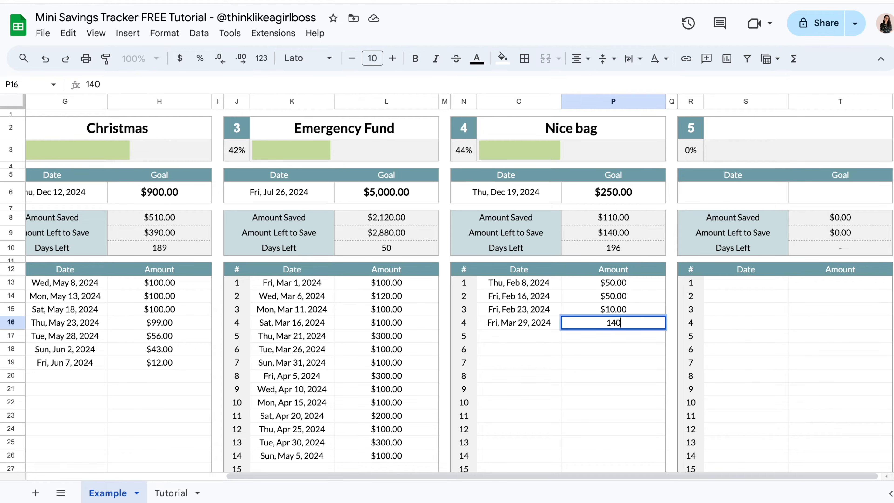
{"action": "key", "text": "Return"}
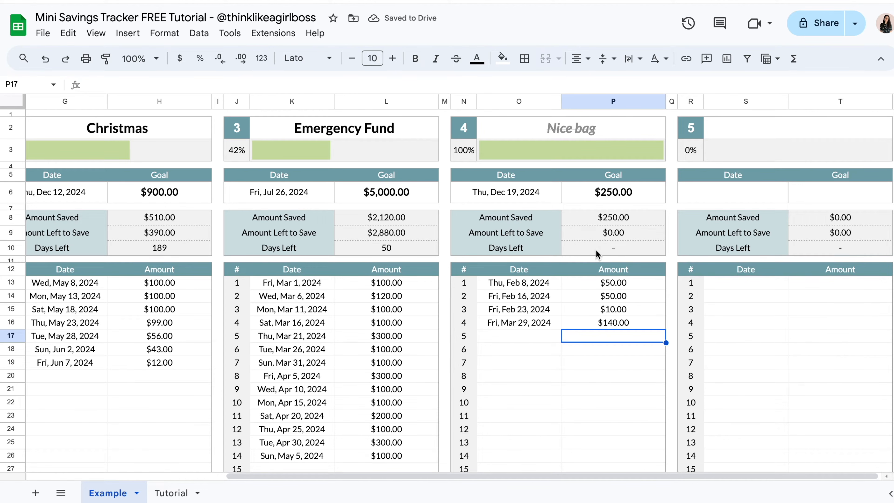
{"action": "left_click", "coordinate": [603, 355]}
{"action": "scroll", "coordinate": [603, 356], "scroll_direction": "left", "scroll_amount": 5}
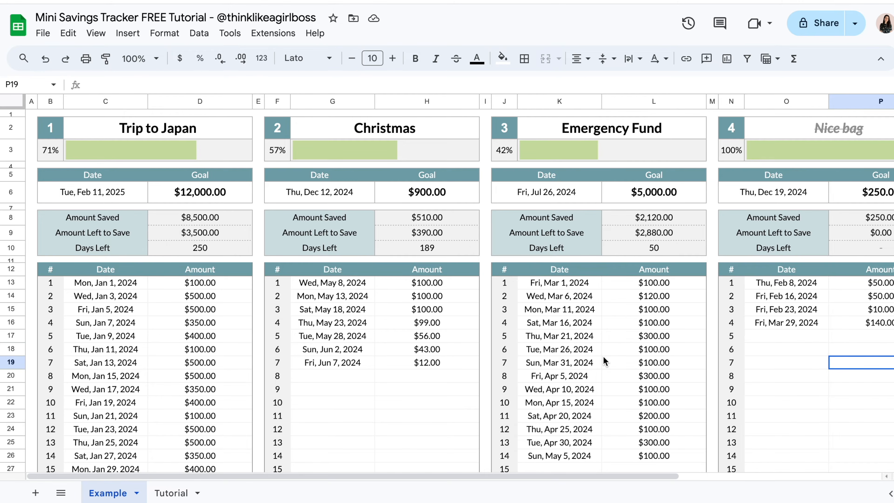
{"action": "scroll", "coordinate": [603, 355], "scroll_direction": "right", "scroll_amount": 5}
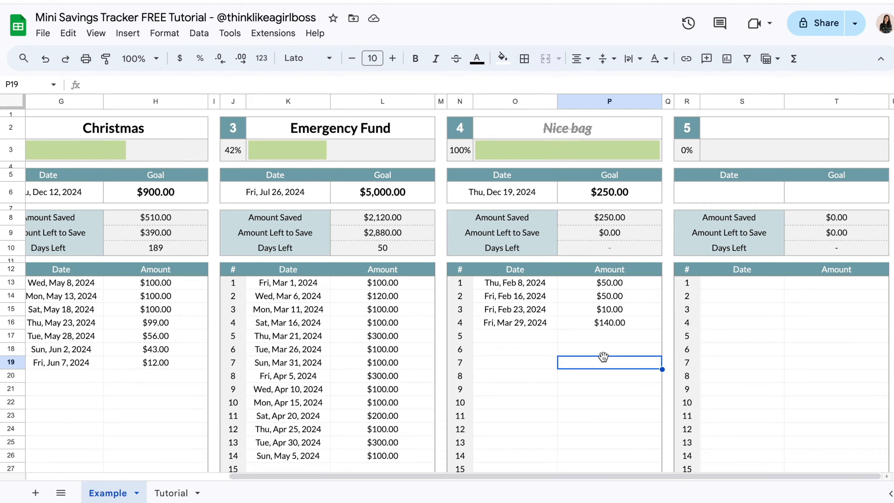
{"action": "left_click", "coordinate": [620, 335]}
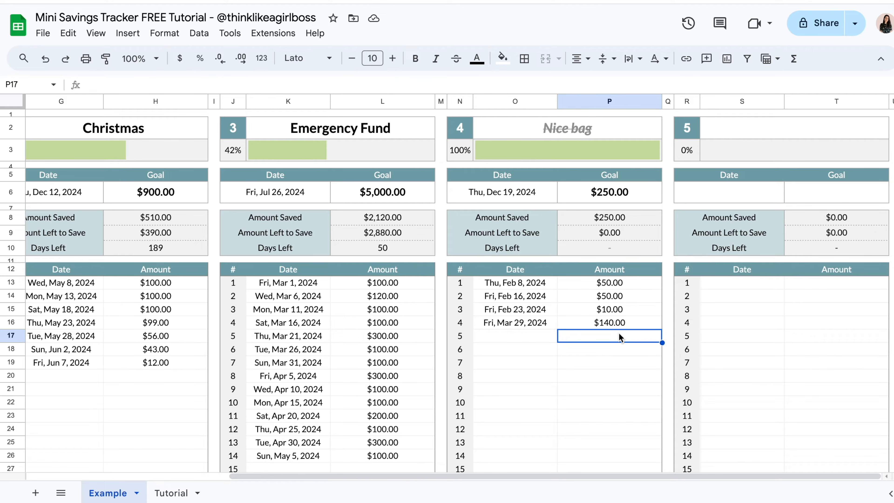
{"action": "left_click", "coordinate": [598, 357]}
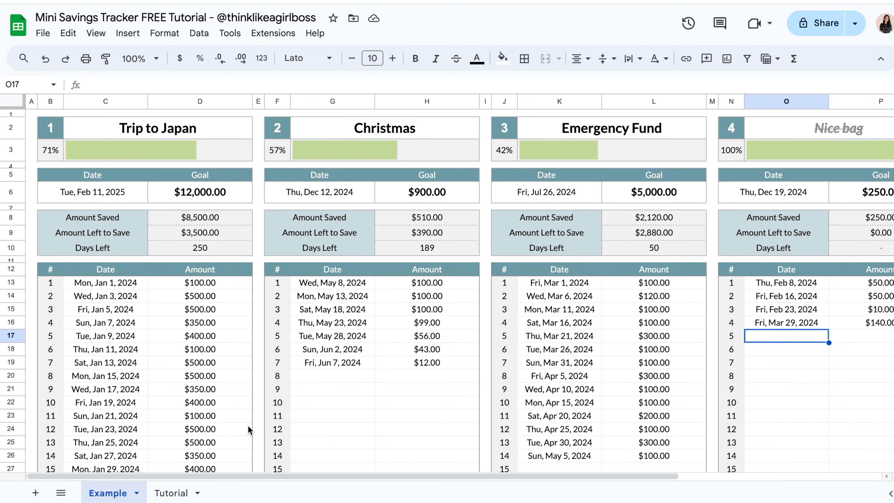
Switch to the blank Tutorial sheet.
{"action": "left_click", "coordinate": [178, 491]}
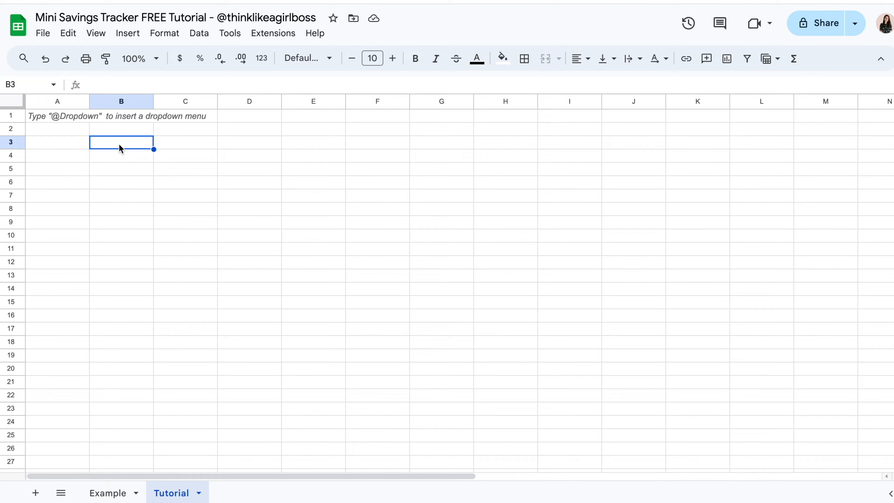
{"action": "left_click", "coordinate": [313, 368]}
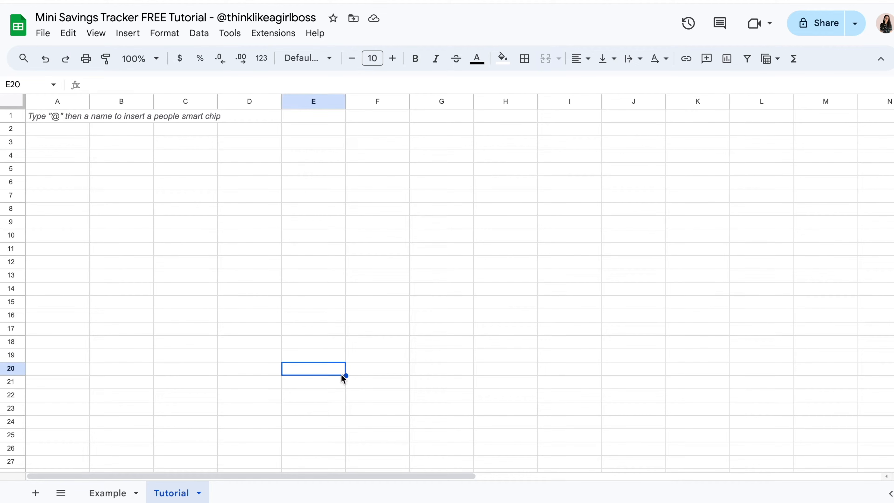
Check the first goal's header block on the Example sheet and enter 1 in cell B2 of the Tutorial sheet.
{"action": "left_click", "coordinate": [109, 493]}
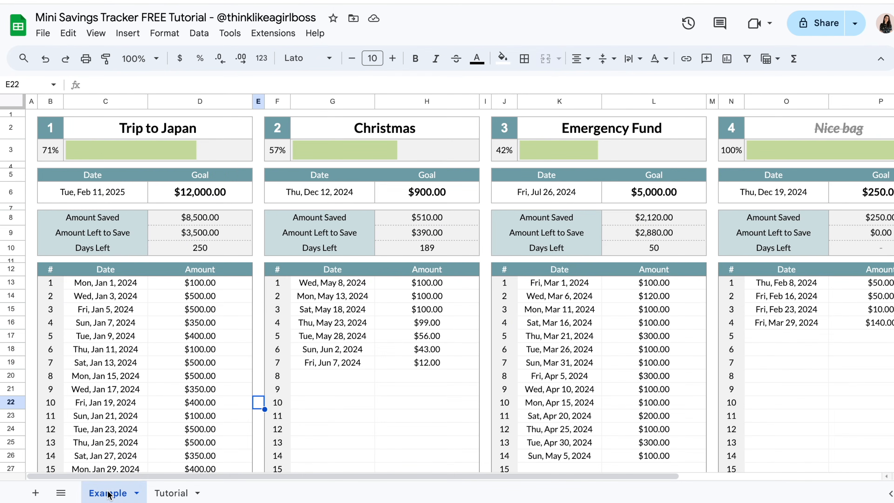
{"action": "left_click_drag", "start_coordinate": [56, 132], "coordinate": [138, 151]}
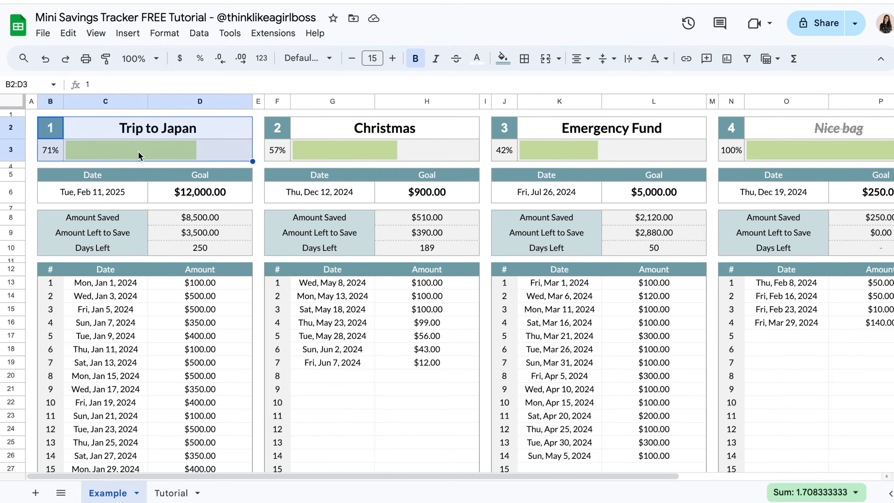
{"action": "left_click", "coordinate": [163, 493]}
{"action": "left_click", "coordinate": [115, 132]}
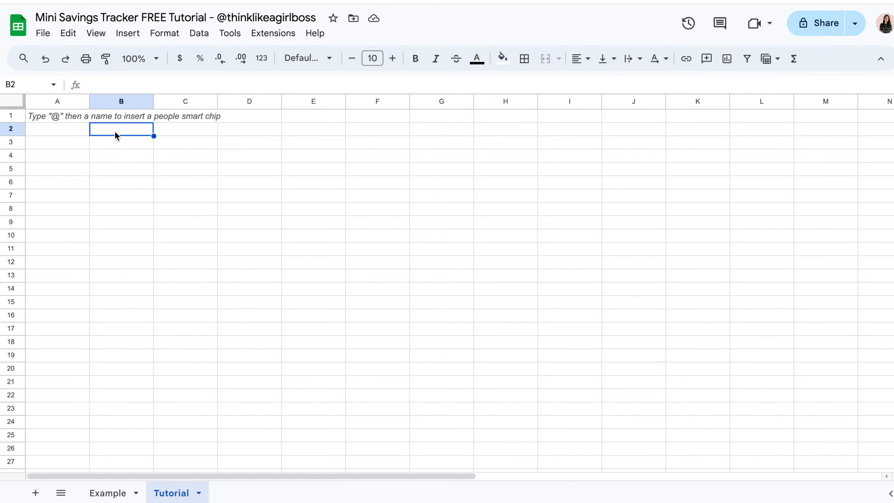
{"action": "type", "text": "1"}
{"action": "key", "text": "Return"}
{"action": "key", "text": "Up"}
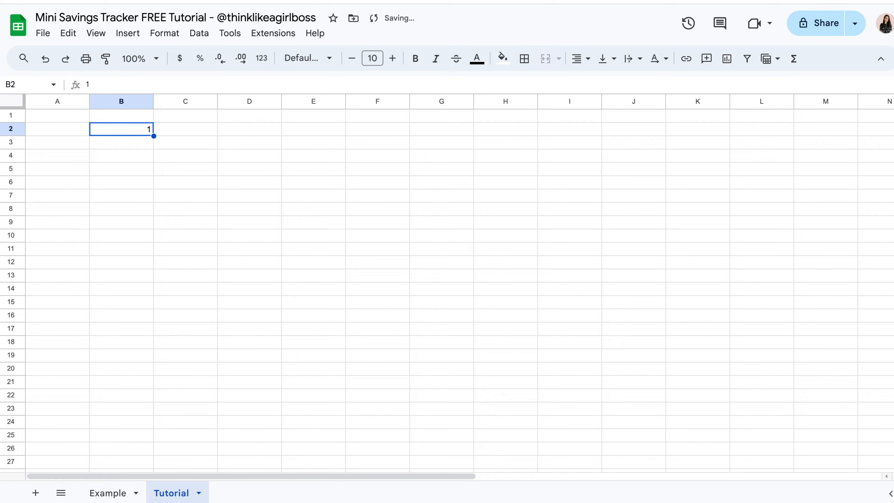
{"action": "key", "text": "Right"}
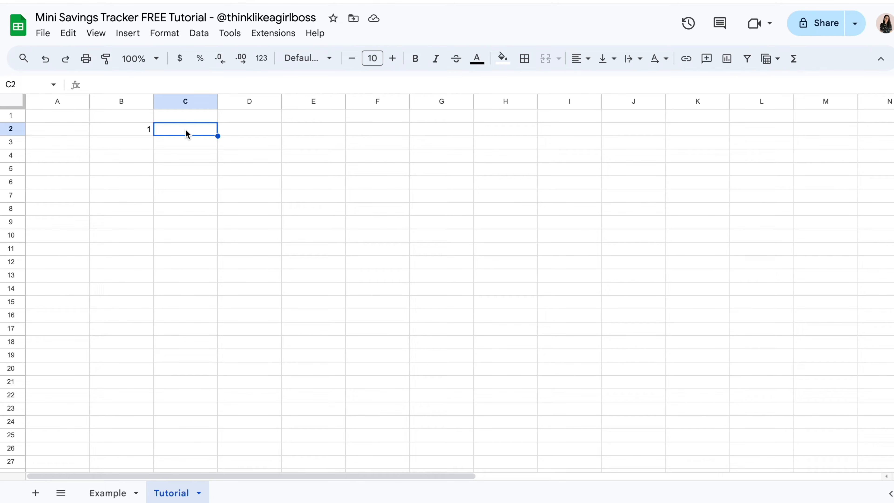
{"action": "left_click_drag", "start_coordinate": [186, 134], "coordinate": [229, 134]}
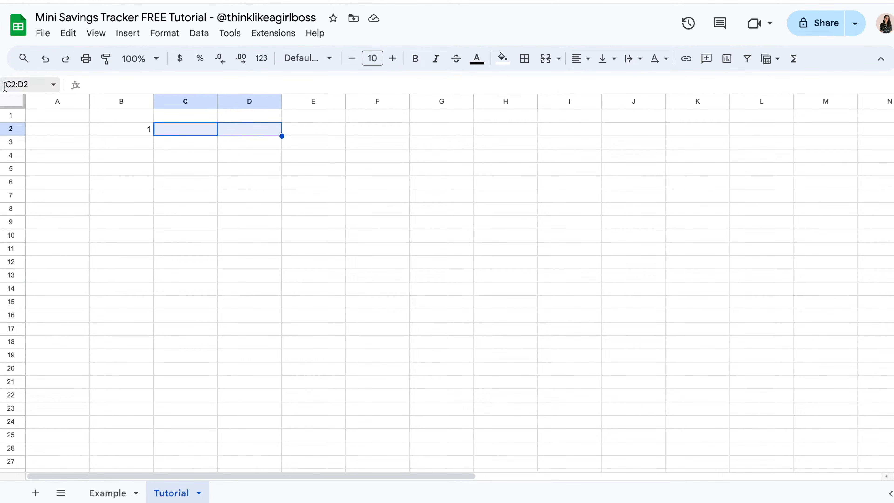
{"action": "left_click_drag", "start_coordinate": [191, 152], "coordinate": [297, 235]}
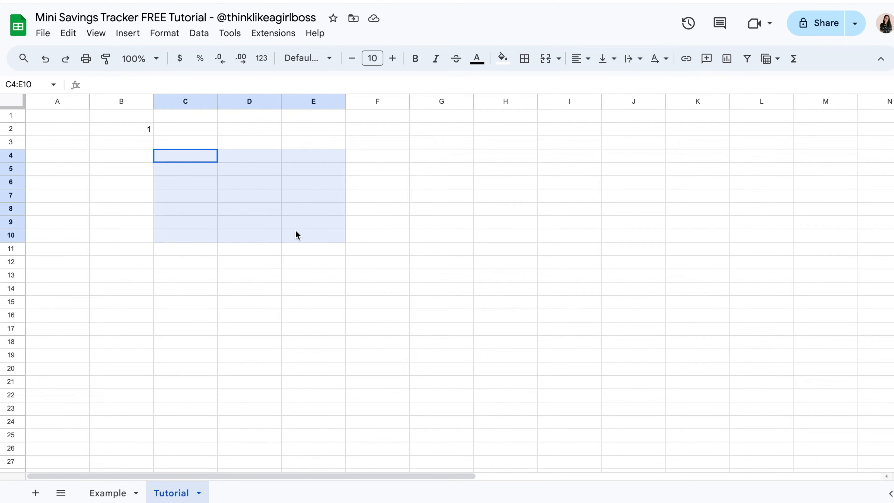
{"action": "left_click_drag", "start_coordinate": [89, 171], "coordinate": [149, 252]}
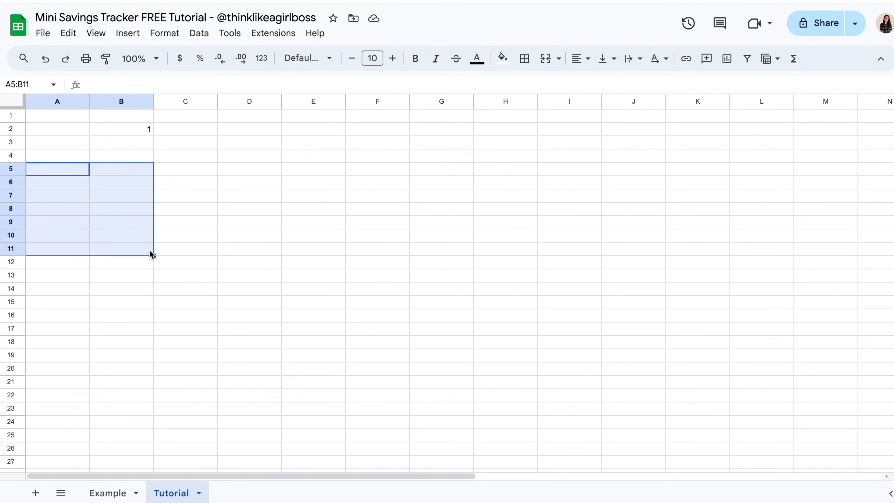
{"action": "left_click", "coordinate": [127, 133]}
{"action": "left_click_drag", "start_coordinate": [257, 157], "coordinate": [364, 215]}
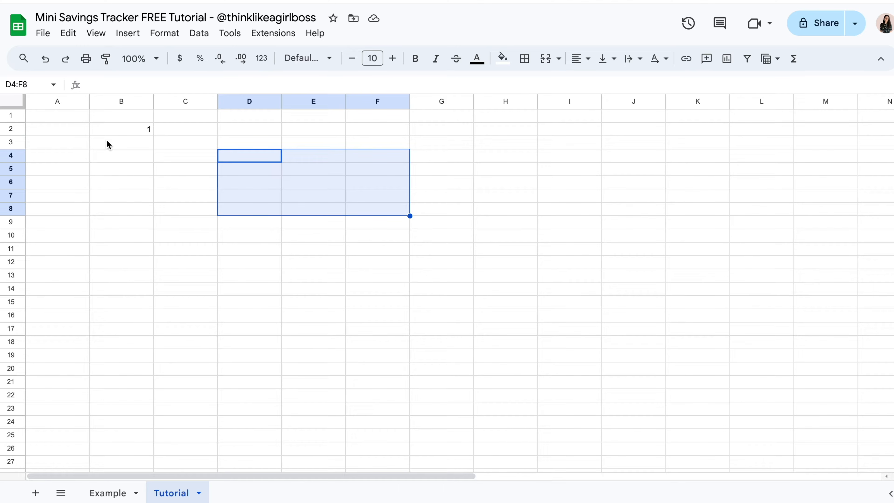
Merge cells C2 and D2 and enter the goal name Trip to Japan in the merged cell.
{"action": "left_click_drag", "start_coordinate": [178, 131], "coordinate": [243, 130]}
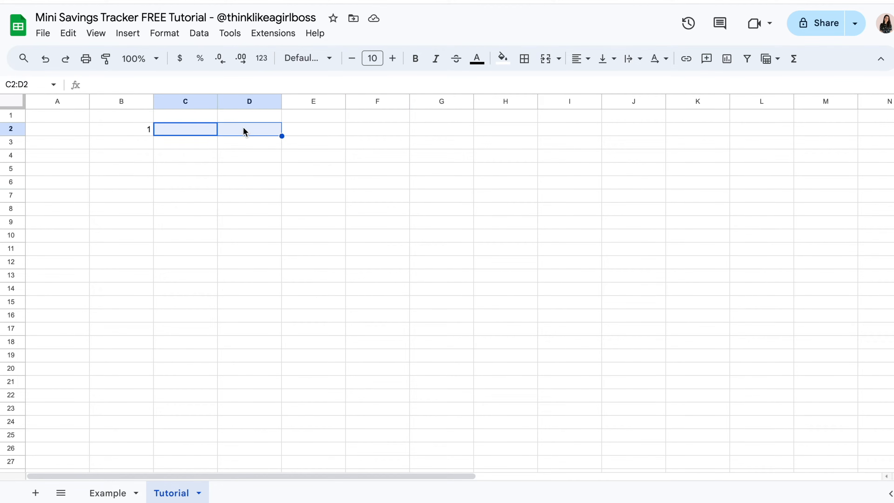
{"action": "left_click", "coordinate": [546, 59]}
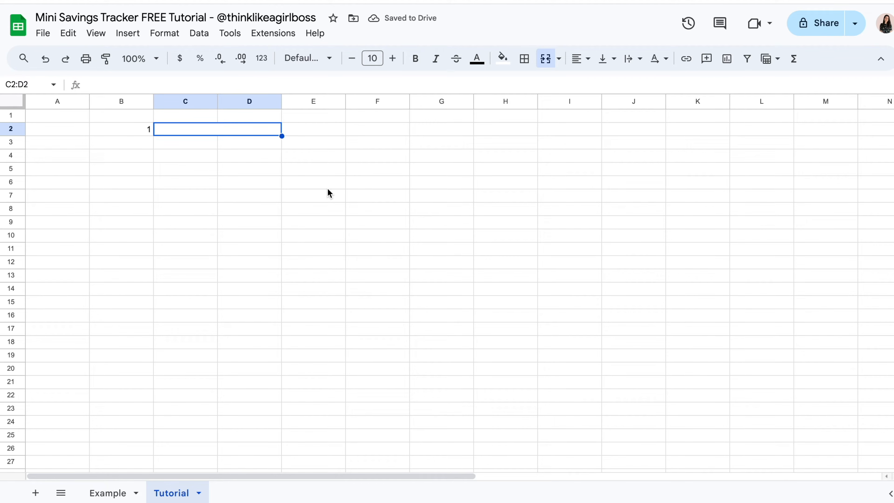
{"action": "type", "text": "Trip to Japan"}
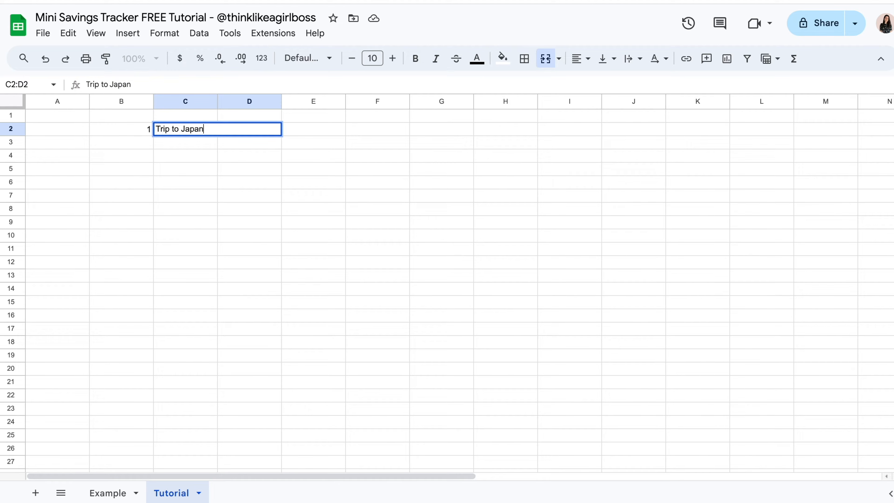
{"action": "key", "text": "Return"}
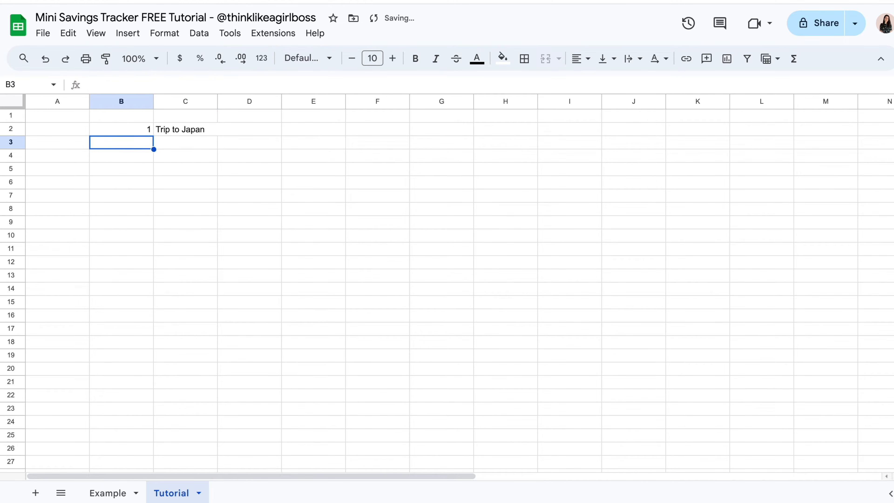
{"action": "left_click", "coordinate": [396, 293]}
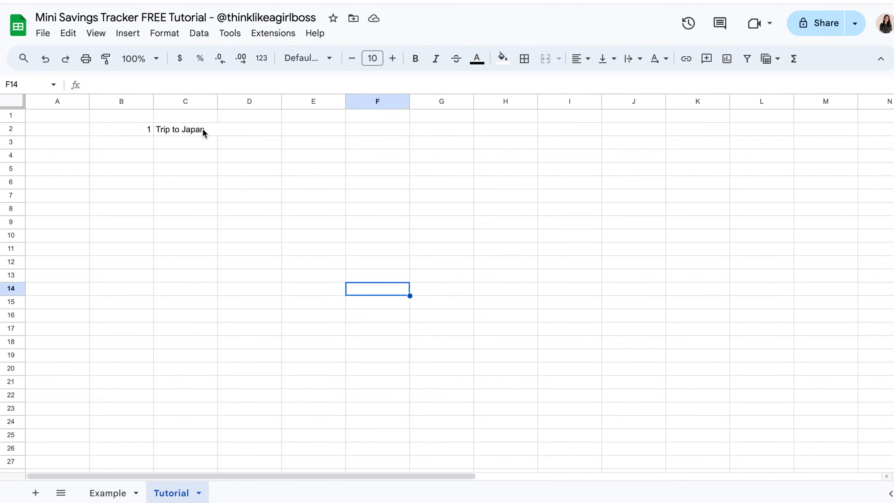
Enter 50% in cell B3 below the goal number and merge cells C3 and D3 beside it.
{"action": "left_click", "coordinate": [102, 492]}
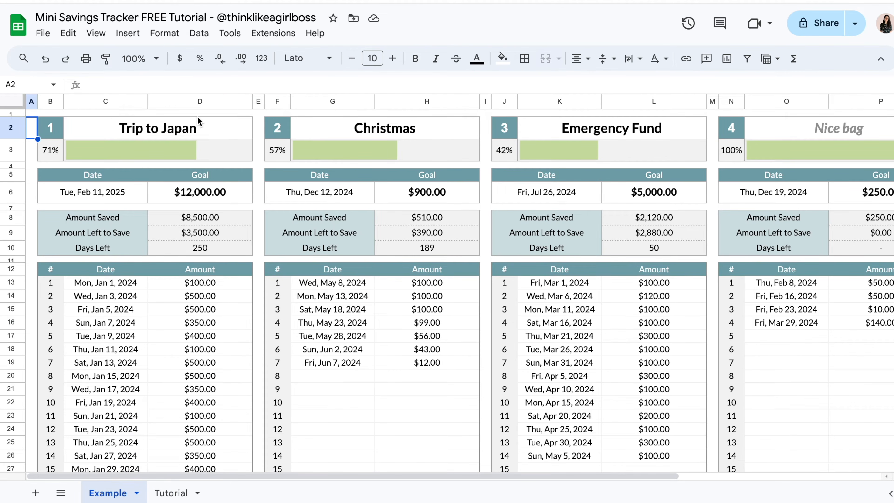
{"action": "left_click", "coordinate": [180, 492]}
{"action": "left_click", "coordinate": [162, 131]}
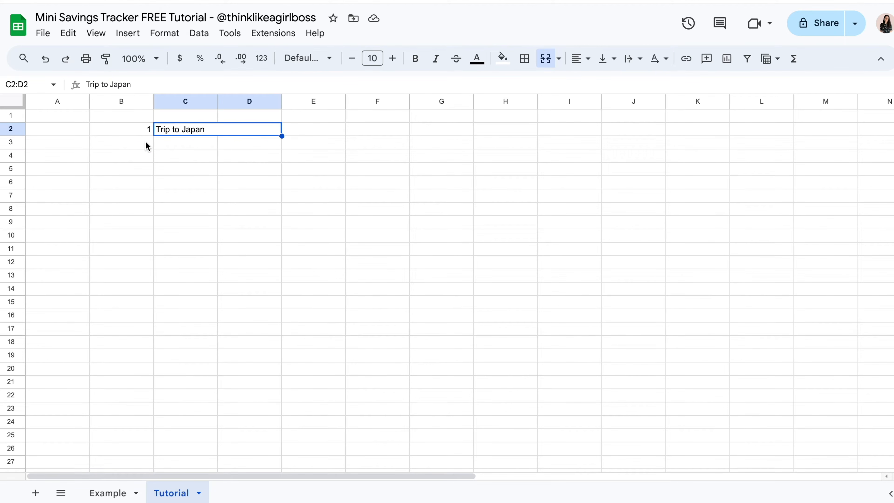
{"action": "left_click", "coordinate": [137, 147]}
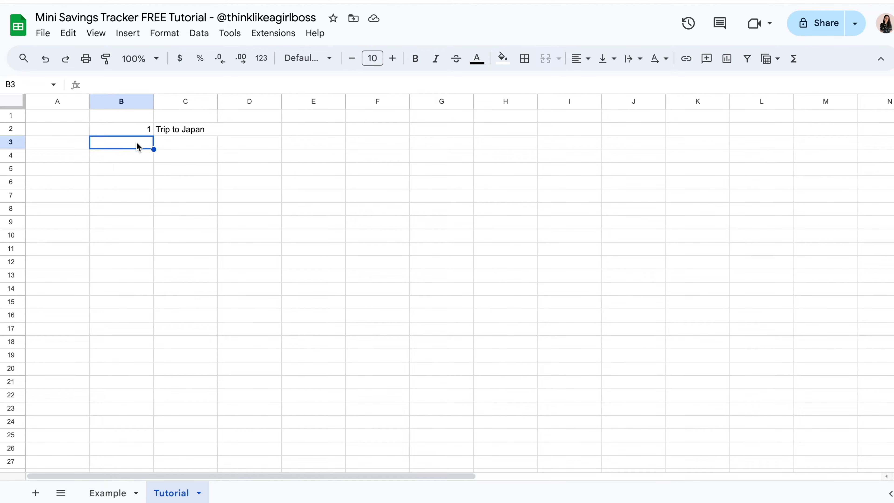
{"action": "type", "text": "50%"}
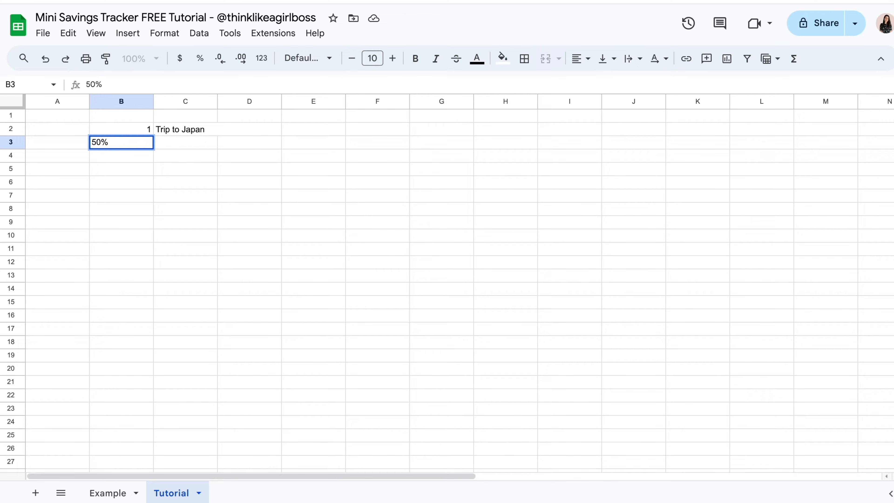
{"action": "left_click", "coordinate": [186, 195]}
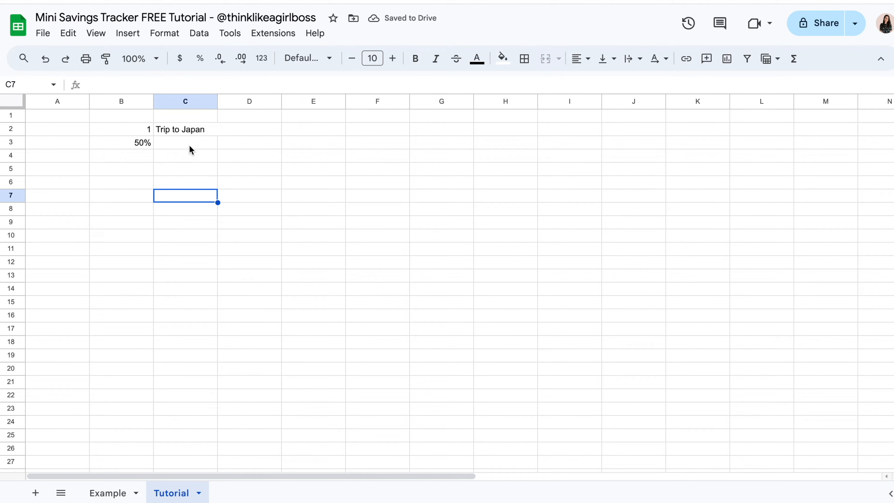
{"action": "left_click_drag", "start_coordinate": [193, 143], "coordinate": [246, 143]}
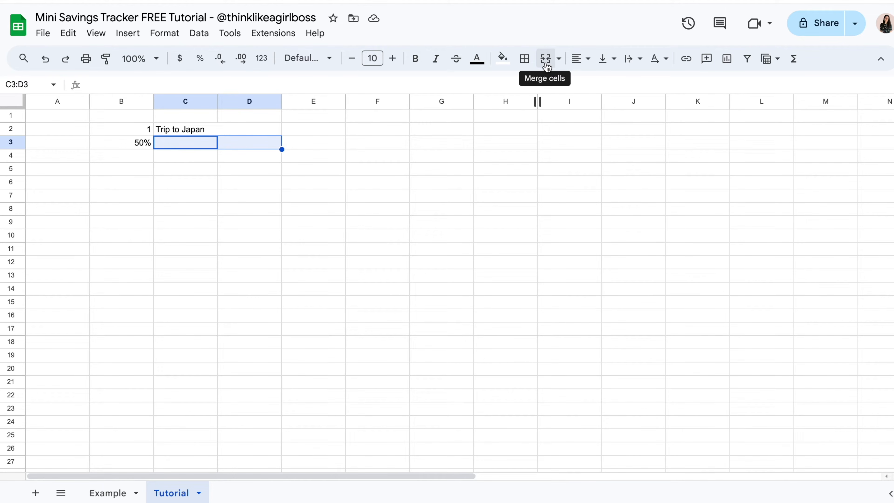
Apply dark gray borders around and between all cells of the header block B2:D3.
{"action": "left_click_drag", "start_coordinate": [120, 129], "coordinate": [161, 140]}
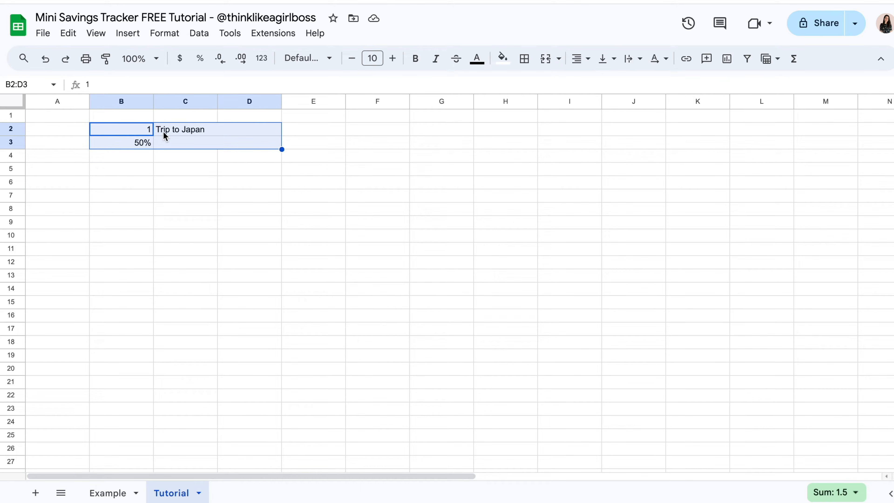
{"action": "left_click", "coordinate": [202, 197]}
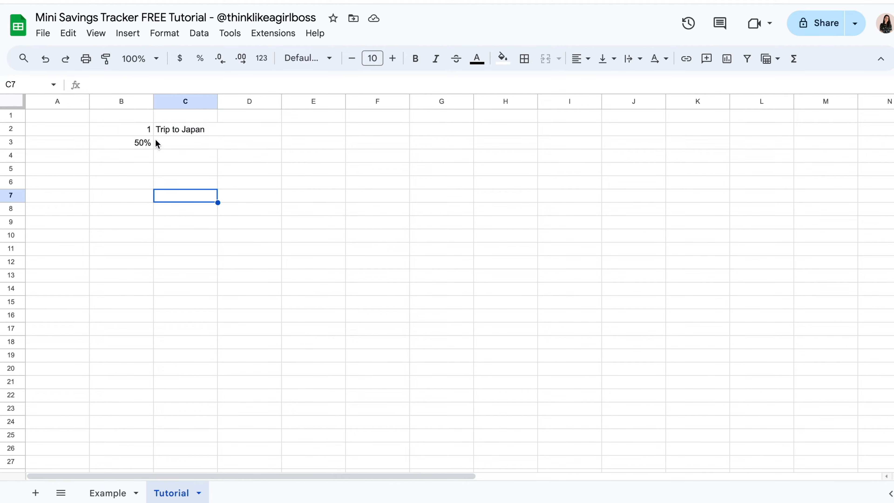
{"action": "left_click_drag", "start_coordinate": [138, 130], "coordinate": [239, 142]}
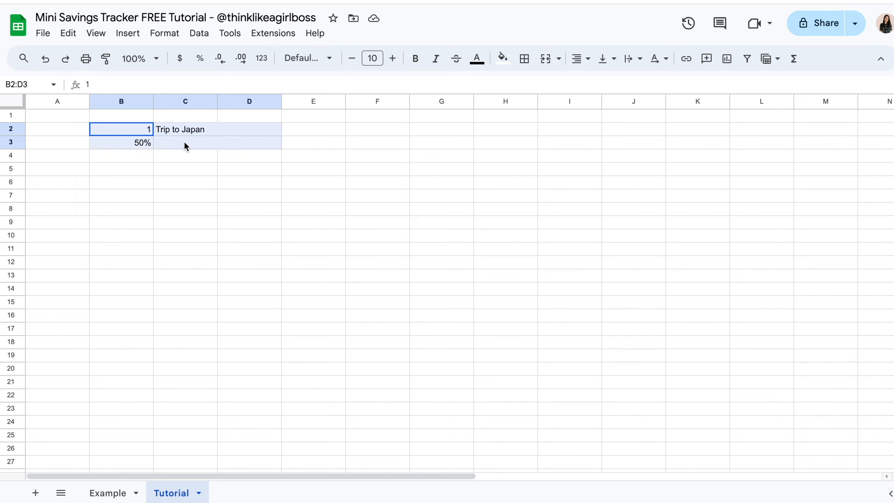
{"action": "left_click", "coordinate": [527, 68]}
{"action": "left_click", "coordinate": [644, 88]}
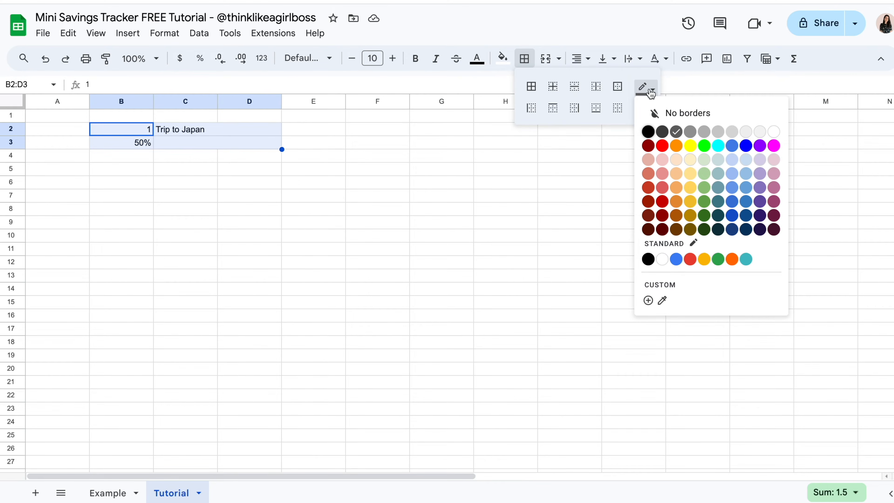
{"action": "left_click", "coordinate": [676, 133]}
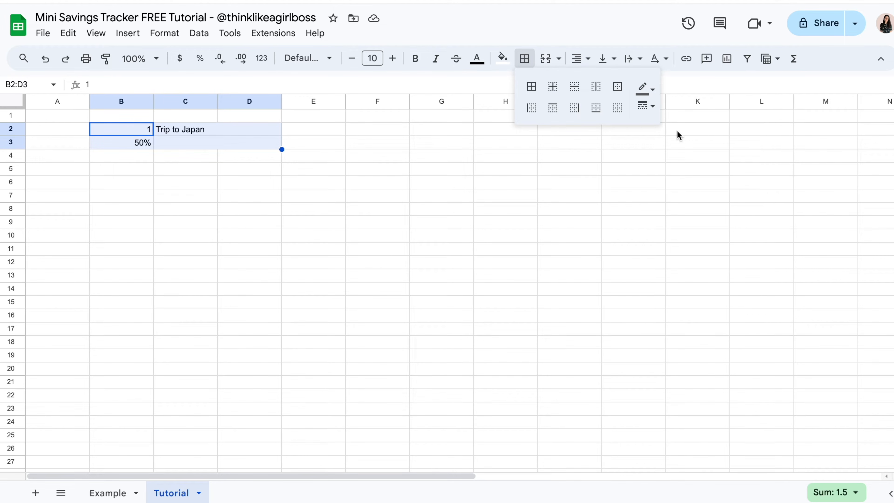
{"action": "left_click", "coordinate": [534, 92]}
{"action": "left_click", "coordinate": [377, 211]}
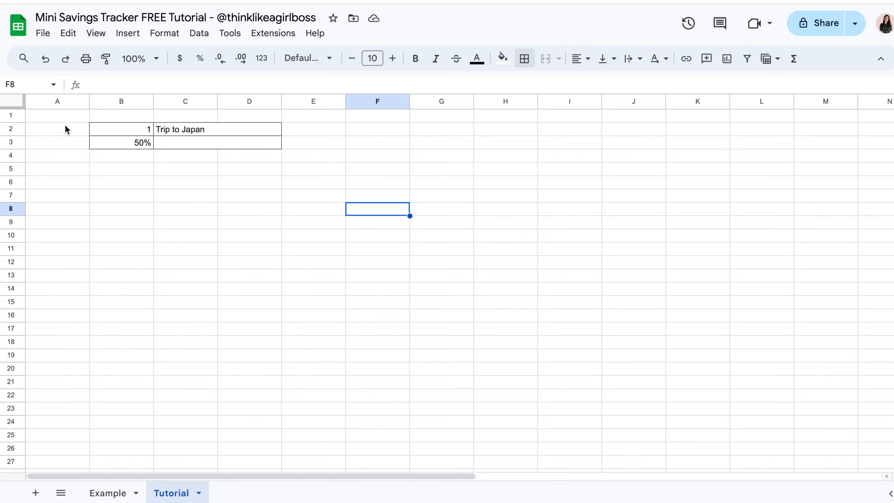
Center the contents of the whole Tutorial sheet horizontally and align them to the middle vertically.
{"action": "left_click", "coordinate": [14, 103]}
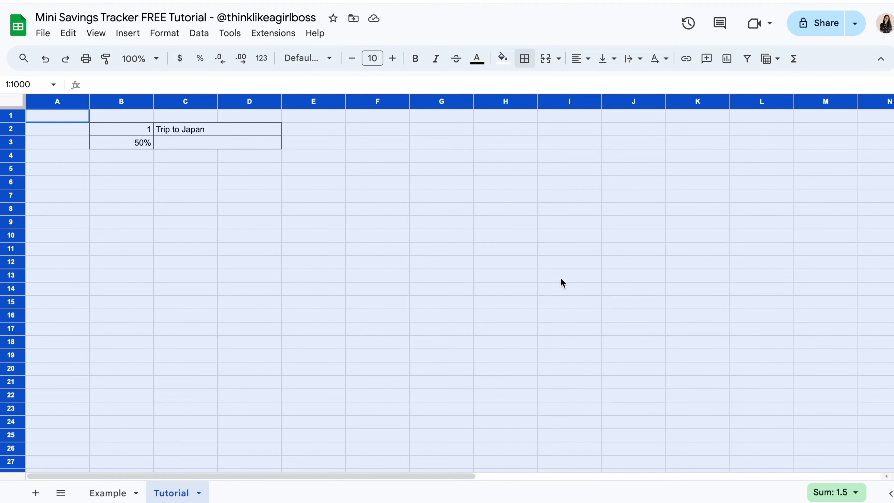
{"action": "left_click", "coordinate": [590, 64]}
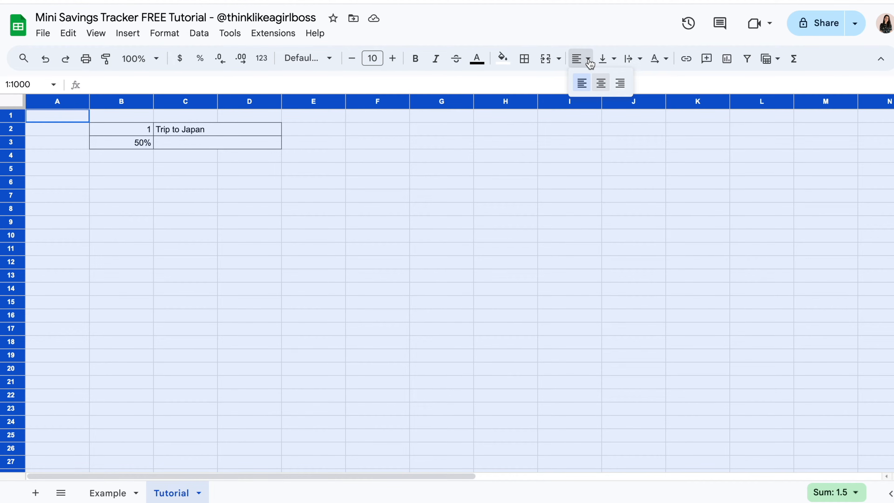
{"action": "left_click", "coordinate": [601, 85]}
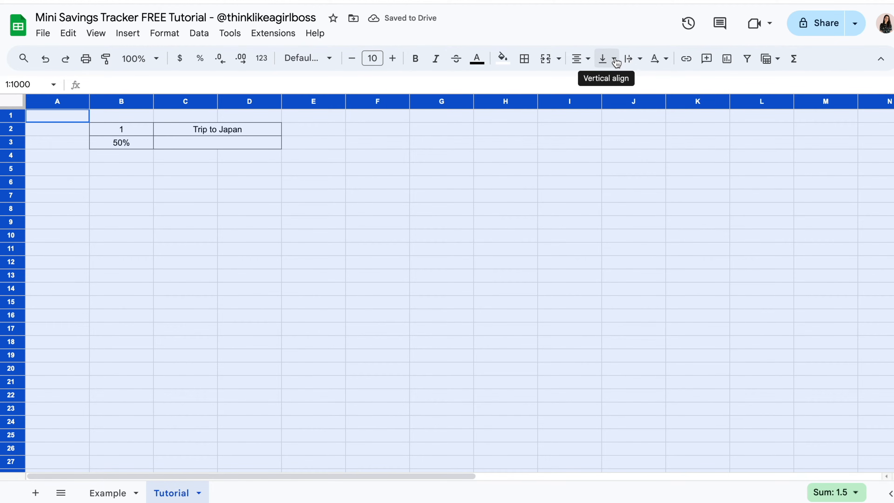
{"action": "left_click", "coordinate": [614, 59]}
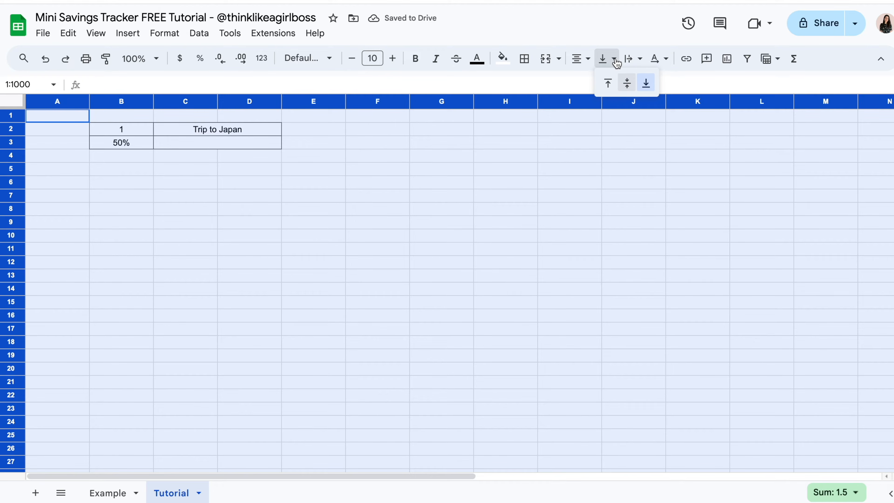
{"action": "left_click", "coordinate": [627, 83]}
{"action": "left_click", "coordinate": [478, 212]}
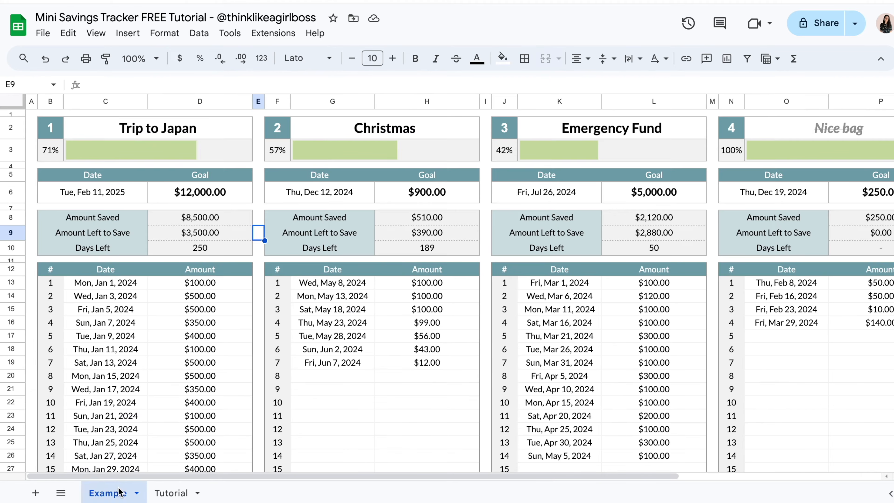
On the Tutorial sheet, merge cells B5 and C5 and copy the merged cell into row 6 directly below.
{"action": "left_click", "coordinate": [116, 492]}
{"action": "left_click", "coordinate": [172, 492]}
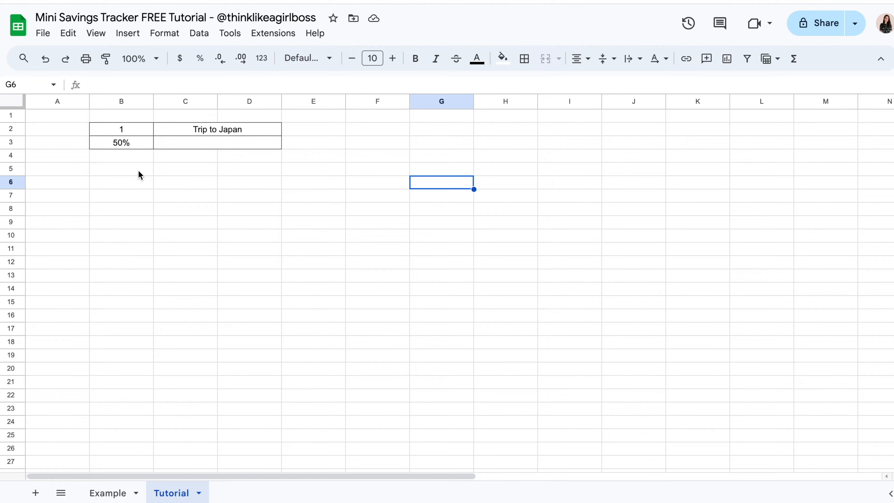
{"action": "left_click_drag", "start_coordinate": [138, 169], "coordinate": [182, 172]}
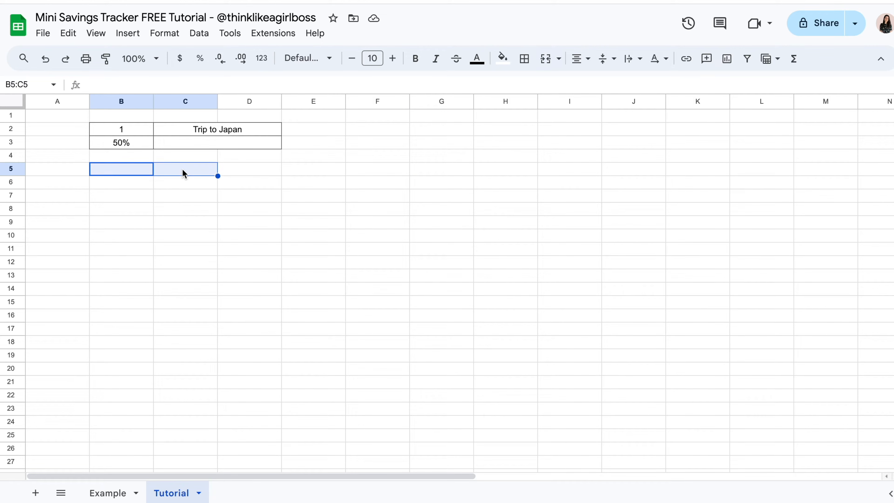
{"action": "left_click", "coordinate": [547, 66]}
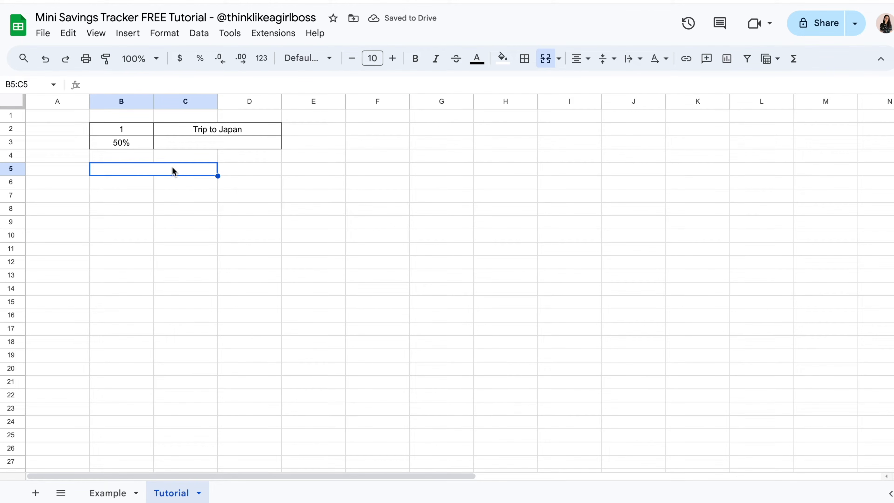
{"action": "key", "text": "ctrl+c"}
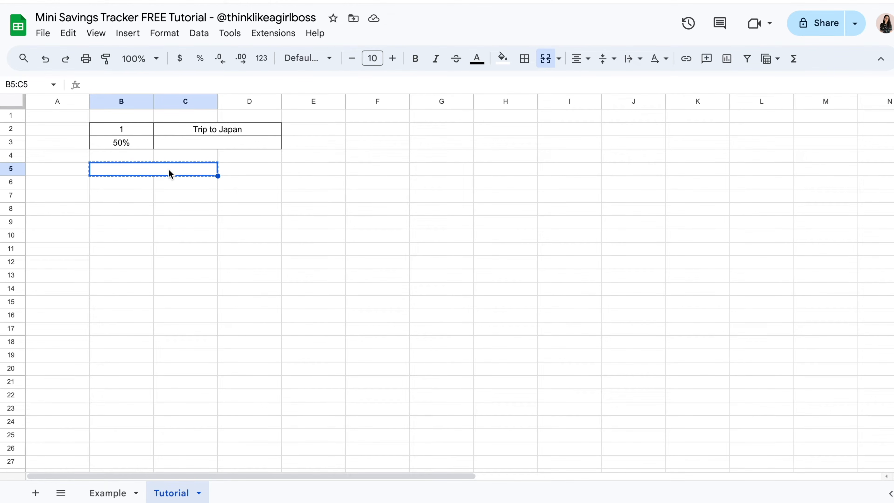
{"action": "left_click", "coordinate": [126, 187]}
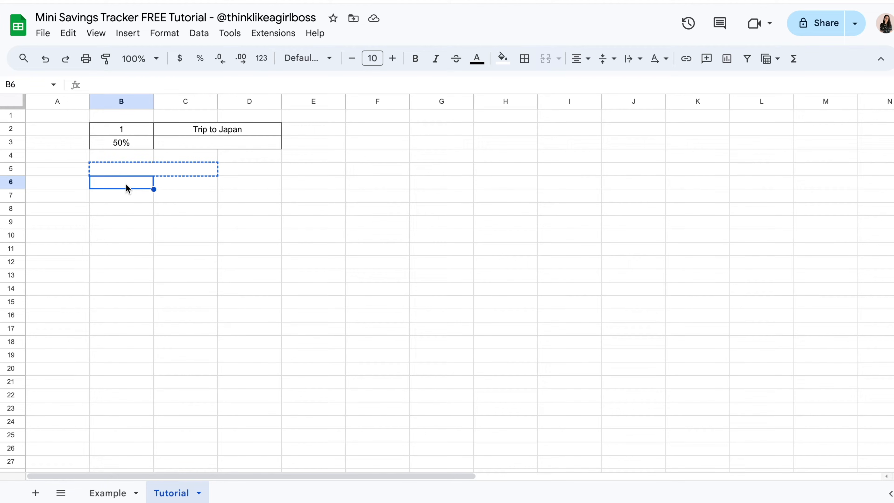
{"action": "key", "text": "ctrl+v"}
{"action": "left_click", "coordinate": [377, 302]}
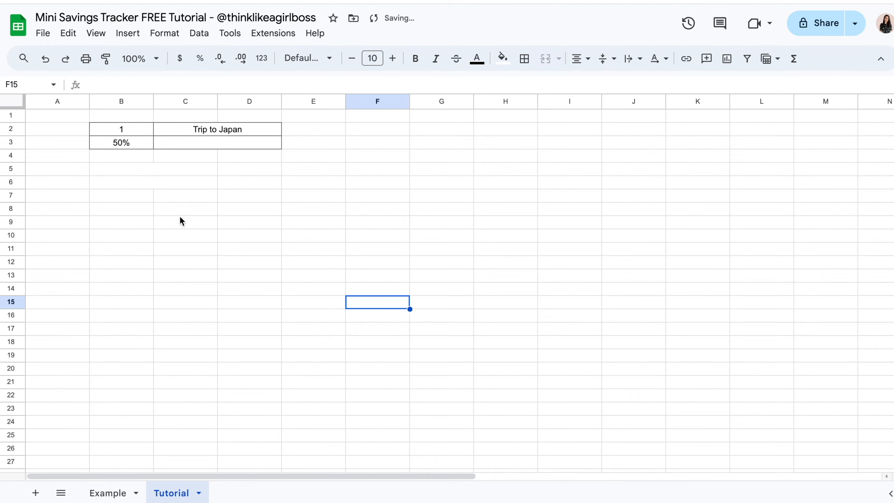
Enter the heading Date in the merged cell B5:C5 and the heading Goal in cell D5.
{"action": "left_click", "coordinate": [159, 168]}
{"action": "left_click", "coordinate": [160, 185]}
{"action": "left_click", "coordinate": [237, 171]}
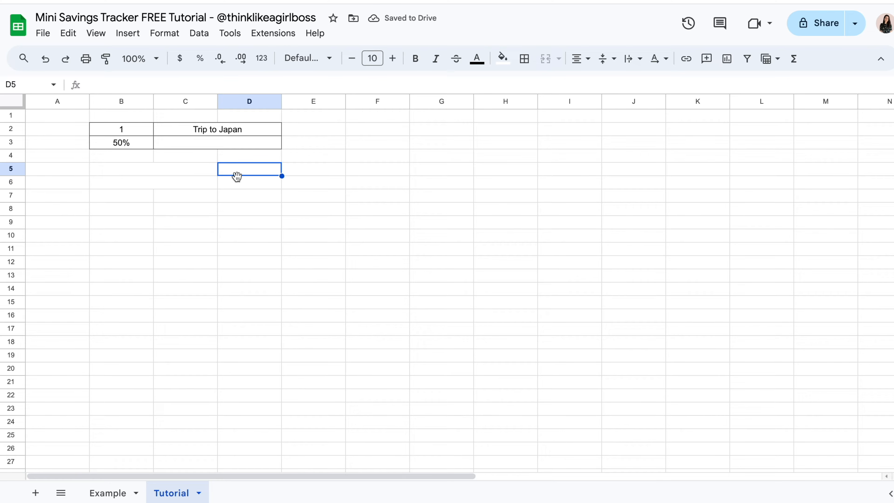
{"action": "left_click", "coordinate": [198, 171]}
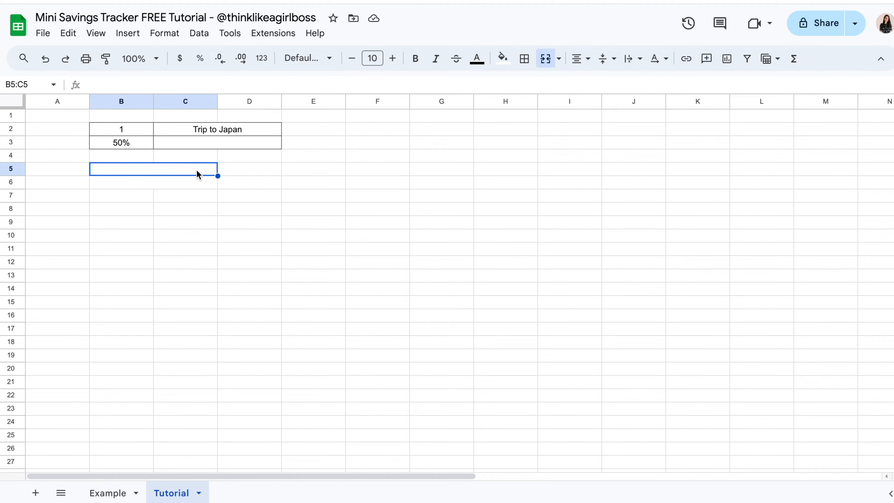
{"action": "type", "text": "Date"}
{"action": "key", "text": "Tab"}
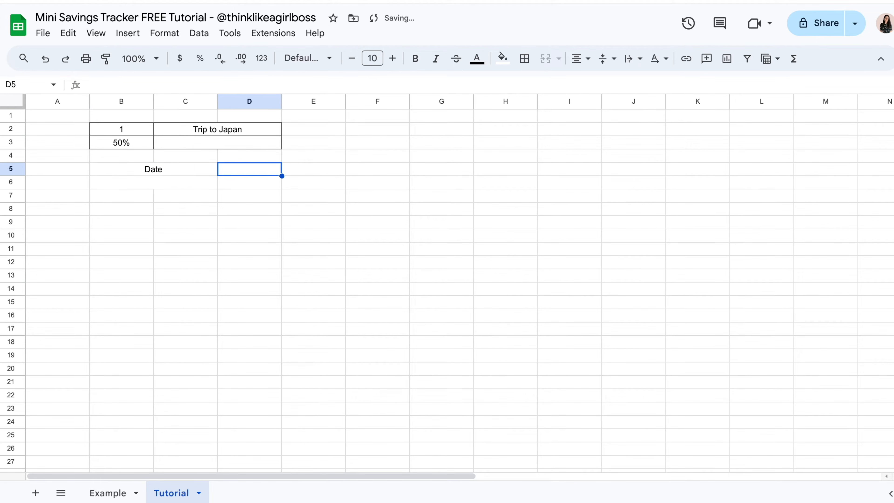
{"action": "type", "text": "Goal"}
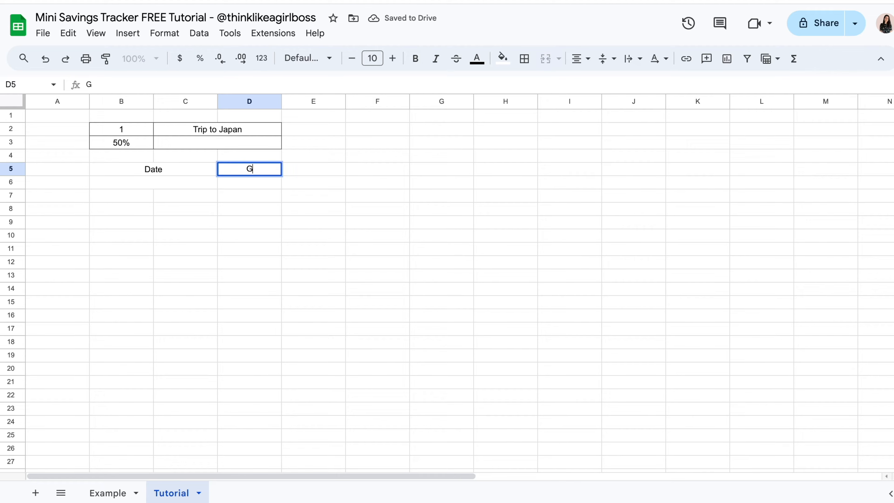
{"action": "key", "text": "Return"}
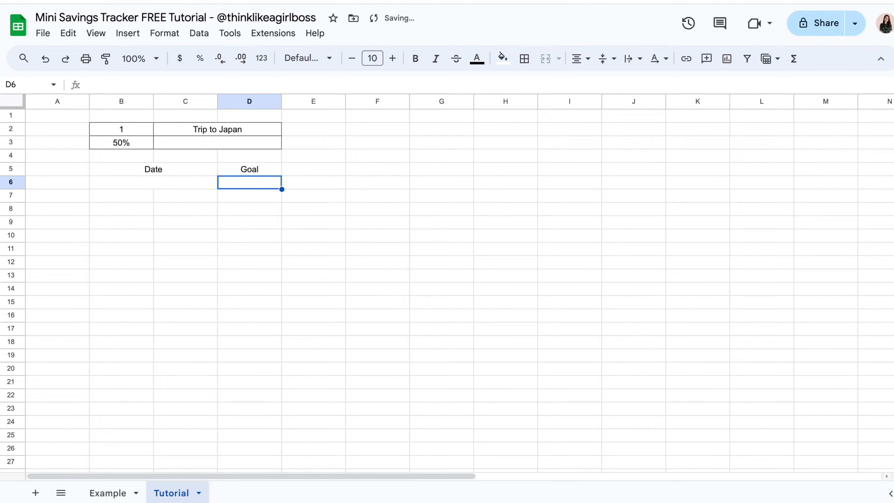
{"action": "left_click", "coordinate": [407, 277]}
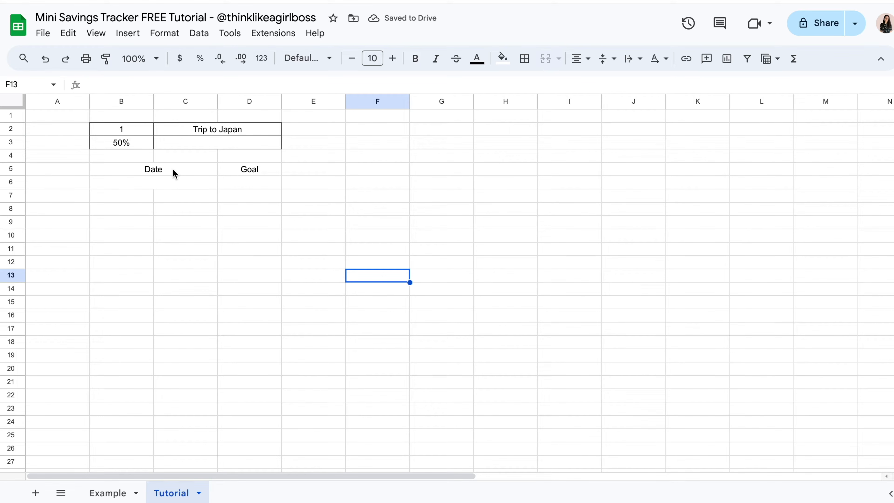
Apply dark gray borders around and between all cells of the Date and Goal block B5:D6.
{"action": "left_click_drag", "start_coordinate": [160, 169], "coordinate": [234, 184]}
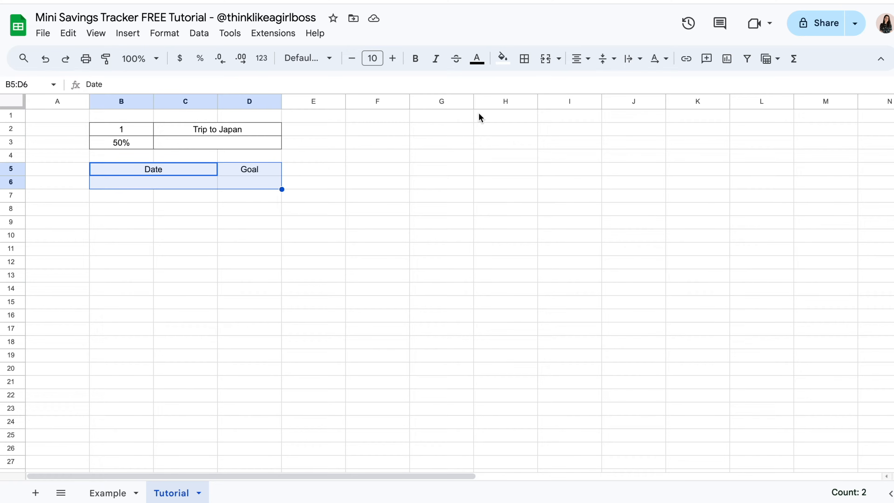
{"action": "left_click", "coordinate": [525, 61]}
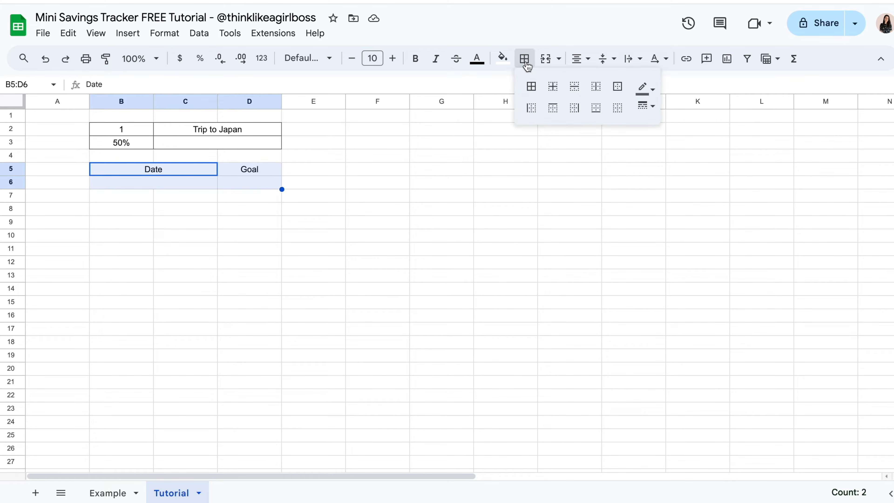
{"action": "left_click", "coordinate": [647, 89]}
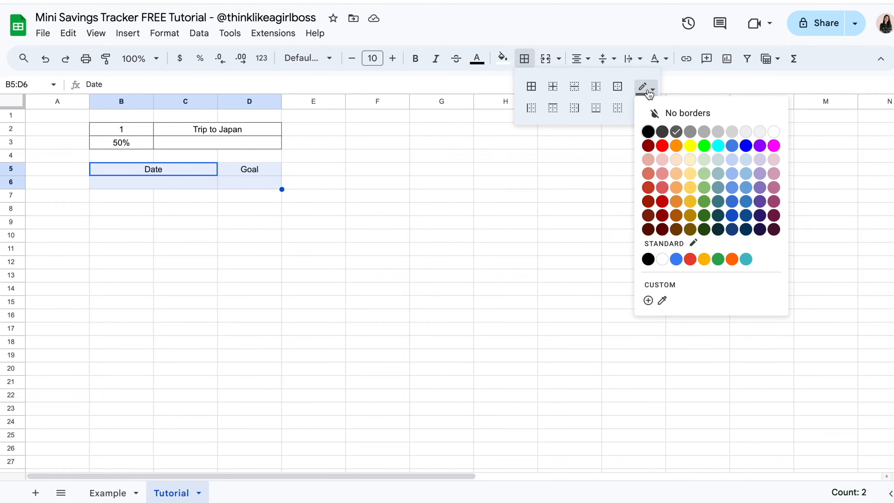
{"action": "left_click", "coordinate": [647, 89]}
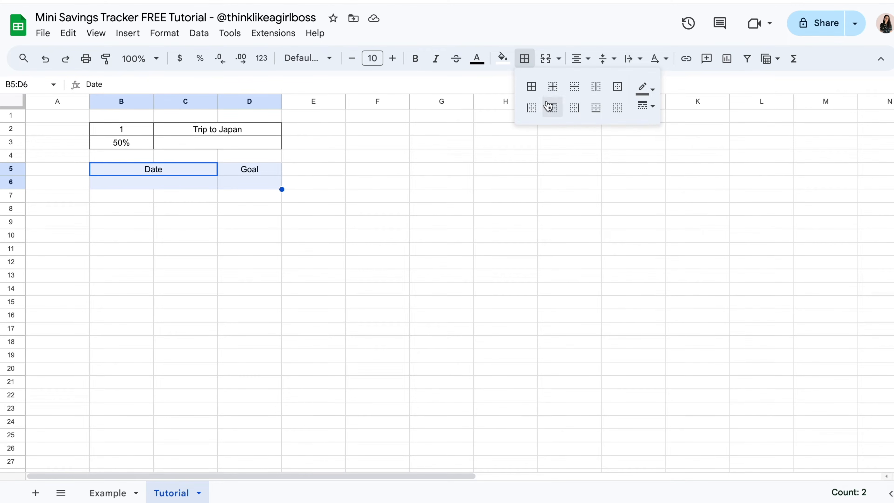
{"action": "left_click", "coordinate": [532, 87]}
{"action": "left_click", "coordinate": [427, 225]}
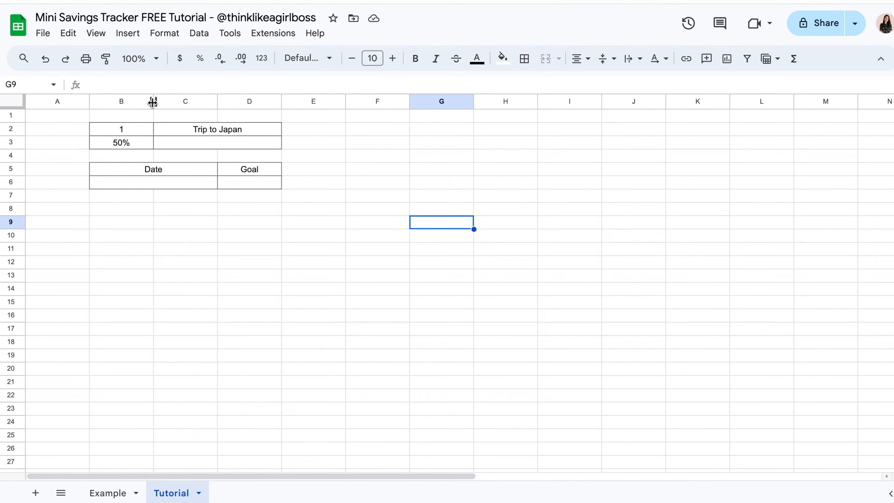
Narrow column B to about half its width and widen column D by about the same amount.
{"action": "left_click", "coordinate": [187, 170]}
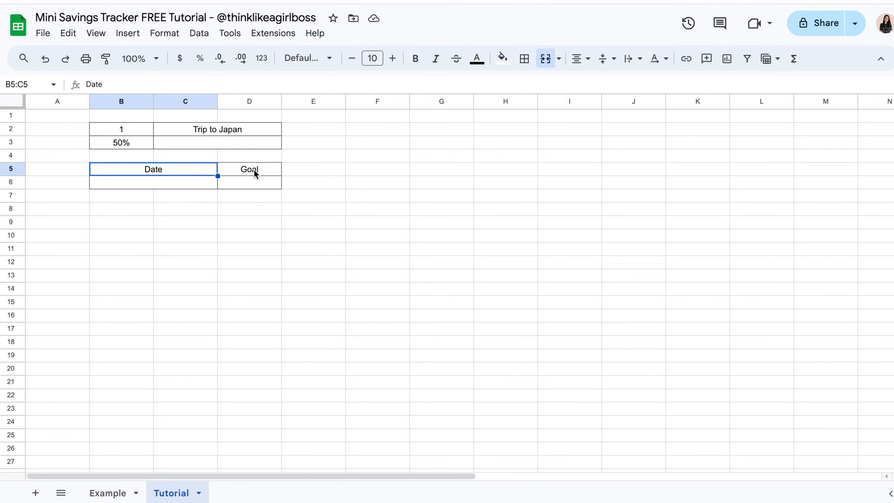
{"action": "left_click", "coordinate": [255, 171]}
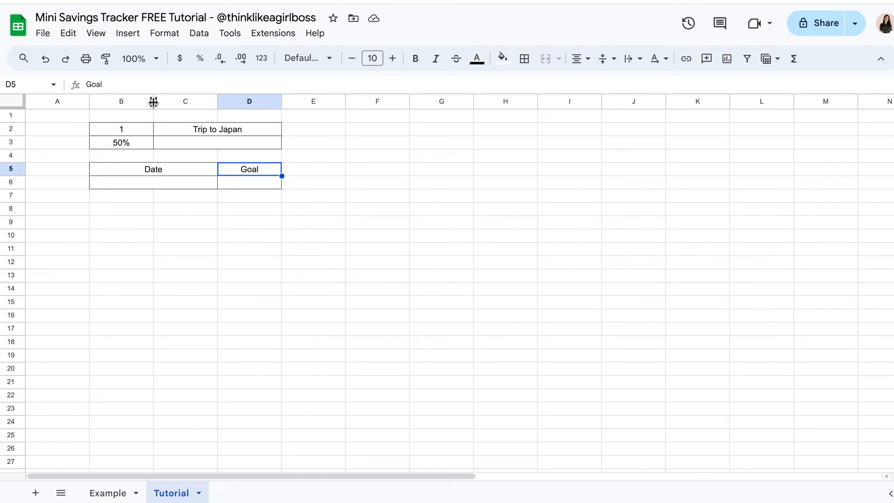
{"action": "left_click_drag", "start_coordinate": [153, 102], "coordinate": [121, 103]}
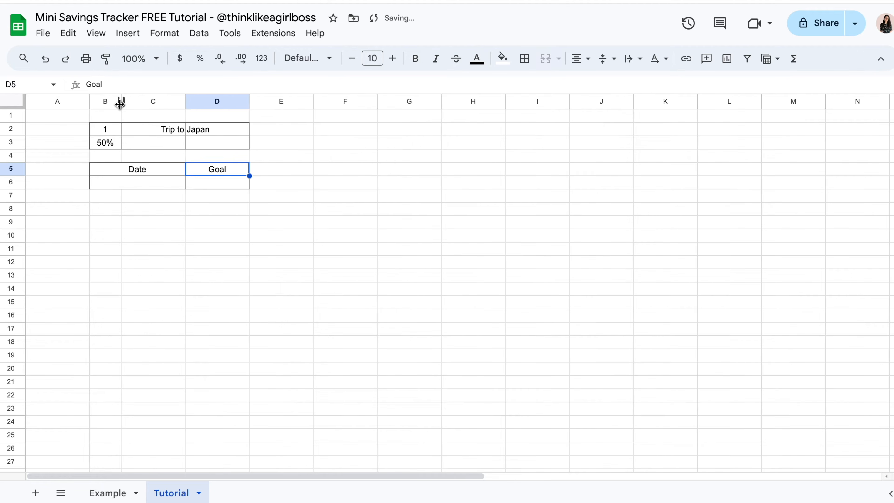
{"action": "left_click", "coordinate": [281, 143]}
{"action": "left_click_drag", "start_coordinate": [249, 102], "coordinate": [279, 102]}
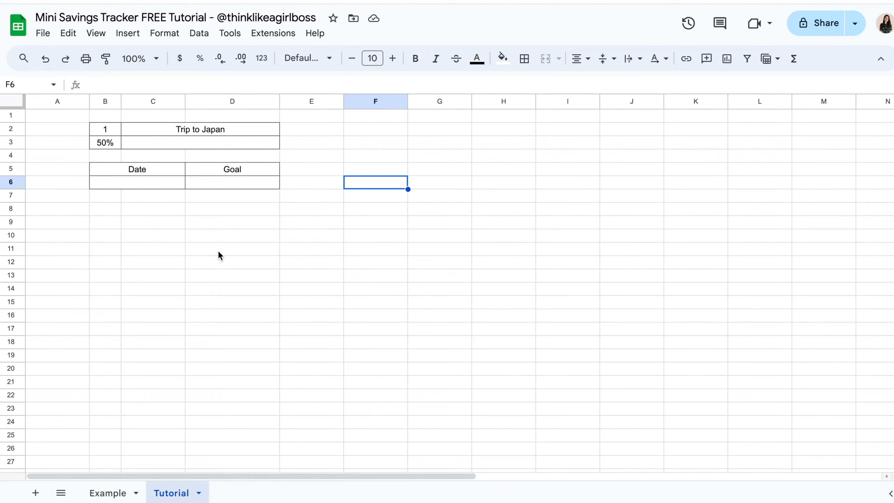
Increase the height of row 3, which holds the percentage and the merged progress bar cell, by about half.
{"action": "left_click", "coordinate": [154, 144]}
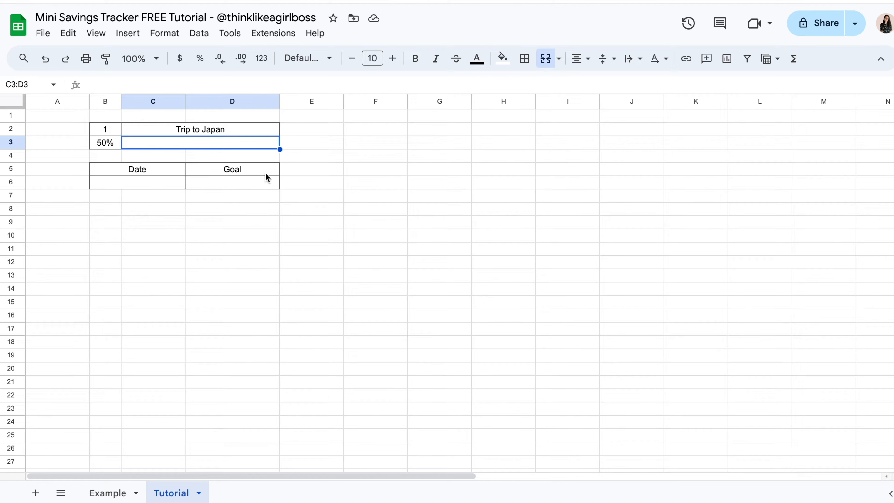
{"action": "left_click", "coordinate": [95, 144]}
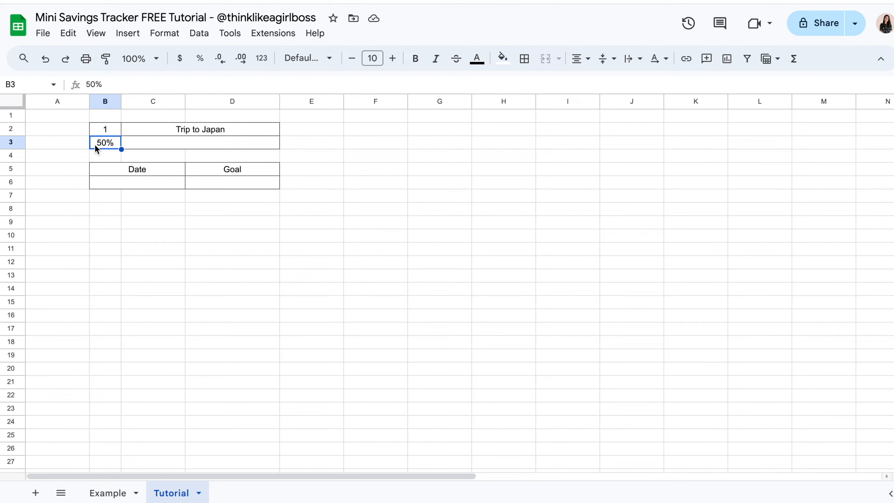
{"action": "left_click", "coordinate": [137, 144]}
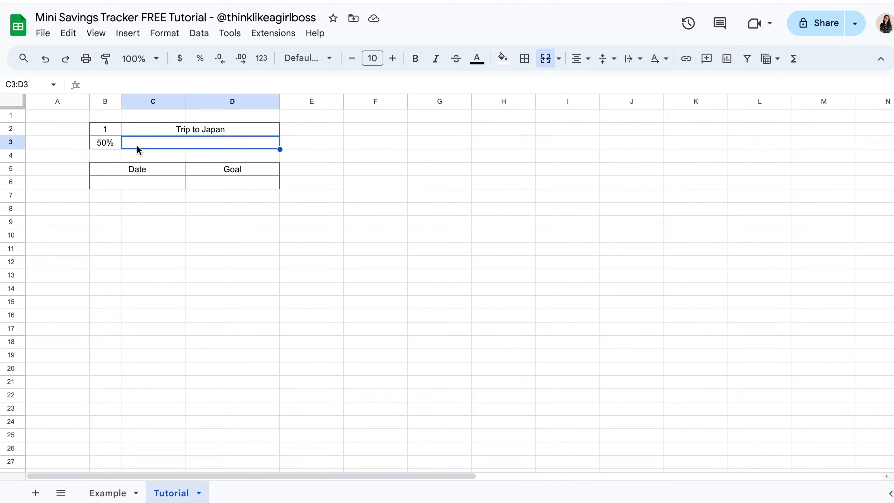
{"action": "left_click", "coordinate": [107, 145]}
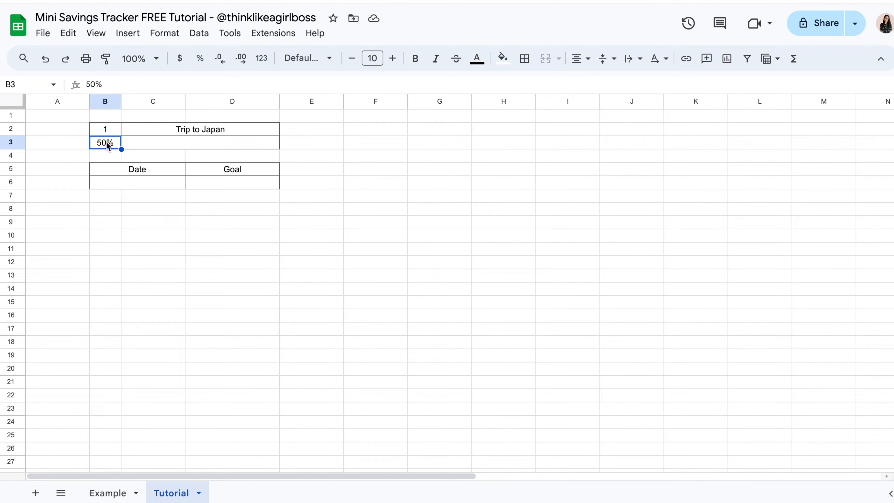
{"action": "left_click", "coordinate": [190, 142]}
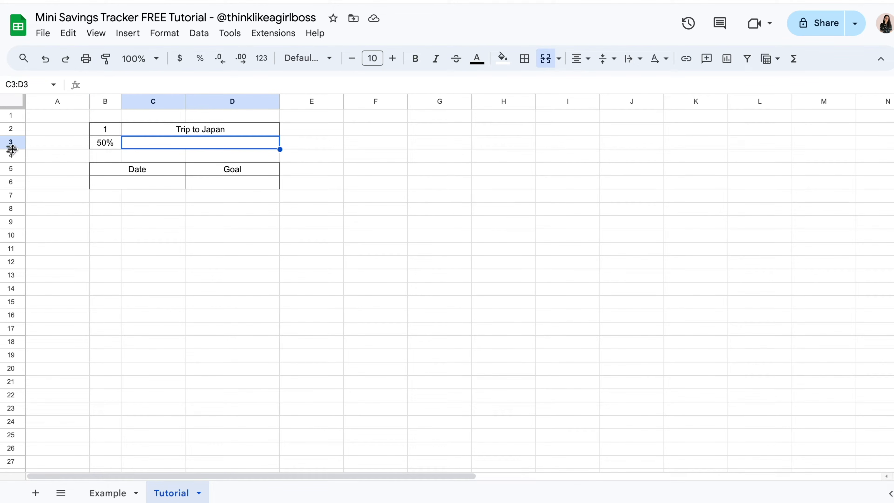
{"action": "left_click_drag", "start_coordinate": [12, 148], "coordinate": [12, 155]}
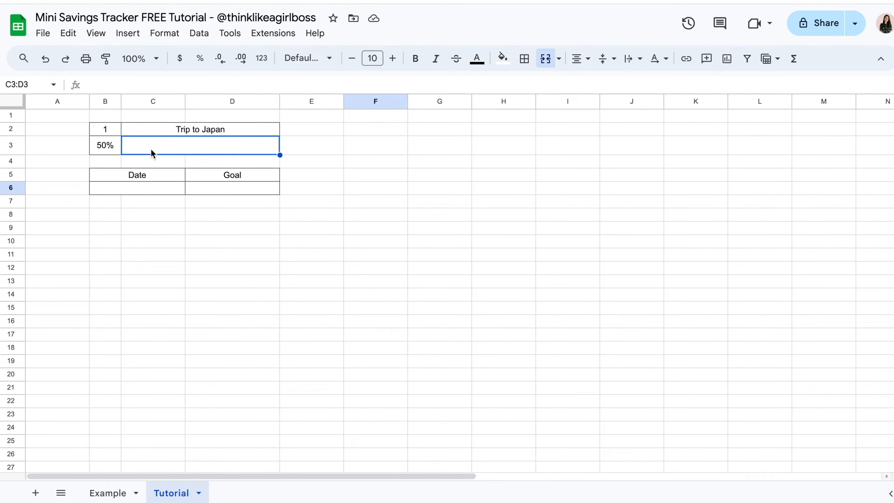
Start a SPARKLINE formula in the merged cell C3:D3 and show the function's expanded formula help.
{"action": "type", "text": "="}
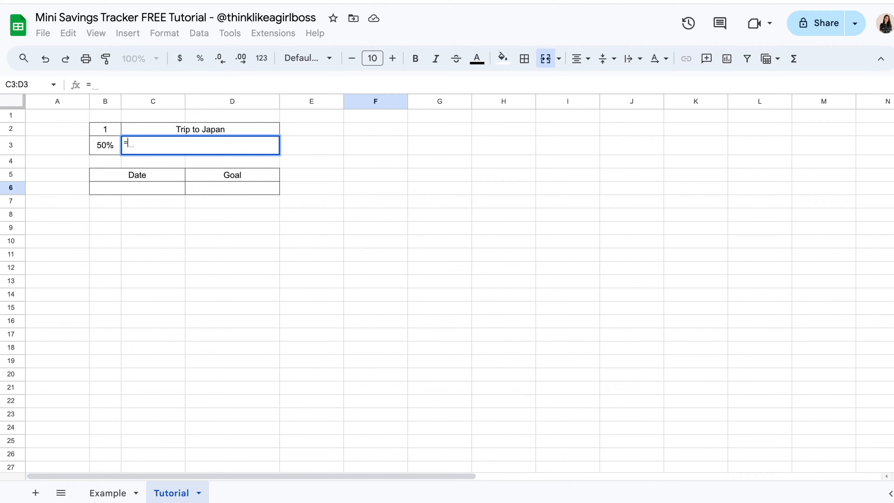
{"action": "type", "text": "SPARKLINE("}
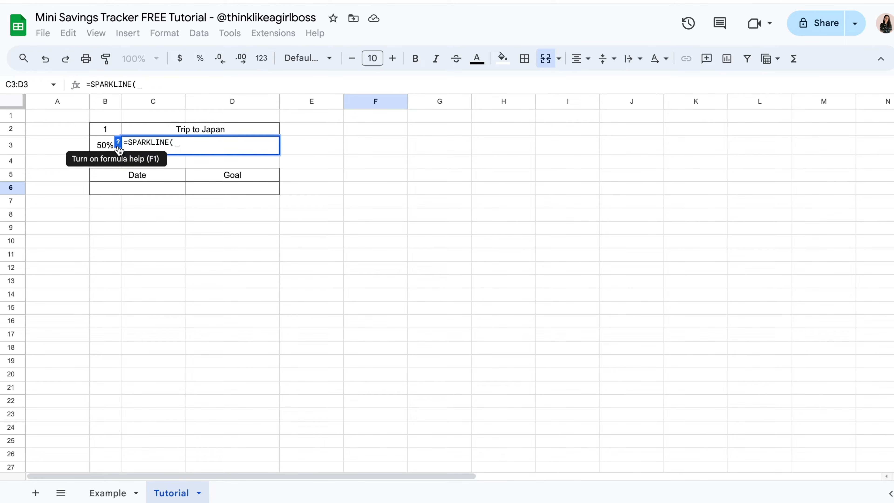
{"action": "left_click", "coordinate": [155, 139]}
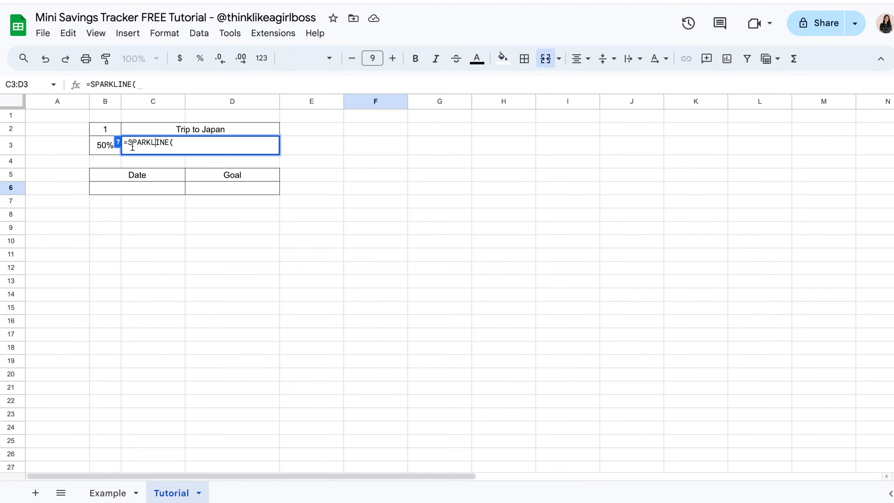
{"action": "left_click", "coordinate": [118, 145]}
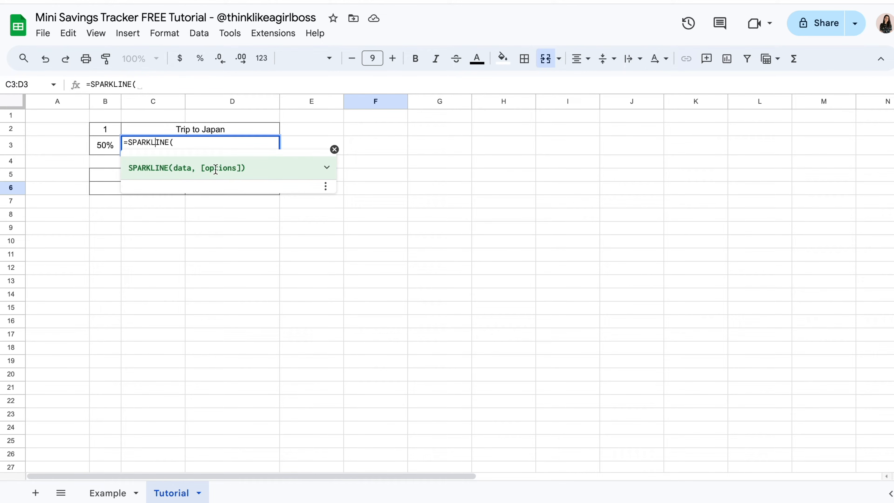
{"action": "left_click", "coordinate": [327, 169]}
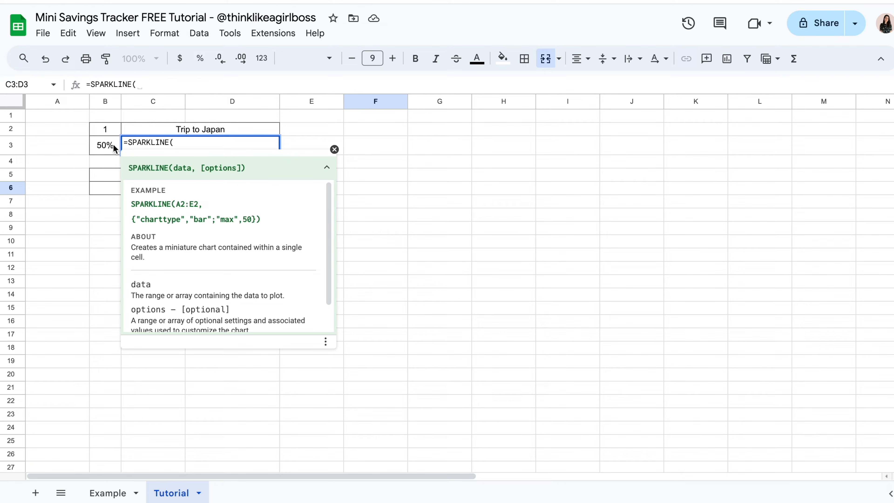
{"action": "left_click", "coordinate": [184, 140]}
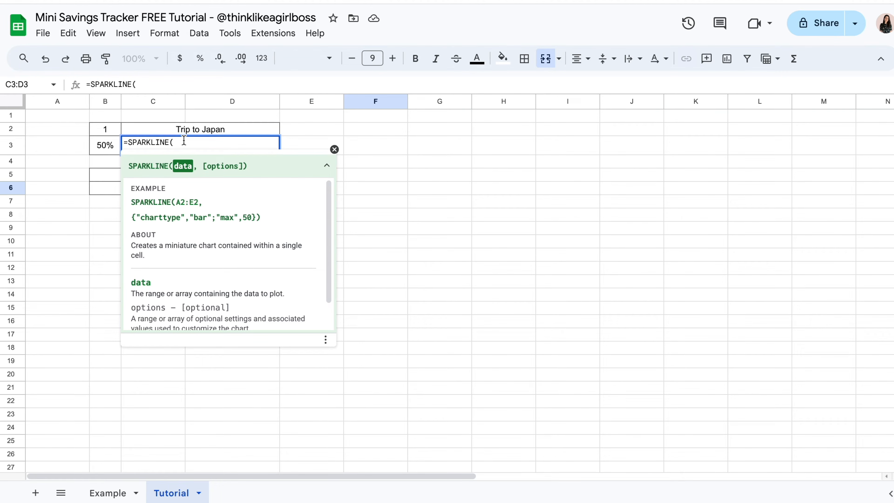
Use B3 as the SPARKLINE data and add the first option pair "charttype","bar" inside an opening curly brace.
{"action": "type", "text": "B3"}
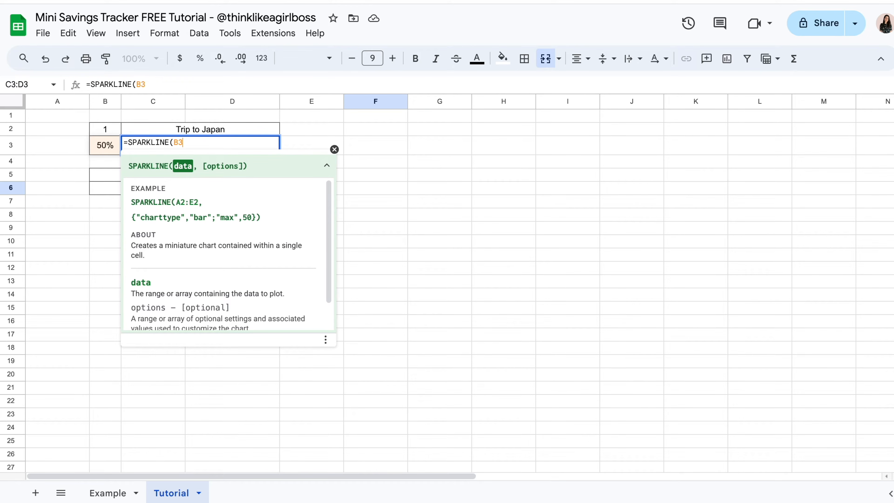
{"action": "type", "text": ","}
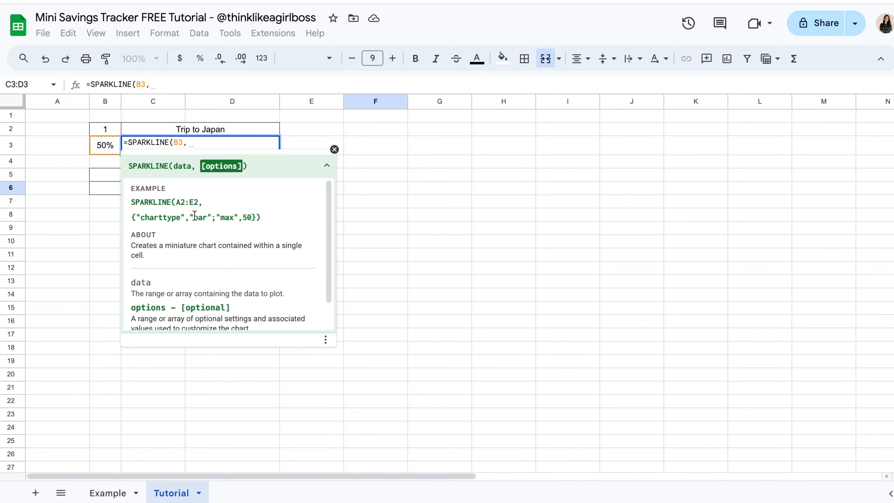
{"action": "type", "text": "{"}
{"action": "type", "text": "\"charttype"}
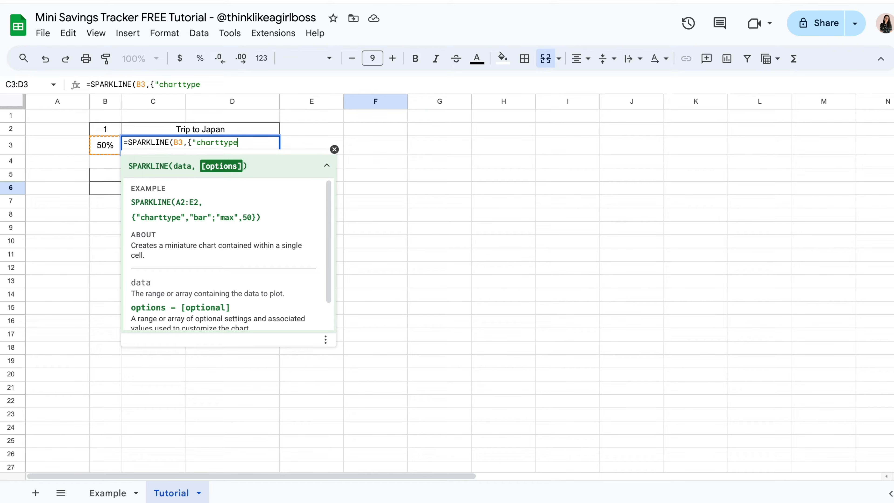
{"action": "type", "text": "\","}
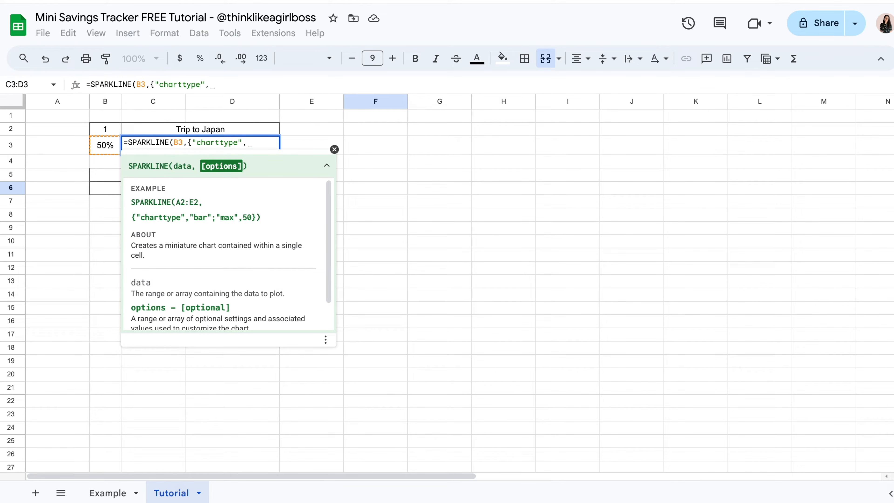
{"action": "type", "text": "\"bar"}
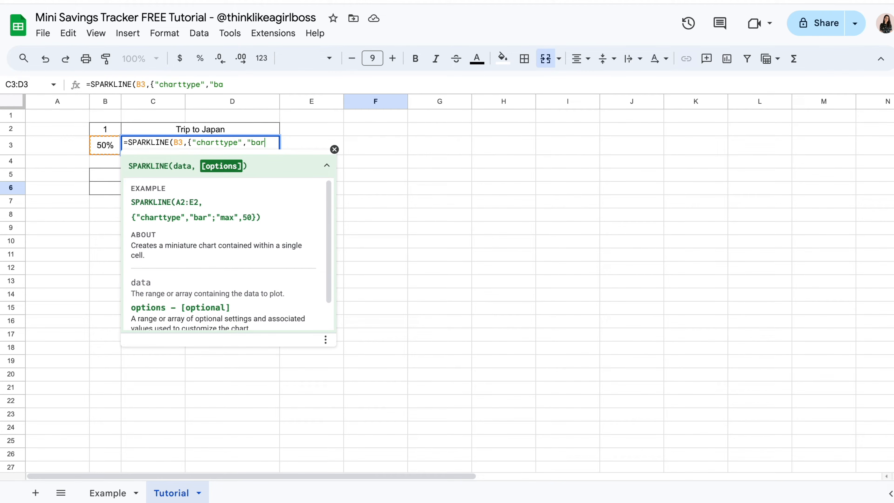
{"action": "type", "text": "\""}
{"action": "type", "text": ";"}
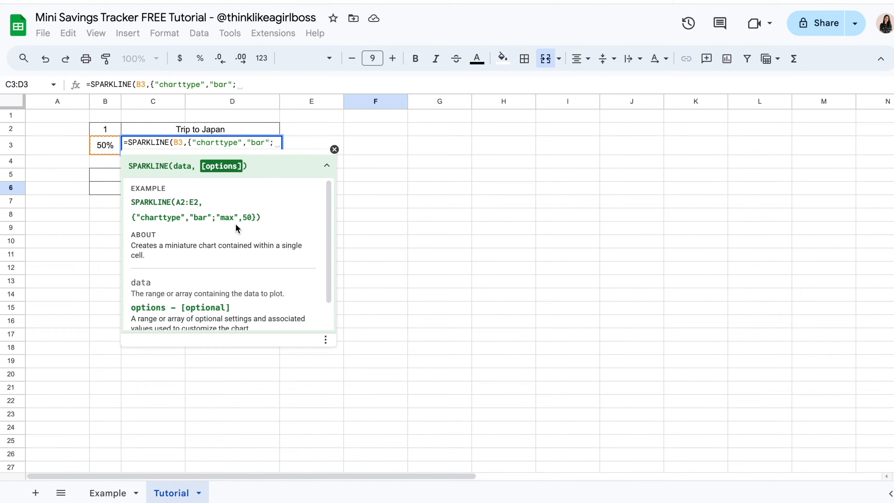
Add the option pair "max",100% to the SPARKLINE formula, close it and commit it to C3:D3.
{"action": "type", "text": "\""}
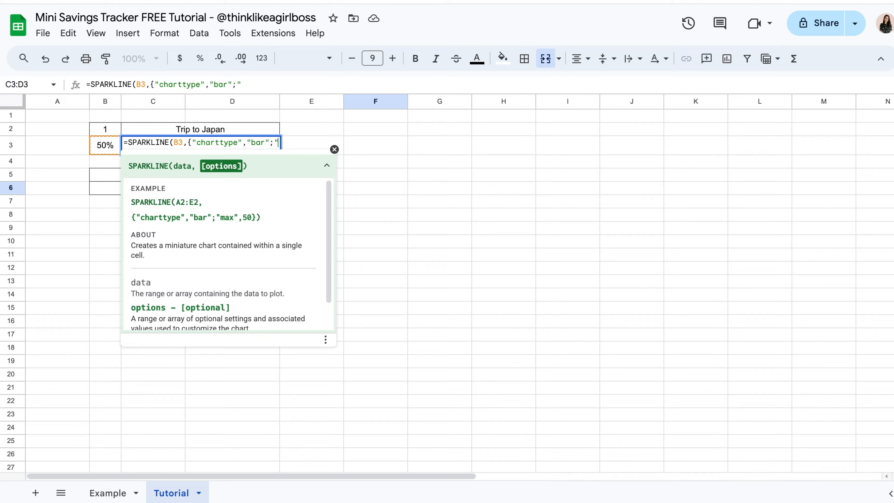
{"action": "type", "text": "max\","}
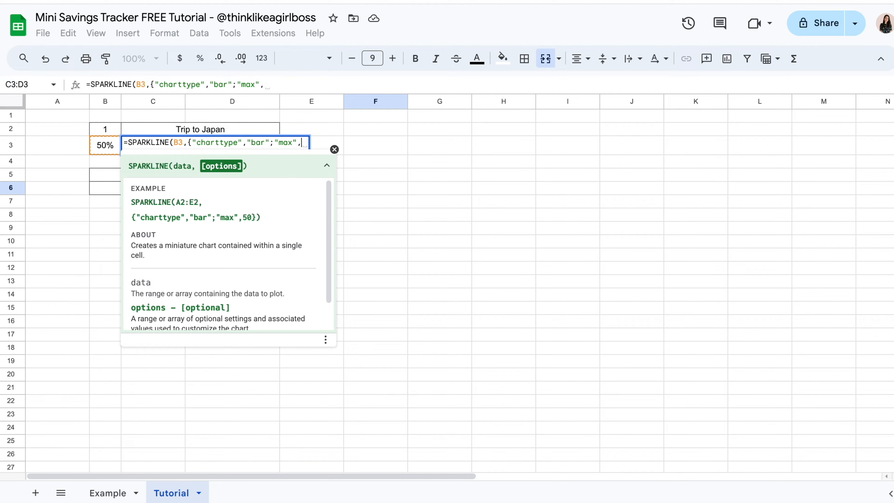
{"action": "type", "text": "100"}
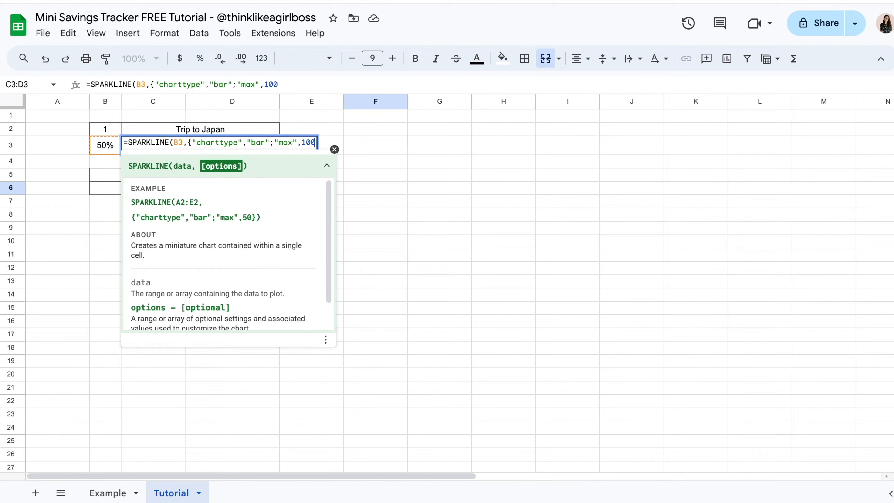
{"action": "type", "text": "%"}
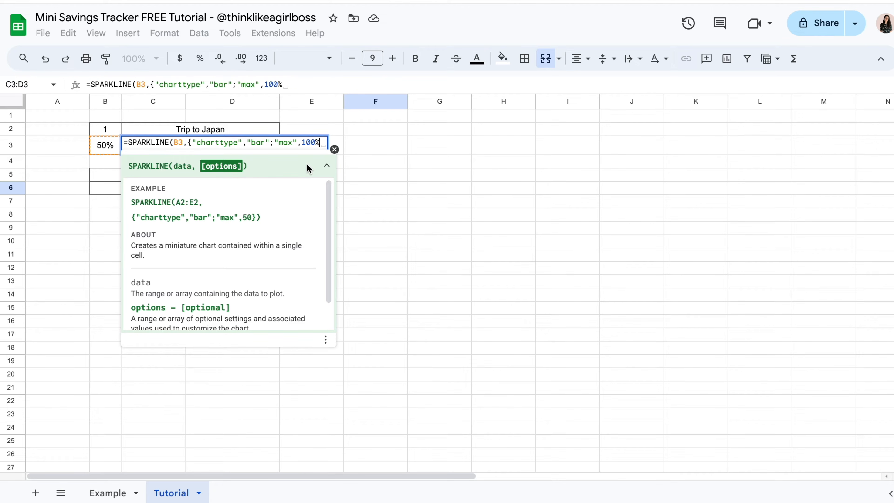
{"action": "type", "text": "})"}
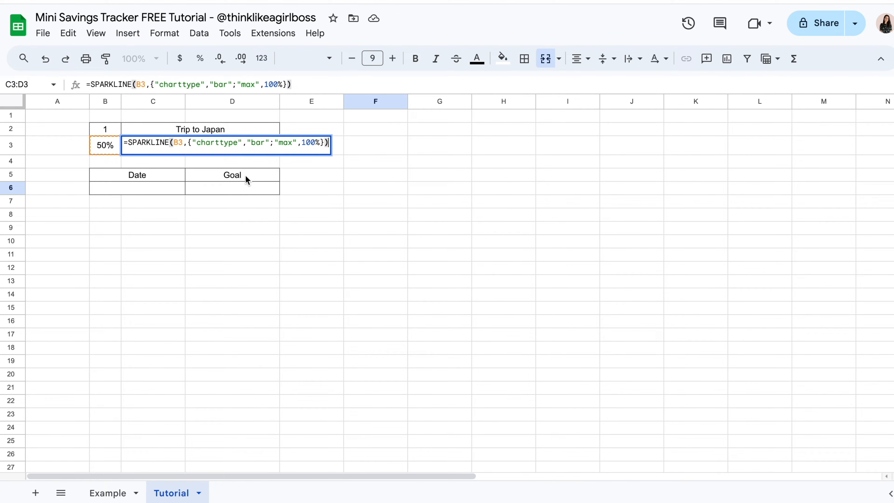
{"action": "key", "text": "Return"}
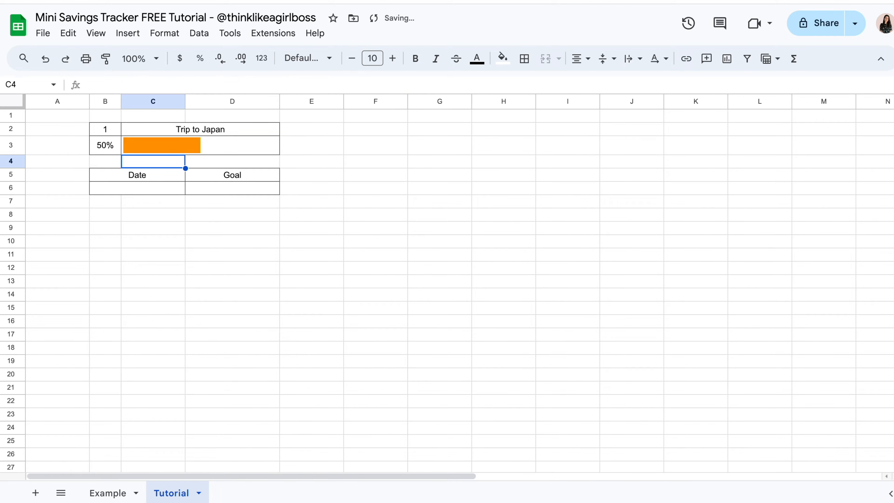
{"action": "left_click", "coordinate": [201, 145]}
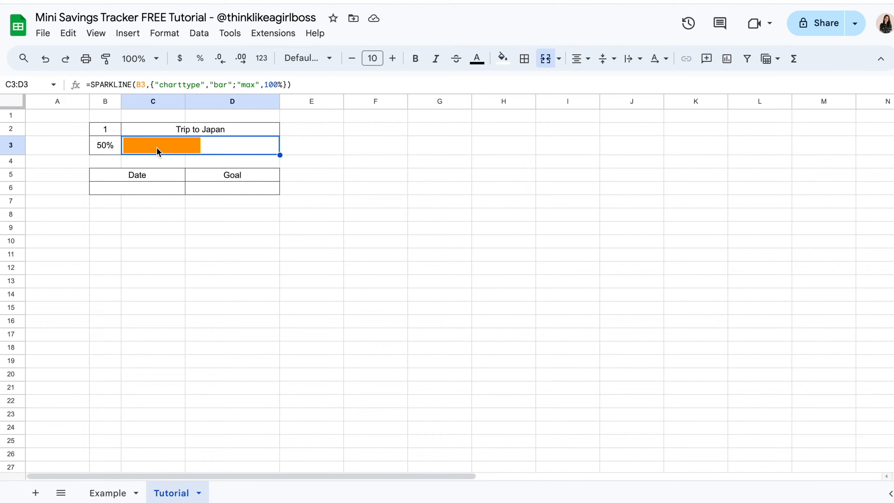
Test the progress bar by changing the percentage in B3 to 75% and 100% in turn.
{"action": "left_click", "coordinate": [111, 154]}
{"action": "type", "text": "75%"}
{"action": "key", "text": "Return"}
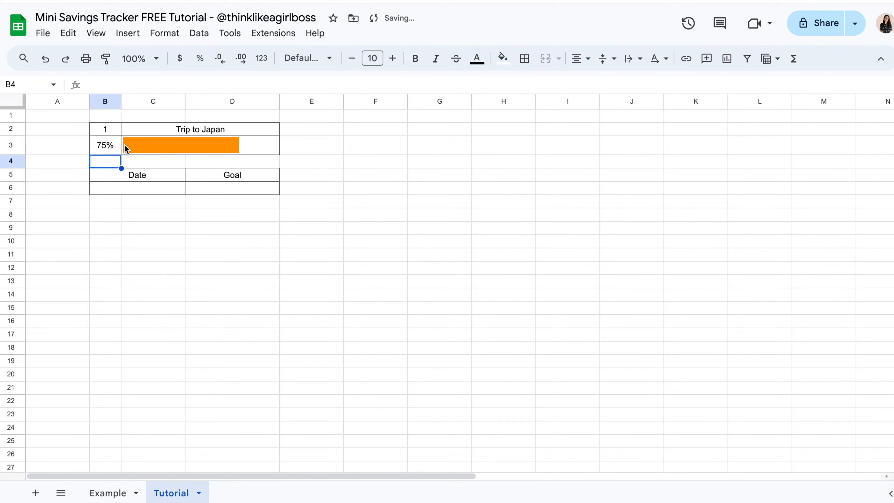
{"action": "left_click", "coordinate": [105, 144]}
{"action": "type", "text": "100"}
{"action": "key", "text": "Return"}
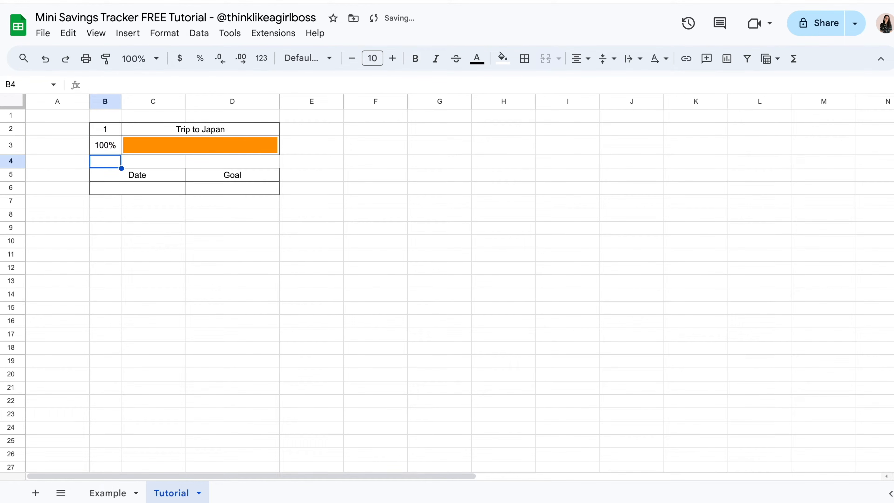
Set the percentage in B3 to 75%.
{"action": "left_click", "coordinate": [202, 149]}
{"action": "left_click", "coordinate": [110, 148]}
{"action": "type", "text": "75"}
{"action": "key", "text": "Return"}
Reopen the SPARKLINE formula in C3:D3 and add a "color1" option after the 100% maximum.
{"action": "left_click", "coordinate": [167, 154]}
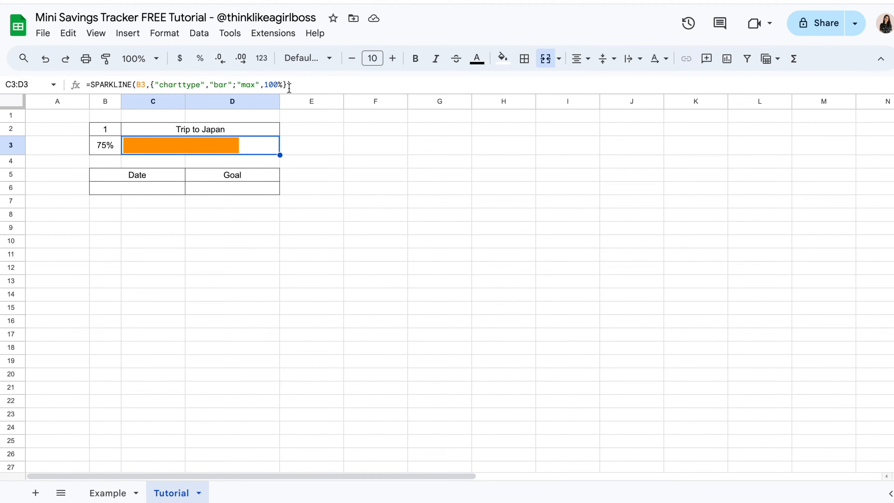
{"action": "double_click", "coordinate": [259, 145]}
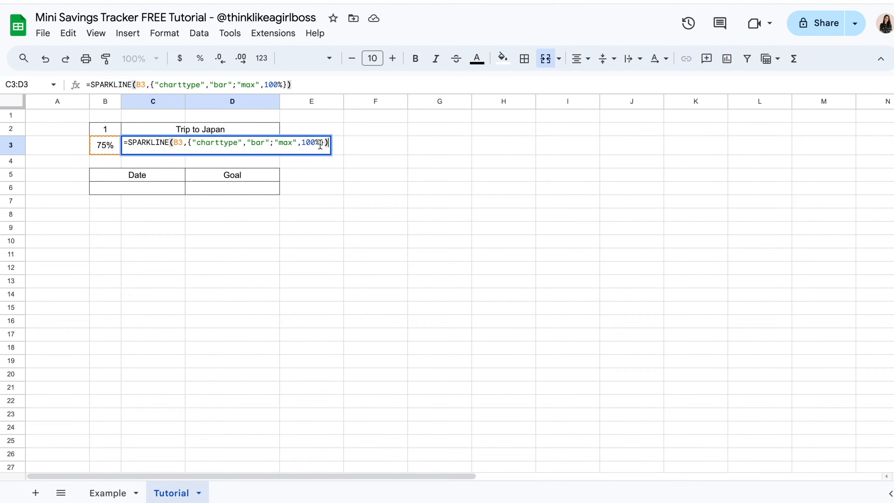
{"action": "left_click", "coordinate": [322, 153]}
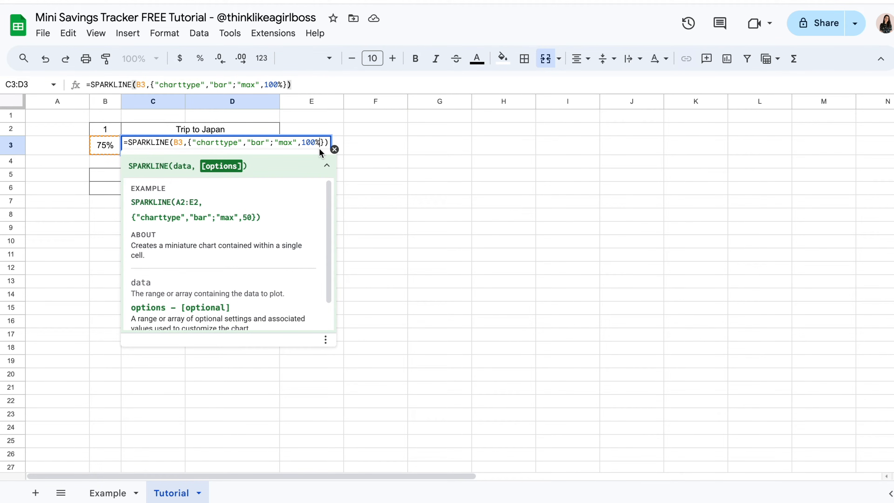
{"action": "type", "text": "; "}
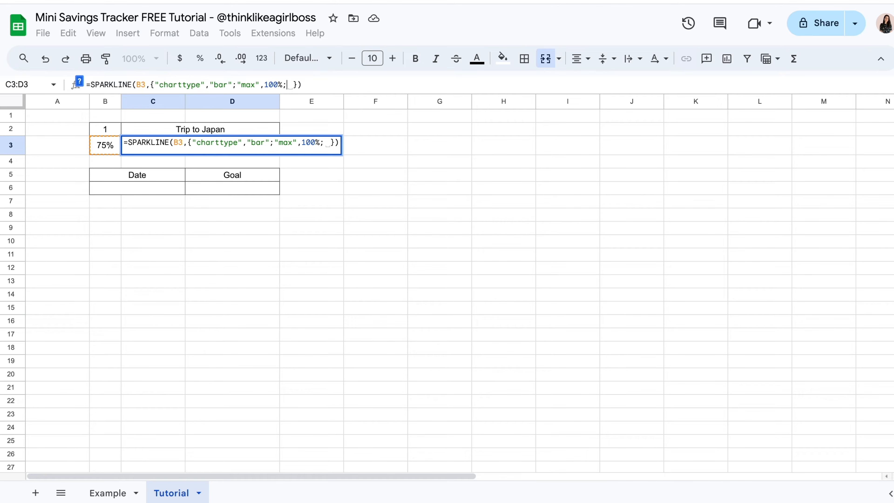
{"action": "type", "text": "\""}
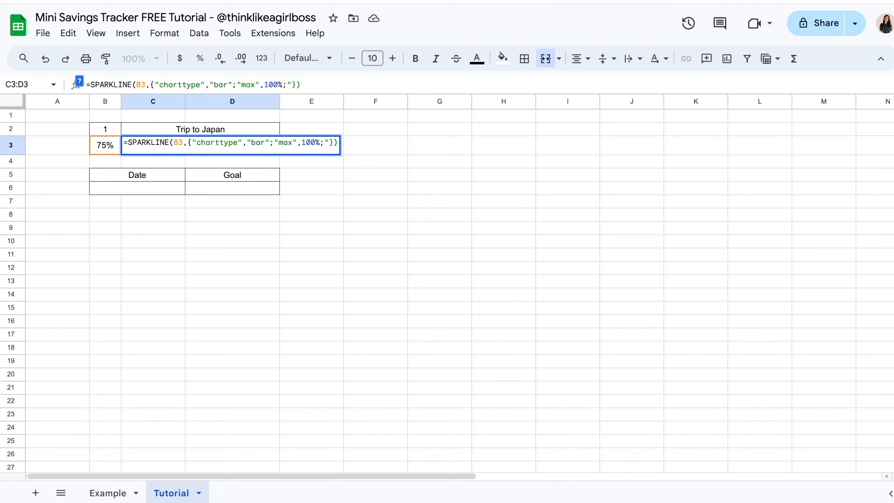
{"action": "type", "text": "color"}
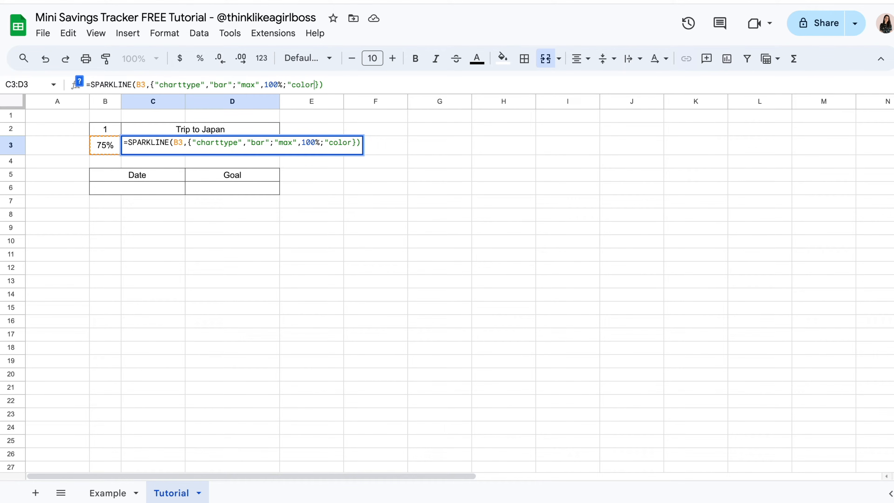
{"action": "type", "text": "1\""}
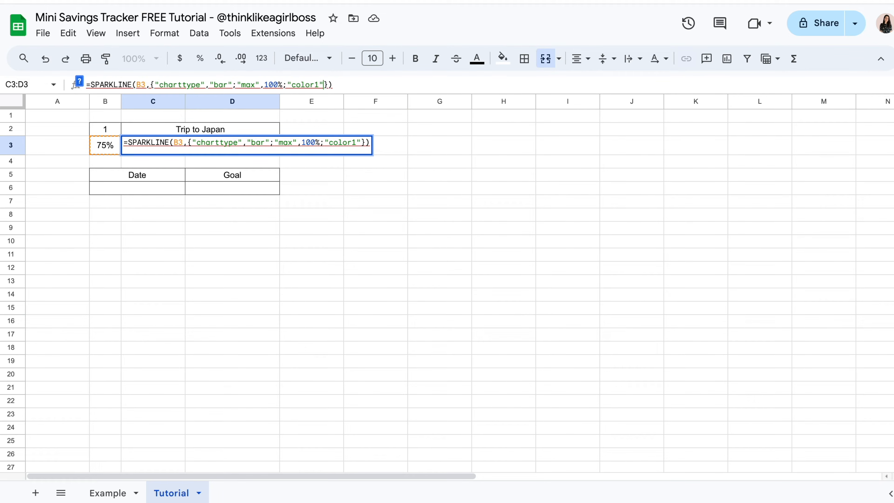
{"action": "type", "text": ","}
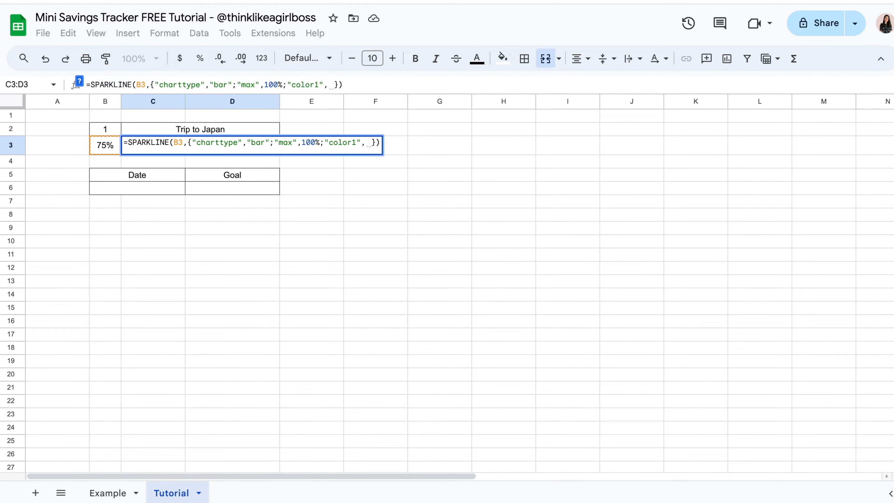
Give color1 the value "#cadda4", consult the hex codes on the web color chart, and commit the SPARKLINE formula.
{"action": "key", "text": "BackSpace"}
{"action": "type", "text": "\""}
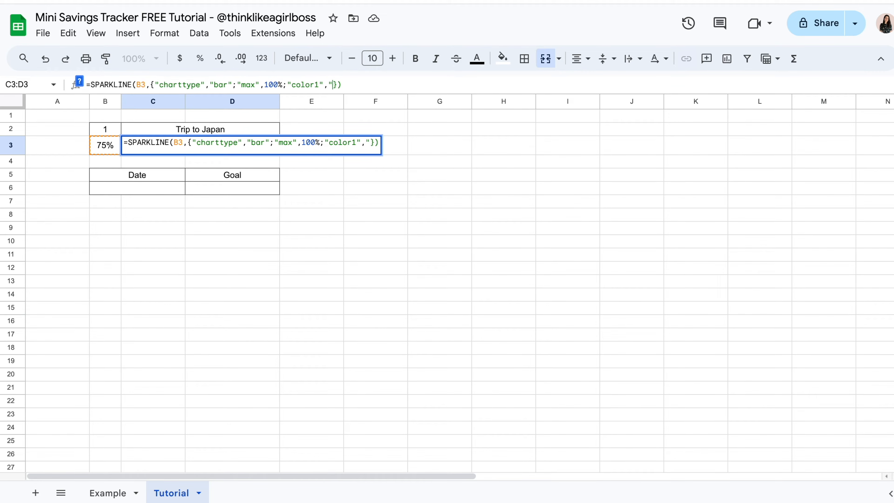
{"action": "type", "text": "#cadda4\""}
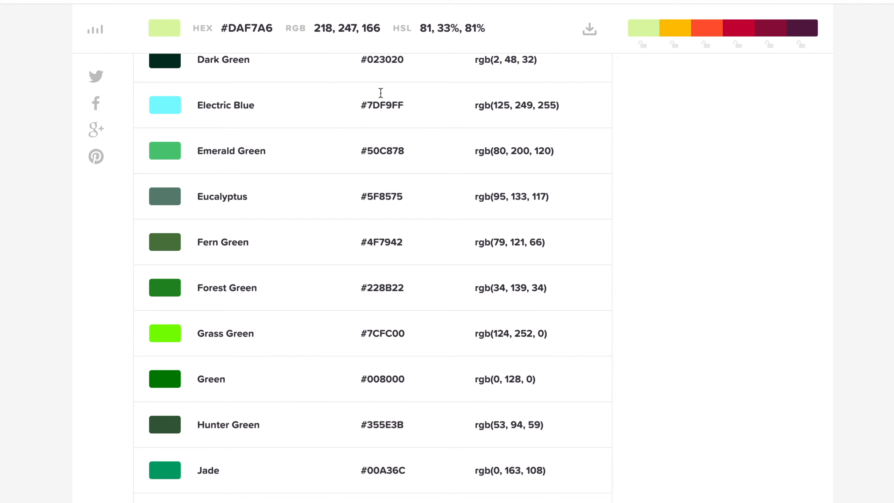
{"action": "scroll", "coordinate": [393, 187], "scroll_direction": "up", "scroll_amount": 3}
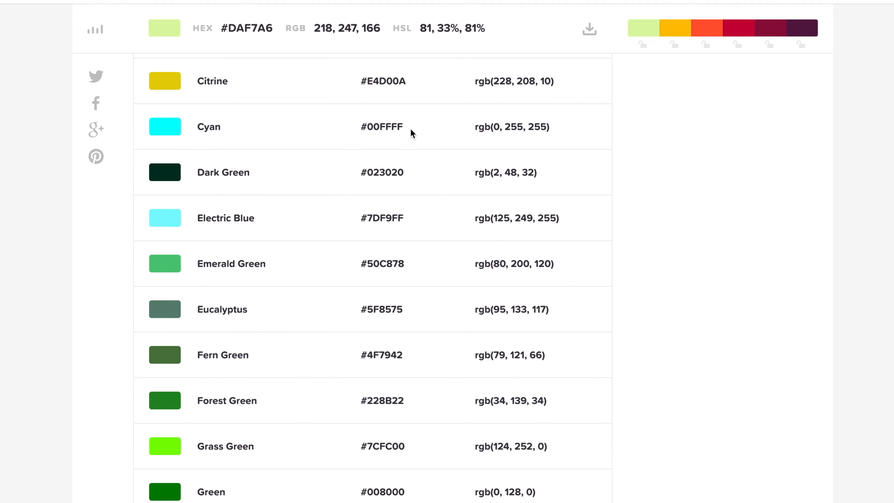
{"action": "scroll", "coordinate": [225, 281], "scroll_direction": "down", "scroll_amount": 5}
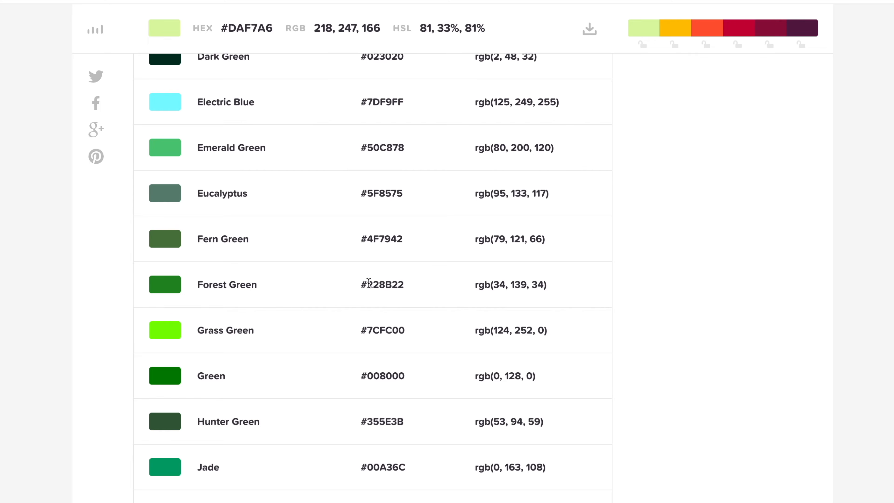
{"action": "scroll", "coordinate": [367, 292], "scroll_direction": "down", "scroll_amount": 3}
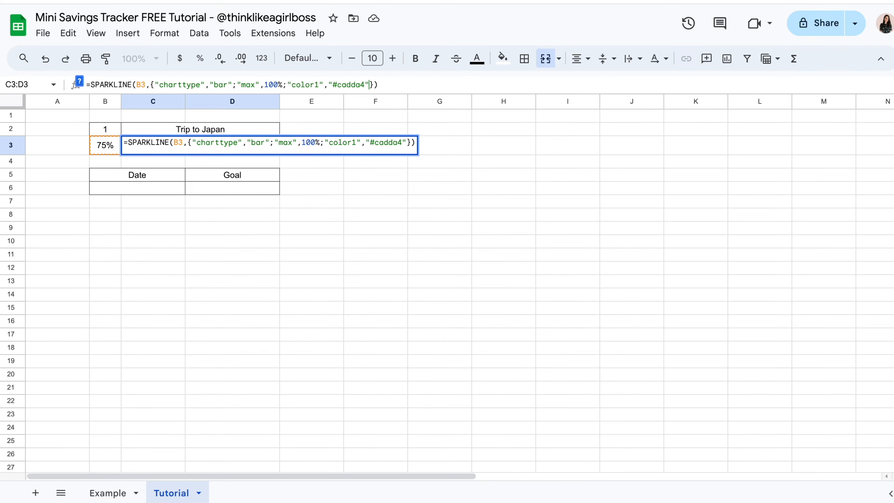
{"action": "left_click", "coordinate": [382, 86]}
{"action": "key", "text": "Return"}
{"action": "left_click", "coordinate": [405, 207]}
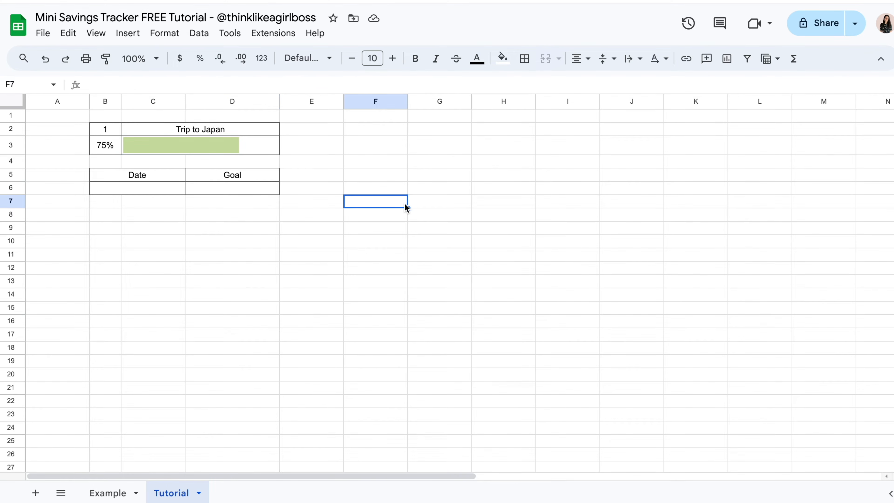
Test the recolored progress bar by setting the percentage in B3 to 100%, and finally to 50%.
{"action": "left_click", "coordinate": [258, 147]}
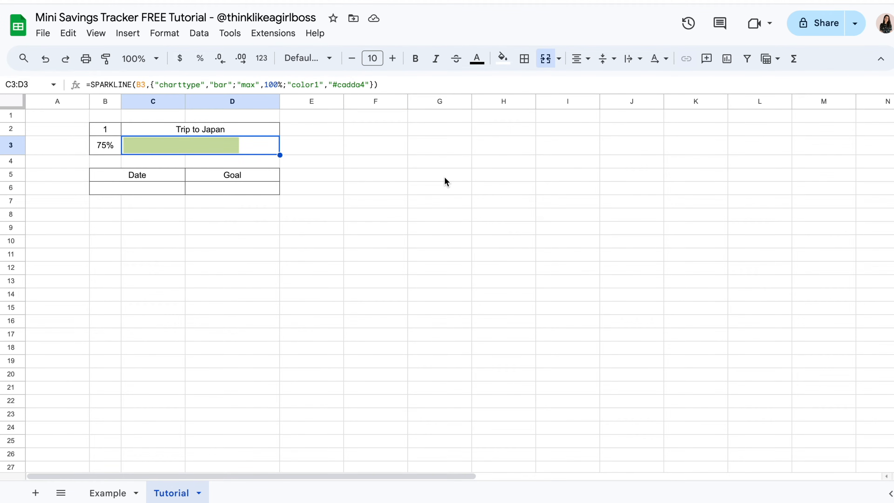
{"action": "left_click", "coordinate": [111, 146]}
{"action": "type", "text": "100"}
{"action": "key", "text": "Return"}
{"action": "key", "text": "Up"}
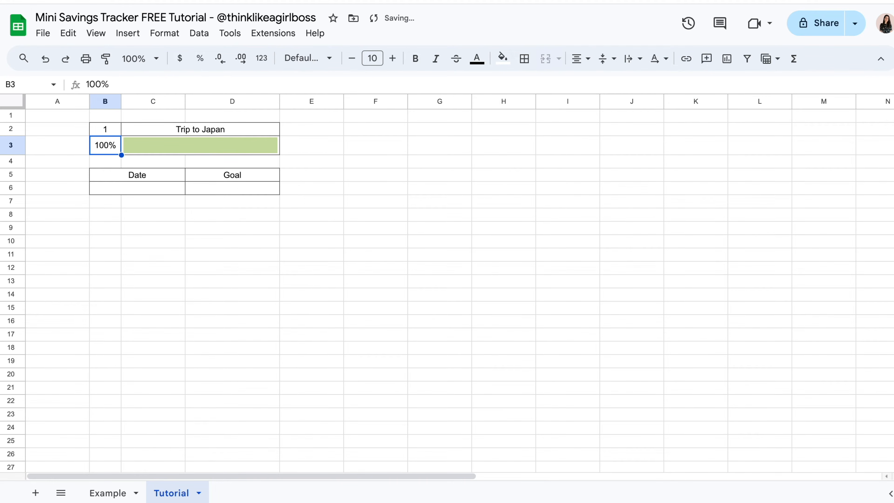
{"action": "type", "text": "50"}
{"action": "key", "text": "Return"}
{"action": "left_click", "coordinate": [418, 241]}
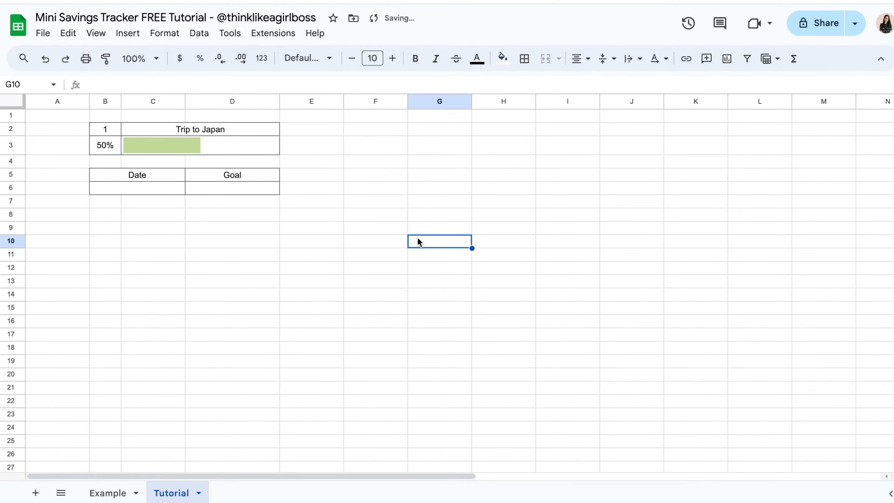
Examine the SPARKLINE function help for the progress bar formula in C3:D3, leaving the formula as it is.
{"action": "left_click", "coordinate": [226, 149]}
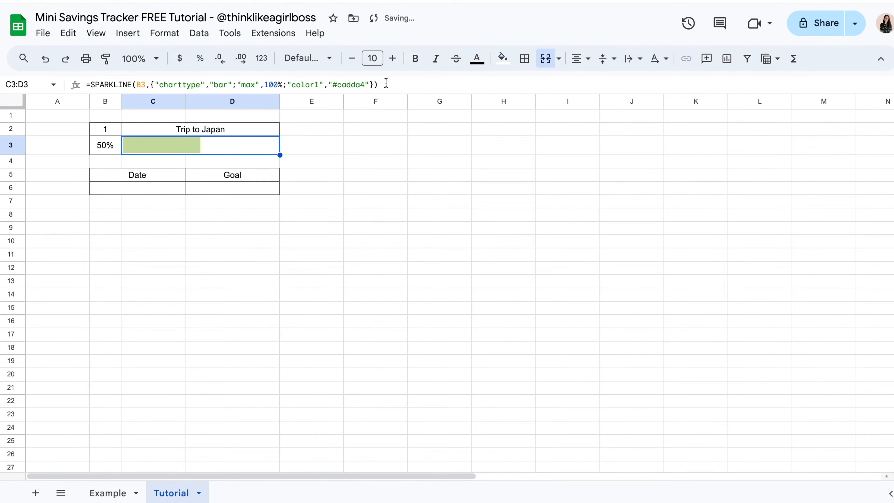
{"action": "left_click", "coordinate": [114, 85]}
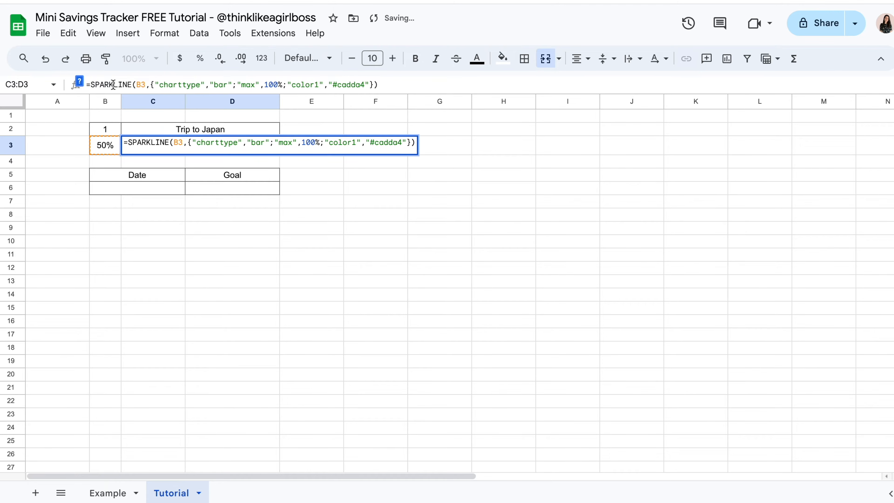
{"action": "left_click", "coordinate": [80, 83]}
{"action": "left_click", "coordinate": [290, 116]}
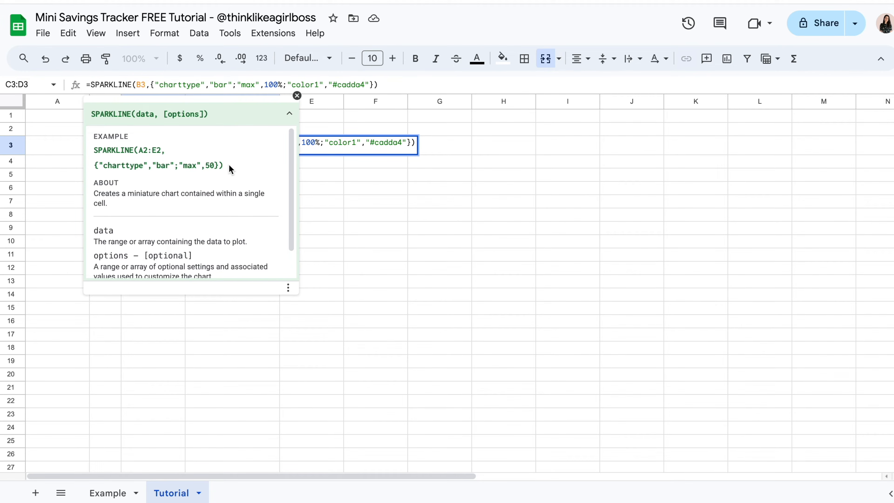
{"action": "left_click", "coordinate": [292, 116]}
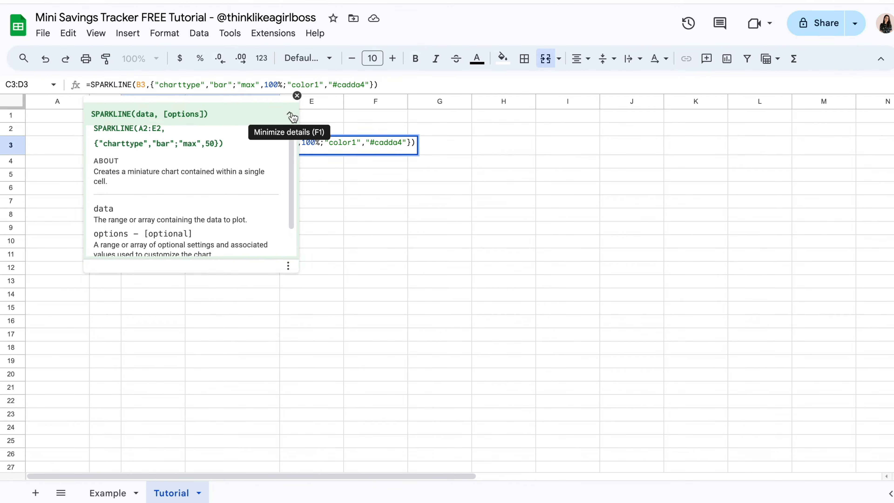
{"action": "key", "text": "Return"}
{"action": "left_click", "coordinate": [114, 152]}
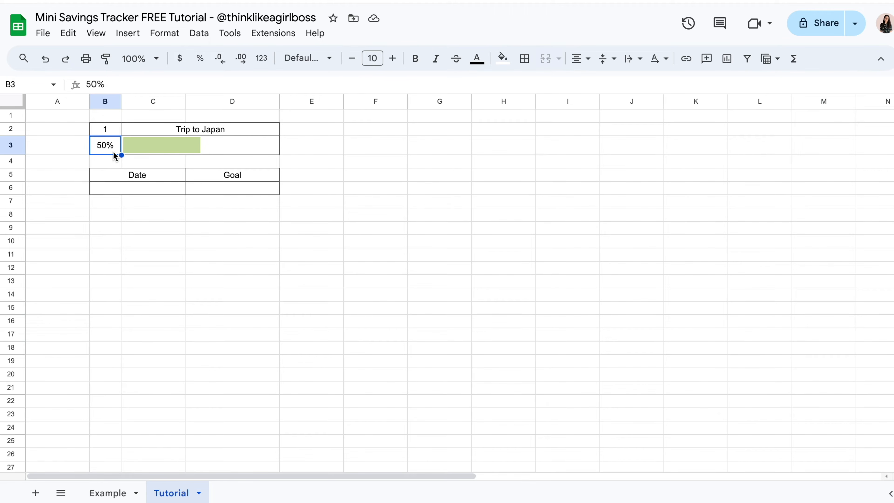
{"action": "left_click", "coordinate": [261, 153]}
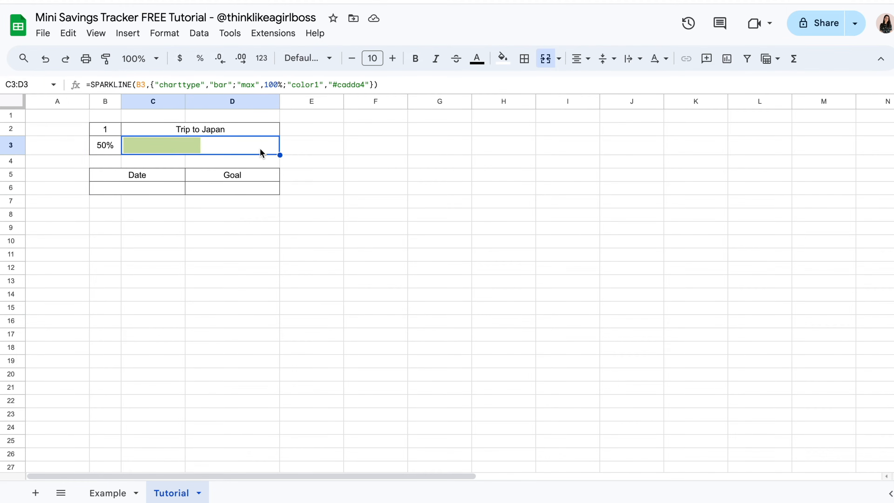
{"action": "left_click", "coordinate": [390, 177]}
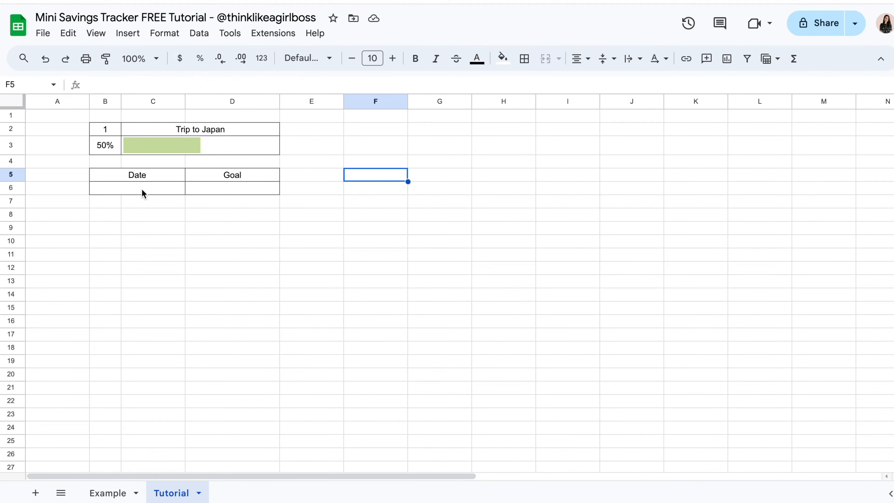
On the Example sheet, pick Wed, Jul 9, 2025 from the calendar as the Trip to Japan goal date.
{"action": "left_click", "coordinate": [109, 492]}
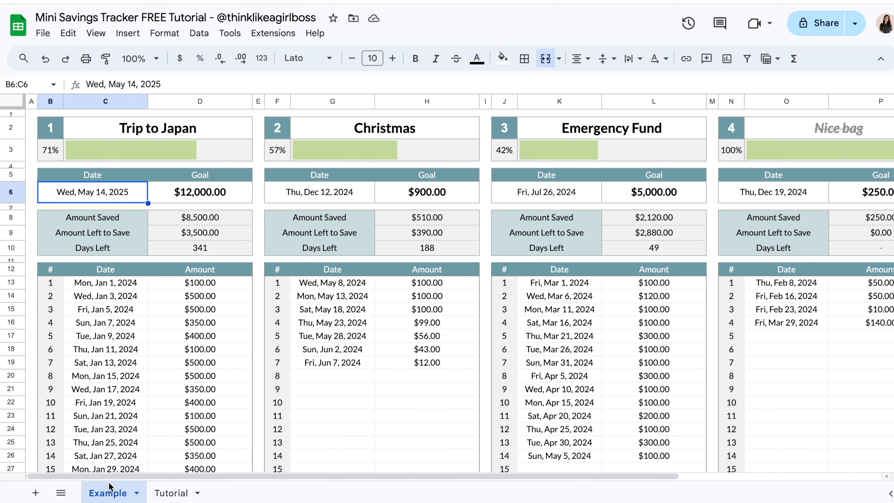
{"action": "left_click", "coordinate": [298, 196]}
{"action": "left_click", "coordinate": [94, 195]}
{"action": "double_click", "coordinate": [95, 194]}
{"action": "left_click", "coordinate": [139, 216]}
{"action": "left_click", "coordinate": [139, 216]}
{"action": "left_click", "coordinate": [93, 261]}
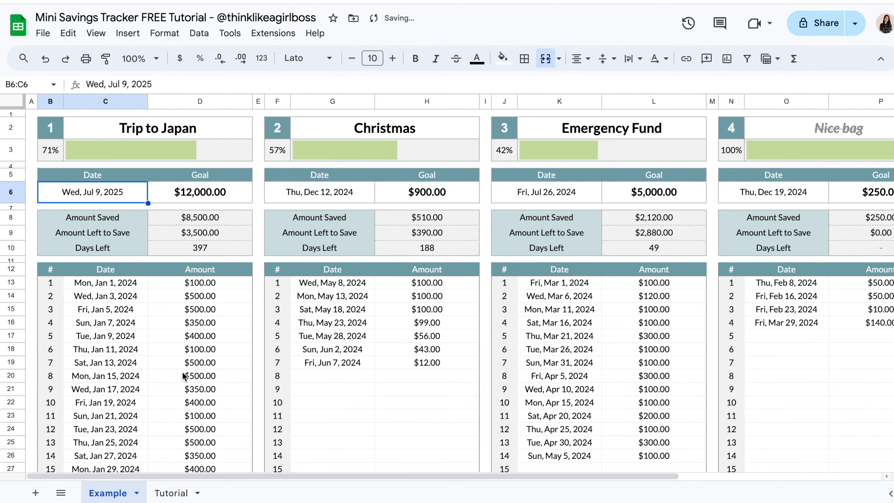
On the Tutorial sheet, make row 6 under the Date and Goal headers slightly taller.
{"action": "left_click", "coordinate": [177, 491]}
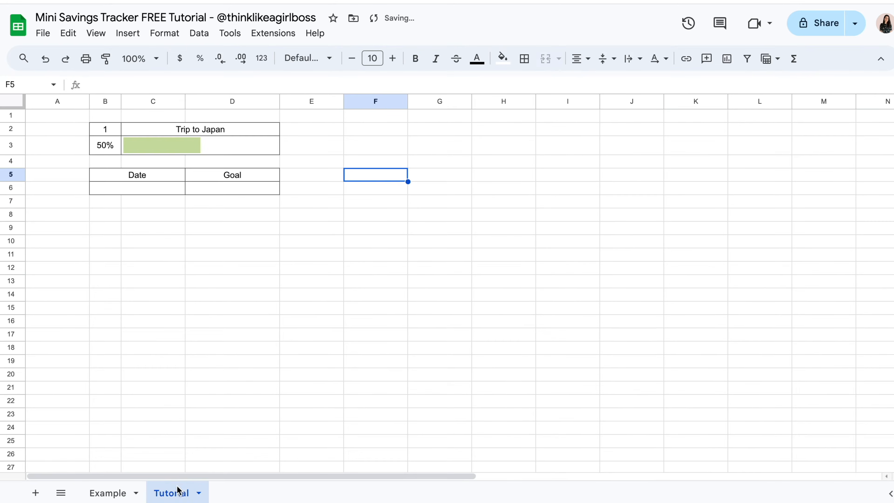
{"action": "left_click", "coordinate": [135, 188]}
{"action": "left_click_drag", "start_coordinate": [12, 195], "coordinate": [12, 200]}
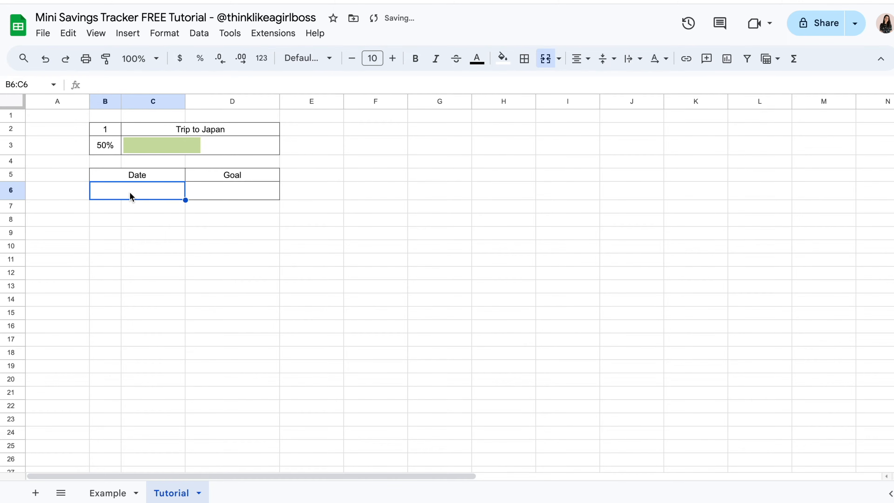
Add a data validation rule to B6:C6 that requires a valid date and rejects invalid input.
{"action": "left_click", "coordinate": [199, 33]}
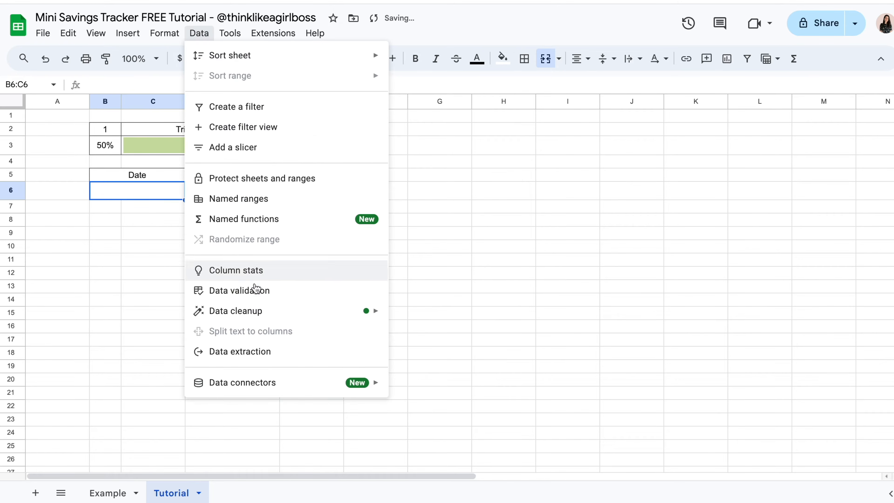
{"action": "left_click", "coordinate": [291, 296]}
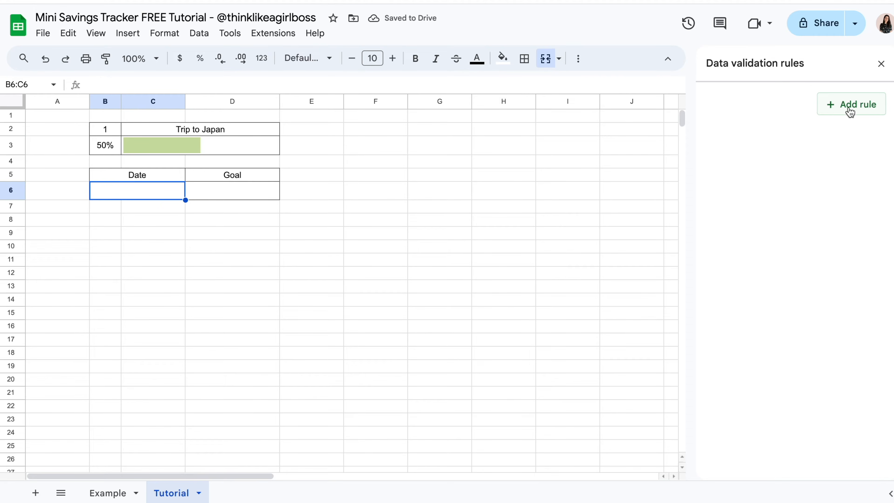
{"action": "left_click", "coordinate": [852, 105]}
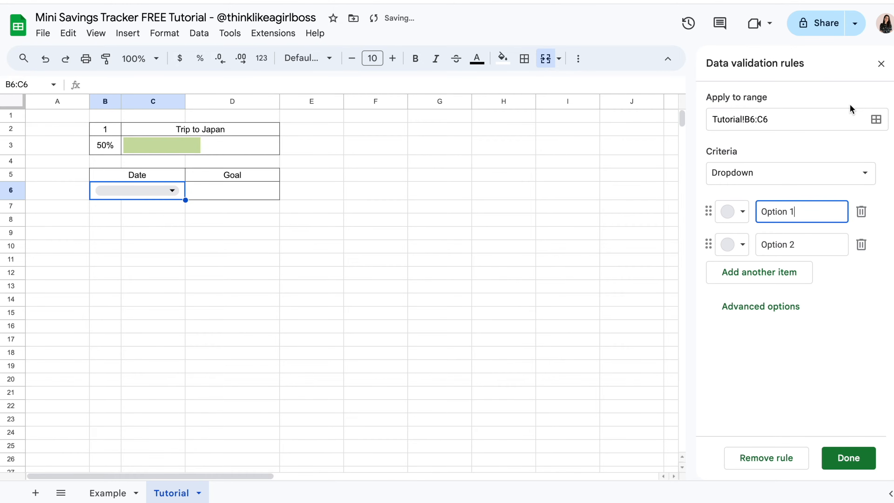
{"action": "left_click", "coordinate": [743, 179]}
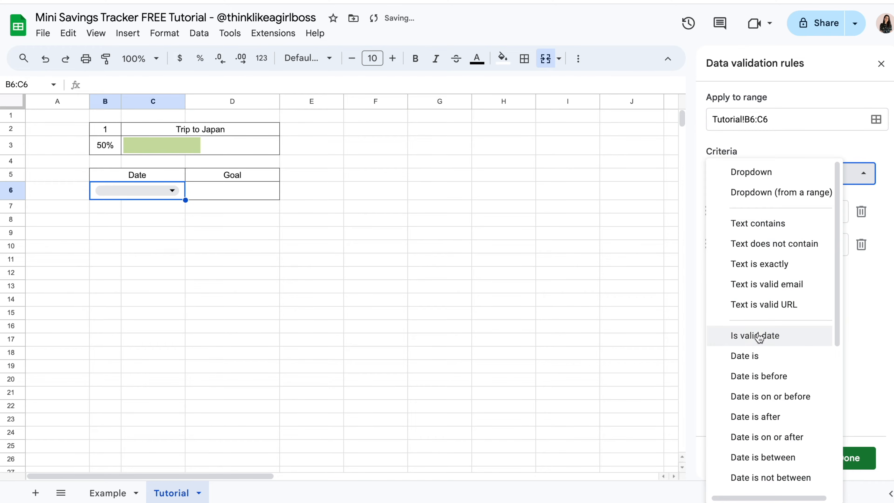
{"action": "left_click", "coordinate": [803, 341]}
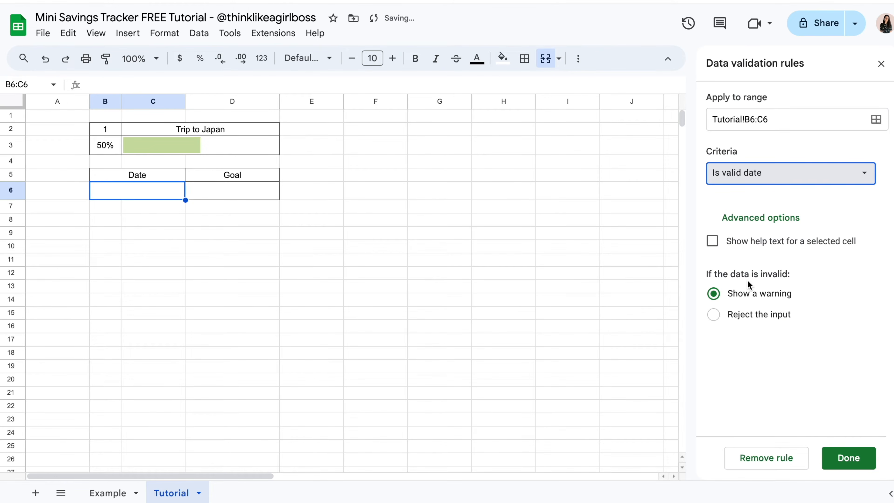
{"action": "left_click", "coordinate": [714, 315]}
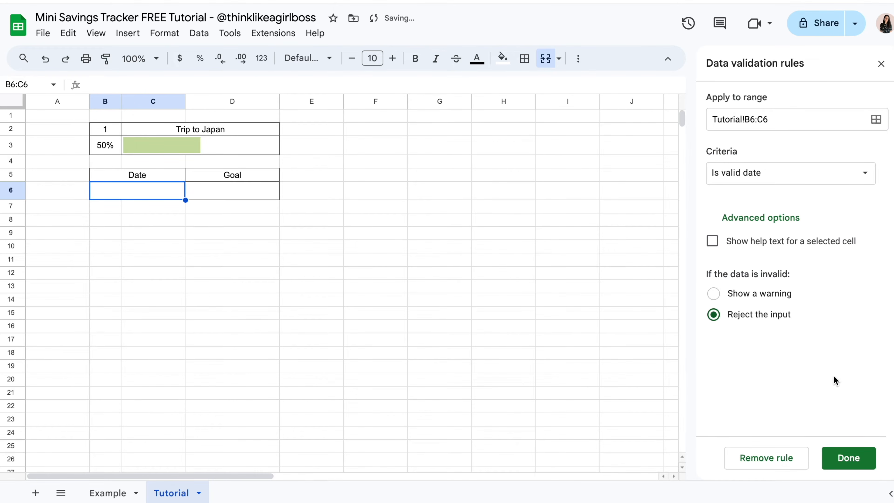
{"action": "left_click", "coordinate": [848, 457]}
{"action": "left_click", "coordinate": [881, 64]}
{"action": "left_click", "coordinate": [474, 291]}
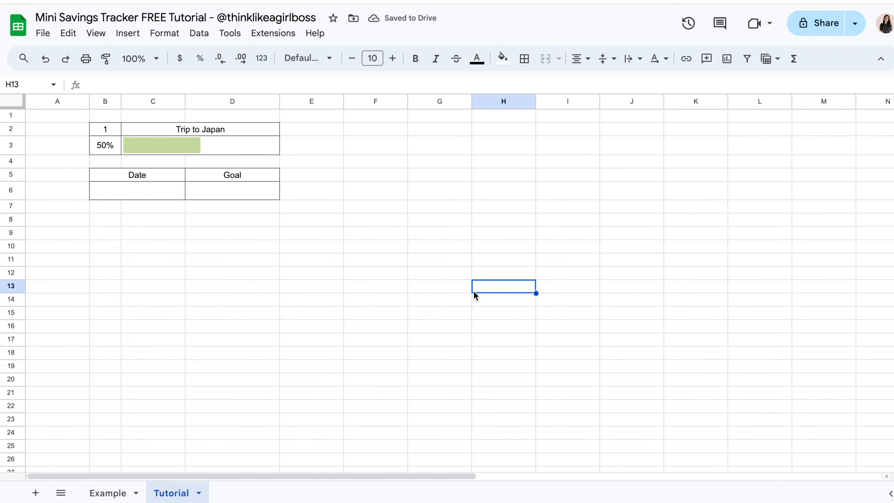
Use the calendar in B6:C6 to enter the date 7/17/2024.
{"action": "double_click", "coordinate": [150, 190]}
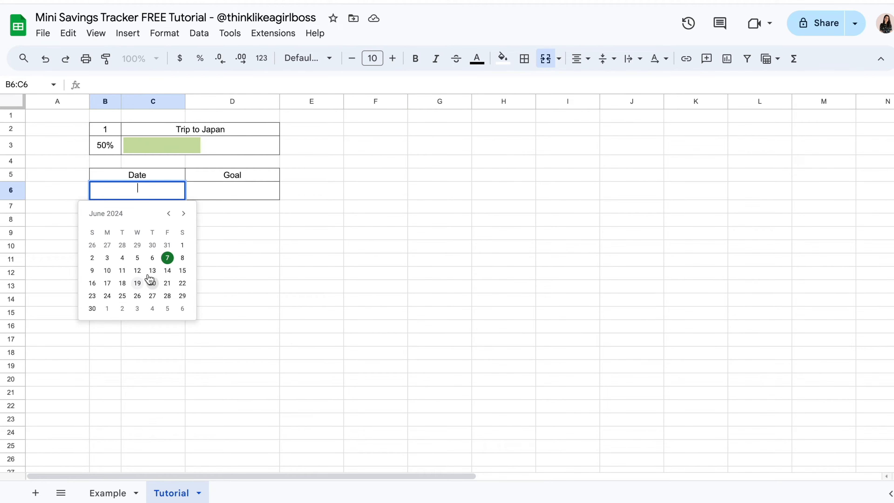
{"action": "left_click", "coordinate": [184, 213]}
{"action": "left_click", "coordinate": [140, 269]}
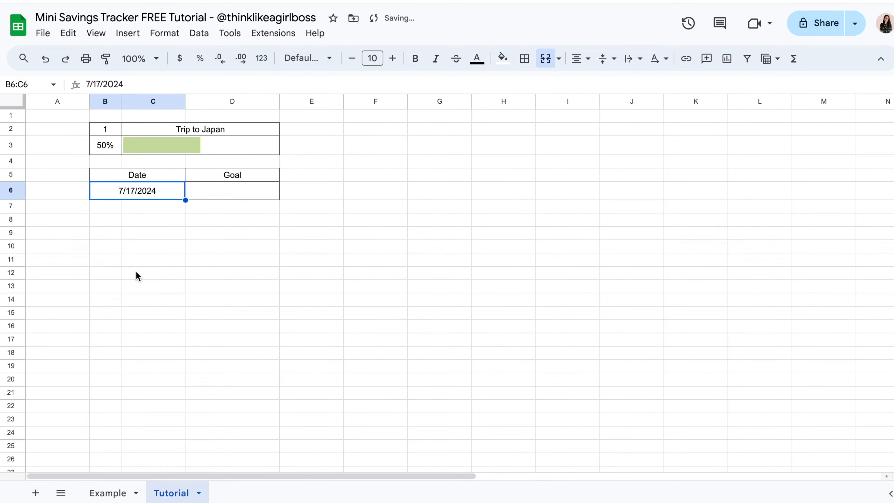
{"action": "left_click", "coordinate": [398, 291]}
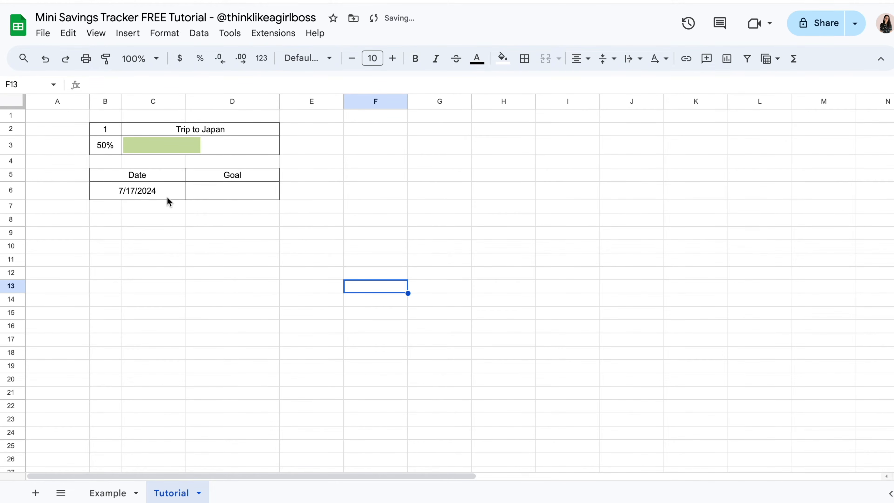
Consult the Example sheet's date style, open custom date and time formats for Tutorial B6:C6, and select the "Tue, Aug 5, 1930" format.
{"action": "left_click", "coordinate": [157, 194]}
{"action": "left_click", "coordinate": [102, 493]}
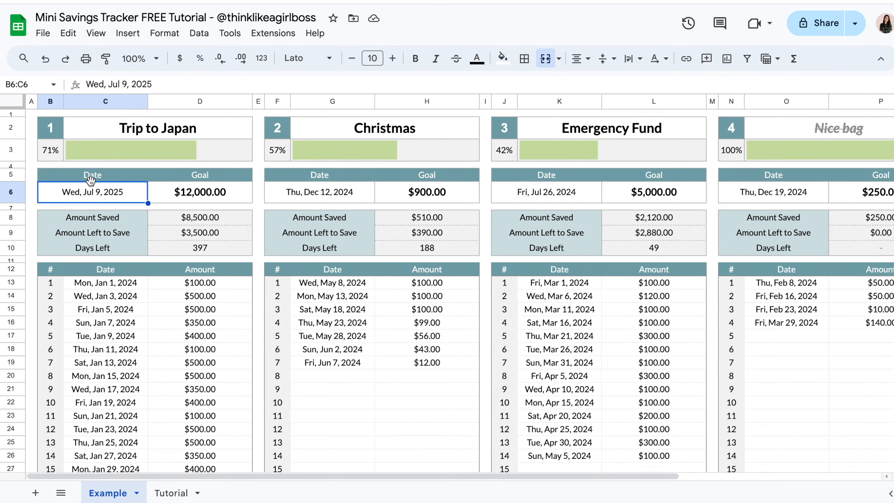
{"action": "left_click", "coordinate": [178, 492]}
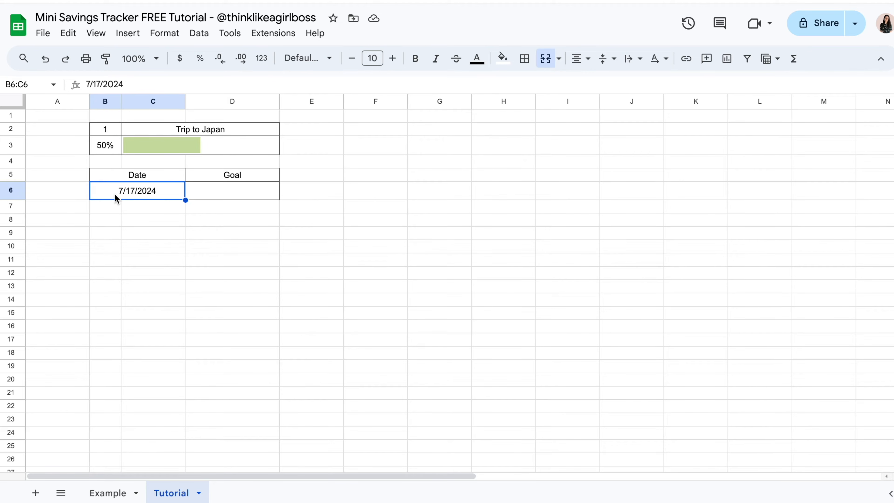
{"action": "left_click", "coordinate": [160, 37]}
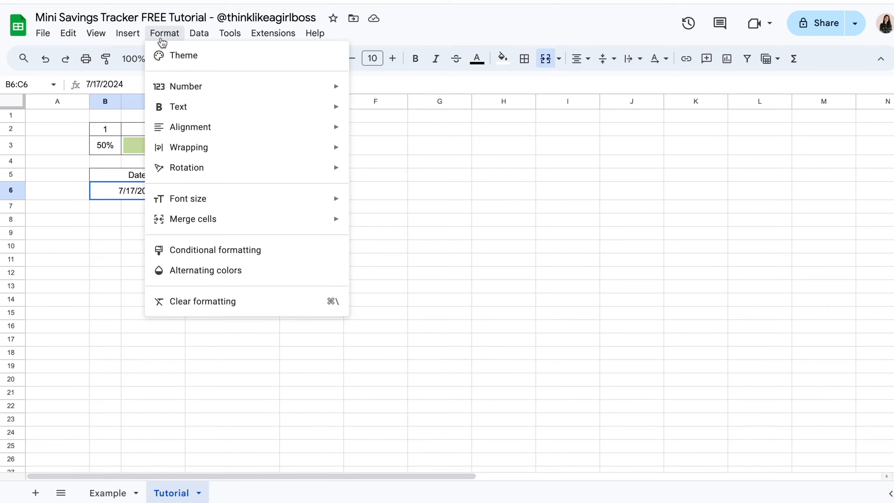
{"action": "mouse_move", "coordinate": [232, 86]}
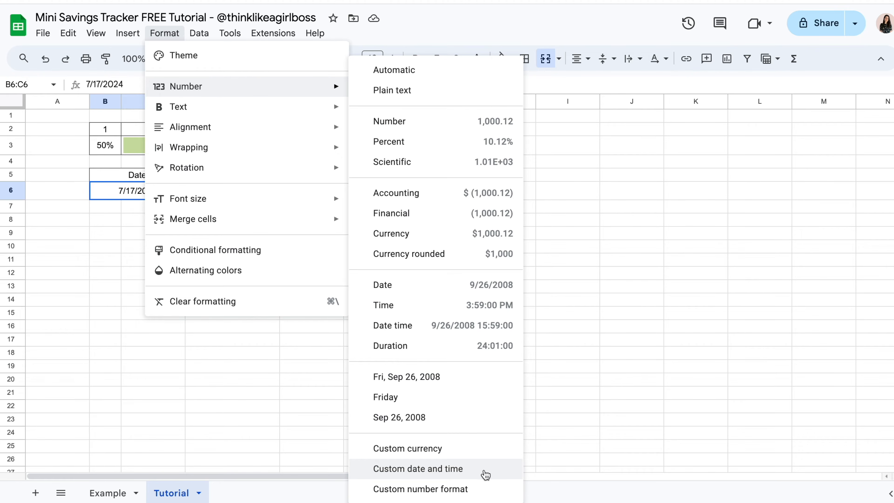
{"action": "left_click", "coordinate": [487, 474]}
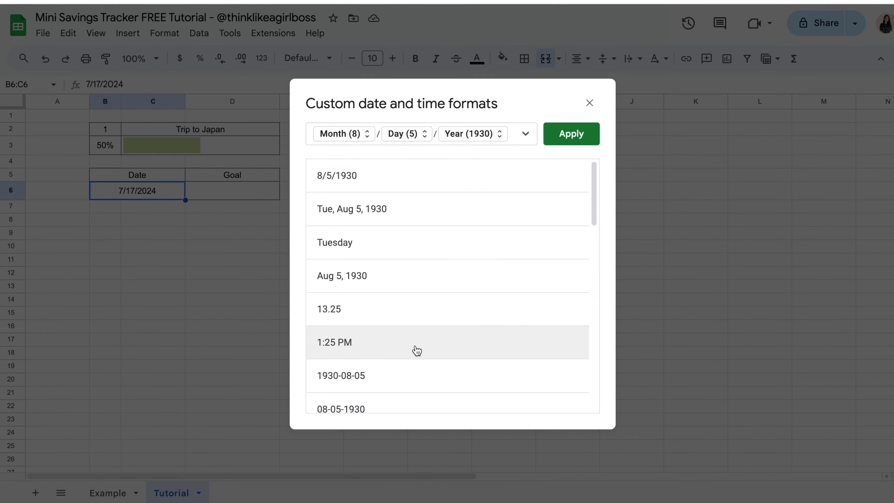
{"action": "scroll", "coordinate": [446, 311], "scroll_direction": "down", "scroll_amount": 15}
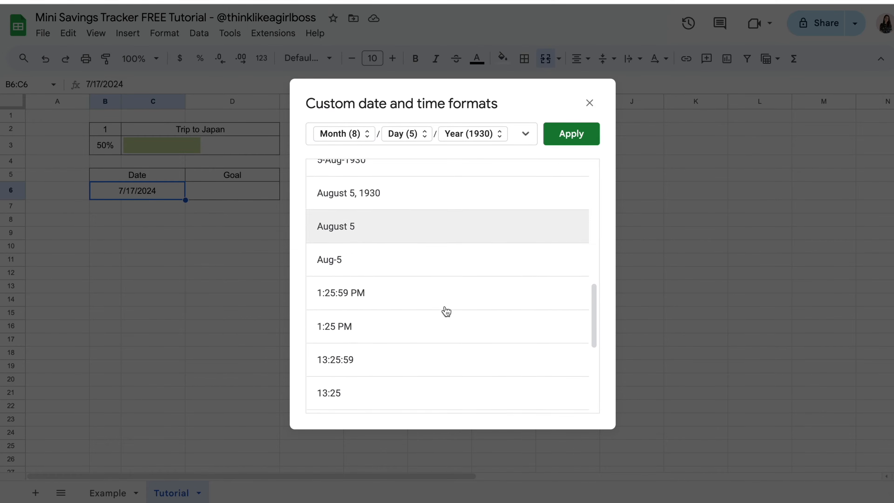
{"action": "scroll", "coordinate": [423, 346], "scroll_direction": "down", "scroll_amount": 3}
{"action": "scroll", "coordinate": [487, 381], "scroll_direction": "up", "scroll_amount": 20}
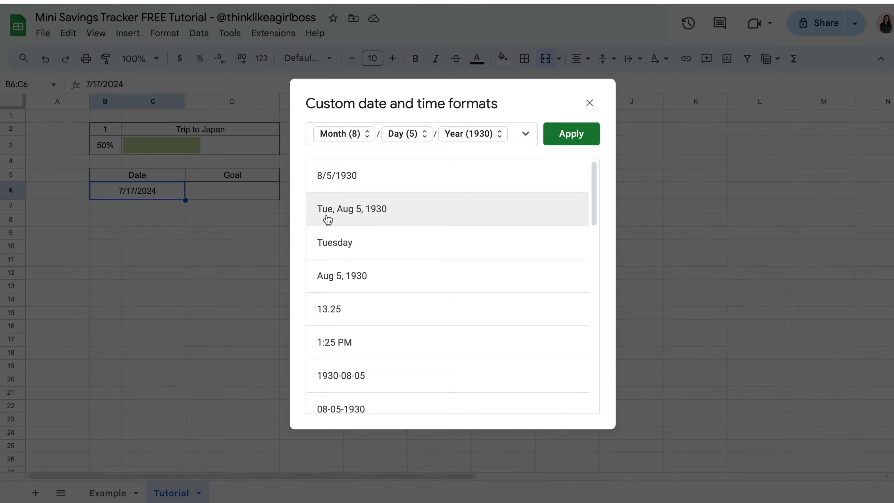
{"action": "left_click", "coordinate": [464, 216]}
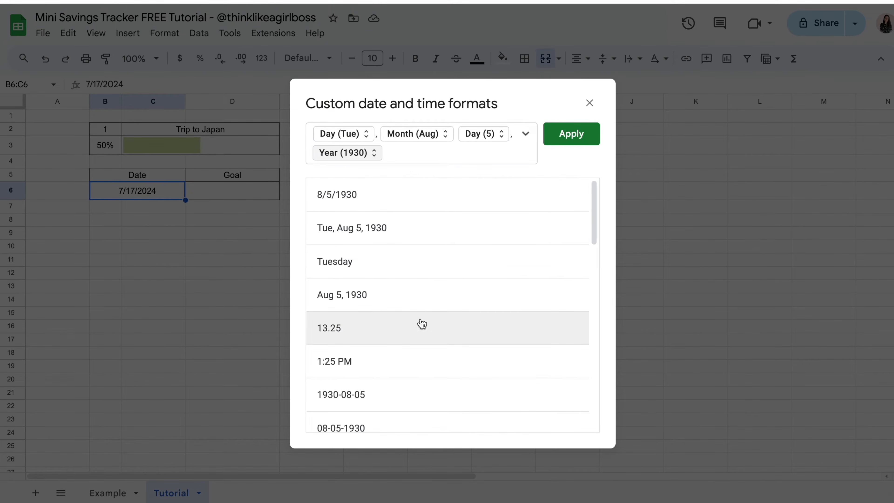
Choose the "Tuesday, August 5, 1930" date format and switch its day and month parts to the abbreviations Tue and Aug.
{"action": "scroll", "coordinate": [424, 324], "scroll_direction": "down", "scroll_amount": 9}
{"action": "scroll", "coordinate": [427, 326], "scroll_direction": "down", "scroll_amount": 8}
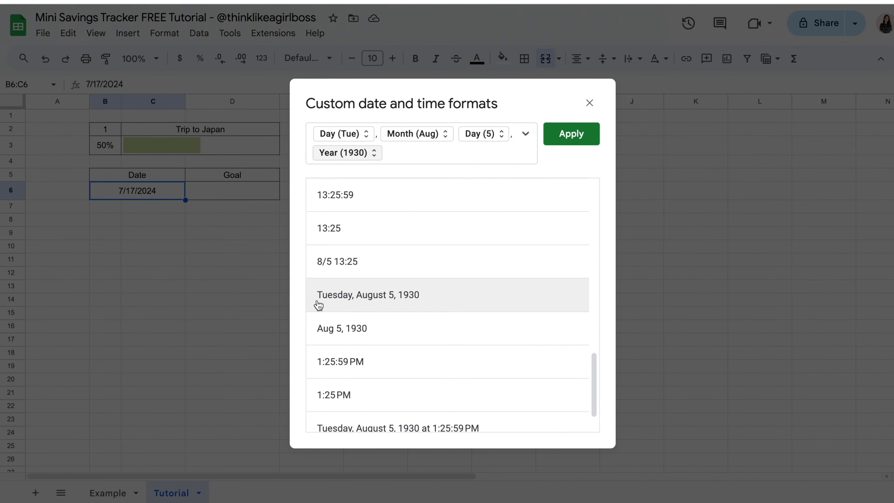
{"action": "left_click", "coordinate": [441, 304]}
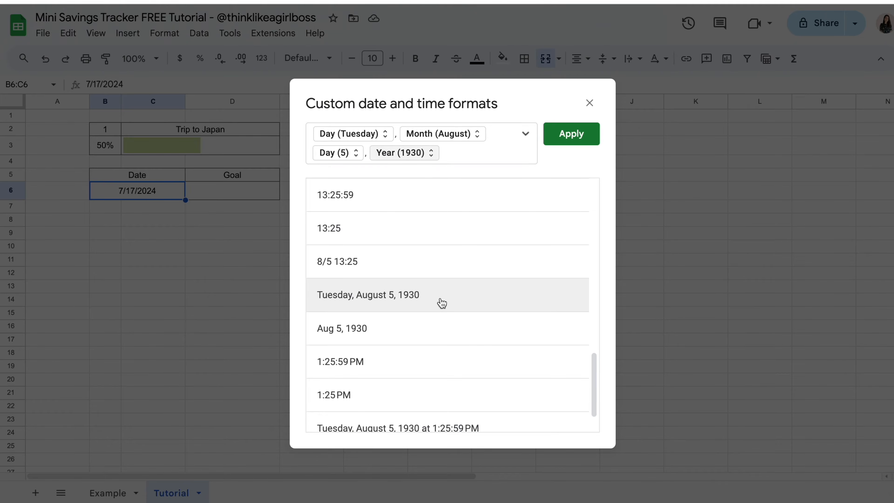
{"action": "left_click", "coordinate": [385, 140]}
{"action": "left_click", "coordinate": [571, 171]}
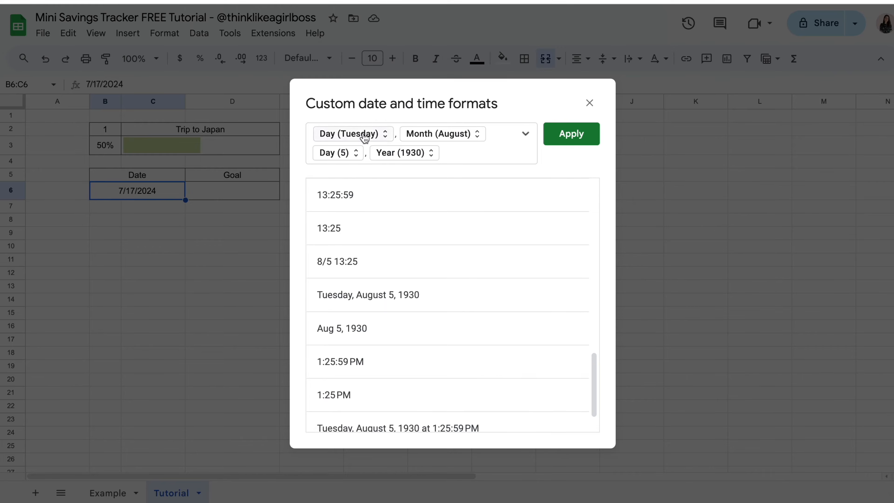
{"action": "left_click", "coordinate": [380, 135]}
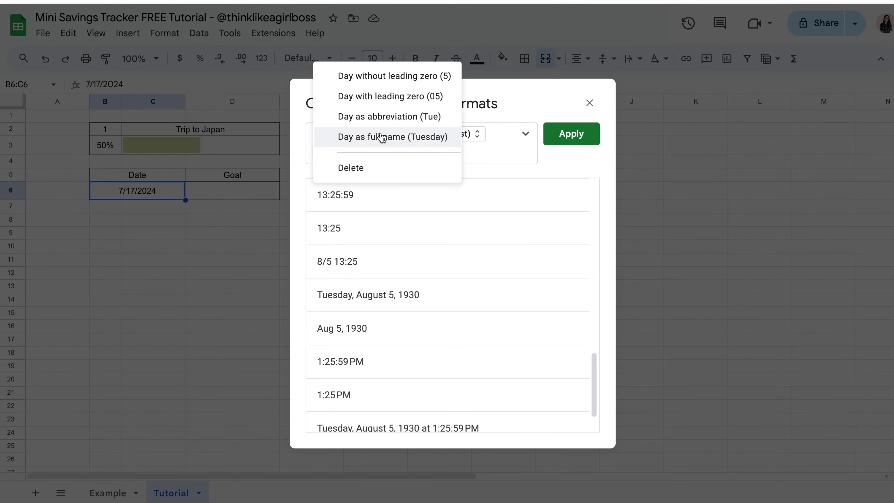
{"action": "left_click", "coordinate": [414, 116]}
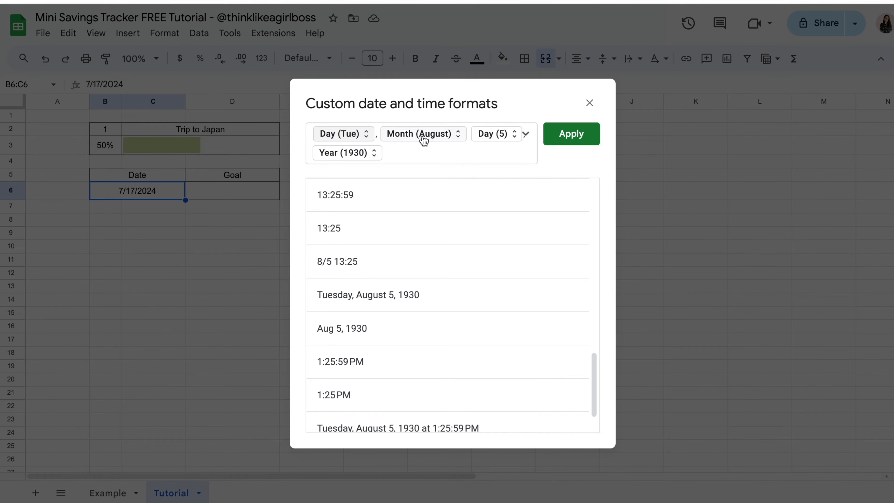
{"action": "left_click", "coordinate": [436, 140]}
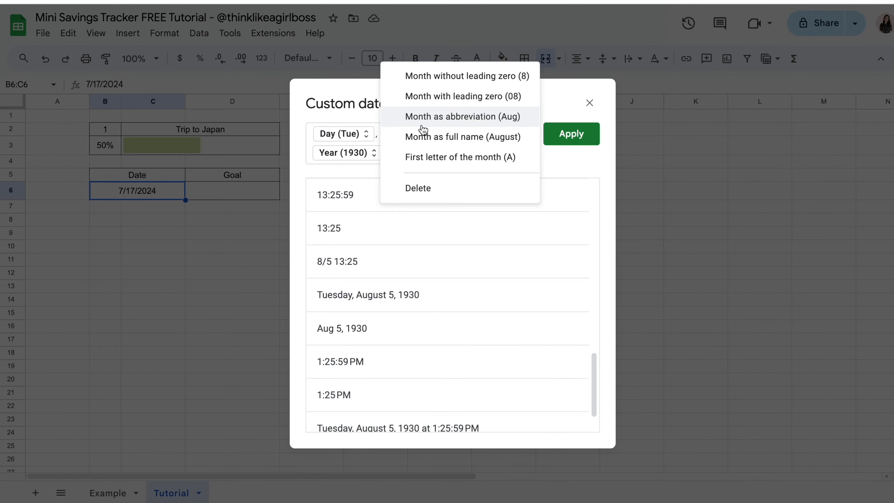
{"action": "left_click", "coordinate": [475, 122]}
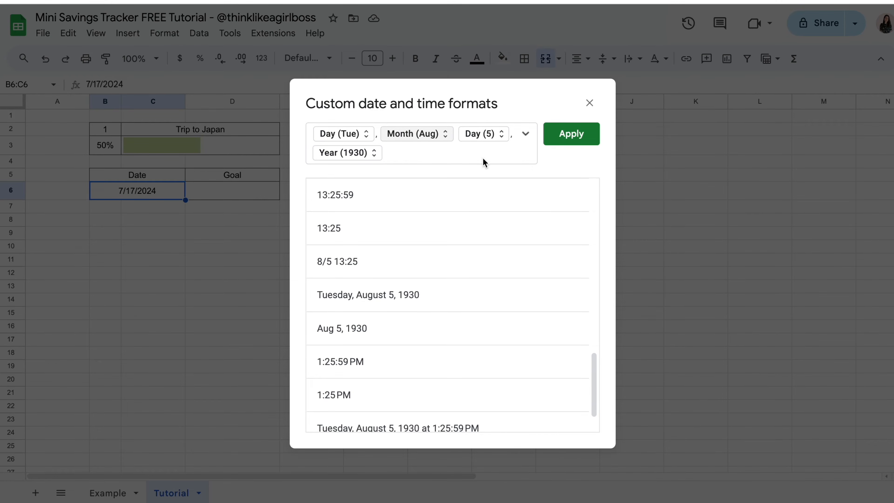
Apply the "Tue, Aug 5, 1930" custom date format to B6:C6.
{"action": "scroll", "coordinate": [419, 251], "scroll_direction": "up", "scroll_amount": 5}
{"action": "scroll", "coordinate": [419, 251], "scroll_direction": "up", "scroll_amount": 4}
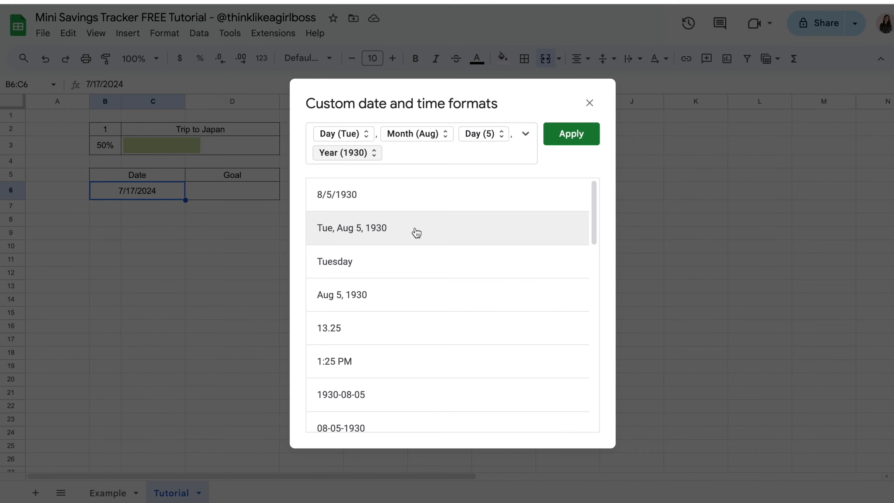
{"action": "left_click", "coordinate": [572, 134]}
{"action": "left_click", "coordinate": [376, 299]}
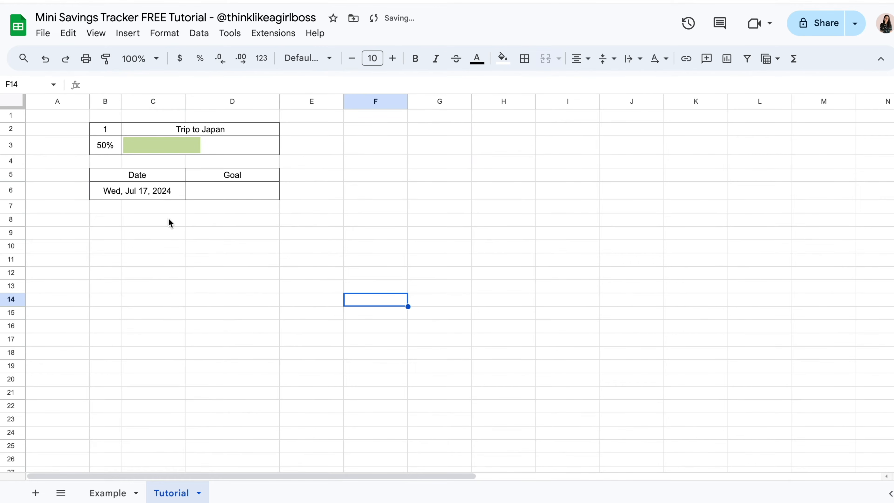
Use the calendar in B6:C6 to change the date to October 17, 2024.
{"action": "left_click", "coordinate": [154, 192]}
{"action": "double_click", "coordinate": [133, 193]}
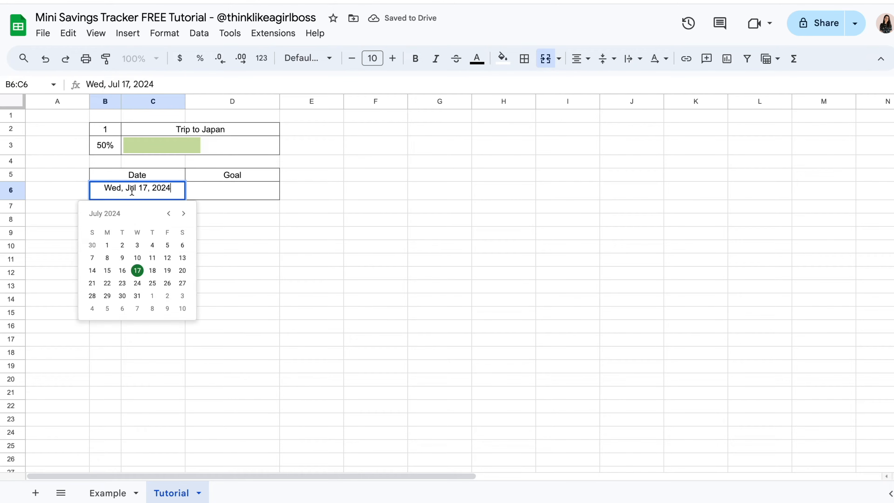
{"action": "left_click", "coordinate": [184, 214]}
{"action": "left_click", "coordinate": [183, 213]}
{"action": "left_click", "coordinate": [183, 213]}
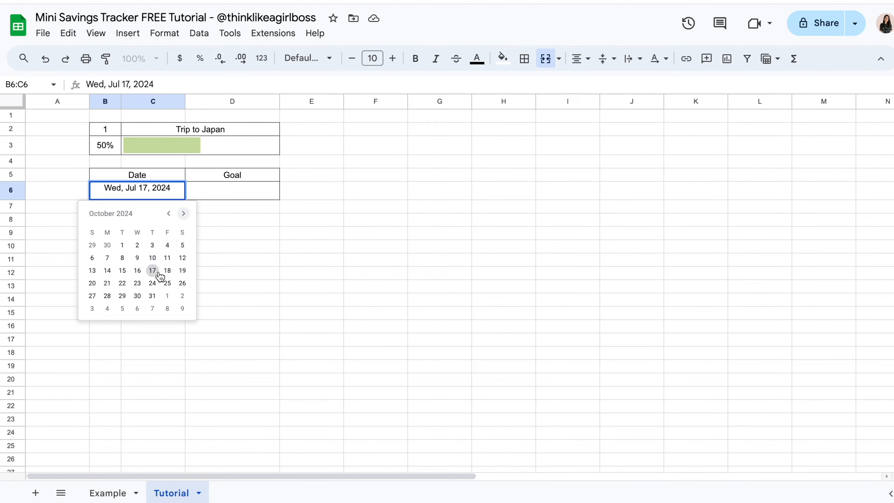
{"action": "left_click", "coordinate": [154, 270]}
{"action": "left_click", "coordinate": [417, 232]}
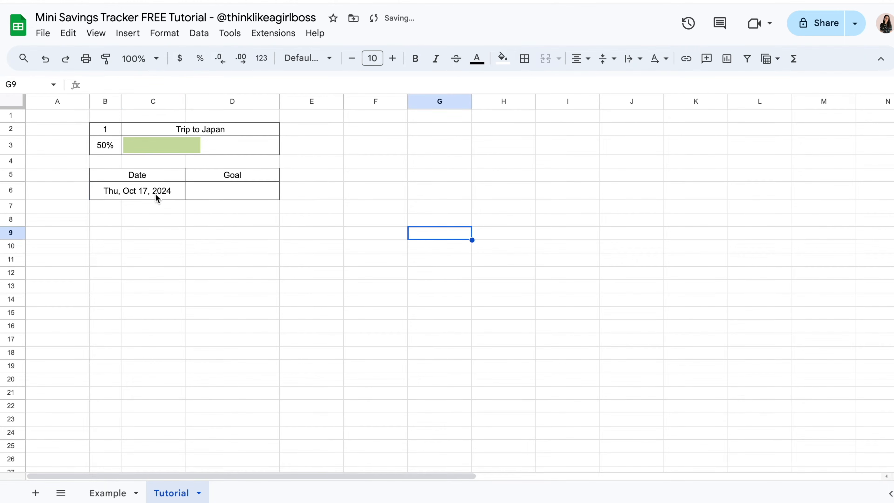
Enter 12000 as the goal amount in D6 and format it as currency.
{"action": "left_click", "coordinate": [237, 194]}
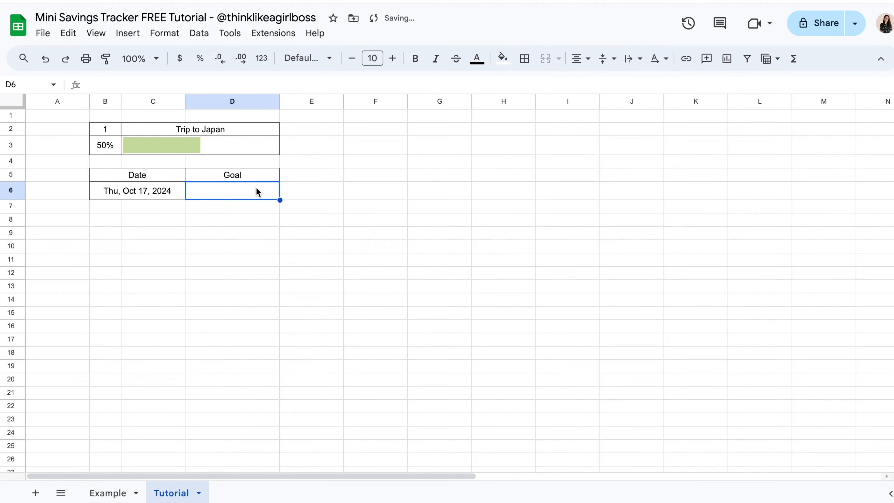
{"action": "type", "text": "12000"}
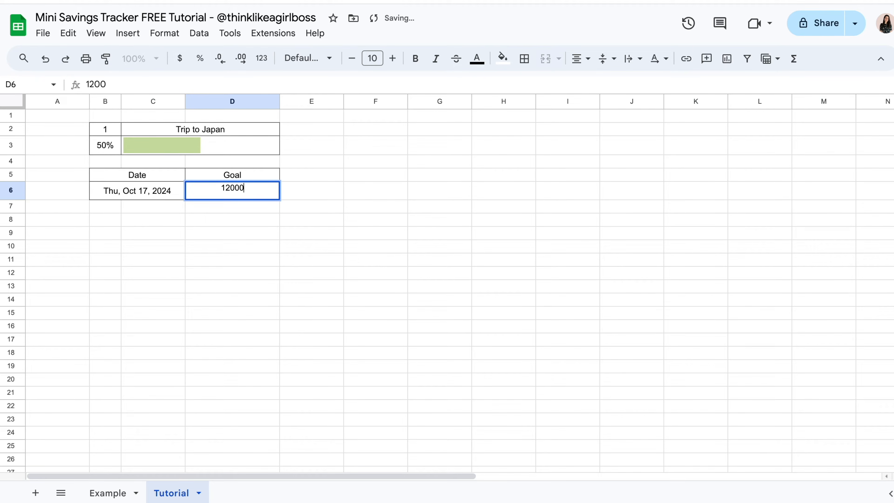
{"action": "key", "text": "Return"}
{"action": "left_click", "coordinate": [381, 215]}
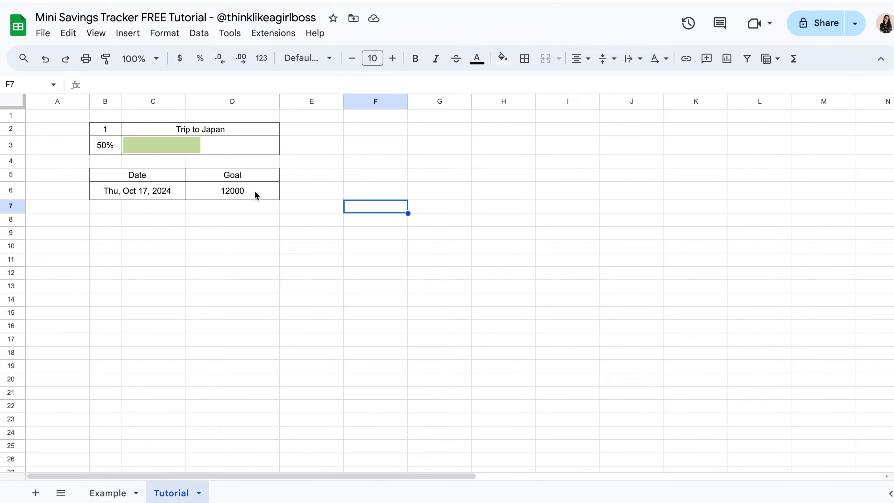
{"action": "left_click", "coordinate": [242, 192]}
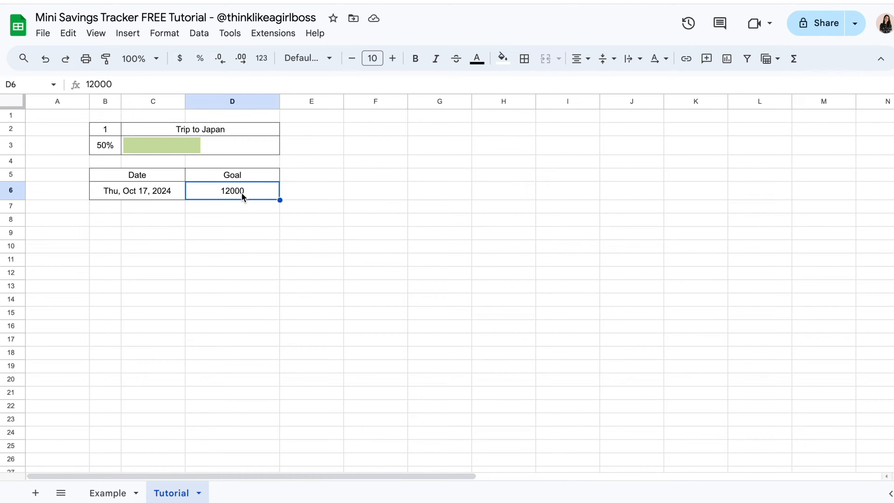
{"action": "left_click", "coordinate": [182, 60]}
{"action": "left_click", "coordinate": [375, 219]}
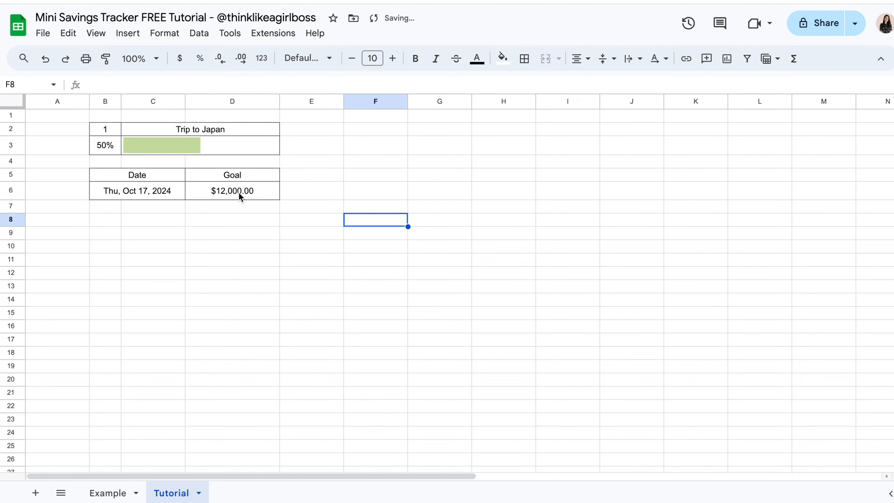
{"action": "left_click", "coordinate": [393, 204]}
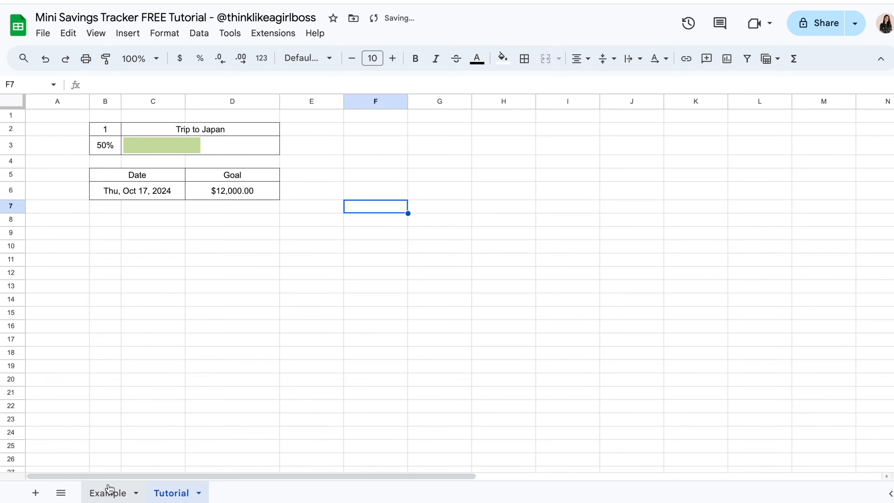
Consult the Example sheet's summary rows, and copy the Tutorial sheet's merged Date header cell into rows 8 to 10 of columns B and C.
{"action": "left_click", "coordinate": [107, 493]}
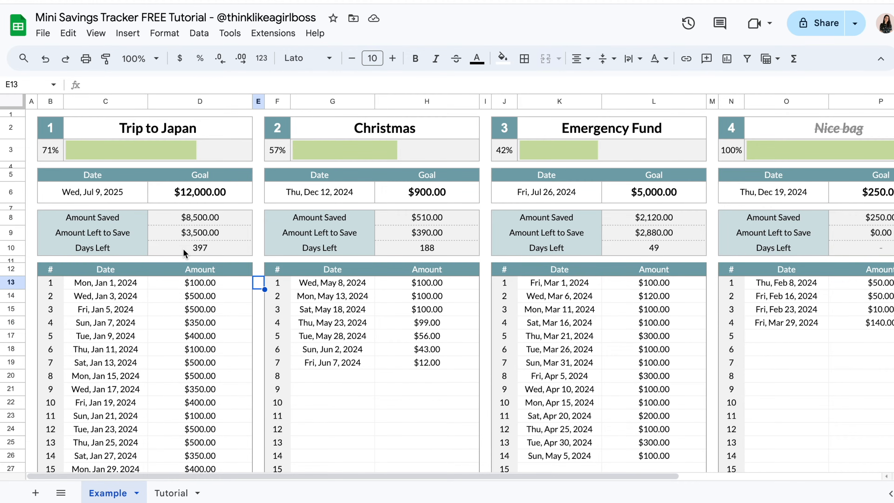
{"action": "left_click", "coordinate": [171, 492]}
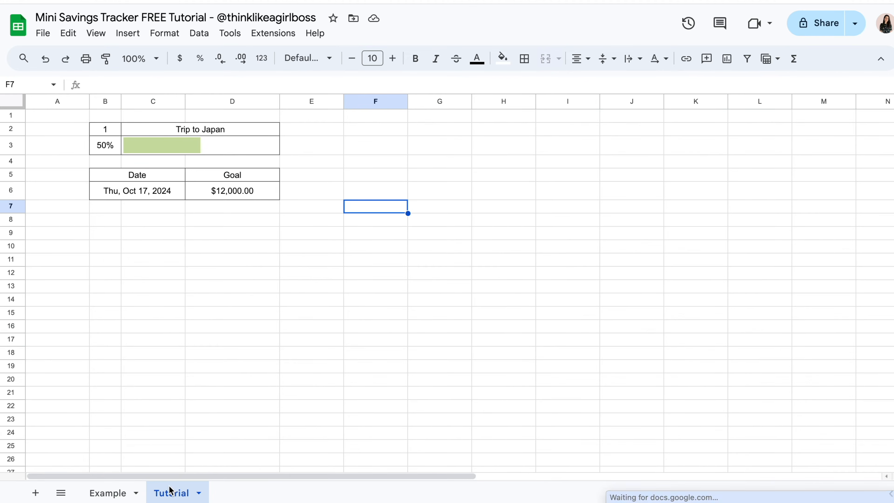
{"action": "left_click_drag", "start_coordinate": [112, 221], "coordinate": [134, 243]}
{"action": "left_click", "coordinate": [117, 175]}
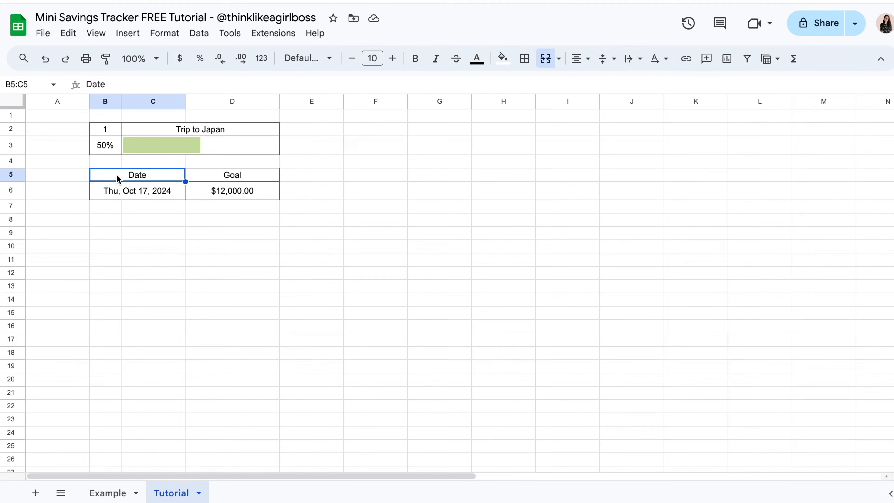
{"action": "left_click_drag", "start_coordinate": [113, 223], "coordinate": [135, 234]}
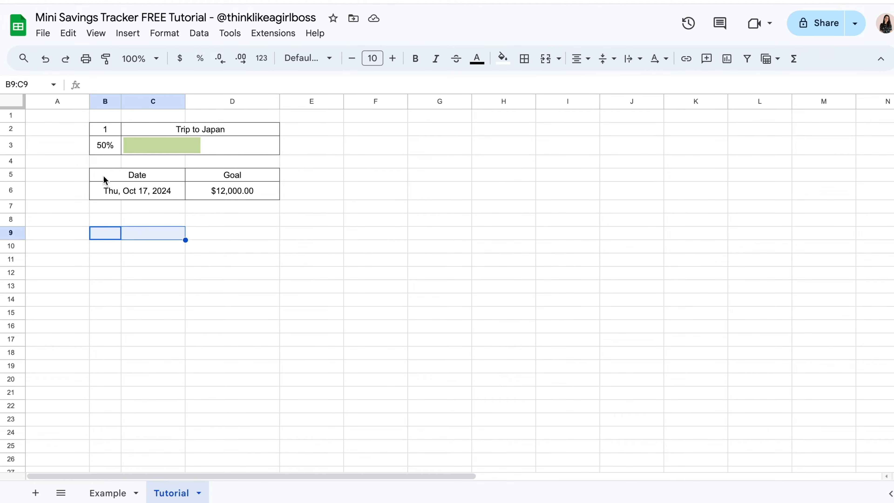
{"action": "left_click", "coordinate": [103, 175]}
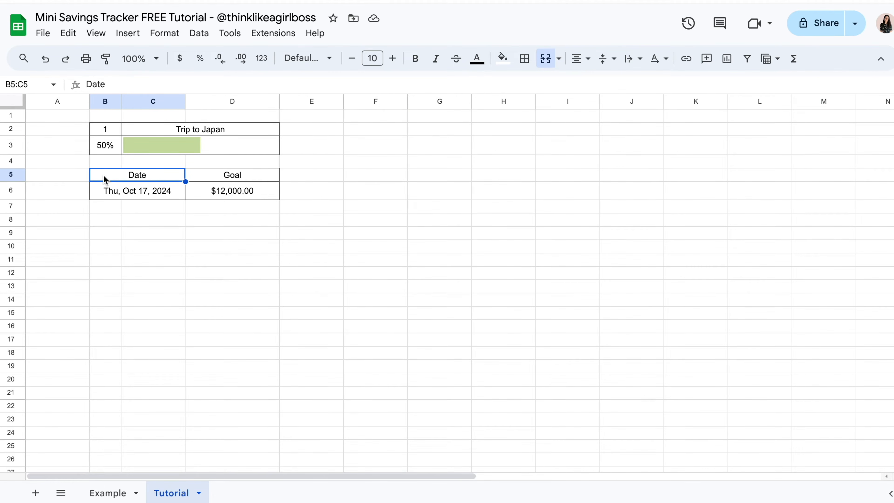
{"action": "key", "text": "ctrl+c"}
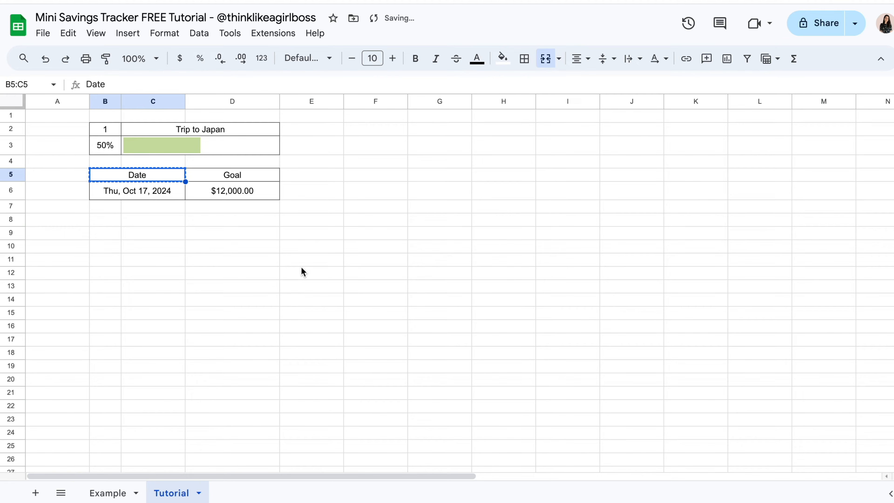
{"action": "left_click", "coordinate": [115, 222]}
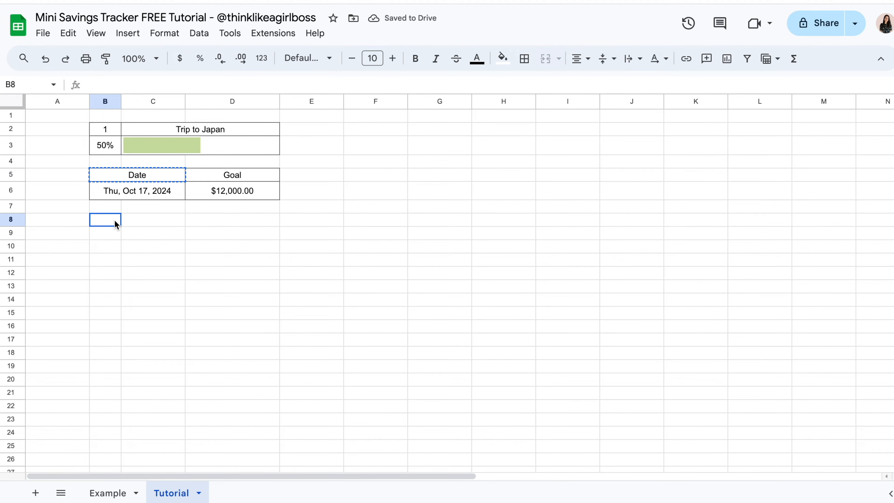
{"action": "left_click_drag", "start_coordinate": [114, 219], "coordinate": [112, 245]}
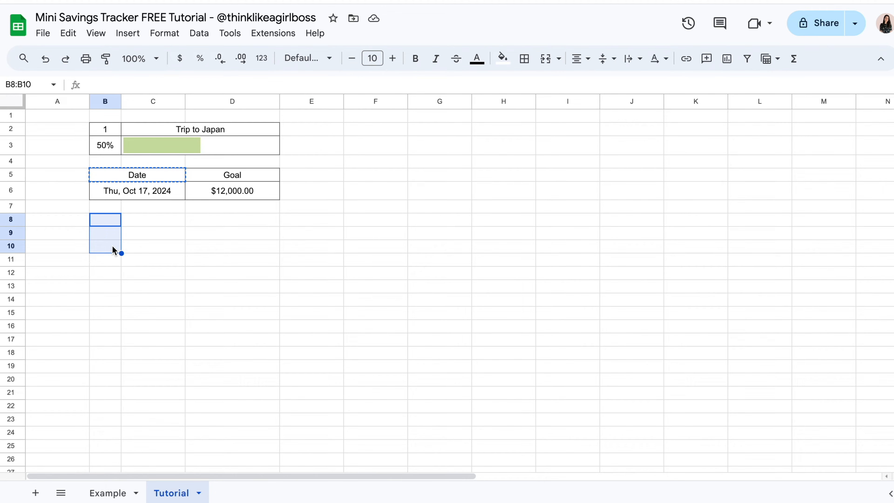
{"action": "key", "text": "ctrl+v"}
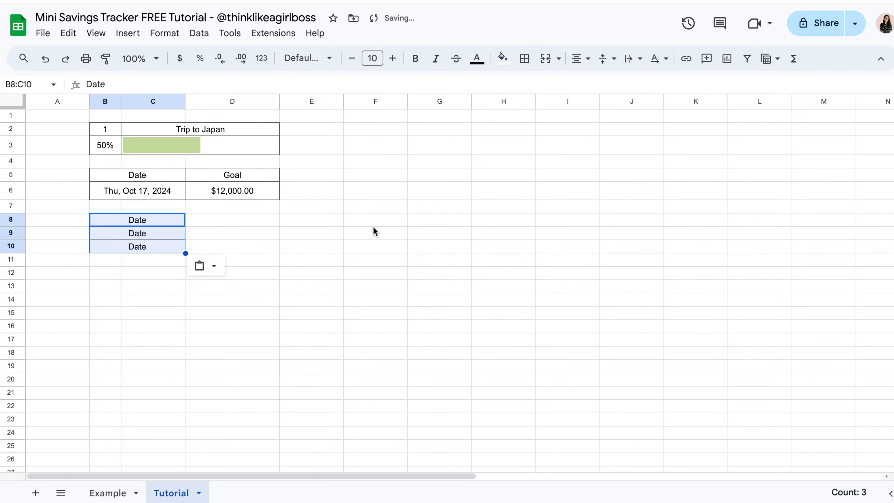
{"action": "left_click", "coordinate": [374, 222]}
Clear the copied Date text from B8:C10, keeping the merged, bordered cells.
{"action": "left_click", "coordinate": [147, 178]}
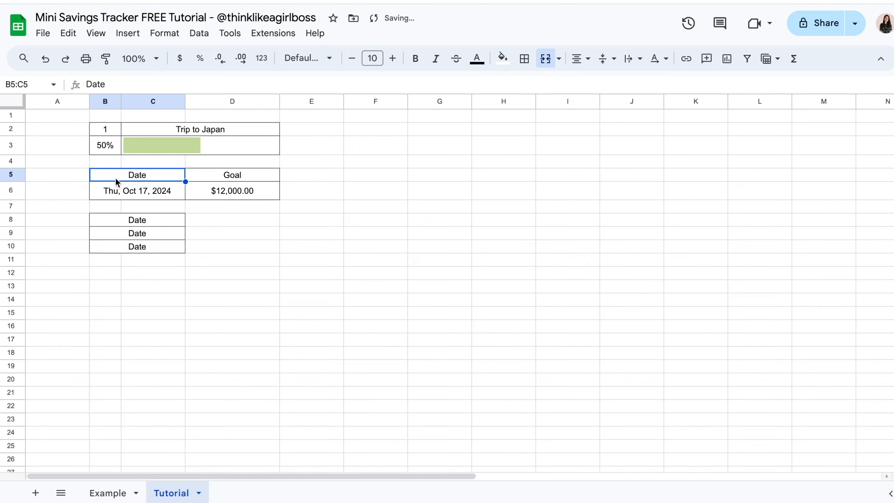
{"action": "left_click", "coordinate": [164, 220]}
{"action": "left_click", "coordinate": [165, 234]}
{"action": "left_click", "coordinate": [165, 248]}
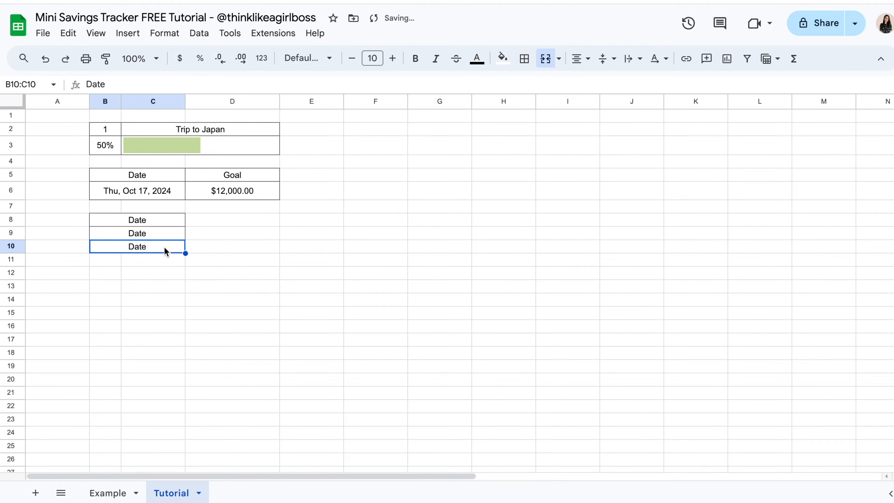
{"action": "left_click", "coordinate": [382, 301]}
{"action": "left_click_drag", "start_coordinate": [168, 220], "coordinate": [169, 248]}
{"action": "key", "text": "Delete"}
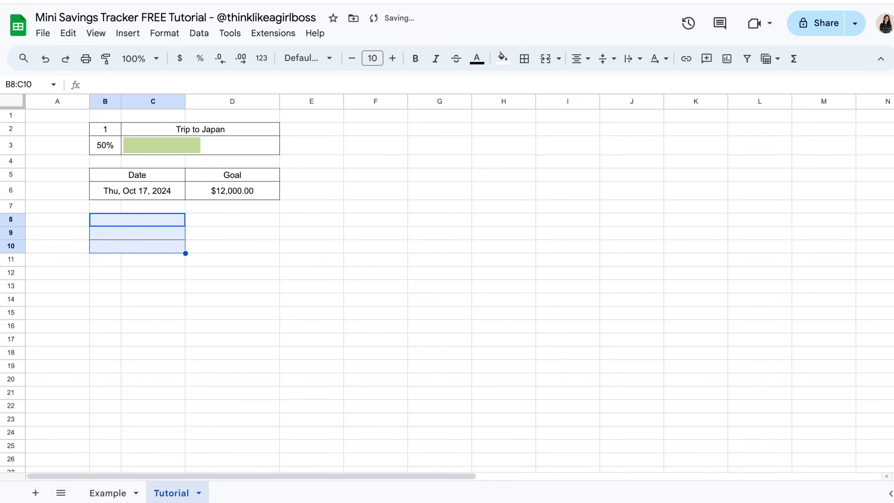
{"action": "left_click", "coordinate": [284, 246]}
{"action": "left_click", "coordinate": [444, 246]}
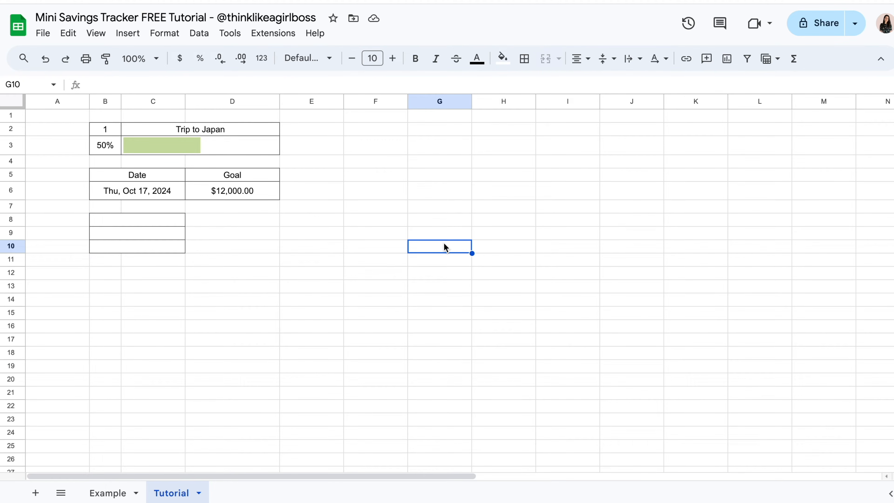
{"action": "left_click_drag", "start_coordinate": [111, 276], "coordinate": [130, 301]}
{"action": "left_click", "coordinate": [283, 248]}
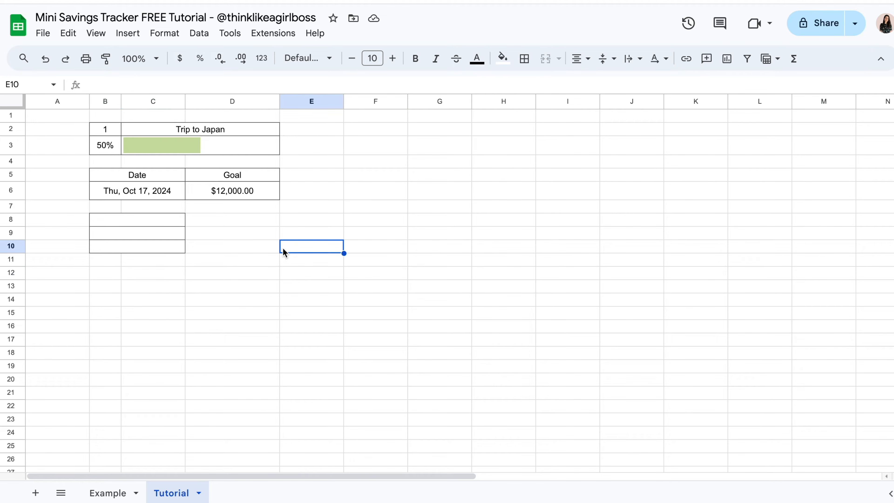
{"action": "left_click", "coordinate": [161, 175]}
{"action": "left_click", "coordinate": [109, 274]}
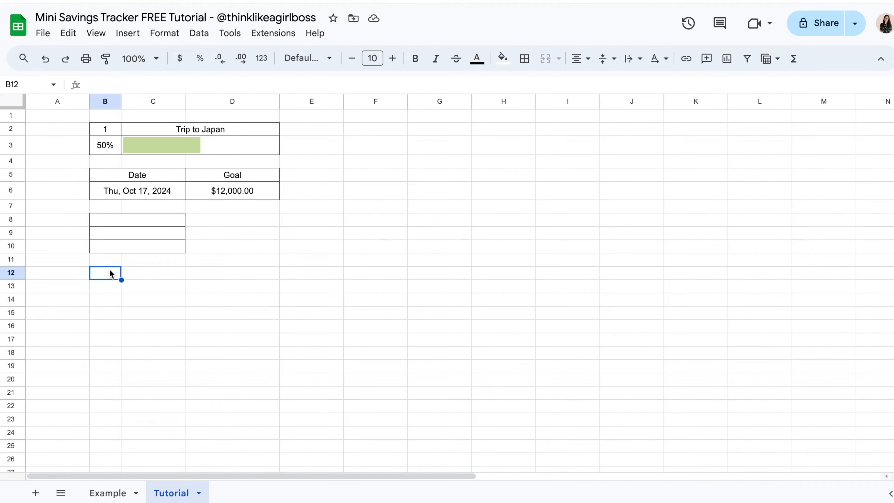
{"action": "left_click", "coordinate": [108, 286]}
{"action": "left_click", "coordinate": [108, 298]}
Label the merged cells in rows 8 to 10 as Amount Saved, Amount Left to Save and Days Left.
{"action": "left_click", "coordinate": [117, 220]}
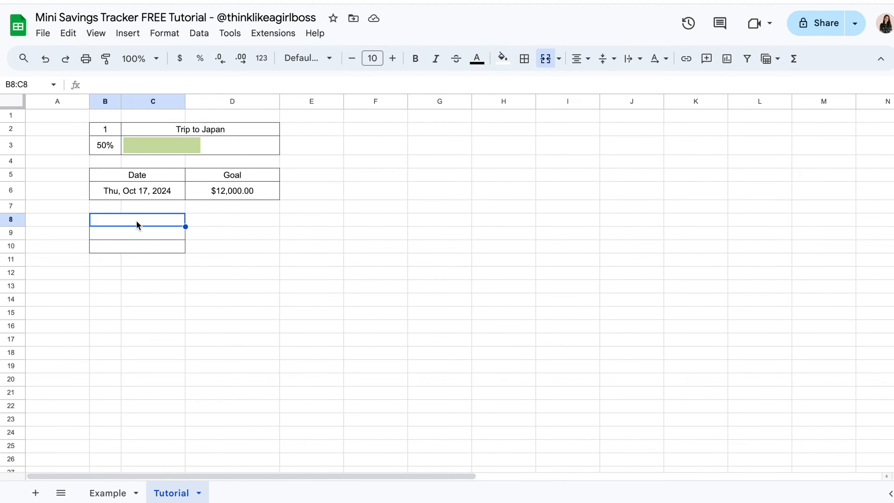
{"action": "type", "text": "Amount Saved"}
{"action": "key", "text": "Return"}
{"action": "type", "text": "Amount Left to Save"}
{"action": "key", "text": "Return"}
{"action": "type", "text": "Days Left"}
{"action": "key", "text": "Return"}
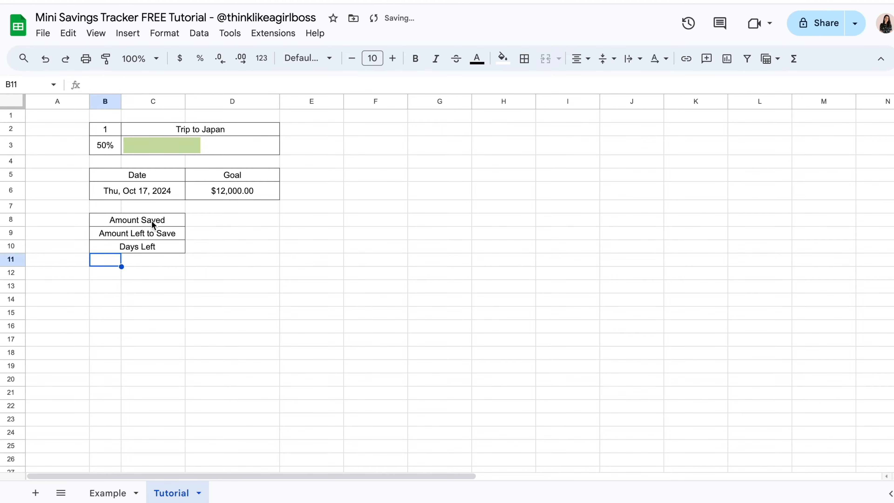
Enter 1000 as the amount saved in D8 and format it as currency.
{"action": "scroll", "coordinate": [218, 215], "scroll_direction": "down", "scroll_amount": 1}
{"action": "left_click", "coordinate": [215, 213]}
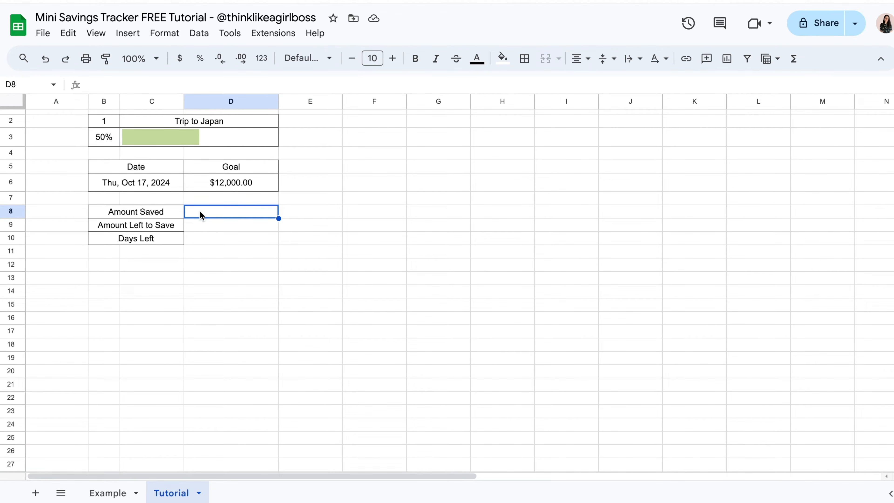
{"action": "type", "text": "1000"}
{"action": "key", "text": "Return"}
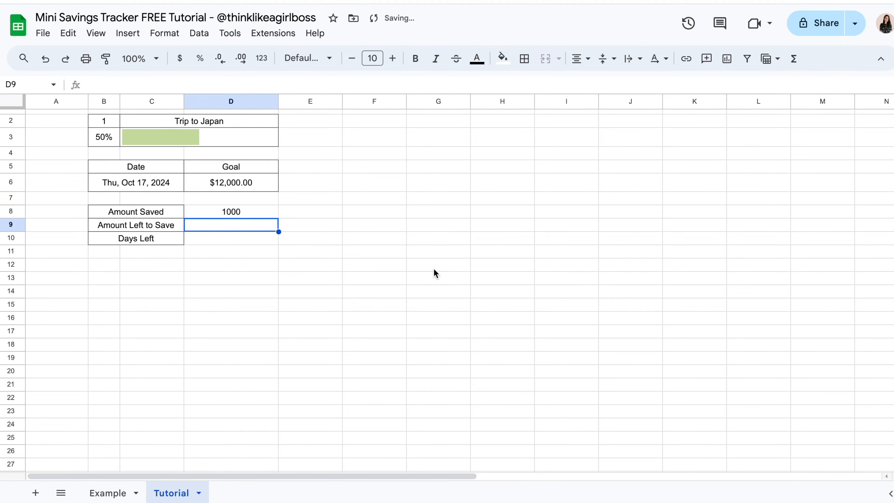
{"action": "left_click", "coordinate": [239, 215]}
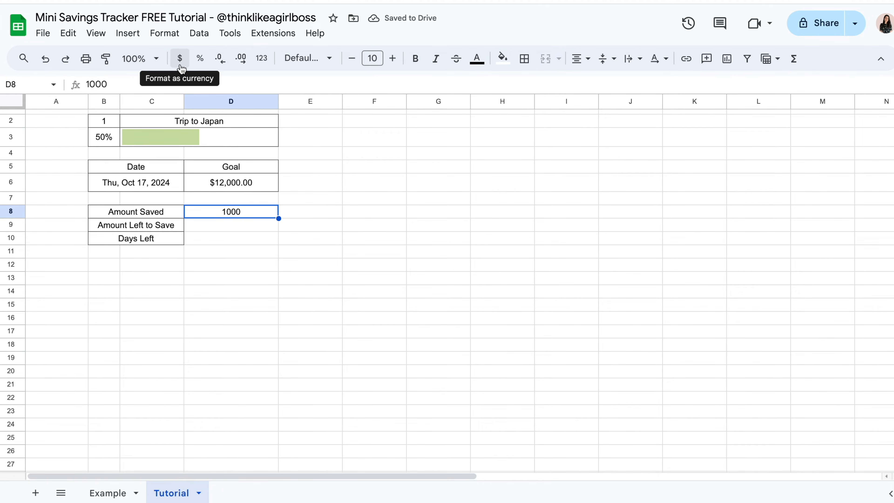
{"action": "left_click", "coordinate": [180, 66]}
Calculate the amount left to save in D9 with the formula =D6-D8.
{"action": "left_click", "coordinate": [248, 229]}
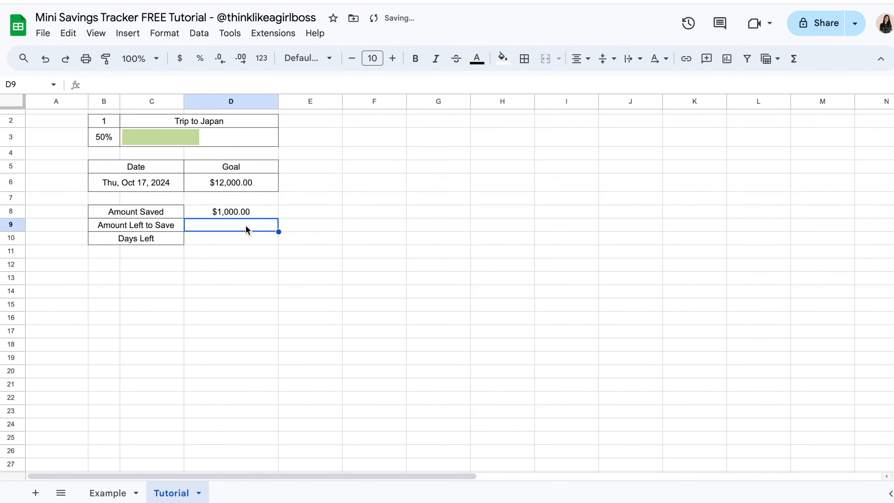
{"action": "type", "text": "="}
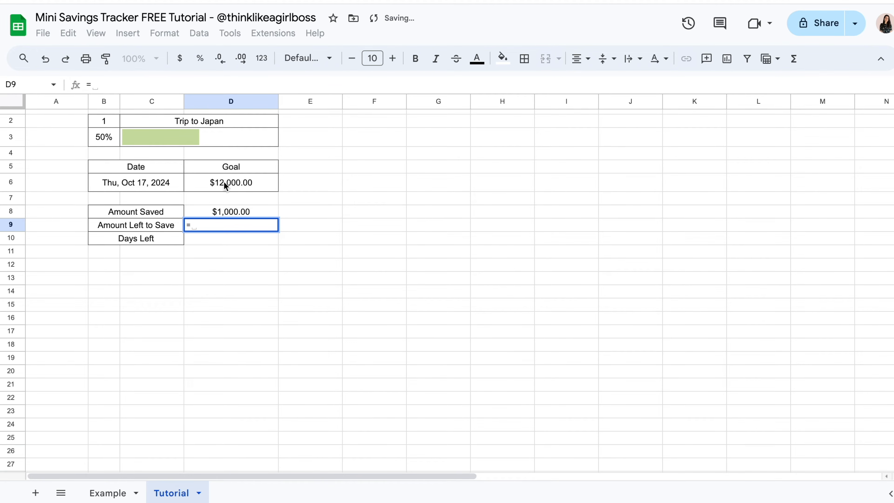
{"action": "left_click", "coordinate": [223, 181]}
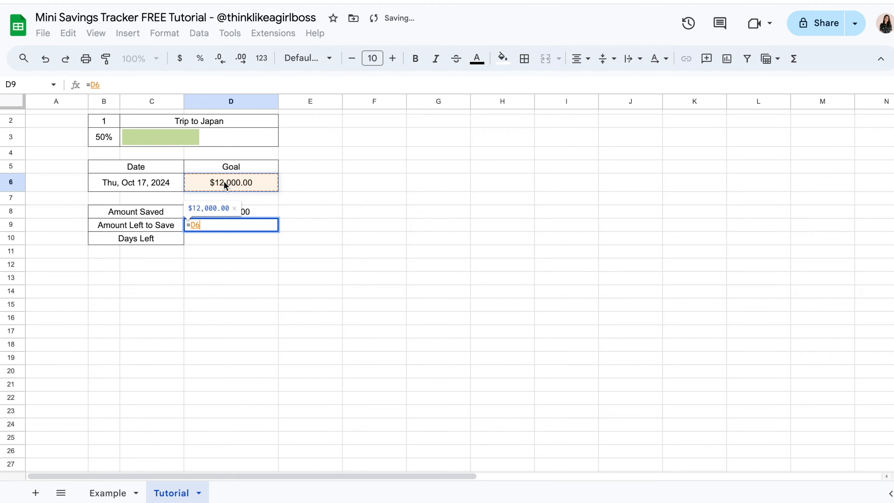
{"action": "type", "text": "-"}
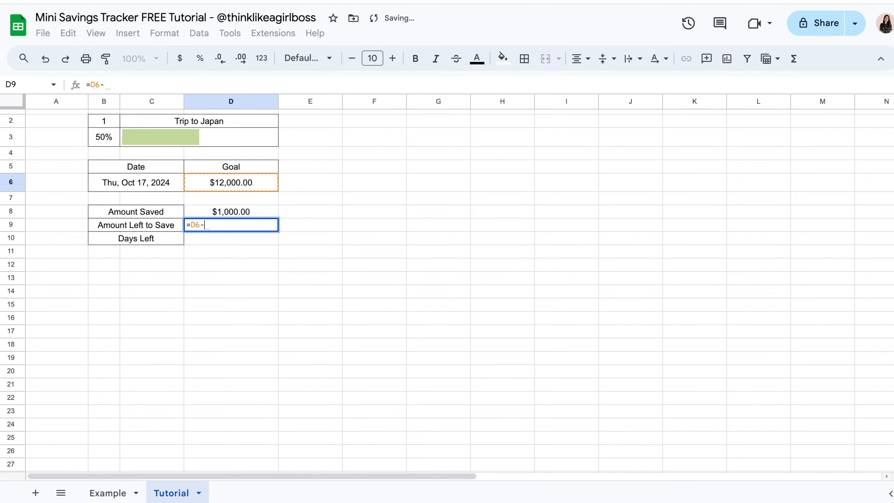
{"action": "left_click", "coordinate": [224, 210]}
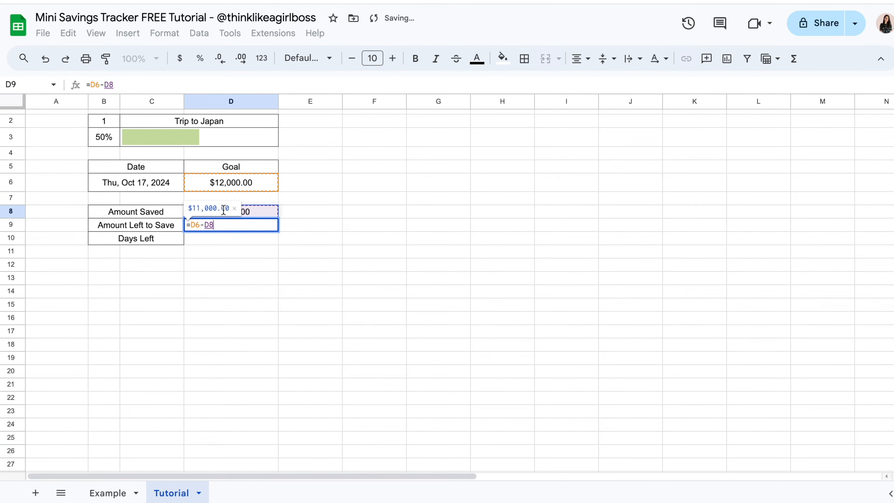
{"action": "left_click", "coordinate": [234, 208]}
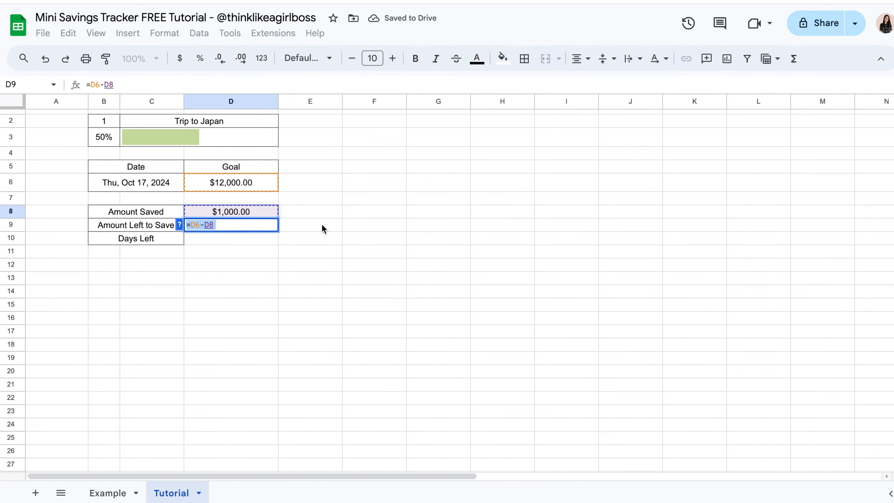
{"action": "key", "text": "Return"}
{"action": "left_click", "coordinate": [433, 212]}
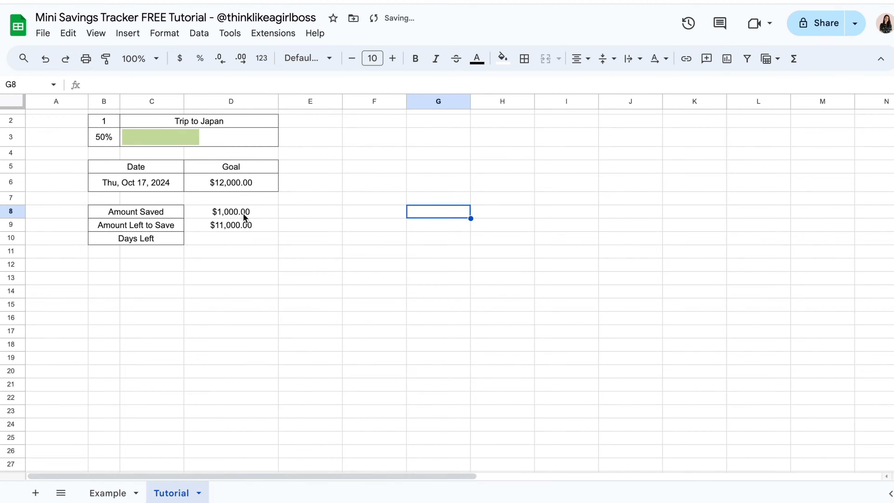
{"action": "left_click", "coordinate": [234, 227]}
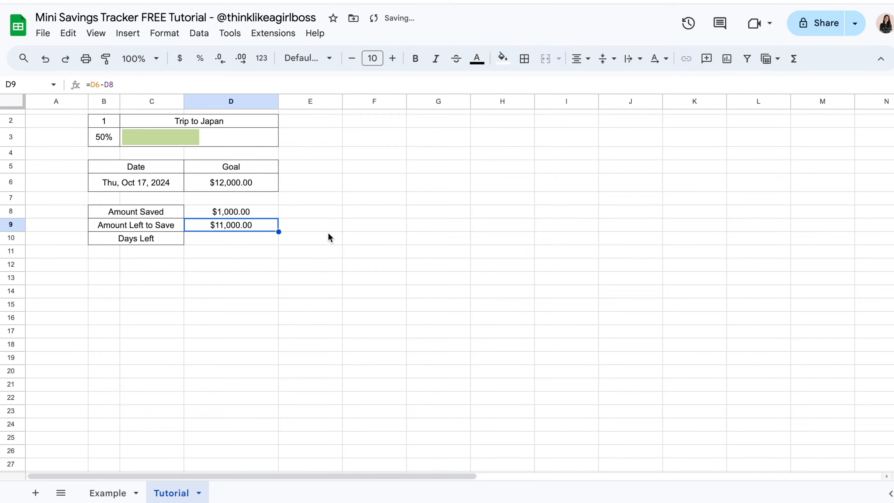
{"action": "left_click", "coordinate": [419, 252]}
Change the amount saved in D8 to 2,500 to test the remaining amount formula.
{"action": "left_click", "coordinate": [239, 213]}
{"action": "type", "text": "2,5"}
{"action": "type", "text": "00"}
{"action": "key", "text": "Return"}
{"action": "left_click", "coordinate": [375, 278]}
{"action": "left_click", "coordinate": [414, 220]}
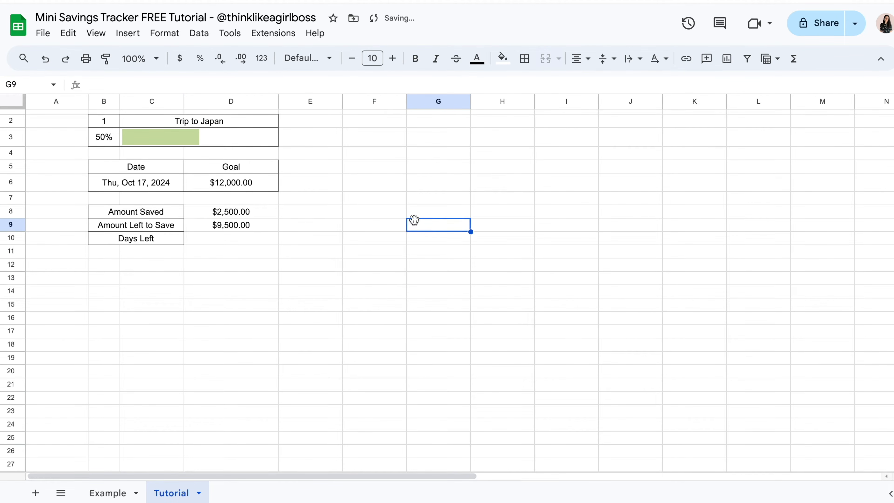
Apply all borders to the savings summary range B8:D10.
{"action": "left_click", "coordinate": [250, 239]}
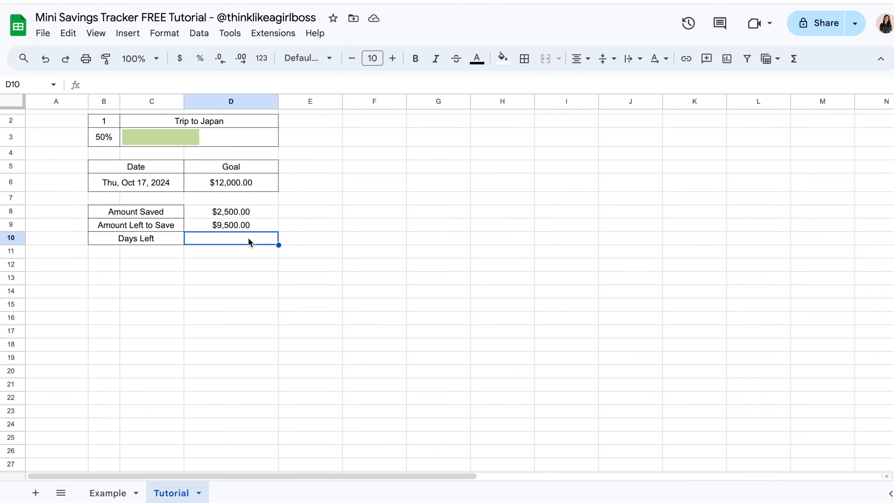
{"action": "left_click", "coordinate": [379, 255]}
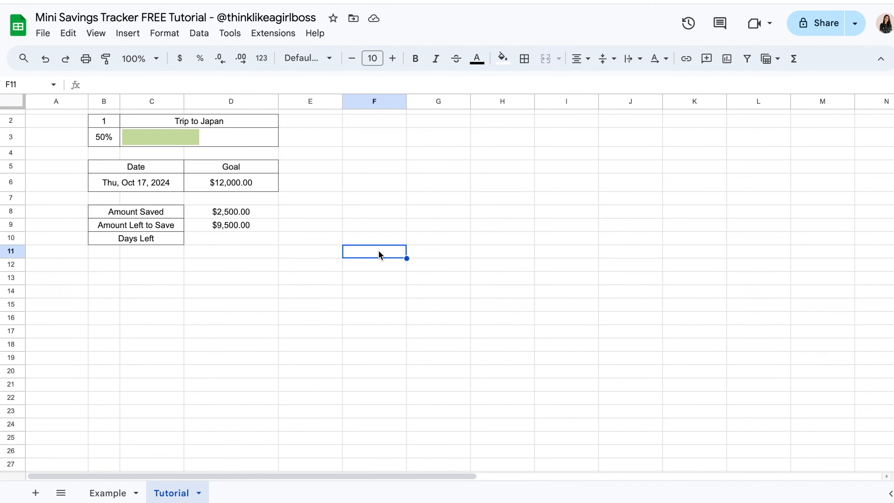
{"action": "left_click_drag", "start_coordinate": [164, 211], "coordinate": [207, 237]}
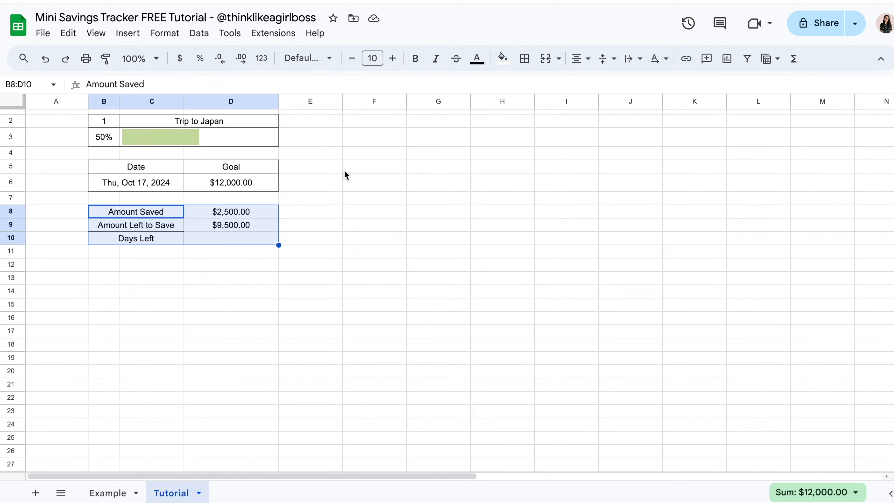
{"action": "left_click", "coordinate": [524, 59]}
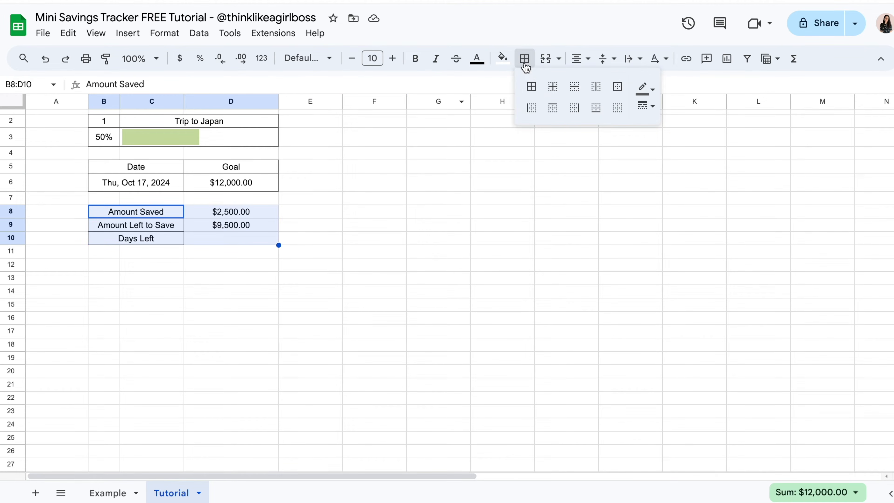
{"action": "left_click", "coordinate": [532, 91]}
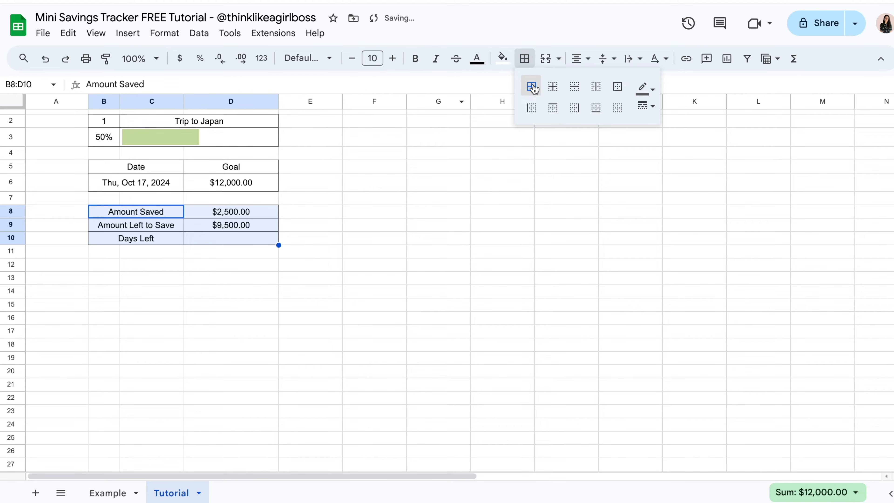
{"action": "left_click", "coordinate": [378, 256]}
{"action": "left_click", "coordinate": [428, 278]}
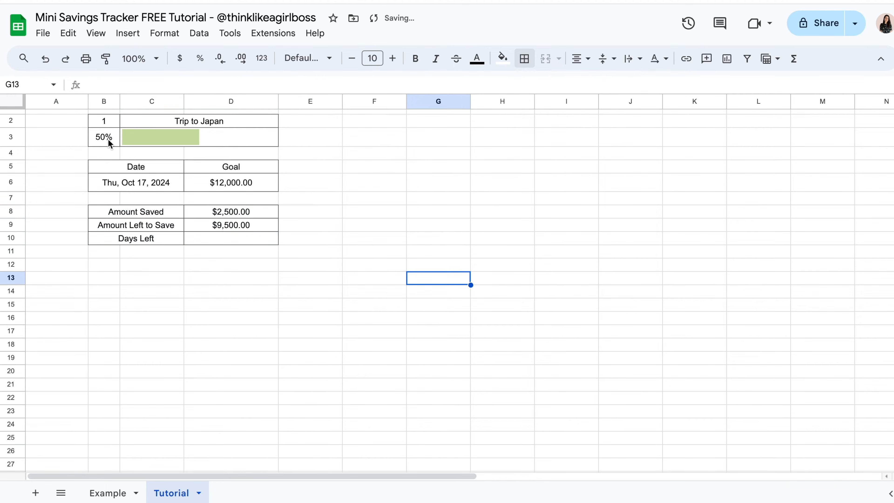
Replace the fixed progress percentage in B3 with the formula =D8/D6, dividing the amount saved by the goal.
{"action": "left_click", "coordinate": [231, 215]}
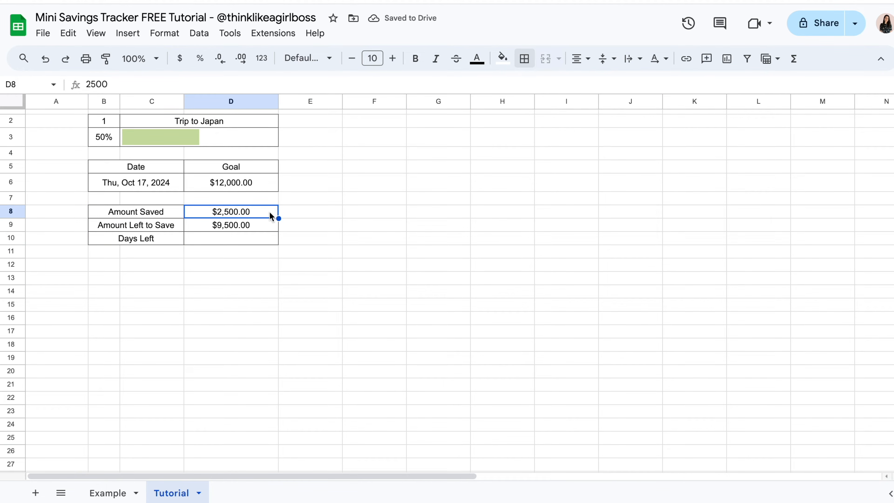
{"action": "left_click", "coordinate": [110, 143]}
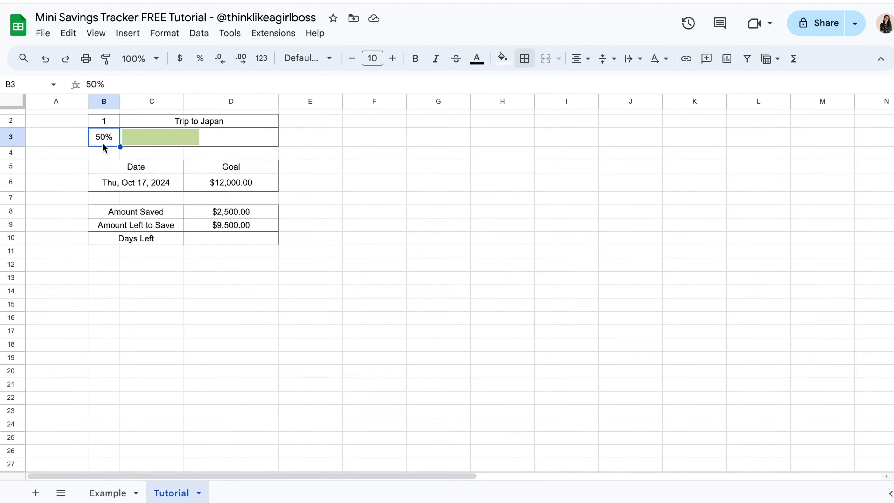
{"action": "key", "text": "Delete"}
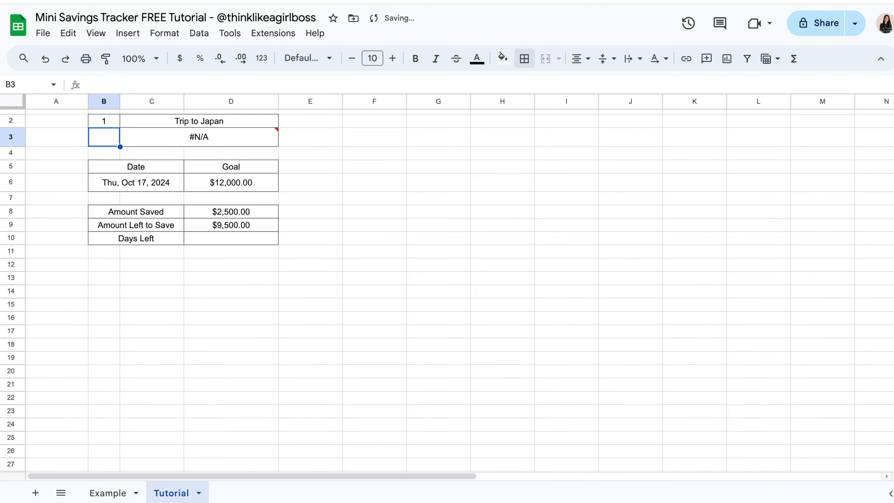
{"action": "type", "text": "="}
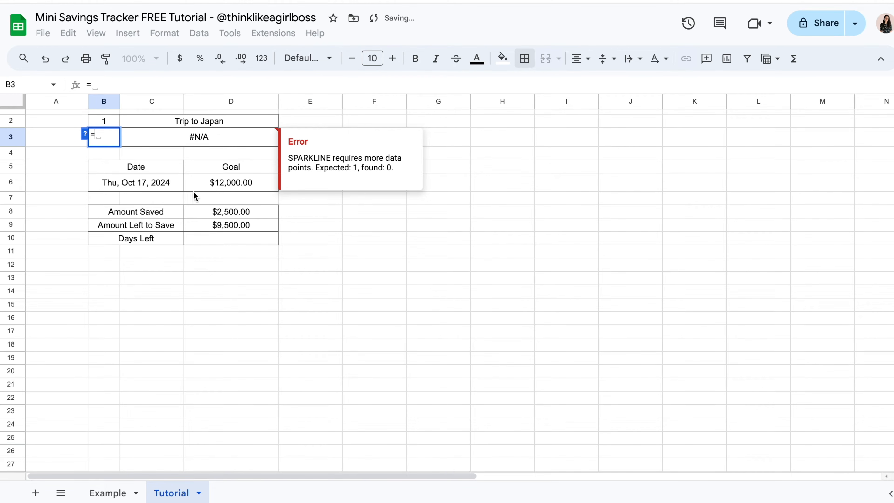
{"action": "left_click", "coordinate": [199, 212]}
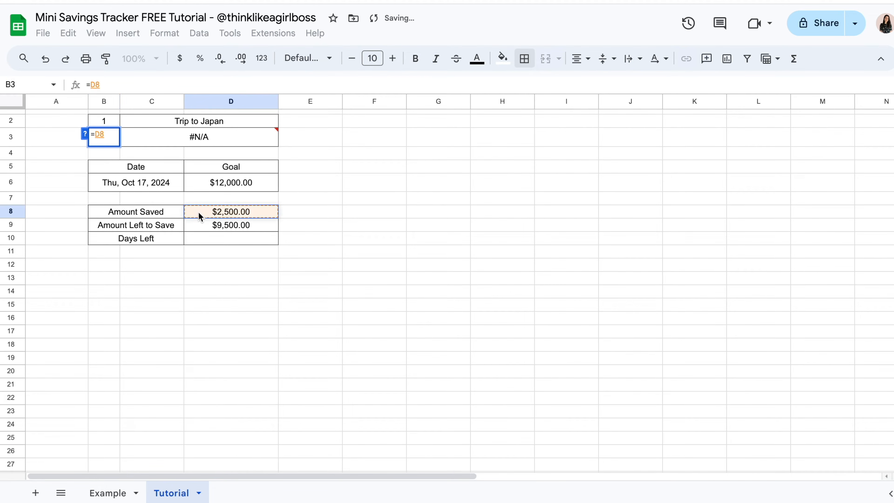
{"action": "type", "text": "/"}
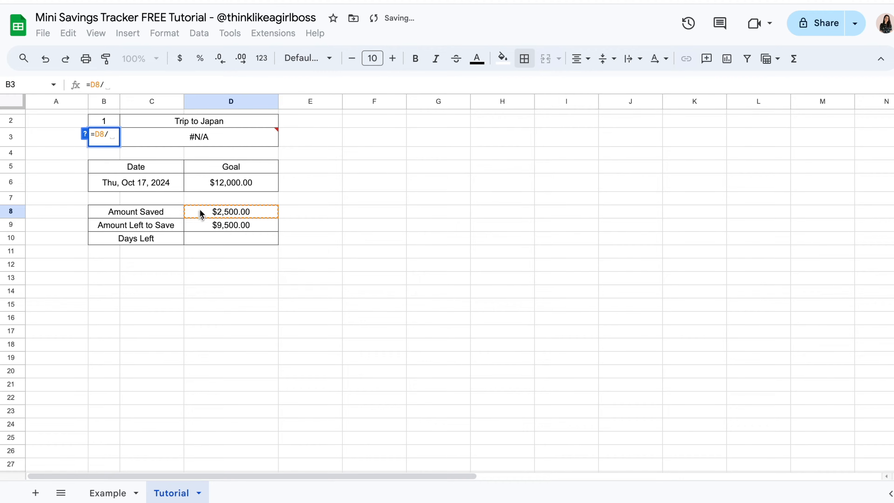
{"action": "left_click", "coordinate": [207, 181]}
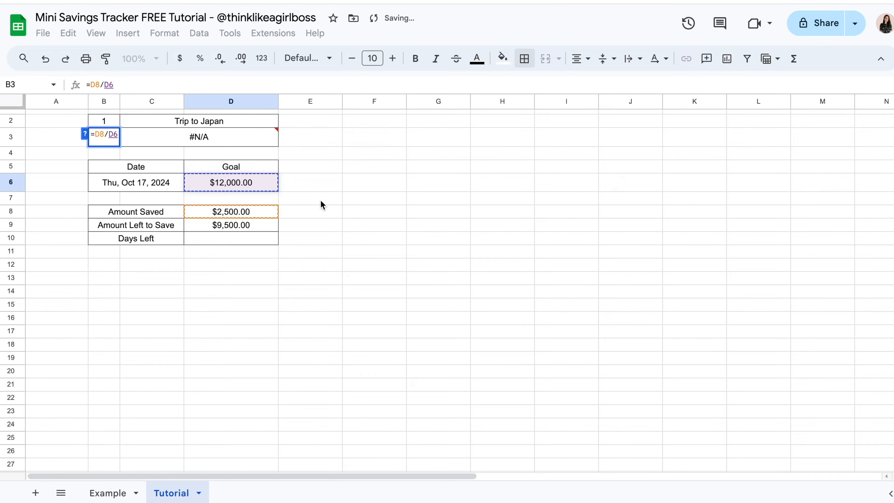
{"action": "key", "text": "Return"}
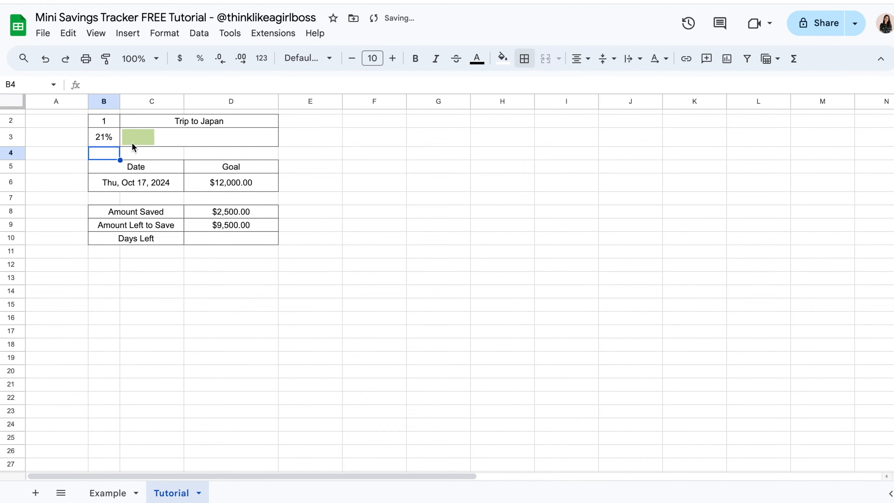
Test the progress bar by setting the amount saved in D8 to 1200 and then to 12,000.
{"action": "left_click", "coordinate": [206, 212]}
{"action": "type", "text": "1200"}
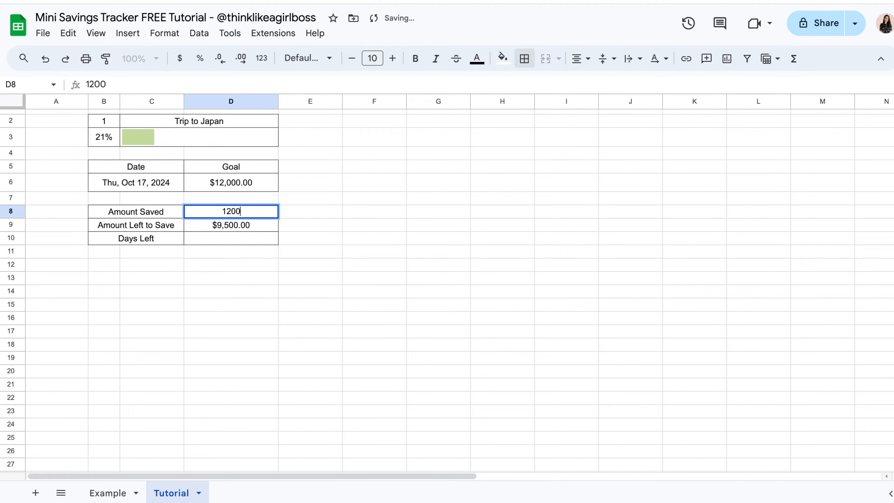
{"action": "key", "text": "Return"}
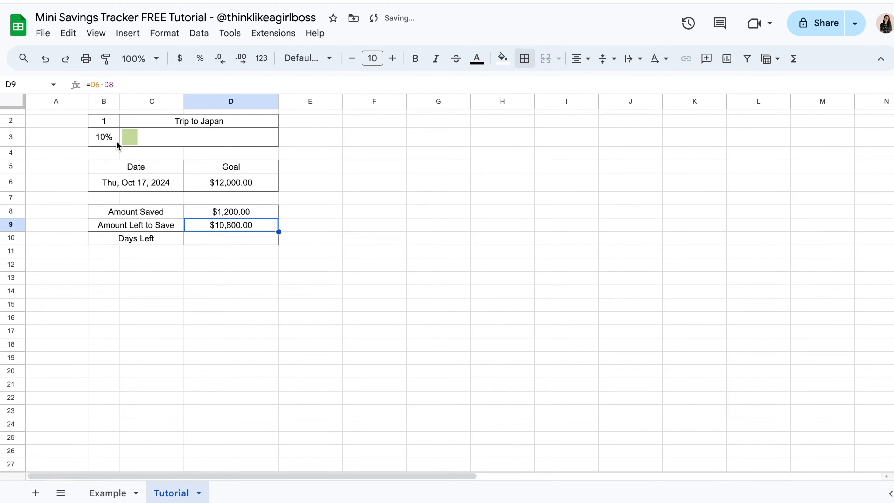
{"action": "left_click", "coordinate": [186, 210]}
{"action": "type", "text": "12,000"}
{"action": "key", "text": "Return"}
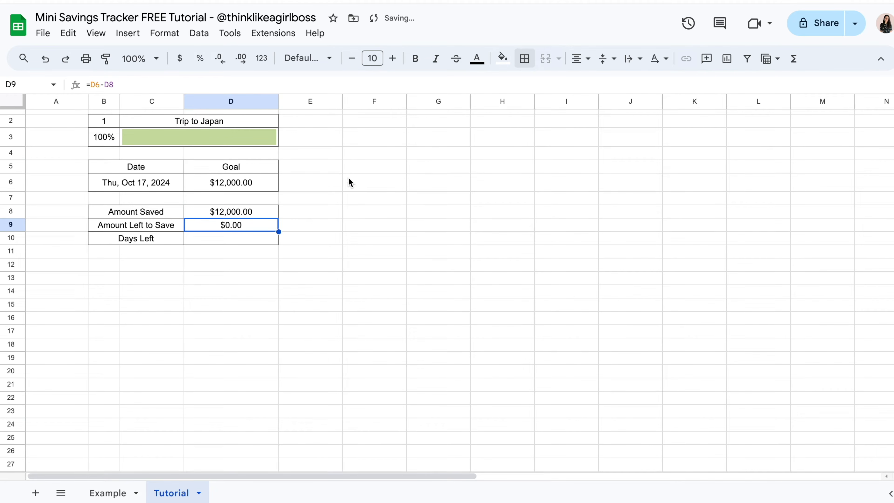
Clear the goal amount in D6, undo the deletion, and clear it again.
{"action": "left_click", "coordinate": [259, 210]}
{"action": "left_click", "coordinate": [242, 186]}
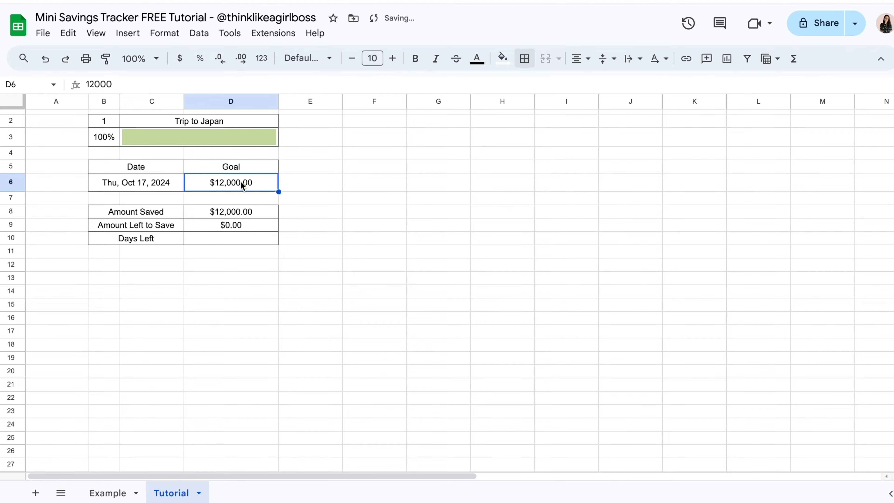
{"action": "key", "text": "Delete"}
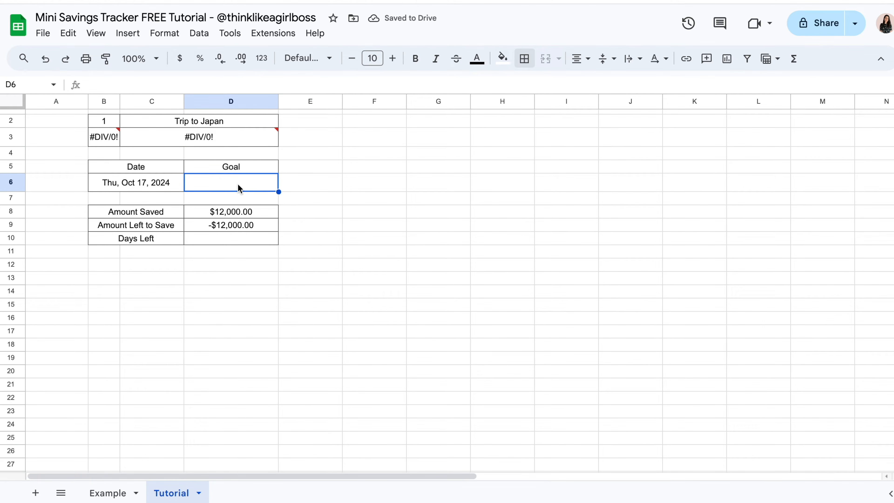
{"action": "key", "text": "ctrl+z"}
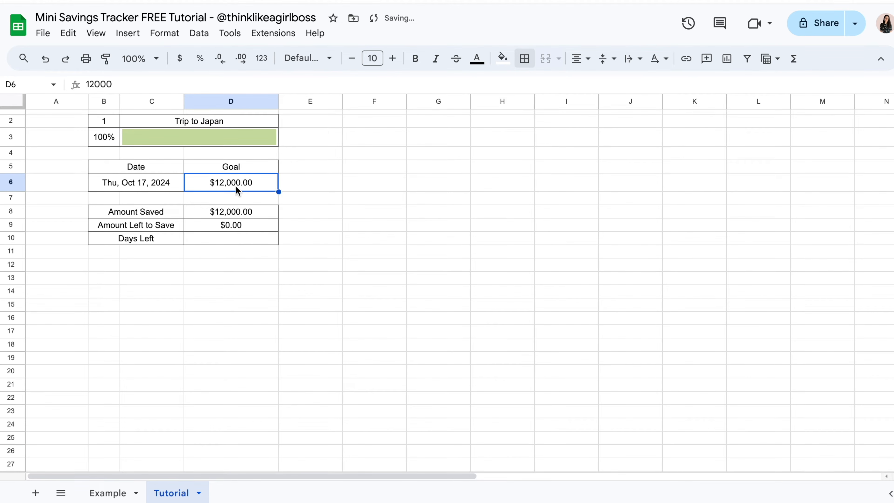
{"action": "key", "text": "Delete"}
Wrap the progress formula in B3 in IFERROR with a fallback of 0, giving =IFERROR(D8/D6,0).
{"action": "left_click", "coordinate": [105, 136]}
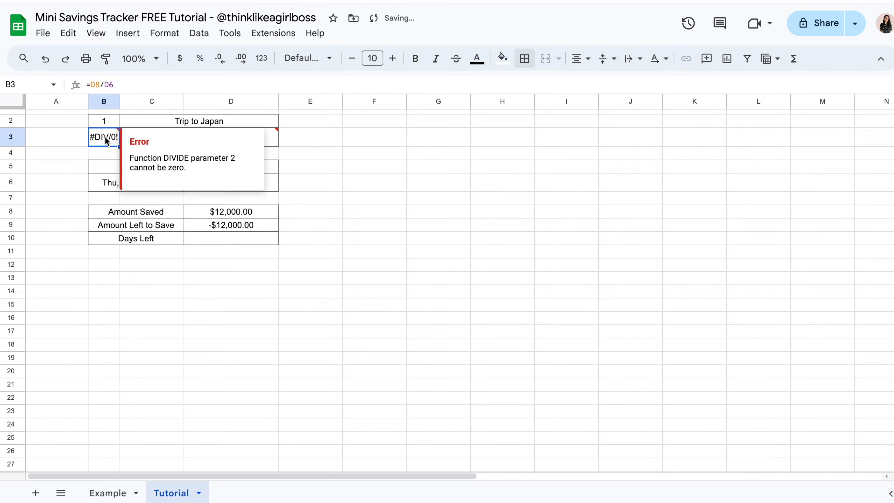
{"action": "left_click", "coordinate": [91, 85]}
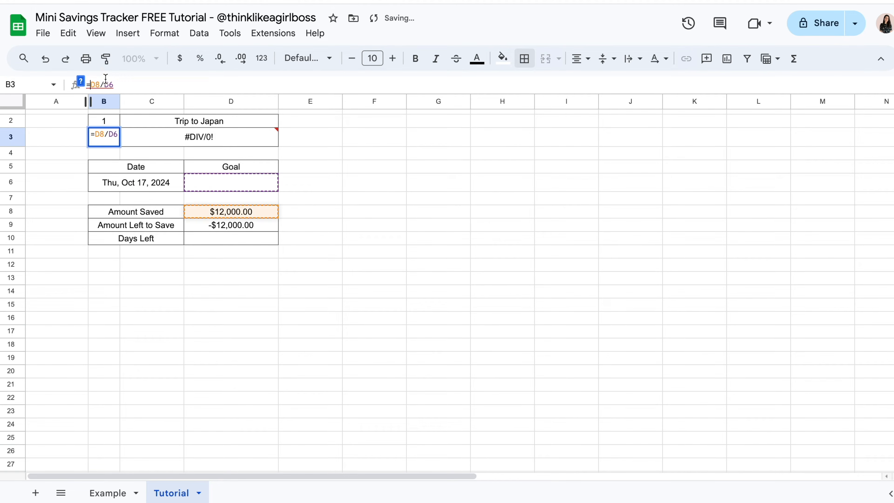
{"action": "type", "text": "IFERROR"}
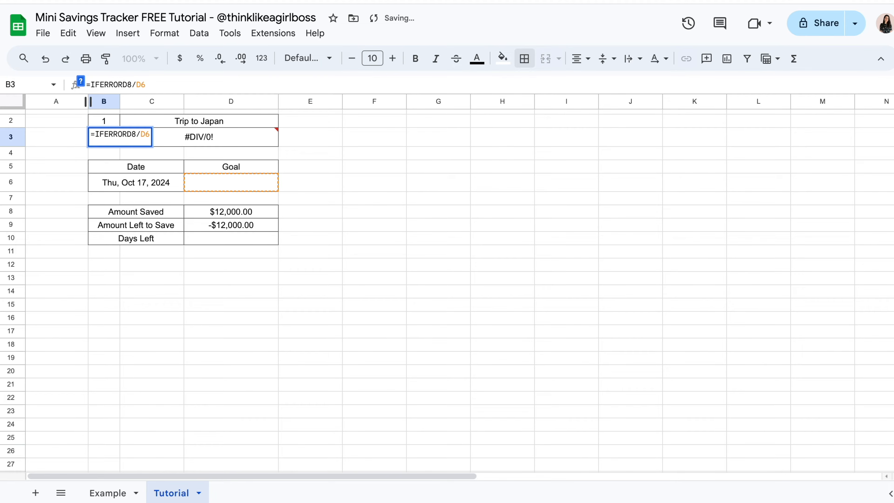
{"action": "type", "text": "("}
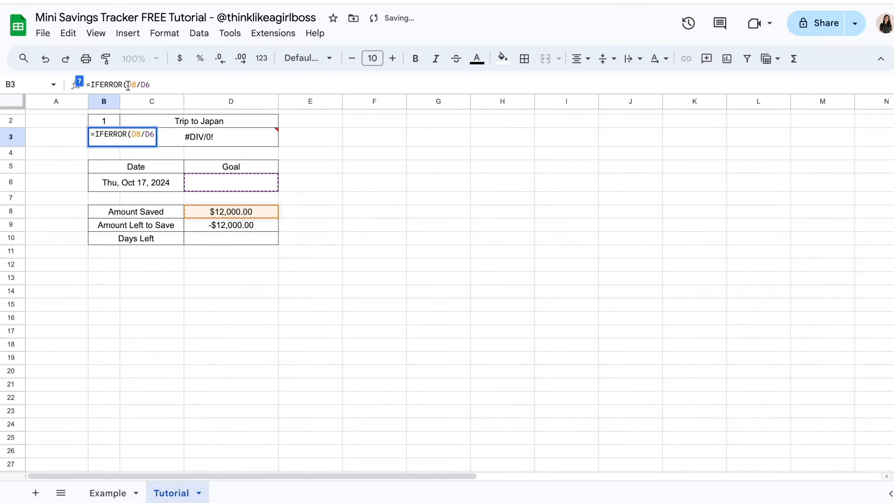
{"action": "left_click", "coordinate": [152, 84]}
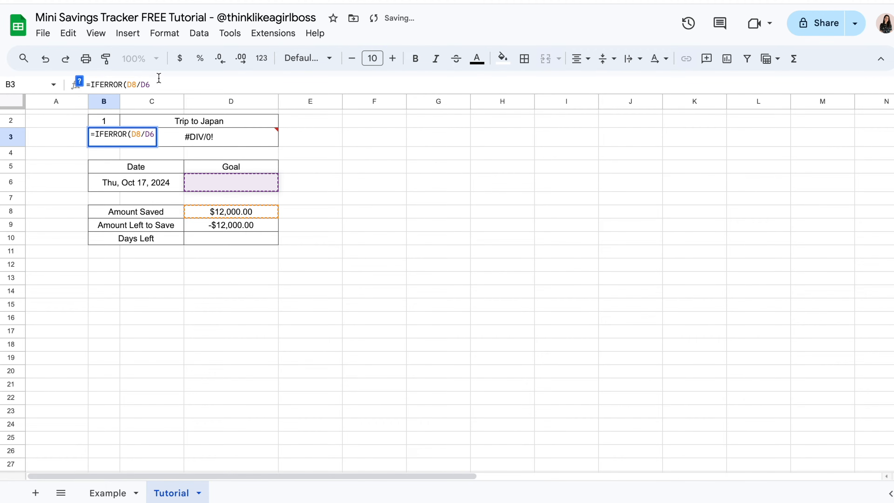
{"action": "type", "text": ",0)"}
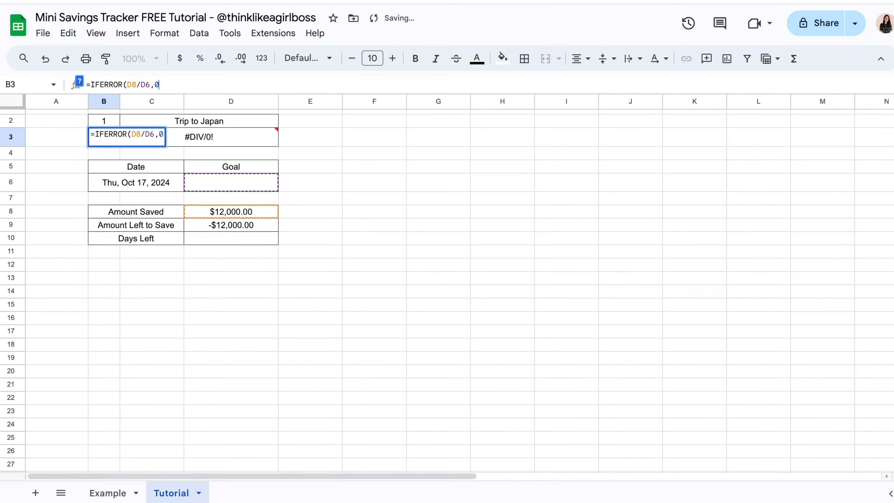
{"action": "key", "text": "Return"}
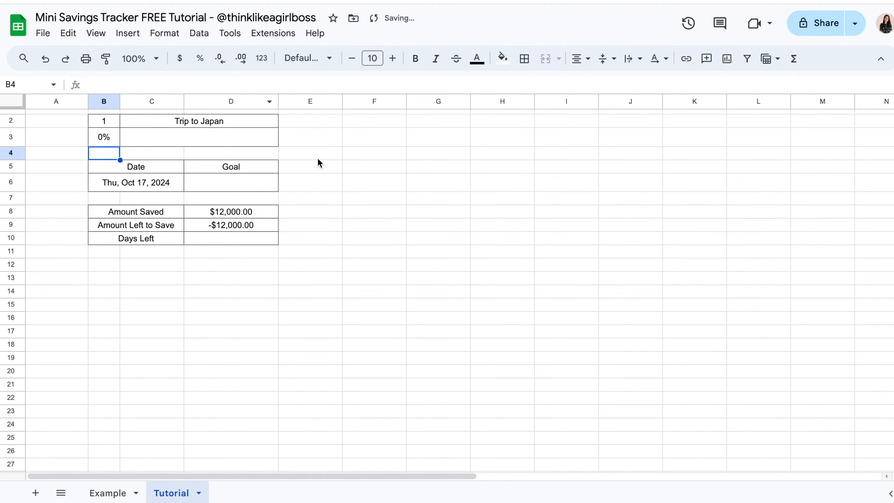
{"action": "left_click", "coordinate": [367, 202]}
Enter 12000 as the goal amount in D6.
{"action": "left_click", "coordinate": [259, 188]}
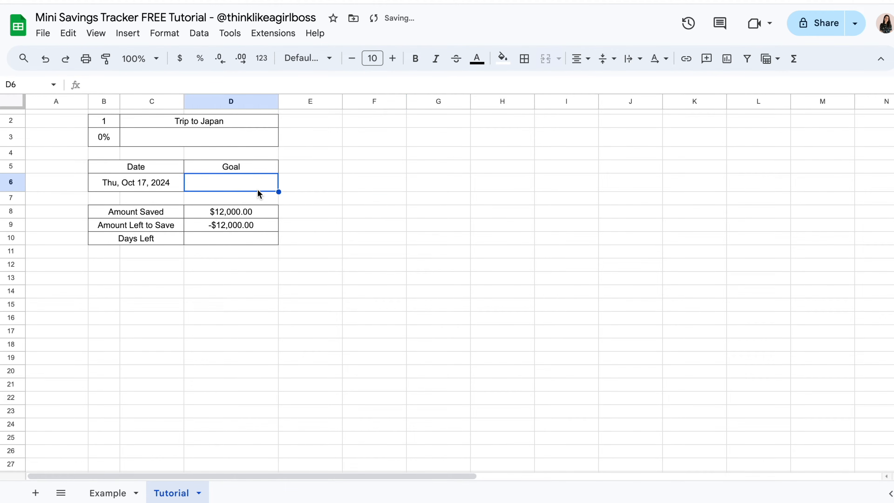
{"action": "type", "text": "12000"}
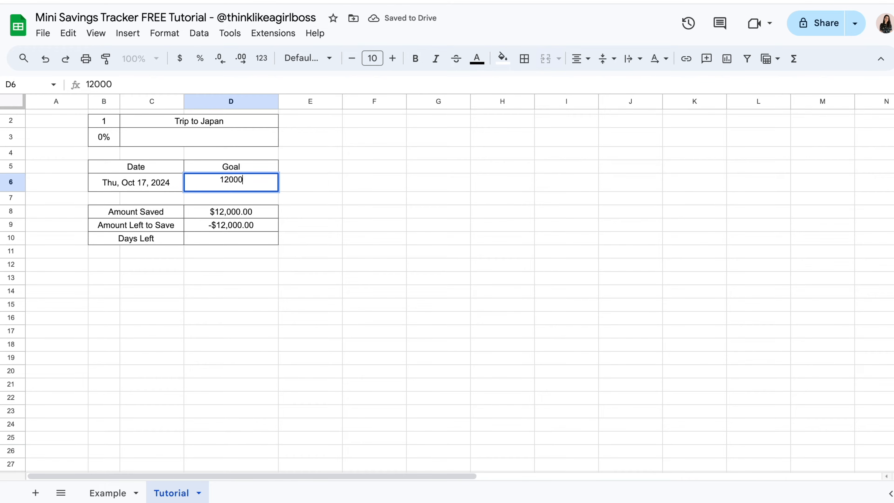
{"action": "left_click", "coordinate": [372, 214]}
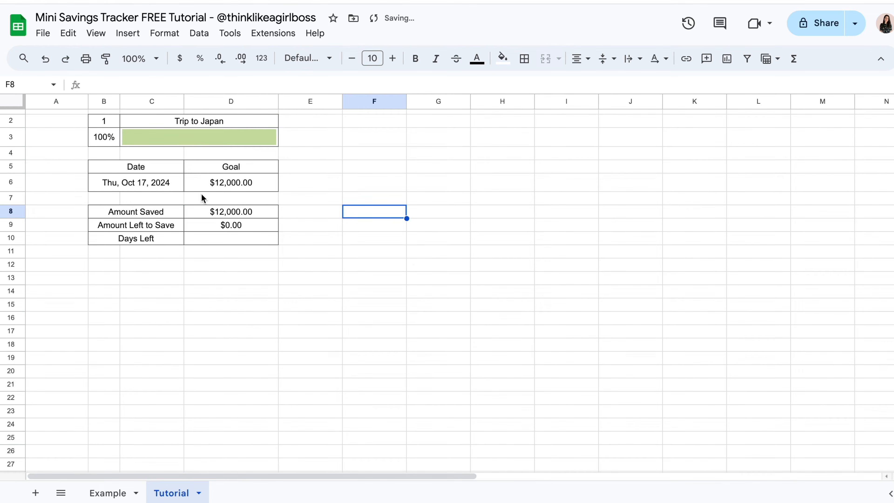
Set the amount saved in D8 to 6000 and check the percentage, progress bar and amount left to save.
{"action": "left_click", "coordinate": [212, 212]}
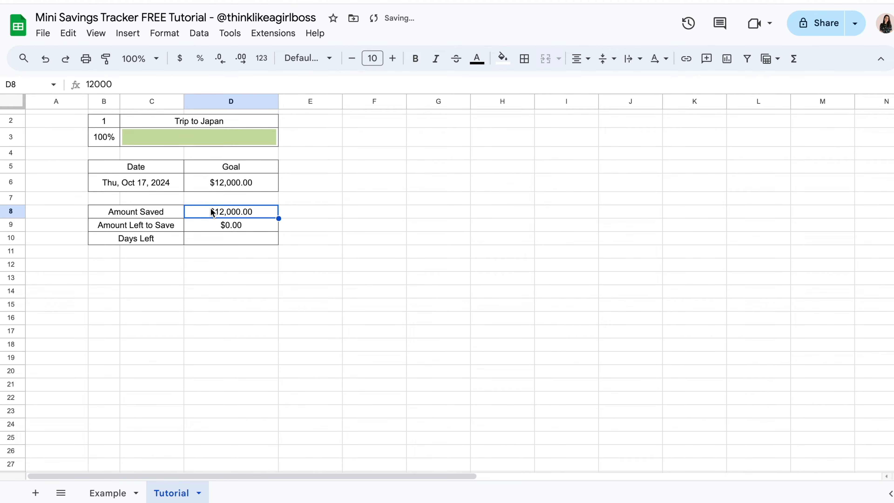
{"action": "type", "text": "6000"}
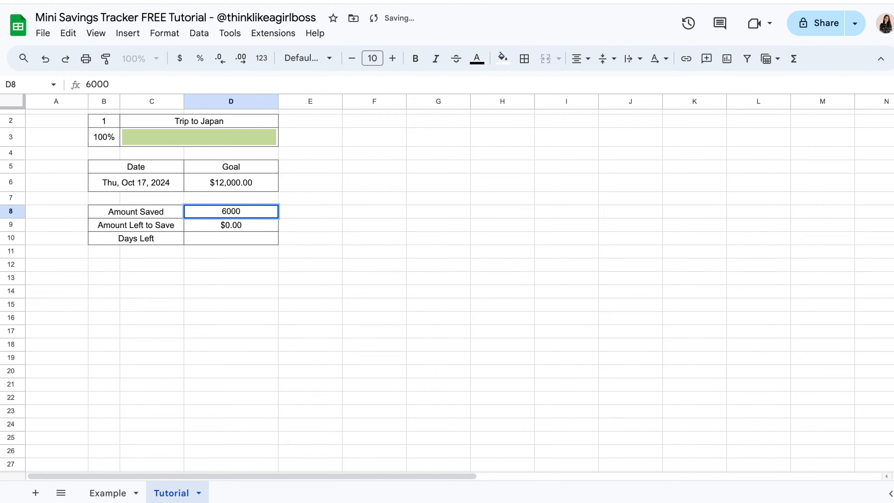
{"action": "key", "text": "Return"}
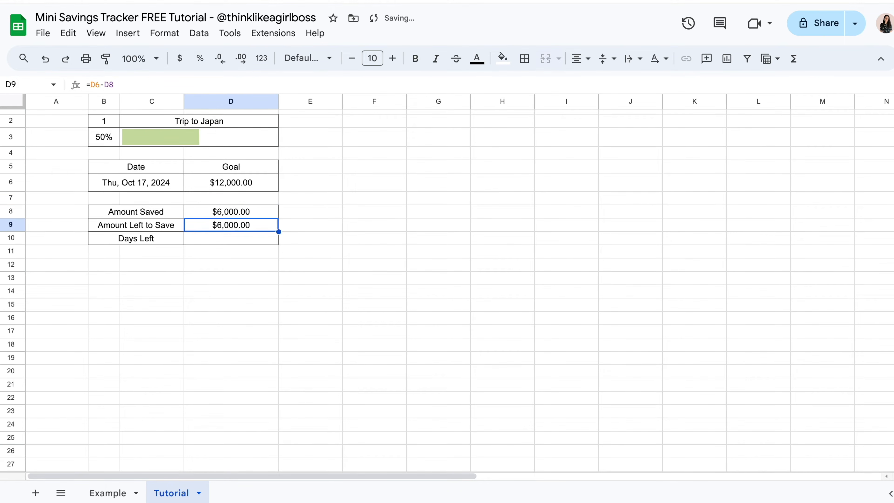
{"action": "left_click", "coordinate": [109, 141]}
{"action": "left_click", "coordinate": [159, 135]}
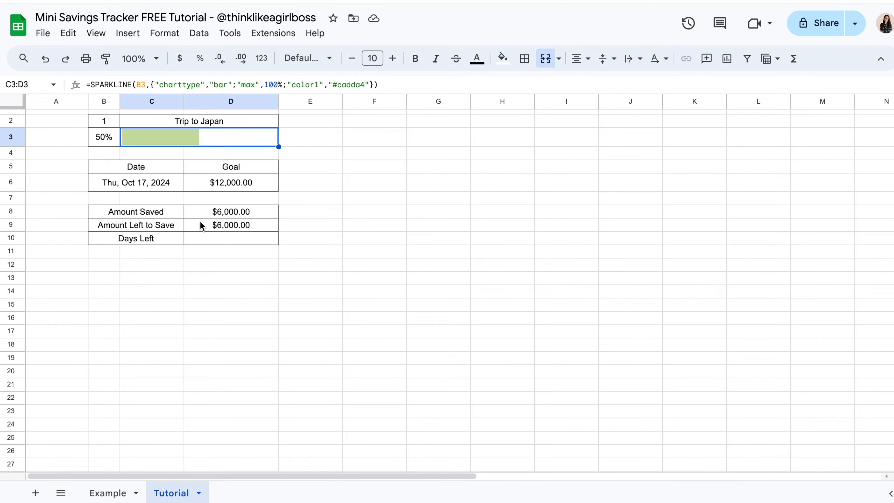
{"action": "left_click", "coordinate": [200, 227]}
{"action": "left_click", "coordinate": [455, 270]}
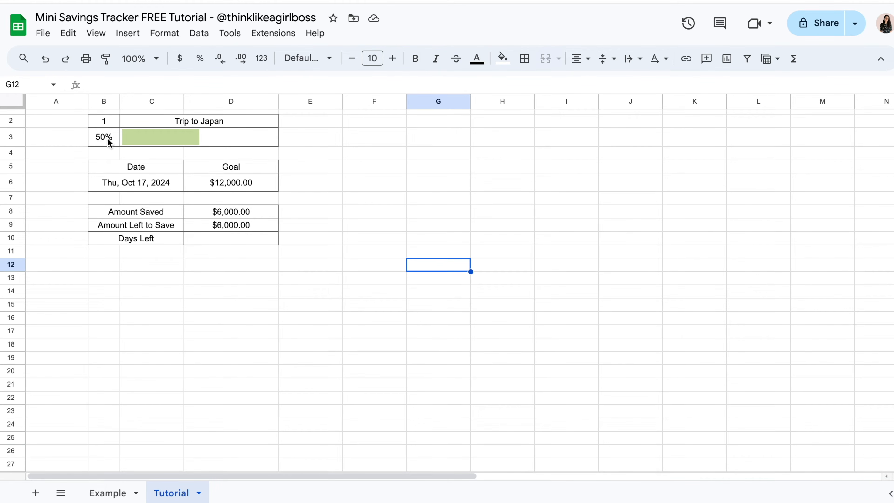
Fill the progress row B3:D3 with the lightest gray to mark its formula cells.
{"action": "left_click_drag", "start_coordinate": [102, 138], "coordinate": [161, 138]}
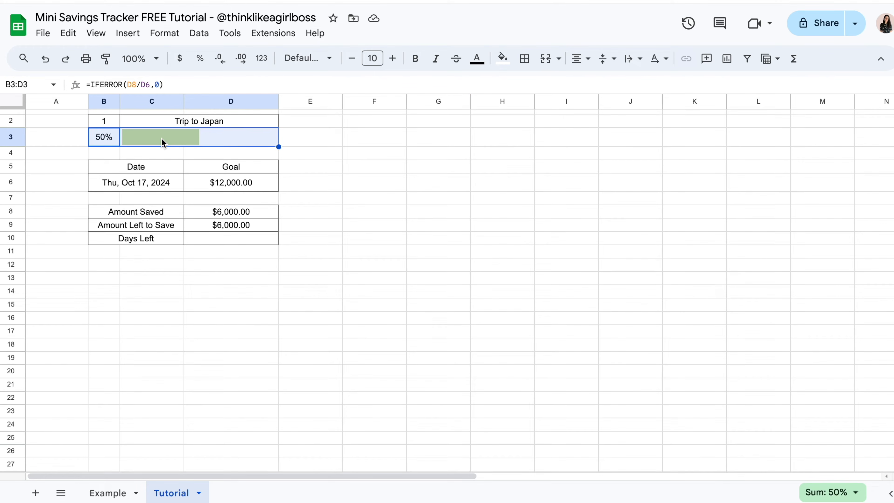
{"action": "left_click", "coordinate": [506, 65]}
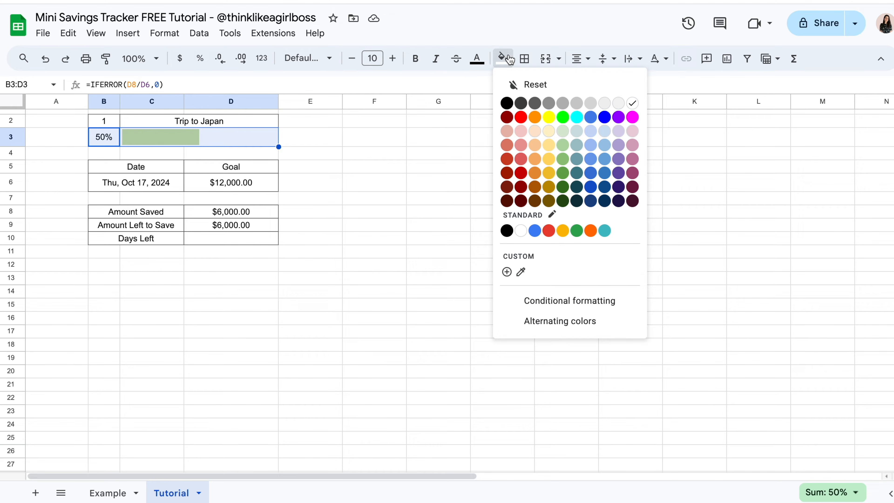
{"action": "left_click", "coordinate": [619, 105]}
{"action": "left_click", "coordinate": [479, 253]}
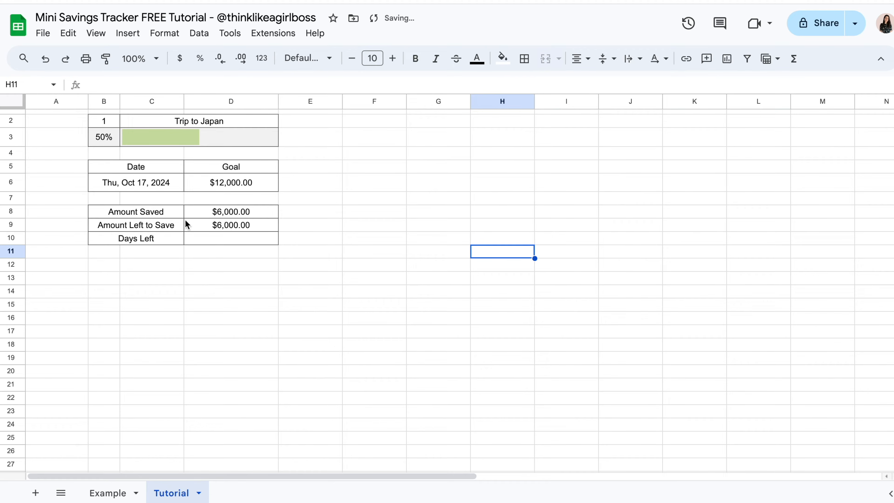
Fill the Amount Left to Save value cell D9 with the same lightest gray.
{"action": "left_click", "coordinate": [215, 225]}
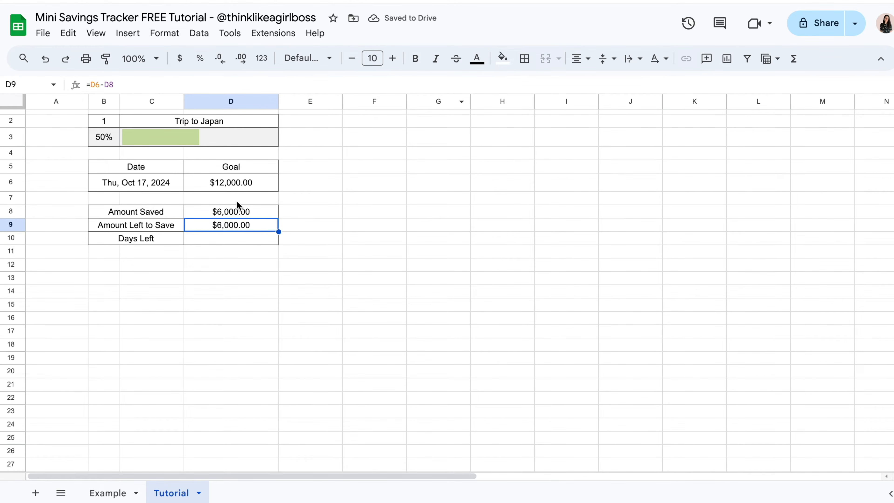
{"action": "left_click", "coordinate": [502, 58]}
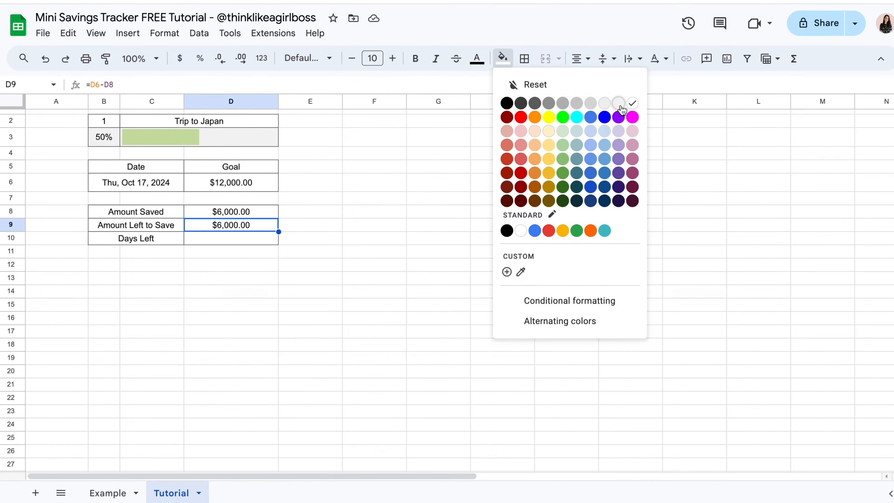
{"action": "left_click", "coordinate": [618, 103]}
{"action": "left_click", "coordinate": [474, 287]}
{"action": "left_click", "coordinate": [246, 215]}
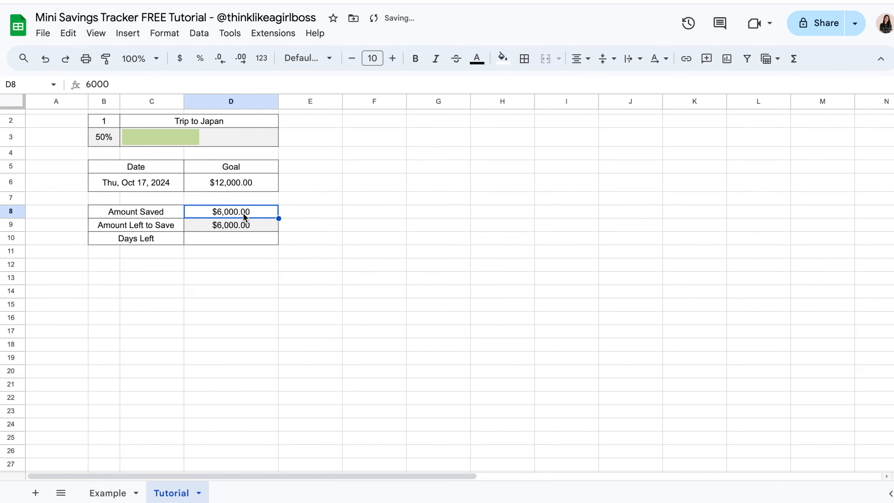
{"action": "left_click", "coordinate": [218, 238]}
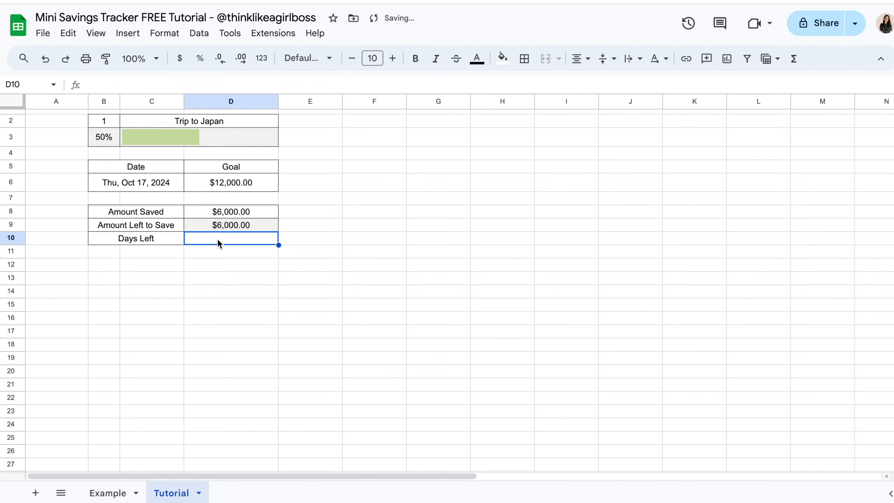
{"action": "left_click", "coordinate": [392, 293]}
Enter the savings log headers #, Date and Amount in B12:D12, following the layout on the Example sheet.
{"action": "left_click", "coordinate": [107, 493]}
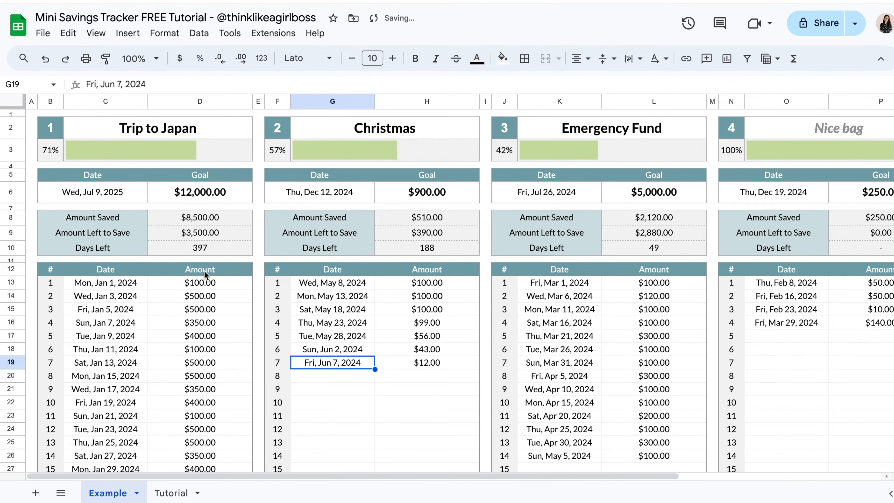
{"action": "left_click", "coordinate": [180, 489]}
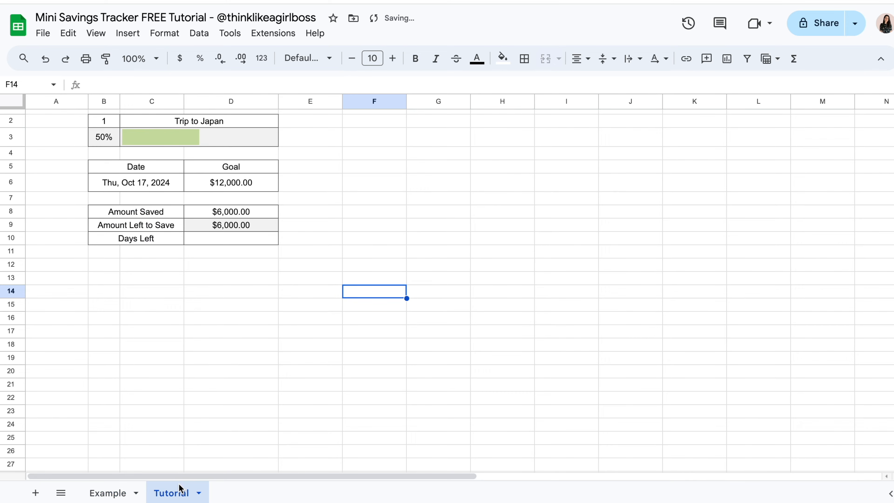
{"action": "left_click", "coordinate": [104, 267]}
{"action": "type", "text": "#"}
{"action": "left_click", "coordinate": [131, 267]}
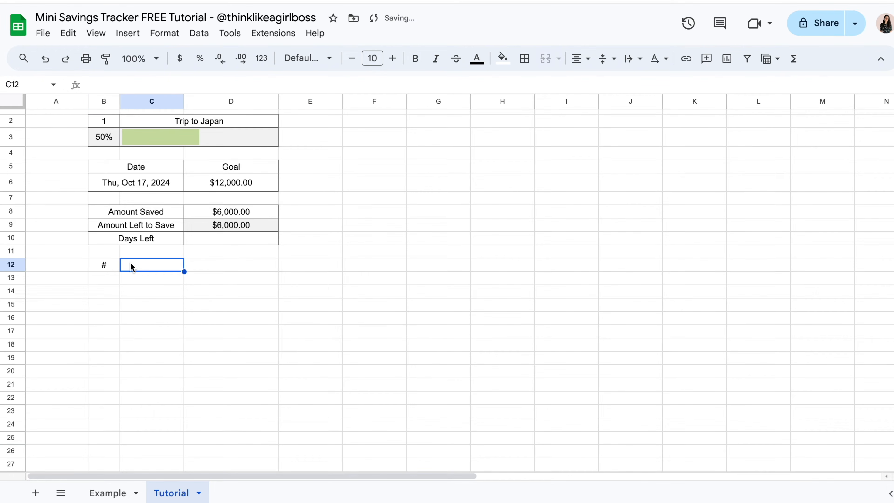
{"action": "type", "text": "Date"}
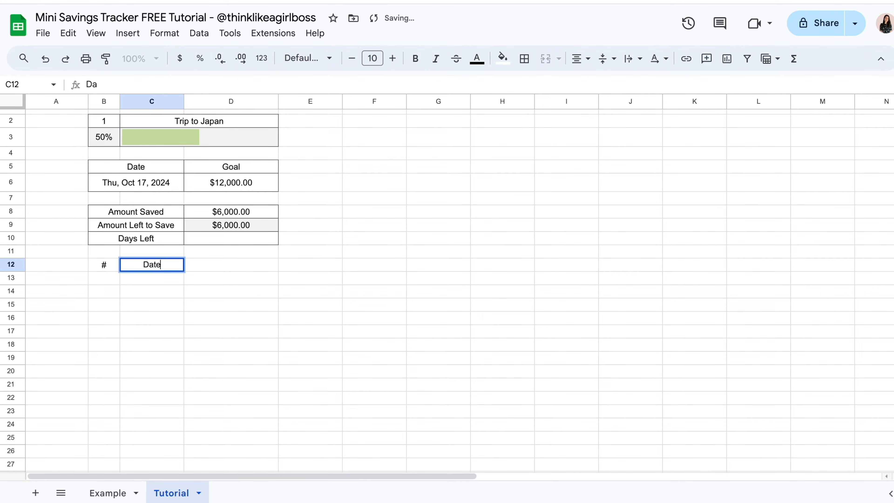
{"action": "key", "text": "Tab"}
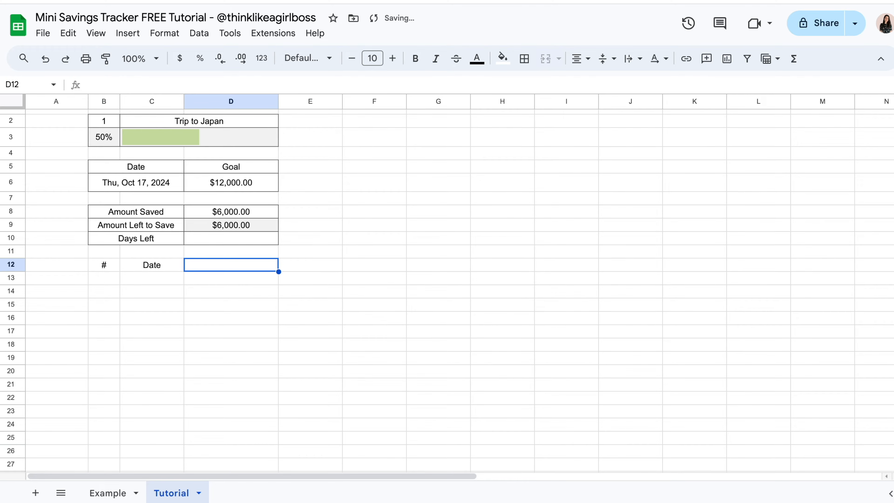
{"action": "type", "text": "Amount"}
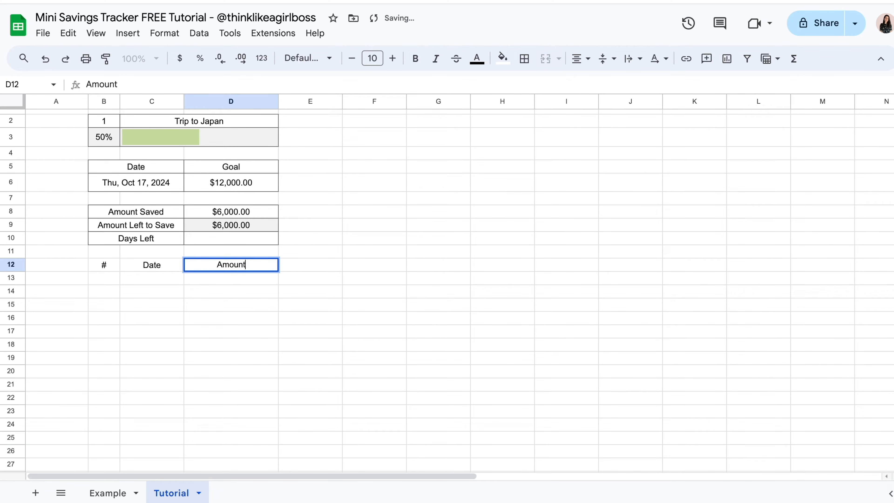
{"action": "key", "text": "Return"}
Number the savings log from 1 to 100 with =SEQUENCE(100) in B13, matching the numbered rows on the Example sheet.
{"action": "left_click", "coordinate": [107, 493]}
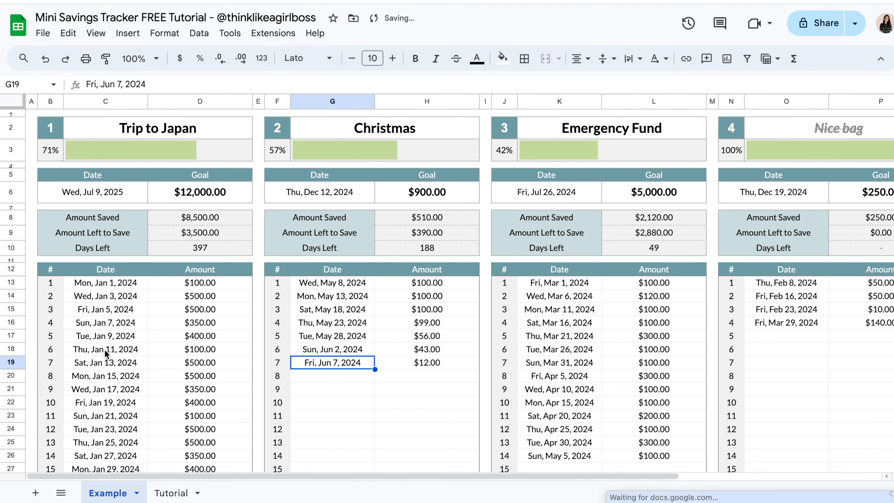
{"action": "scroll", "coordinate": [60, 435], "scroll_direction": "down", "scroll_amount": 15}
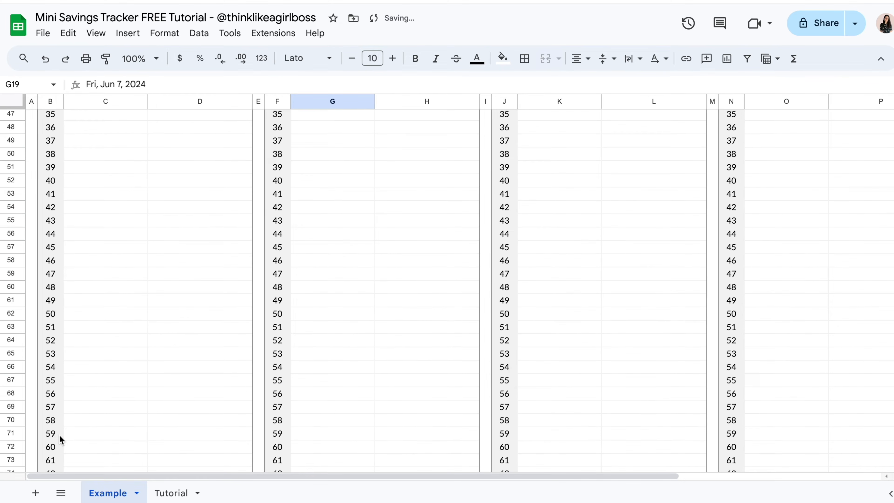
{"action": "scroll", "coordinate": [60, 434], "scroll_direction": "down", "scroll_amount": 18}
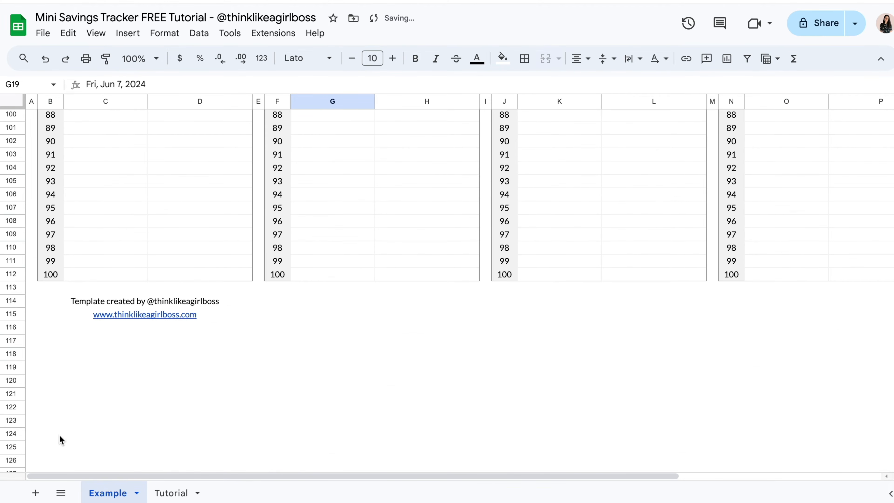
{"action": "left_click", "coordinate": [173, 493]}
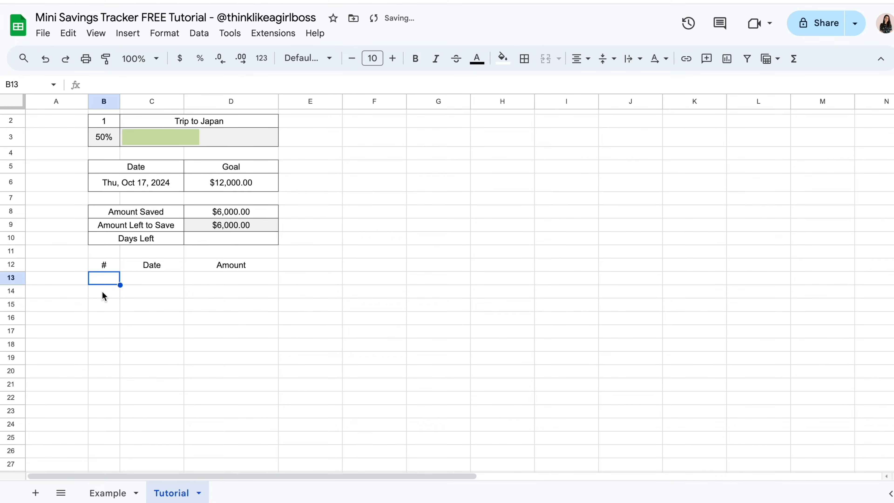
{"action": "type", "text": "="}
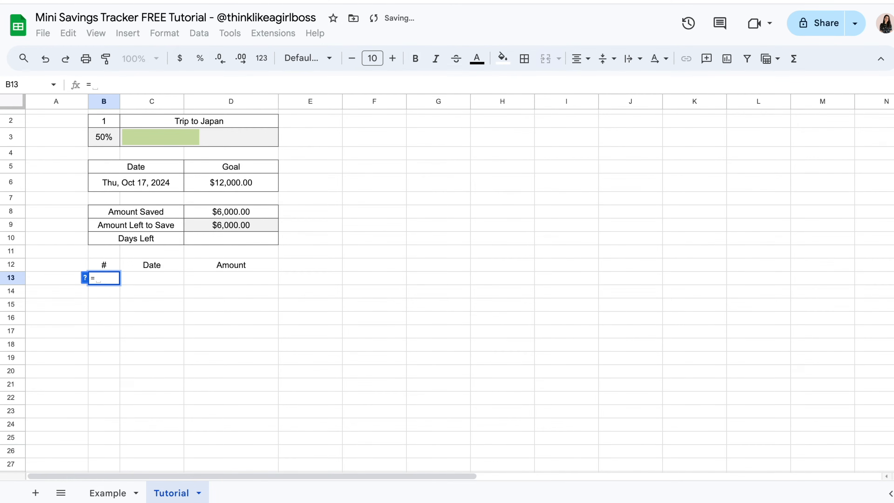
{"action": "type", "text": "SEQU"}
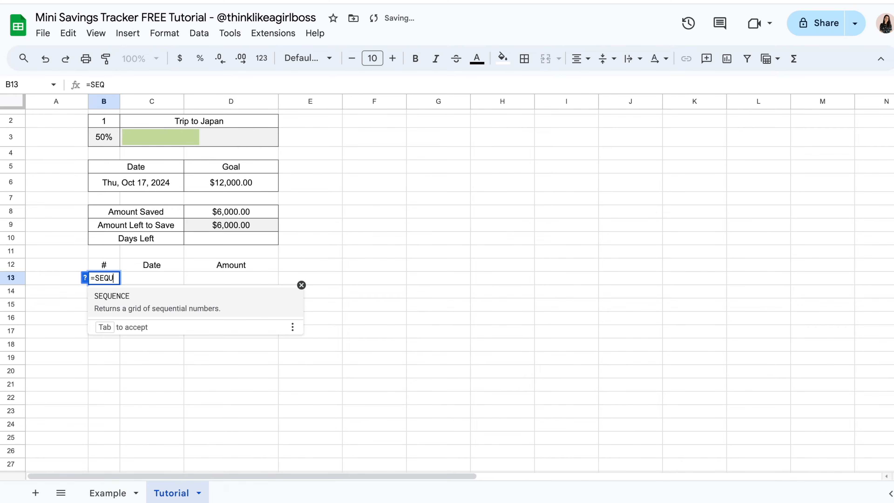
{"action": "type", "text": "ENCE("}
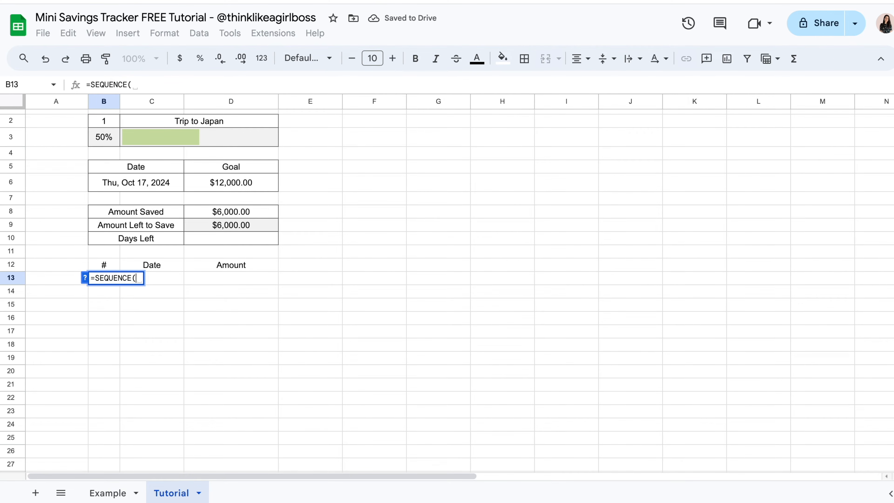
{"action": "type", "text": "100)"}
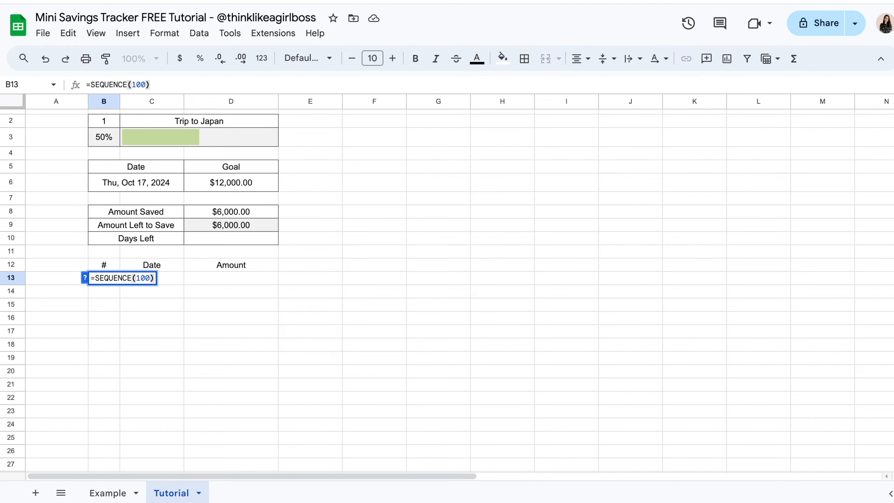
{"action": "key", "text": "Return"}
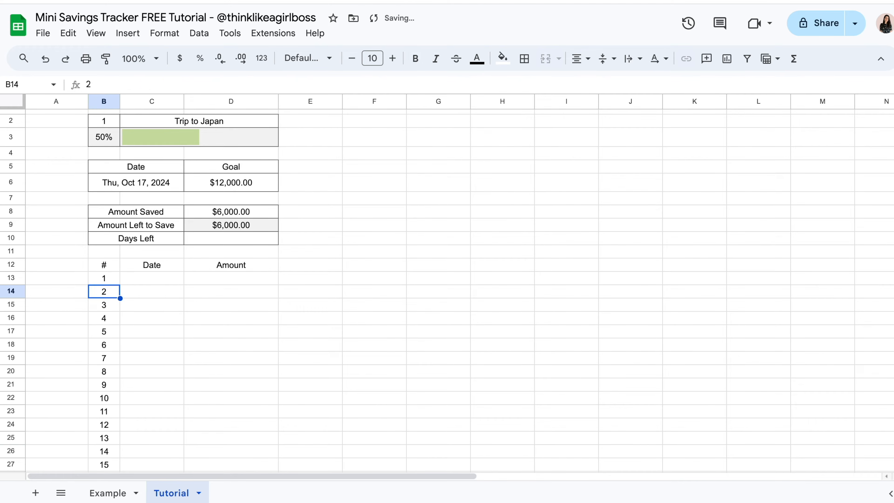
{"action": "scroll", "coordinate": [258, 344], "scroll_direction": "down", "scroll_amount": 20}
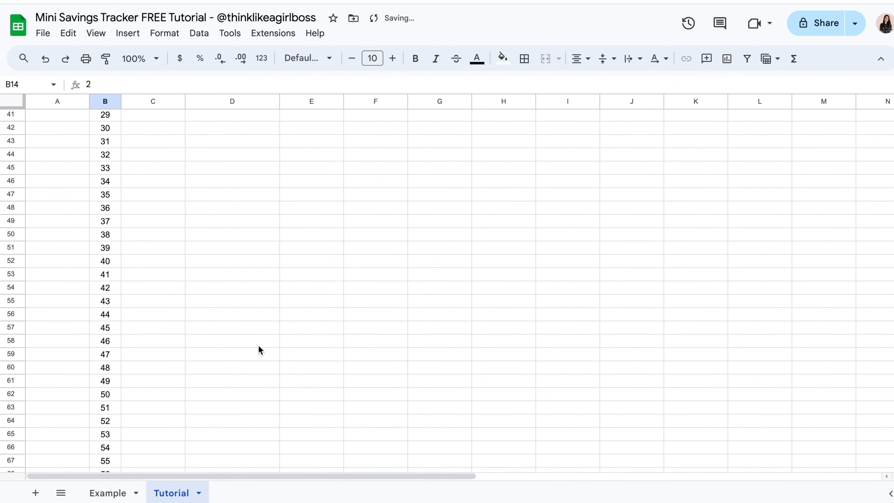
{"action": "scroll", "coordinate": [259, 347], "scroll_direction": "down", "scroll_amount": 12}
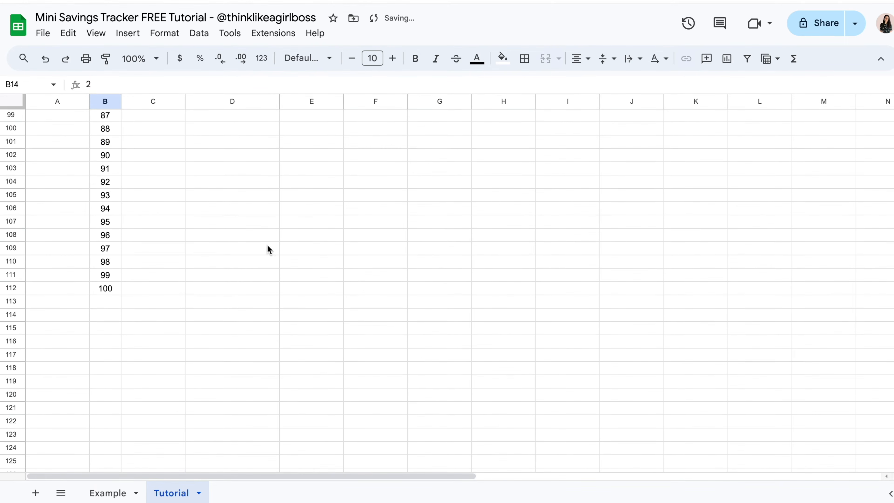
{"action": "scroll", "coordinate": [267, 245], "scroll_direction": "up", "scroll_amount": 20}
Examine how the first log date cell C13 on the Example sheet opens a date picker, and return to the Tutorial sheet.
{"action": "left_click", "coordinate": [160, 256]}
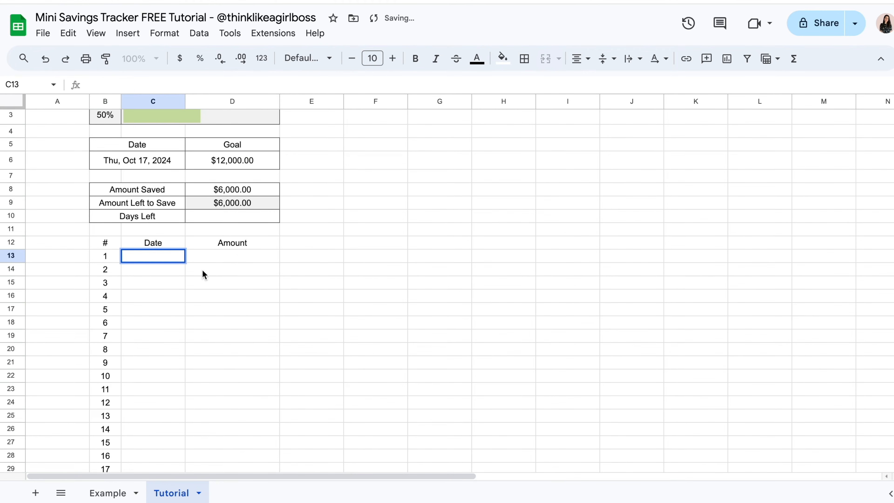
{"action": "left_click", "coordinate": [276, 285]}
{"action": "left_click", "coordinate": [108, 493]}
{"action": "scroll", "coordinate": [137, 224], "scroll_direction": "up", "scroll_amount": 20}
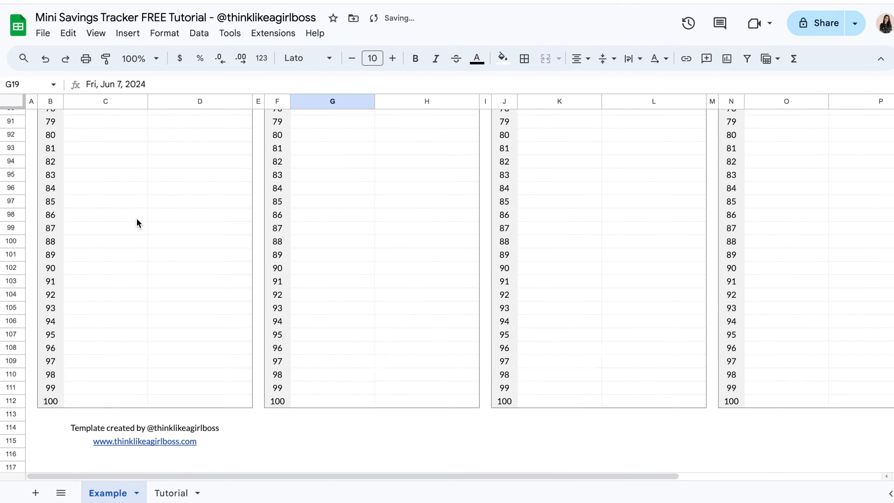
{"action": "scroll", "coordinate": [127, 224], "scroll_direction": "down", "scroll_amount": 2}
{"action": "double_click", "coordinate": [114, 224]}
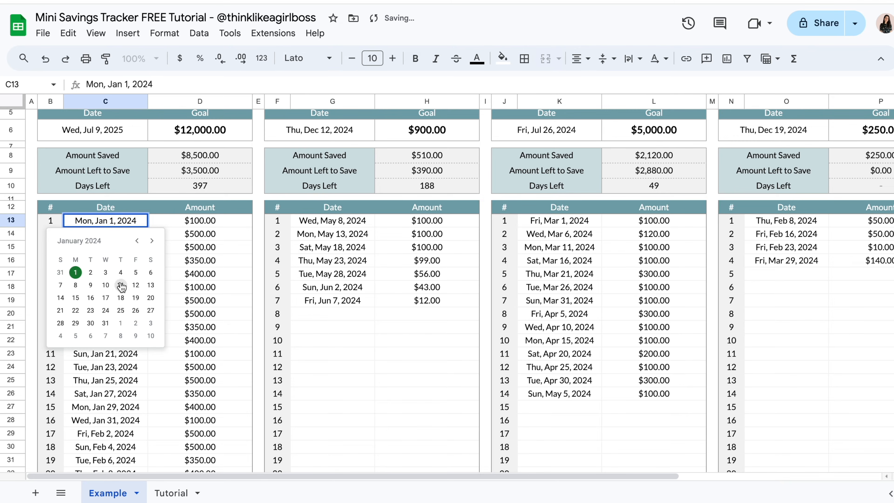
{"action": "left_click", "coordinate": [176, 491]}
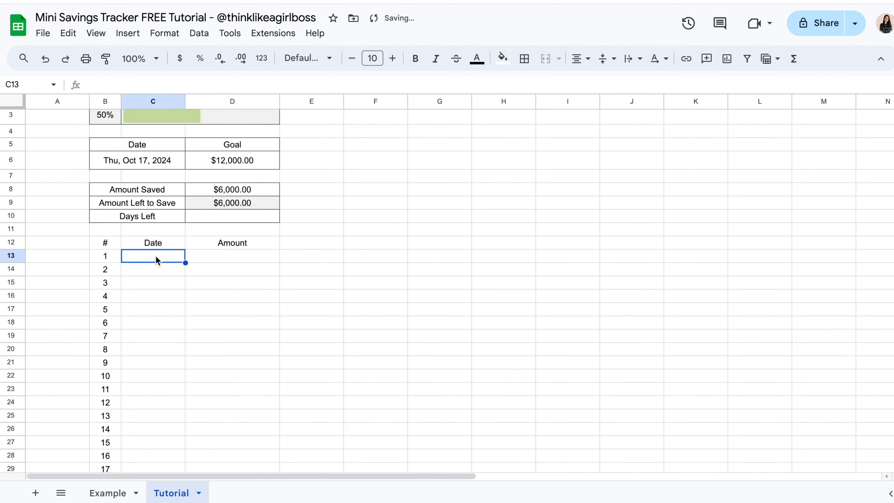
Add a data validation rule to the log dates C13:C112 that accepts only a valid date and rejects invalid input.
{"action": "left_click_drag", "start_coordinate": [156, 256], "coordinate": [153, 394]}
{"action": "scroll", "coordinate": [161, 420], "scroll_direction": "down", "scroll_amount": 20}
{"action": "scroll", "coordinate": [154, 393], "scroll_direction": "down", "scroll_amount": 4}
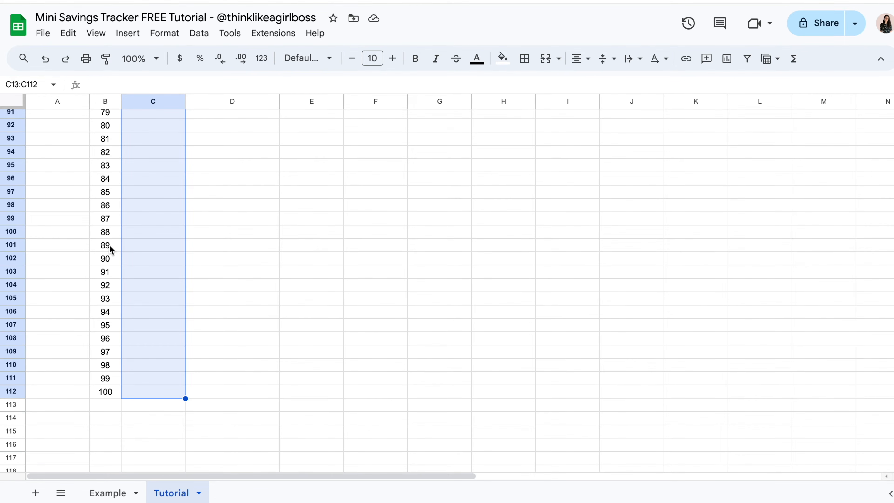
{"action": "scroll", "coordinate": [161, 313], "scroll_direction": "up", "scroll_amount": 20}
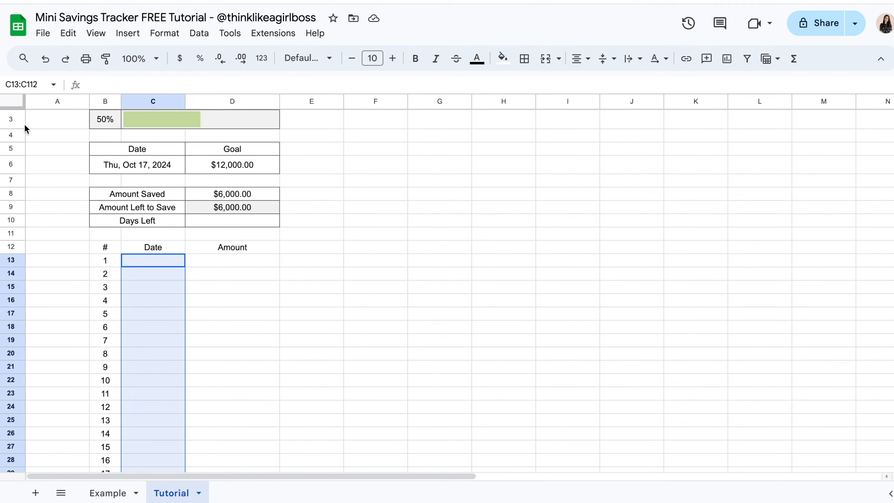
{"action": "scroll", "coordinate": [202, 365], "scroll_direction": "down", "scroll_amount": 5}
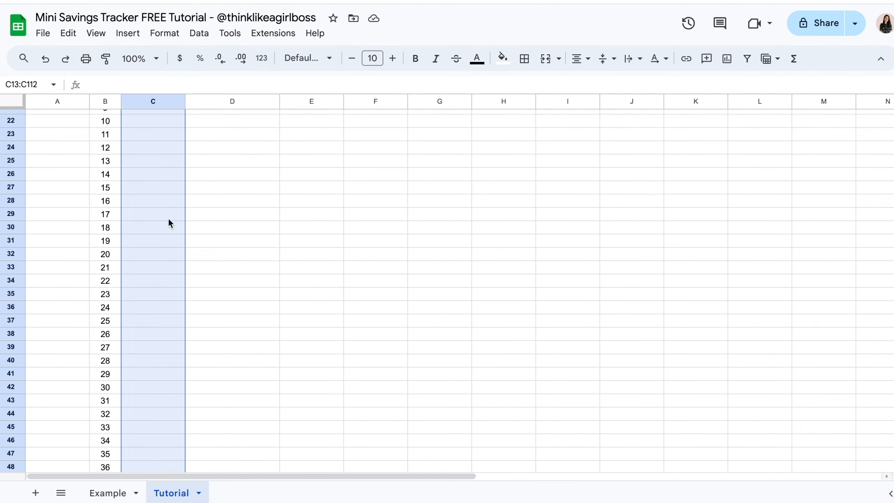
{"action": "left_click", "coordinate": [195, 40]}
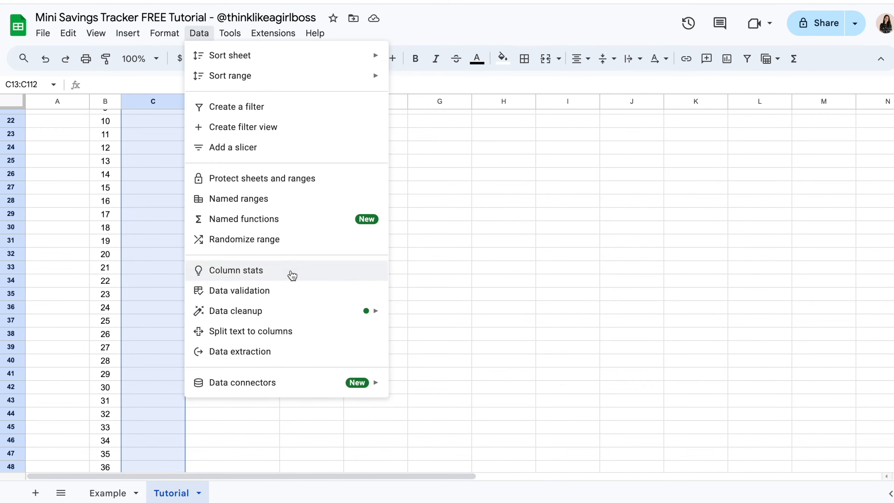
{"action": "left_click", "coordinate": [292, 291]}
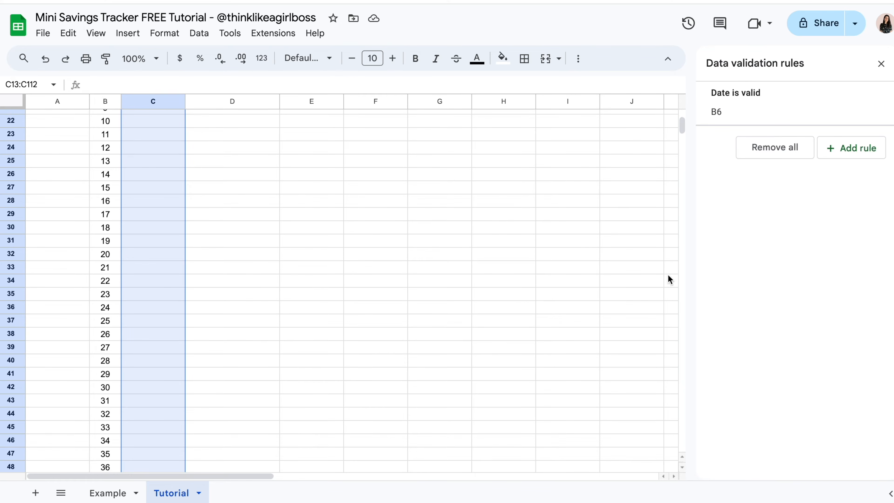
{"action": "left_click", "coordinate": [862, 157]}
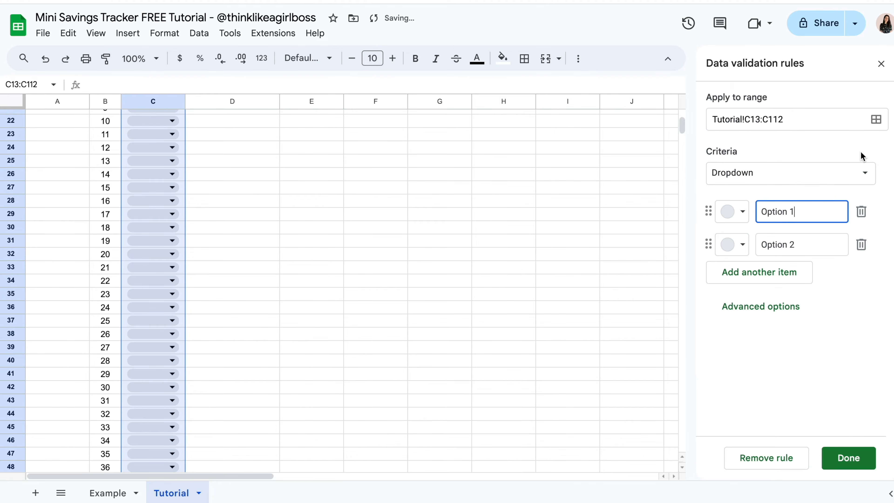
{"action": "left_click", "coordinate": [760, 179]}
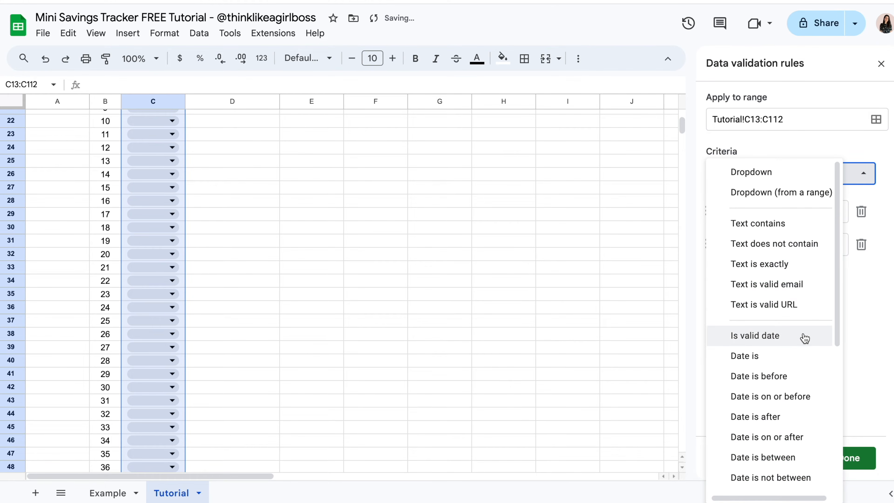
{"action": "left_click", "coordinate": [754, 337]}
{"action": "left_click", "coordinate": [713, 314]}
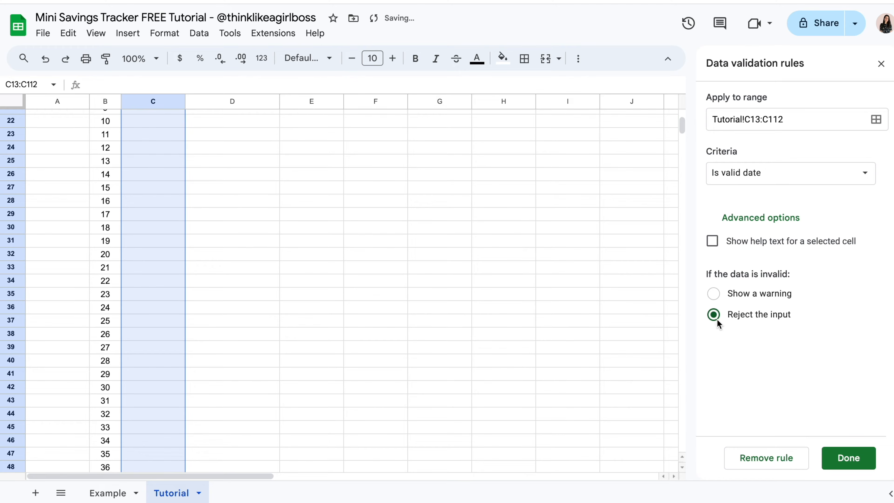
{"action": "left_click", "coordinate": [858, 458]}
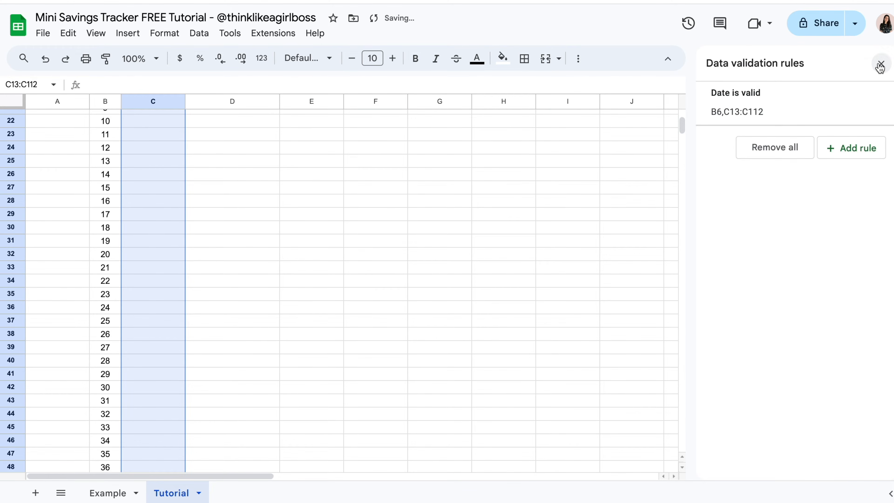
{"action": "left_click", "coordinate": [881, 64]}
Test the date picker in cells C13 and C20 of the savings log's Date column.
{"action": "scroll", "coordinate": [327, 254], "scroll_direction": "up", "scroll_amount": 7}
{"action": "scroll", "coordinate": [327, 254], "scroll_direction": "down", "scroll_amount": 2}
{"action": "scroll", "coordinate": [327, 256], "scroll_direction": "down", "scroll_amount": 1}
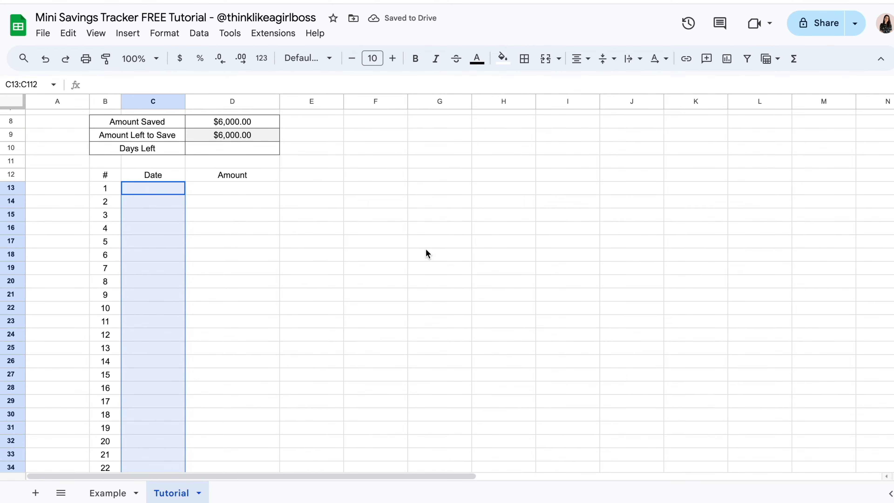
{"action": "left_click", "coordinate": [426, 252]}
{"action": "left_click", "coordinate": [156, 191]}
{"action": "double_click", "coordinate": [157, 190]}
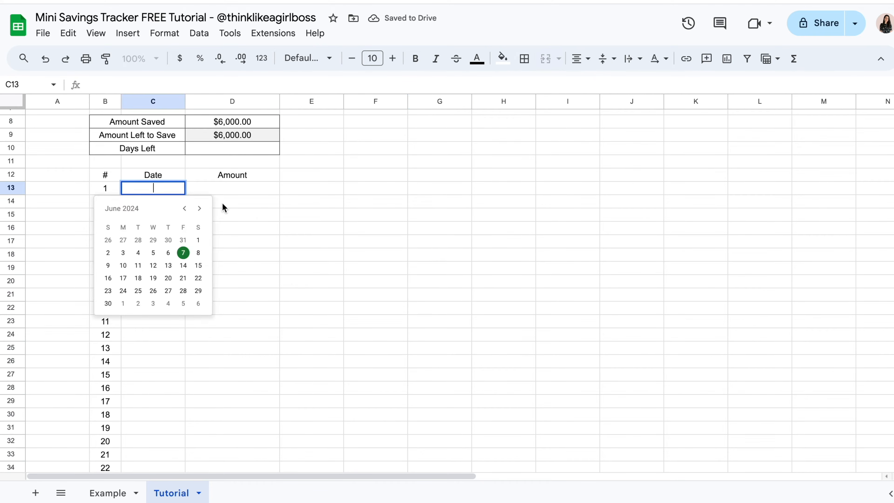
{"action": "left_click", "coordinate": [326, 242]}
{"action": "left_click", "coordinate": [143, 288]}
{"action": "double_click", "coordinate": [174, 282]}
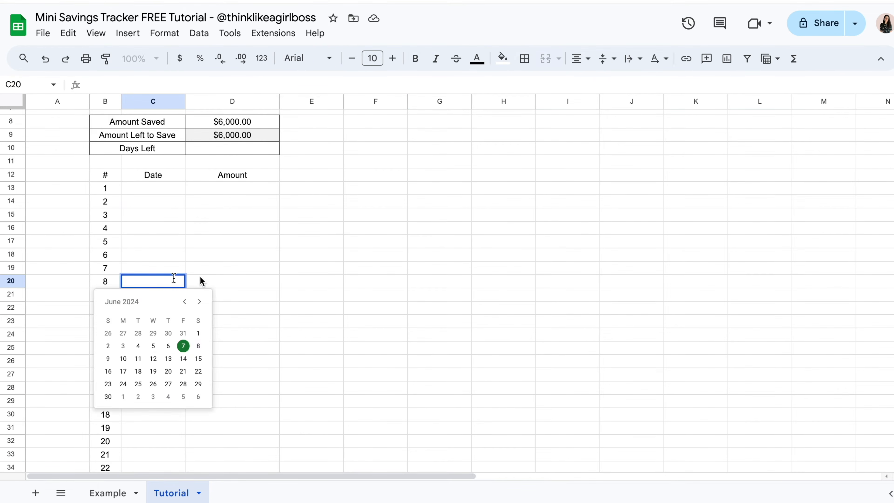
{"action": "left_click", "coordinate": [288, 272]}
Test the date picker further down the Date column in C43 and in the last log row's cell C112.
{"action": "scroll", "coordinate": [205, 359], "scroll_direction": "down", "scroll_amount": 7}
{"action": "double_click", "coordinate": [153, 313]}
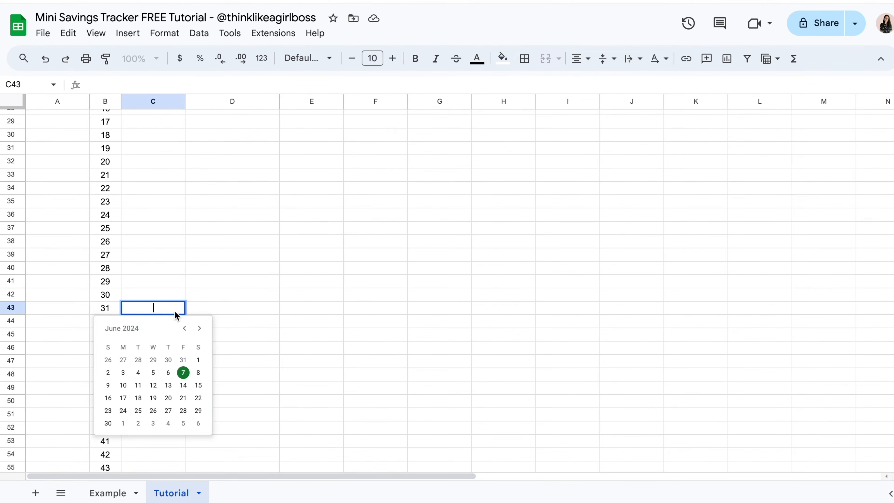
{"action": "left_click", "coordinate": [277, 295]}
{"action": "scroll", "coordinate": [277, 296], "scroll_direction": "down", "scroll_amount": 16}
{"action": "scroll", "coordinate": [278, 297], "scroll_direction": "down", "scroll_amount": 5}
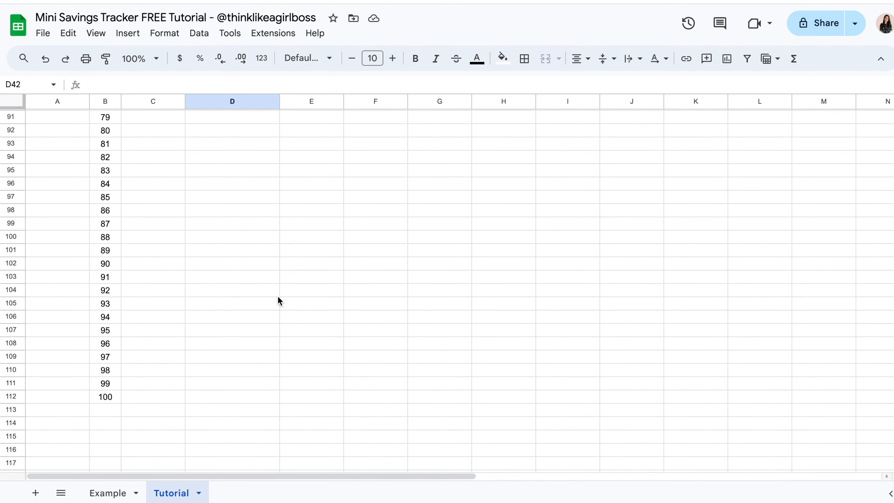
{"action": "double_click", "coordinate": [146, 350]}
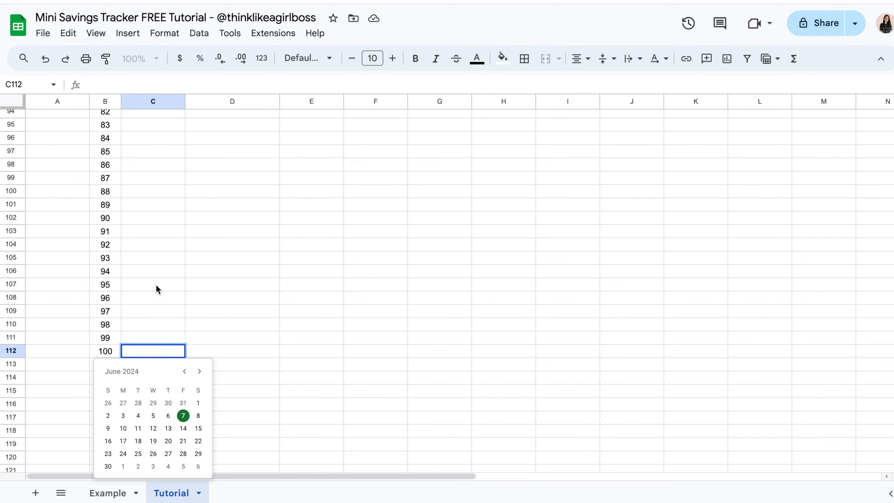
{"action": "left_click", "coordinate": [269, 288]}
{"action": "double_click", "coordinate": [142, 191]}
{"action": "left_click", "coordinate": [367, 228]}
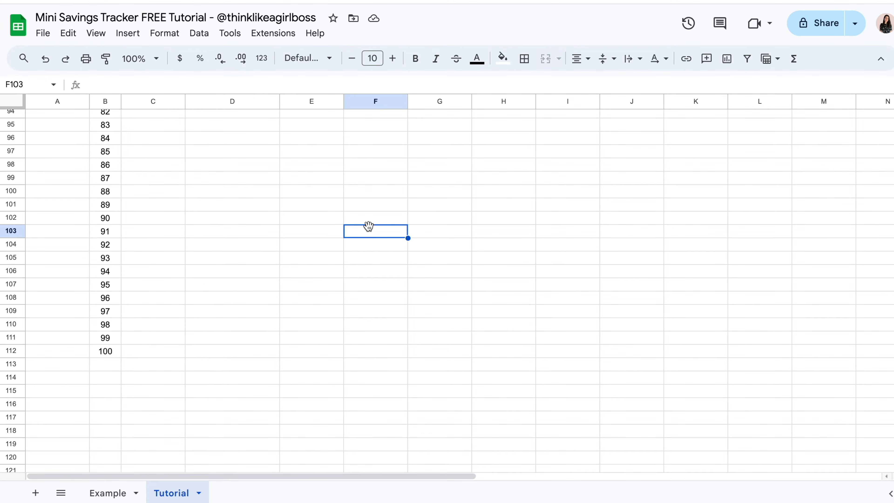
Pick June 5, 2024 from the calendar as the first savings log date in C13.
{"action": "scroll", "coordinate": [369, 231], "scroll_direction": "up", "scroll_amount": 20}
{"action": "double_click", "coordinate": [159, 290]}
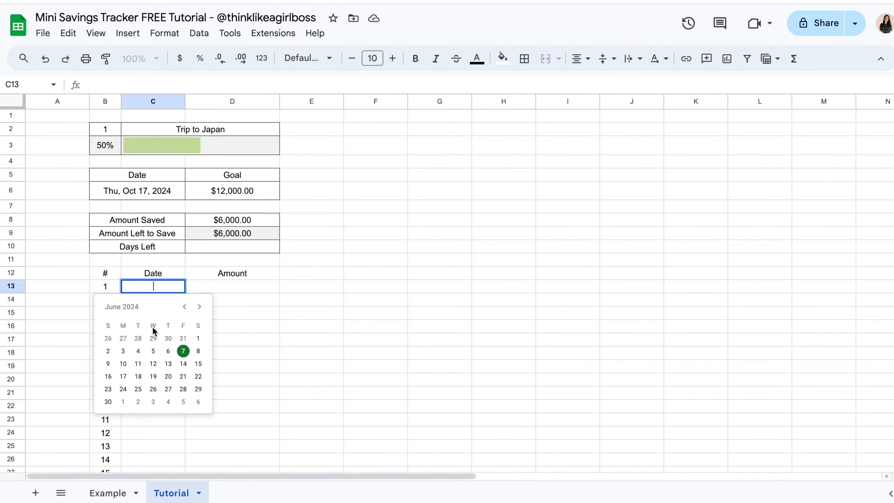
{"action": "left_click", "coordinate": [154, 351]}
{"action": "left_click", "coordinate": [425, 370]}
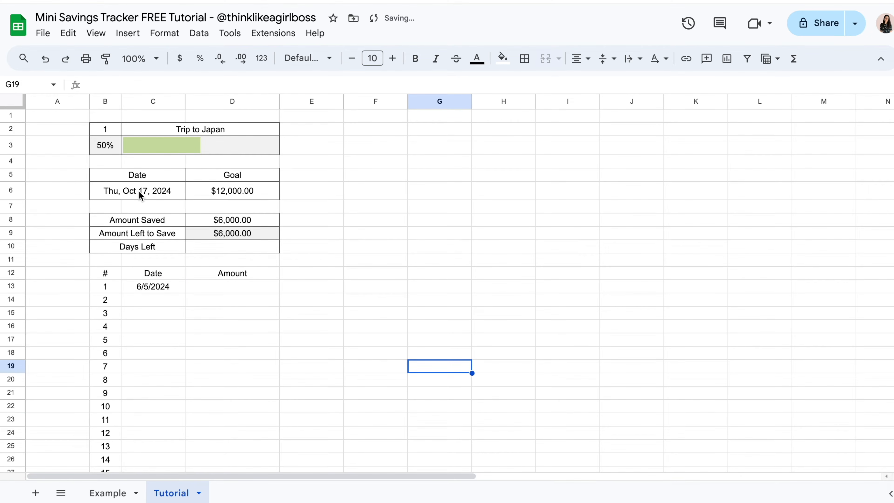
Format the savings log dates C13:C112 with the custom date format shown as Tue, Aug 5, 1930.
{"action": "left_click", "coordinate": [158, 287]}
{"action": "left_click", "coordinate": [199, 311]}
{"action": "left_click_drag", "start_coordinate": [175, 287], "coordinate": [160, 337]}
{"action": "scroll", "coordinate": [169, 340], "scroll_direction": "down", "scroll_amount": 17}
{"action": "scroll", "coordinate": [169, 340], "scroll_direction": "down", "scroll_amount": 7}
{"action": "scroll", "coordinate": [169, 339], "scroll_direction": "up", "scroll_amount": 4}
{"action": "scroll", "coordinate": [160, 193], "scroll_direction": "up", "scroll_amount": 20}
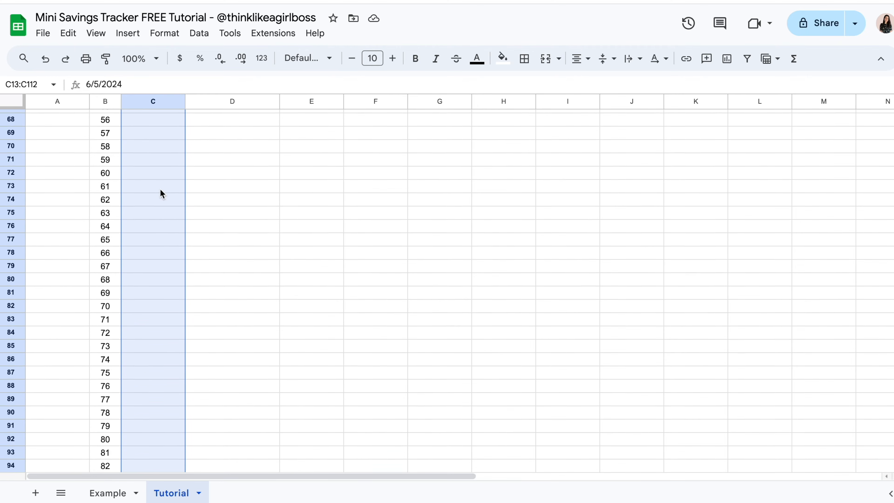
{"action": "left_click", "coordinate": [171, 36]}
{"action": "mouse_move", "coordinate": [270, 88]}
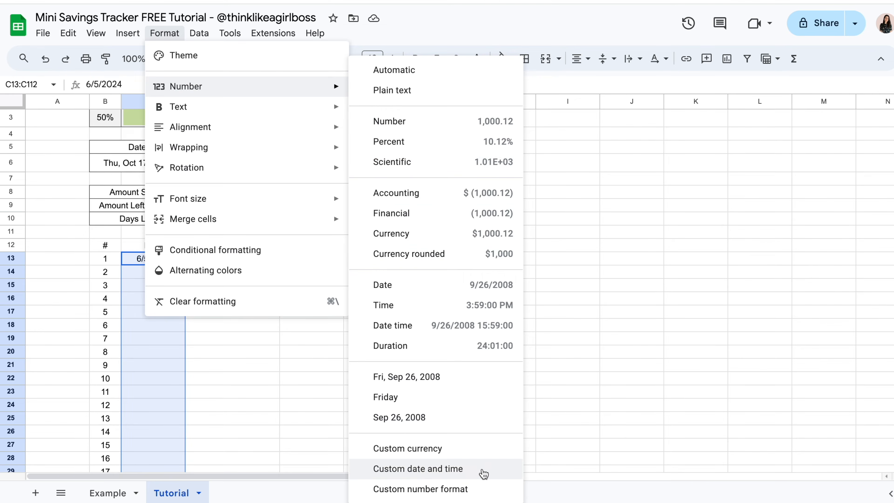
{"action": "left_click", "coordinate": [482, 469]}
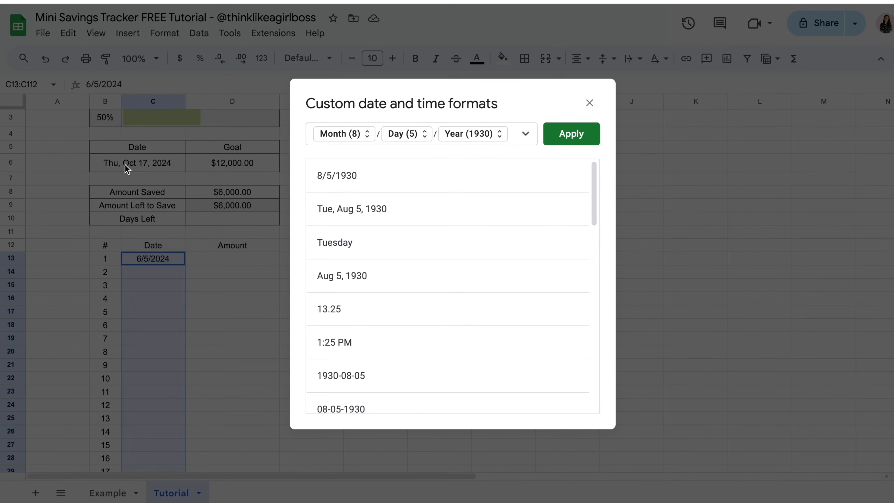
{"action": "left_click", "coordinate": [427, 214]}
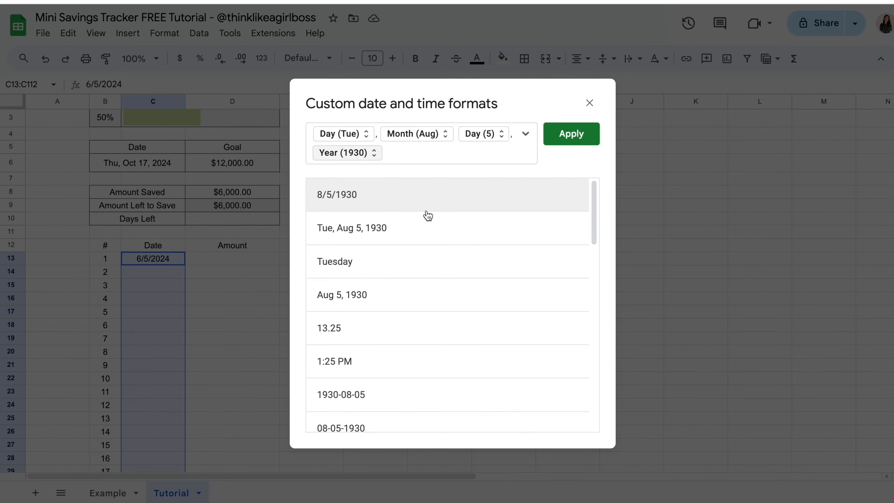
{"action": "left_click", "coordinate": [568, 143]}
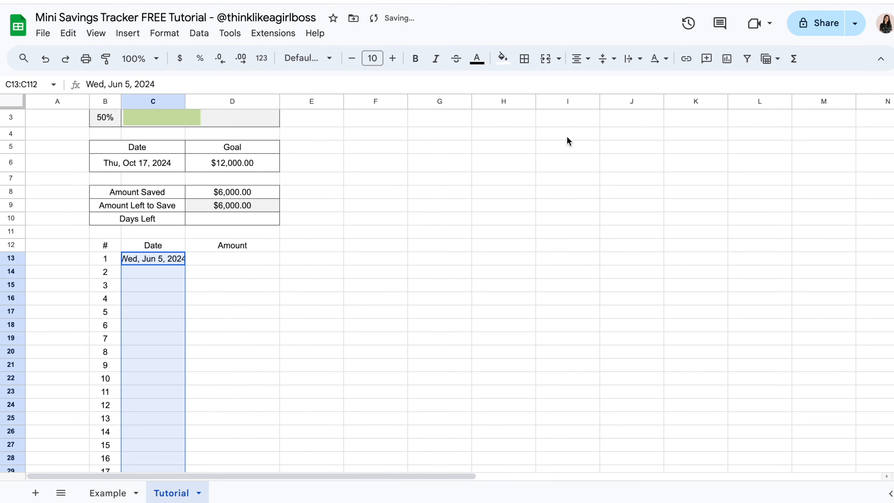
Widen columns C and D and slightly narrow column B so the long dates fit.
{"action": "left_click", "coordinate": [303, 300]}
{"action": "scroll", "coordinate": [304, 300], "scroll_direction": "up", "scroll_amount": 1}
{"action": "left_click_drag", "start_coordinate": [186, 101], "coordinate": [213, 101]}
{"action": "left_click_drag", "start_coordinate": [121, 101], "coordinate": [115, 102]}
{"action": "left_click_drag", "start_coordinate": [303, 101], "coordinate": [327, 103]}
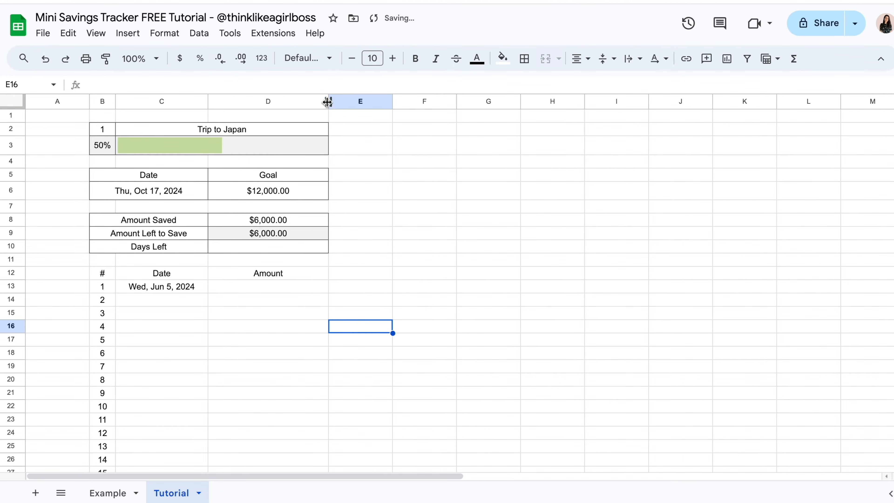
{"action": "left_click_drag", "start_coordinate": [208, 101], "coordinate": [204, 101]}
{"action": "left_click", "coordinate": [241, 313]}
{"action": "left_click_drag", "start_coordinate": [325, 101], "coordinate": [316, 102]}
{"action": "left_click", "coordinate": [391, 289]}
Check the date picker on the reformatted first log date in C13.
{"action": "left_click", "coordinate": [263, 290]}
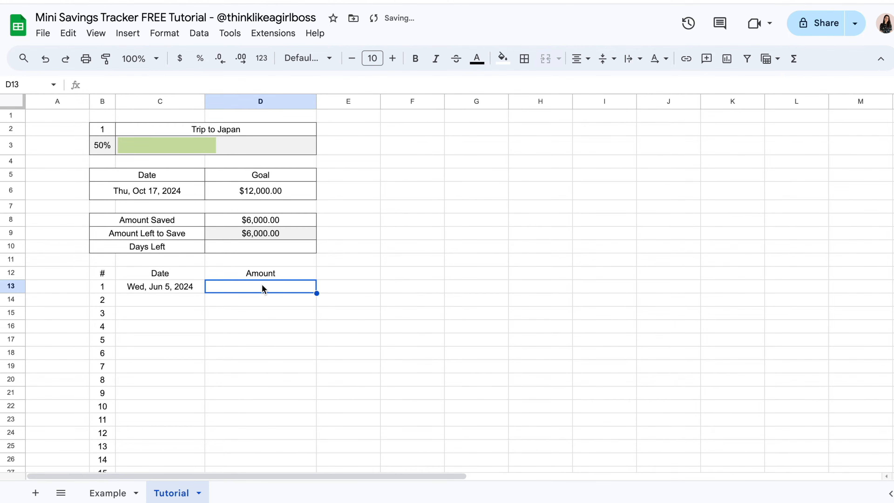
{"action": "left_click", "coordinate": [167, 286]}
{"action": "double_click", "coordinate": [167, 286]}
{"action": "left_click", "coordinate": [277, 310]}
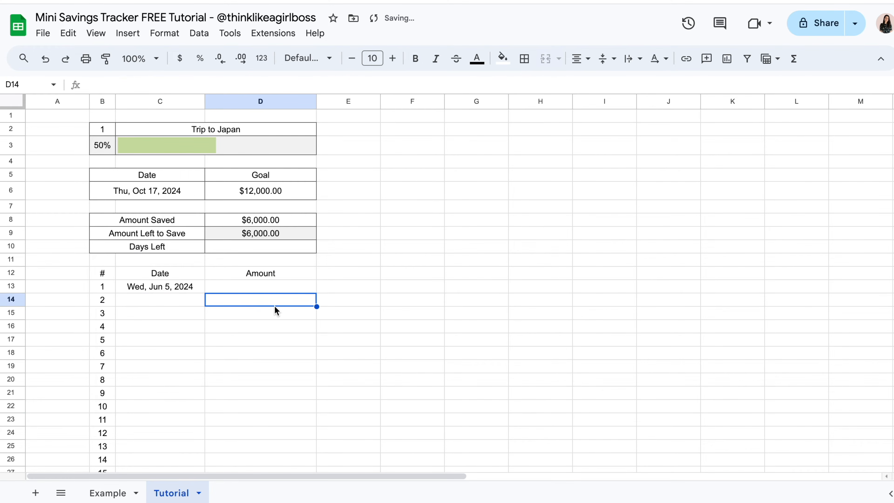
{"action": "left_click", "coordinate": [183, 290]}
Enter 1000 as the first savings log amount in D13.
{"action": "left_click", "coordinate": [229, 288]}
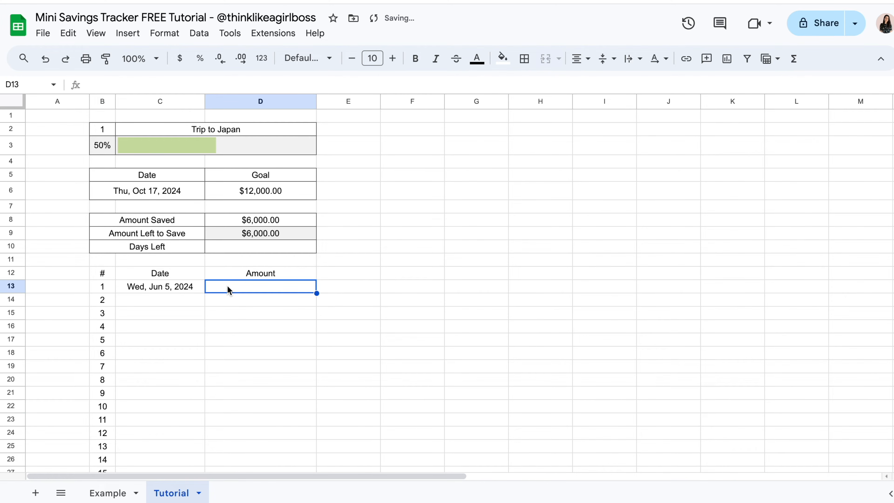
{"action": "type", "text": "1000"}
{"action": "left_click", "coordinate": [464, 326]}
Format the savings log amounts D13:D112 as currency.
{"action": "left_click", "coordinate": [270, 291]}
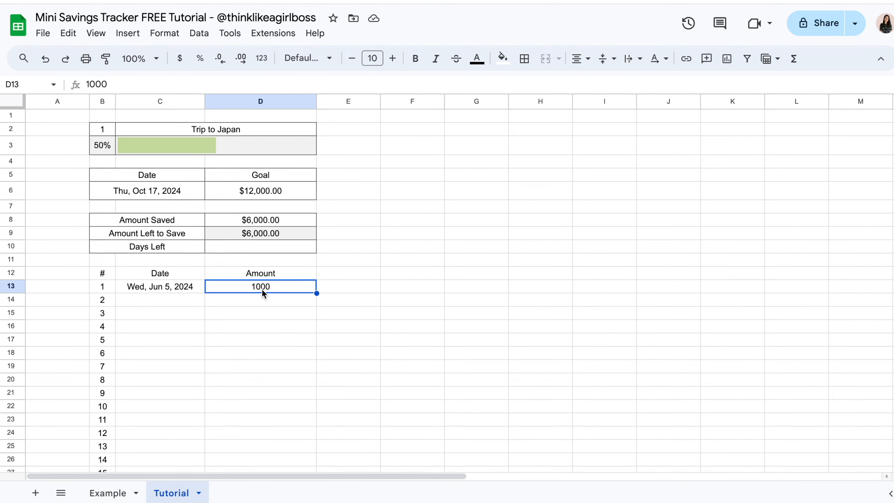
{"action": "left_click_drag", "start_coordinate": [235, 289], "coordinate": [244, 371]}
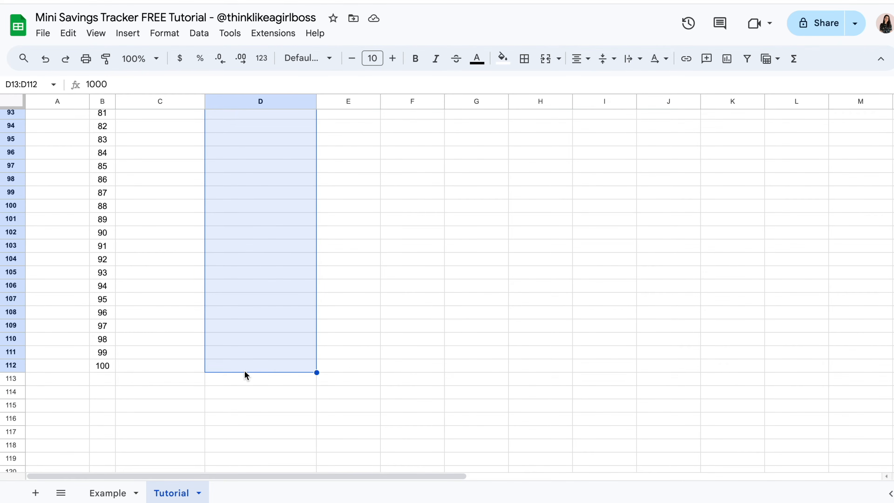
{"action": "left_click", "coordinate": [183, 63]}
{"action": "scroll", "coordinate": [260, 203], "scroll_direction": "up", "scroll_amount": 20}
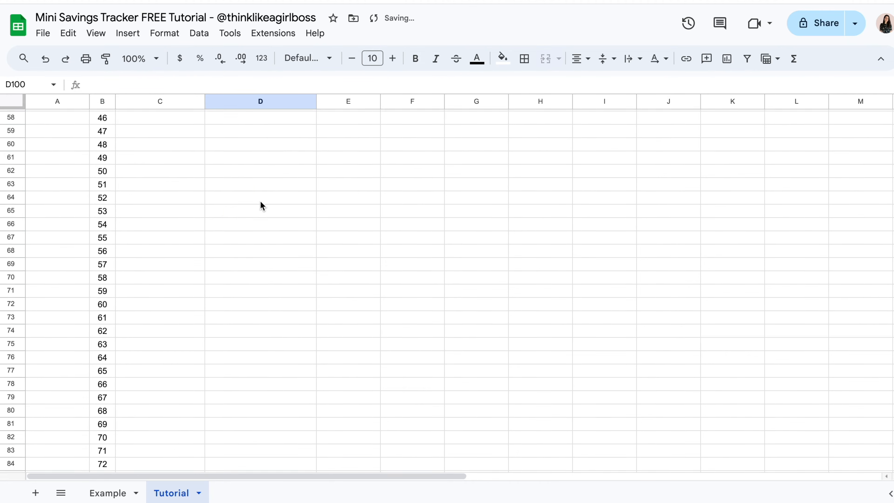
{"action": "left_click", "coordinate": [412, 380]}
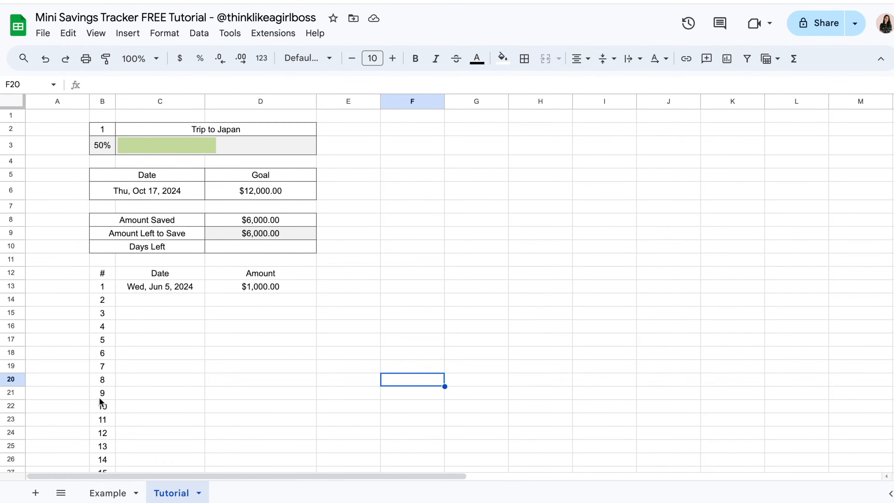
Add an outer border around the whole savings log, B12:D112.
{"action": "left_click", "coordinate": [106, 277]}
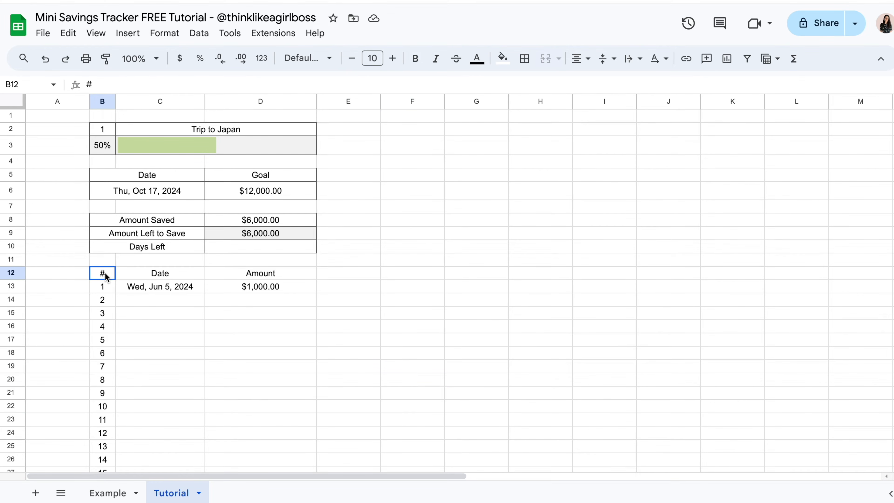
{"action": "left_click_drag", "start_coordinate": [106, 277], "coordinate": [201, 356]}
{"action": "scroll", "coordinate": [201, 355], "scroll_direction": "down", "scroll_amount": 20}
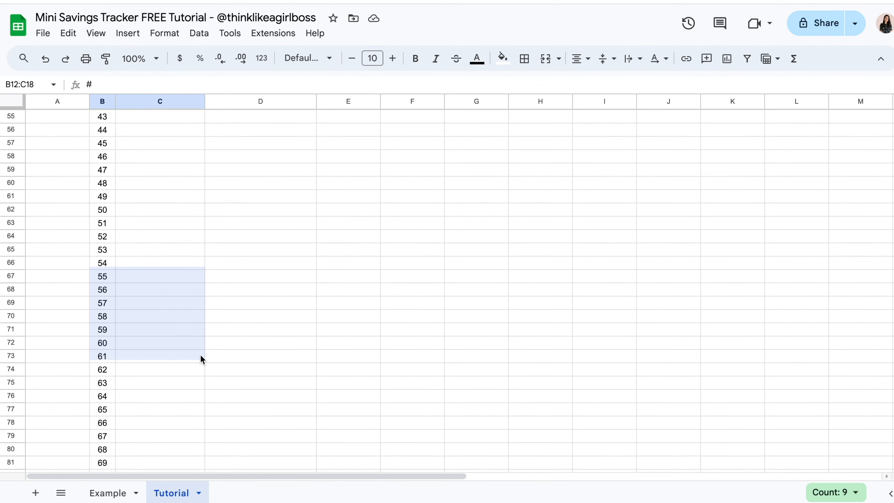
{"action": "scroll", "coordinate": [200, 355], "scroll_direction": "down", "scroll_amount": 5}
{"action": "left_click_drag", "start_coordinate": [199, 355], "coordinate": [238, 400]}
{"action": "scroll", "coordinate": [250, 276], "scroll_direction": "up", "scroll_amount": 20}
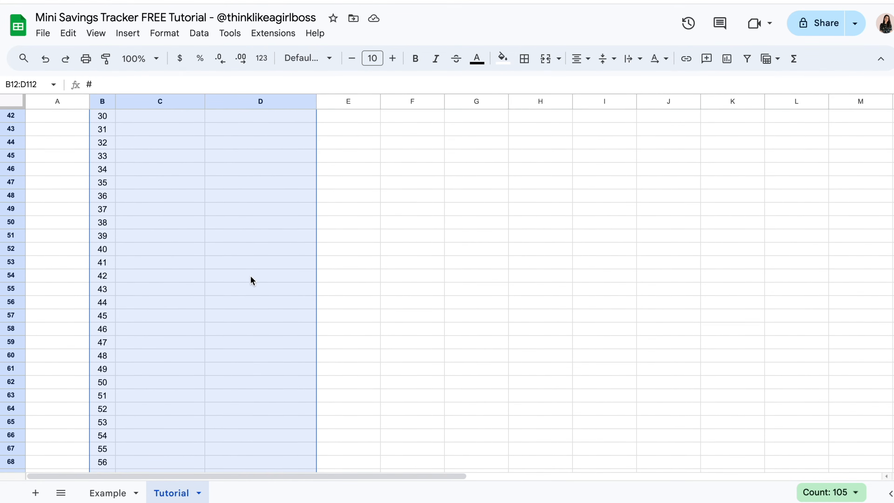
{"action": "left_click", "coordinate": [524, 59]}
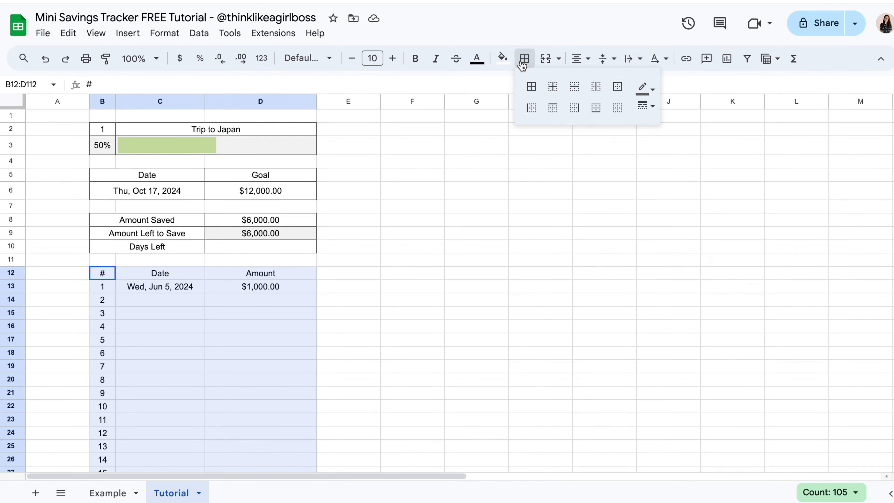
{"action": "left_click", "coordinate": [624, 91]}
{"action": "left_click", "coordinate": [476, 286]}
{"action": "scroll", "coordinate": [409, 371], "scroll_direction": "down", "scroll_amount": 20}
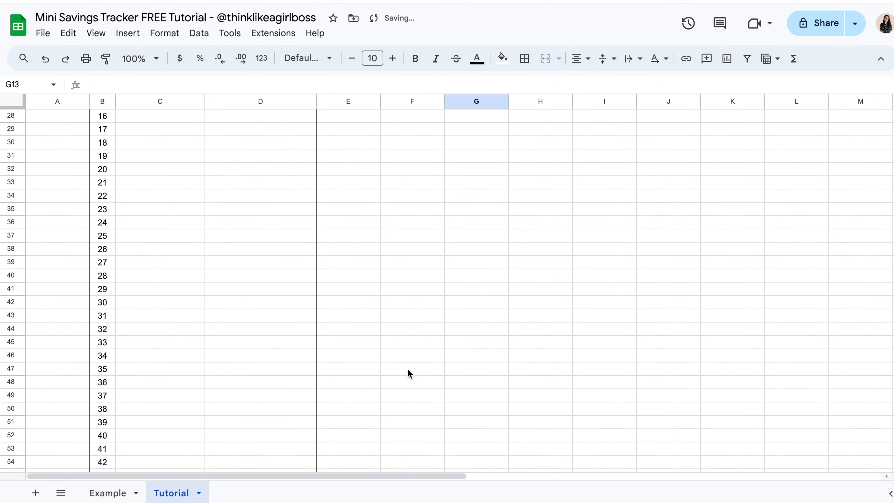
{"action": "scroll", "coordinate": [409, 369], "scroll_direction": "up", "scroll_amount": 20}
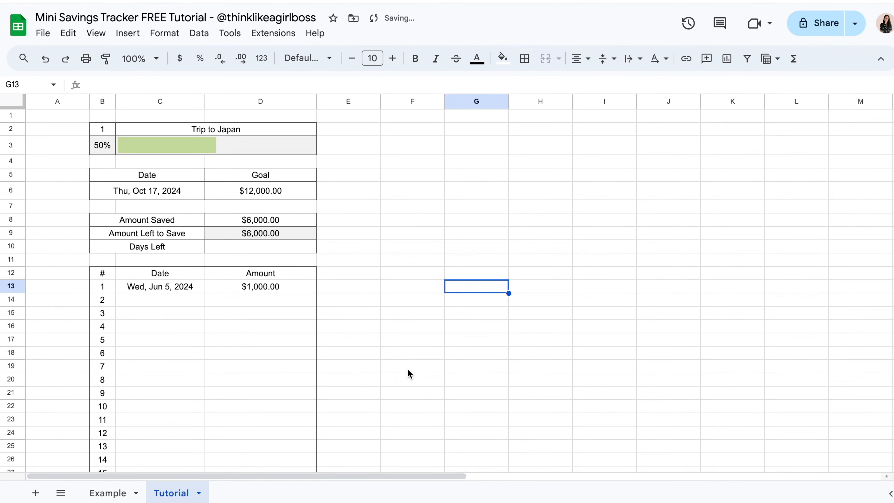
{"action": "left_click", "coordinate": [268, 222]}
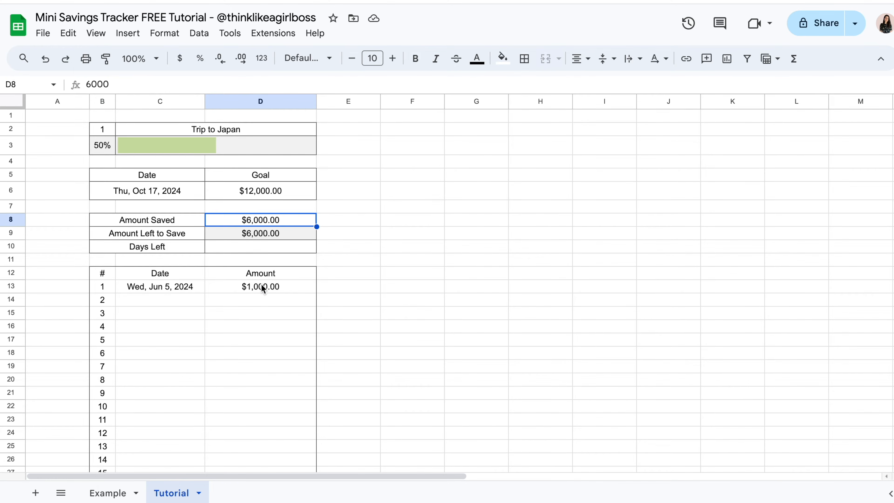
{"action": "left_click", "coordinate": [261, 285]}
{"action": "left_click", "coordinate": [261, 302]}
{"action": "left_click", "coordinate": [261, 313]}
{"action": "left_click", "coordinate": [260, 327]}
{"action": "left_click", "coordinate": [260, 353]}
{"action": "left_click", "coordinate": [260, 379]}
Replace the fixed Amount Saved value in D8 with the formula =SUM(D13:D112), totalling the log amounts.
{"action": "left_click", "coordinate": [267, 220]}
{"action": "key", "text": "Delete"}
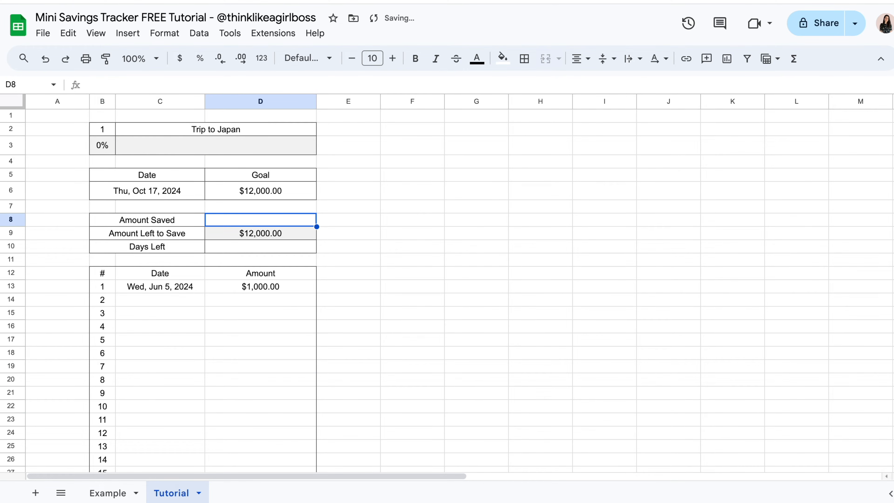
{"action": "type", "text": "="}
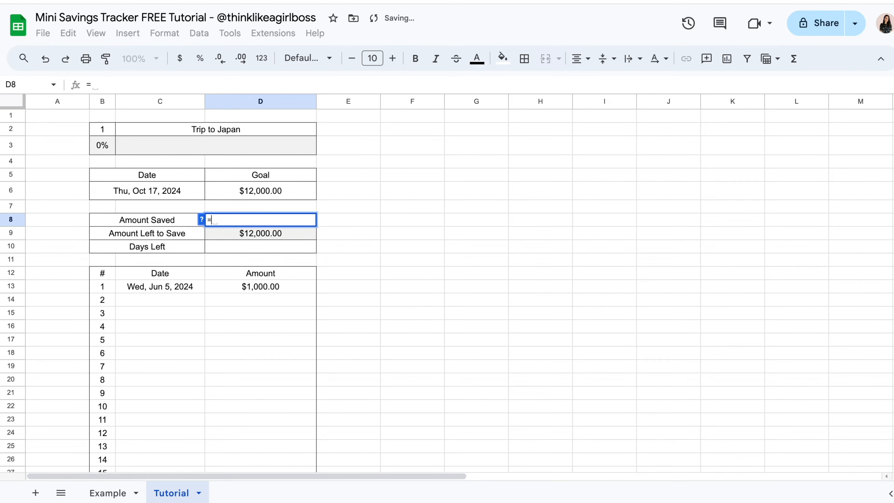
{"action": "type", "text": "SUM"}
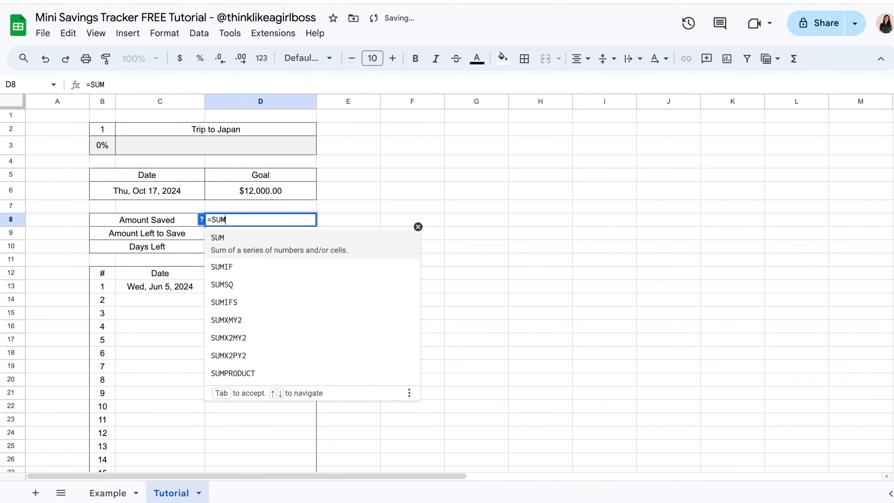
{"action": "type", "text": "("}
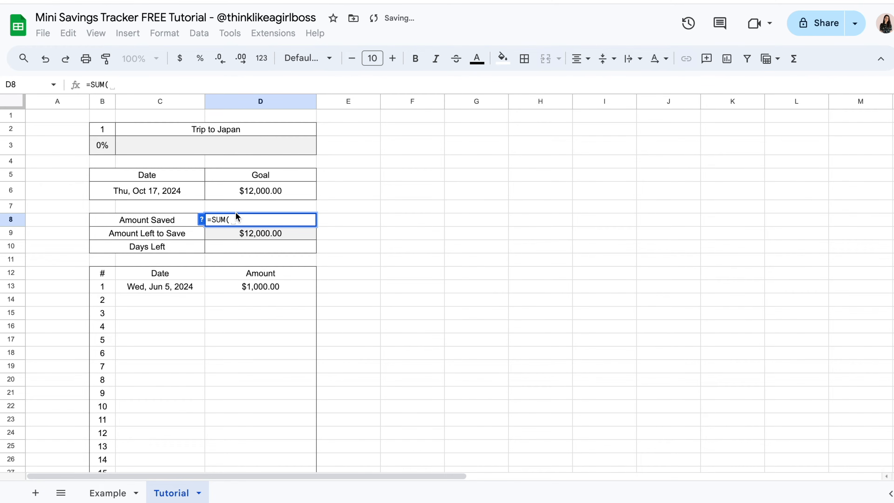
{"action": "left_click", "coordinate": [227, 289]}
{"action": "left_click_drag", "start_coordinate": [227, 289], "coordinate": [240, 401]}
{"action": "scroll", "coordinate": [240, 373], "scroll_direction": "down", "scroll_amount": 8}
{"action": "scroll", "coordinate": [240, 400], "scroll_direction": "down", "scroll_amount": 20}
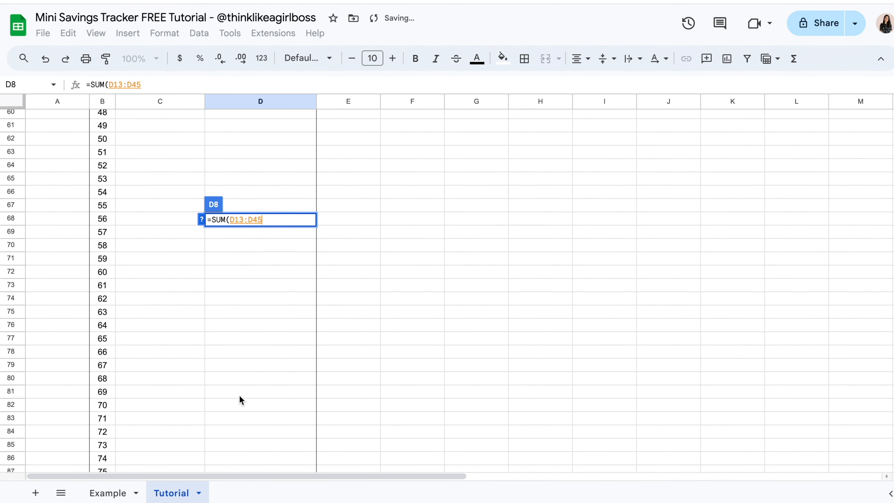
{"action": "scroll", "coordinate": [240, 396], "scroll_direction": "down", "scroll_amount": 1}
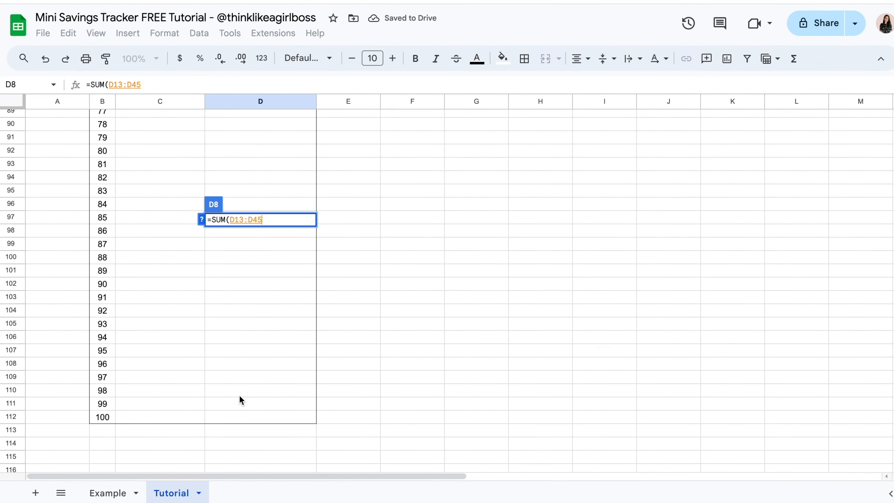
{"action": "left_click_drag", "start_coordinate": [240, 396], "coordinate": [239, 417]}
{"action": "scroll", "coordinate": [271, 317], "scroll_direction": "up", "scroll_amount": 20}
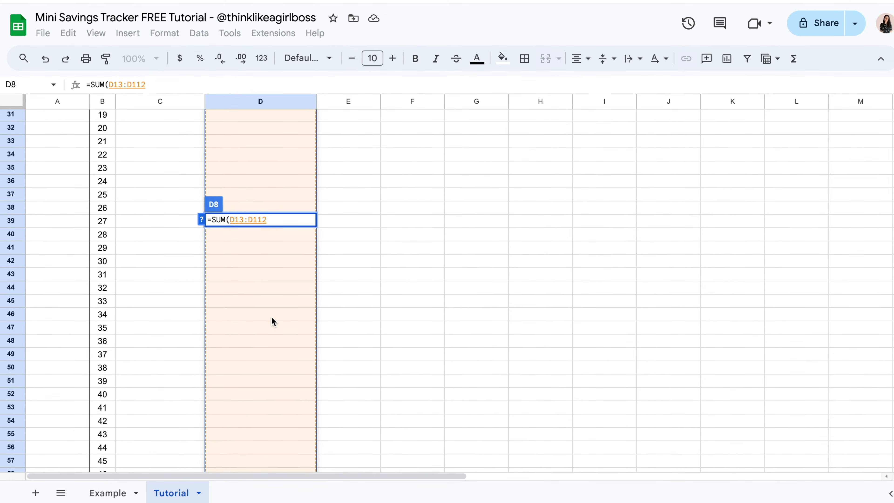
{"action": "scroll", "coordinate": [266, 370], "scroll_direction": "down", "scroll_amount": 20}
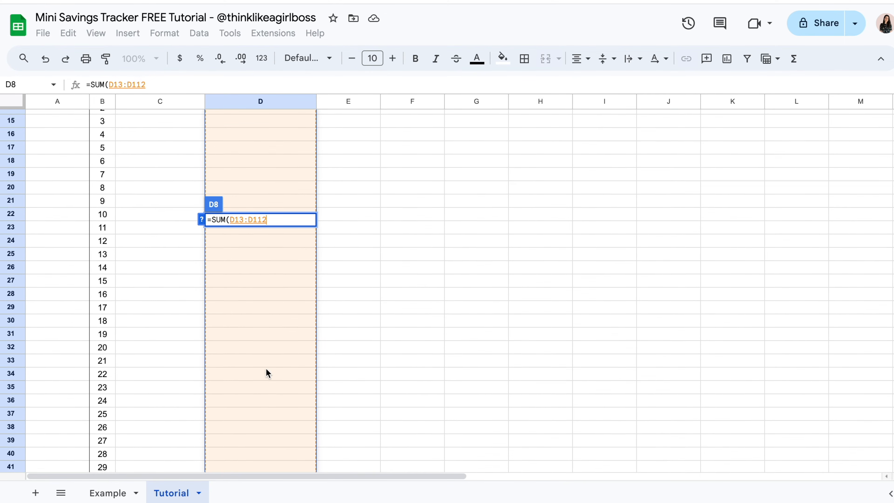
{"action": "scroll", "coordinate": [266, 368], "scroll_direction": "down", "scroll_amount": 10}
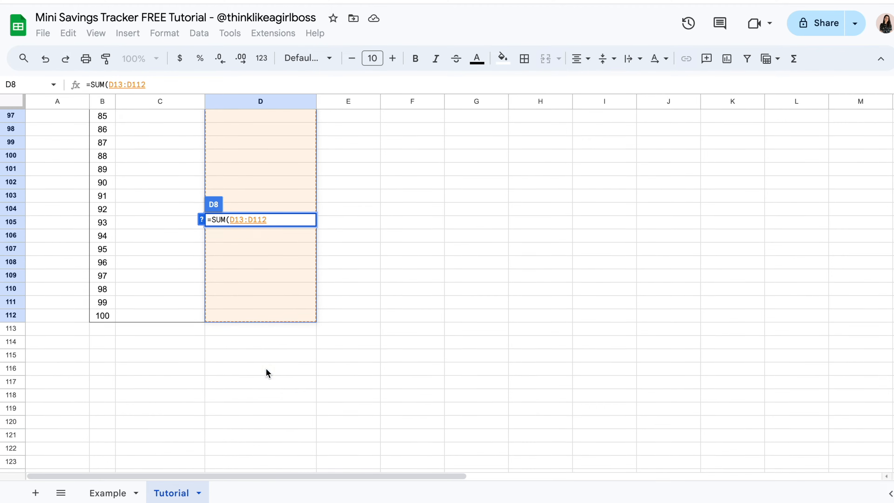
{"action": "scroll", "coordinate": [280, 288], "scroll_direction": "up", "scroll_amount": 20}
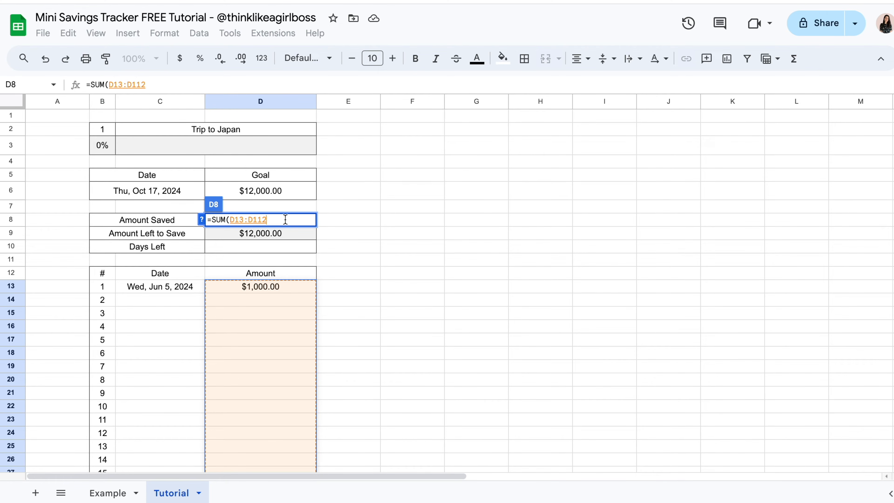
{"action": "type", "text": ")"}
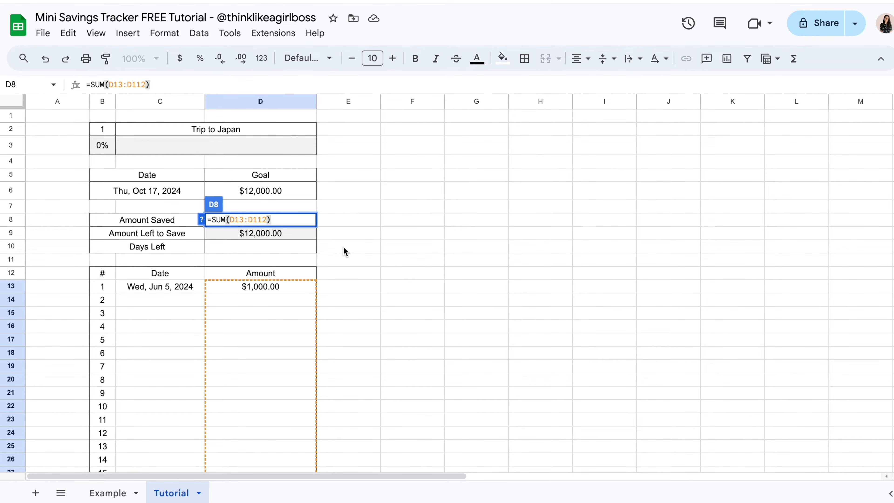
{"action": "key", "text": "Return"}
{"action": "left_click", "coordinate": [401, 273]}
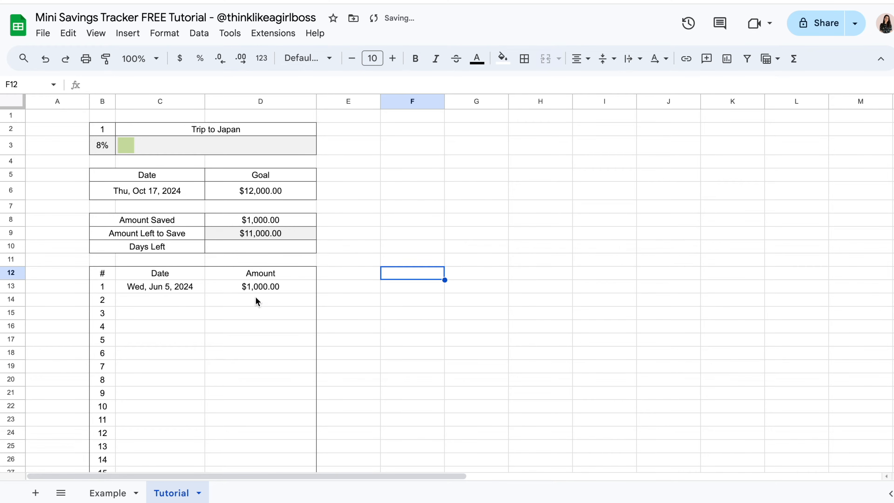
Add the second and third log amounts, 1000 in D14 and 50 in D15.
{"action": "left_click", "coordinate": [256, 303]}
{"action": "type", "text": "1000"}
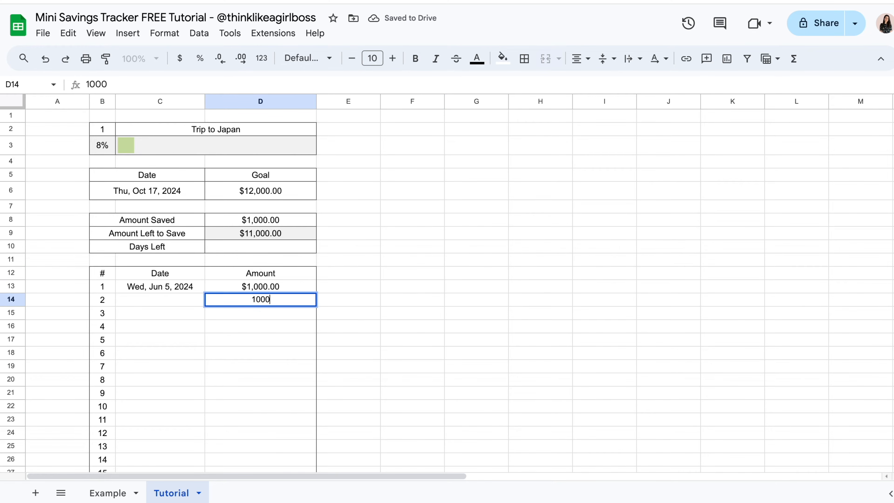
{"action": "key", "text": "Return"}
{"action": "type", "text": "50"}
{"action": "key", "text": "Return"}
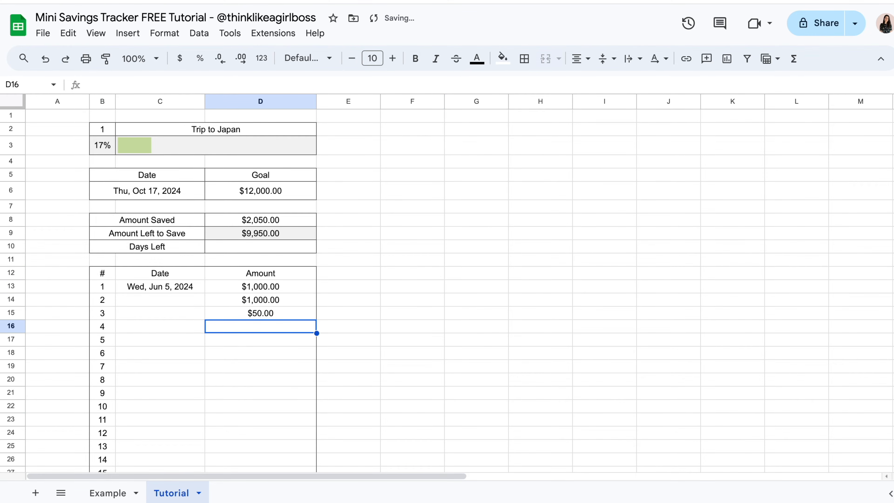
Review the Amount Saved and Amount Left to Save formulas in D8 and D9, and inspect the full range summed by D8.
{"action": "left_click", "coordinate": [259, 220]}
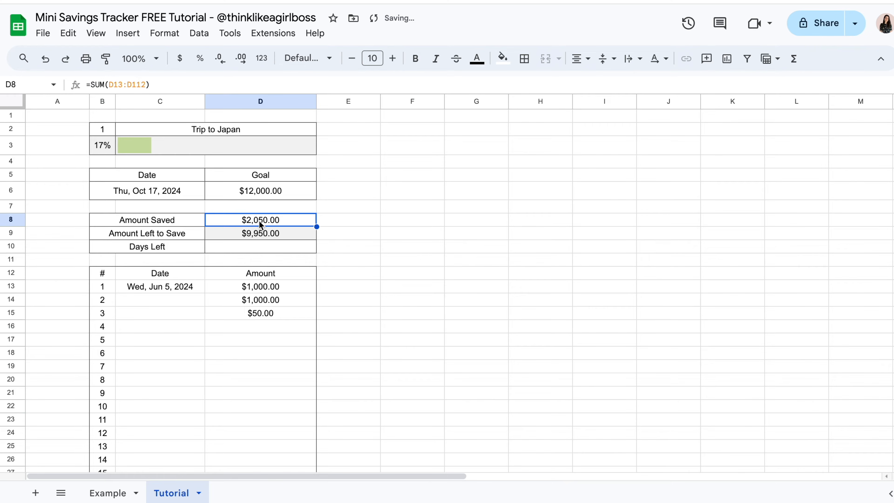
{"action": "left_click", "coordinate": [263, 236]}
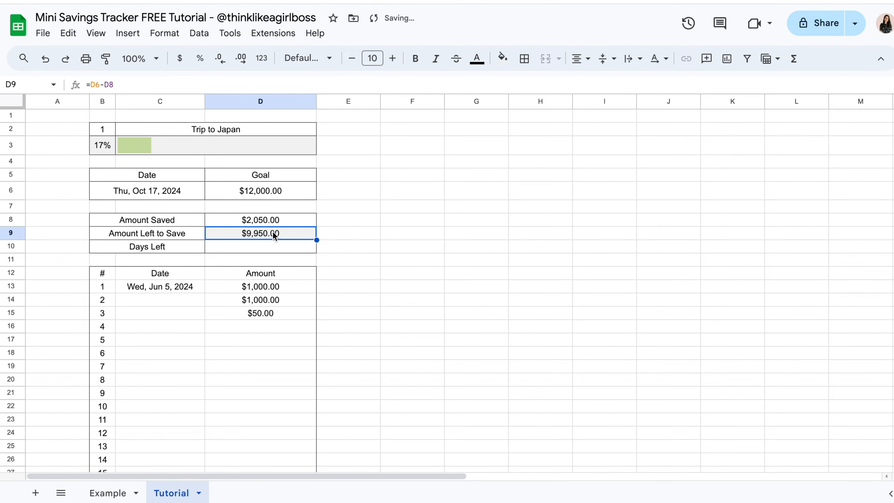
{"action": "left_click", "coordinate": [279, 221]}
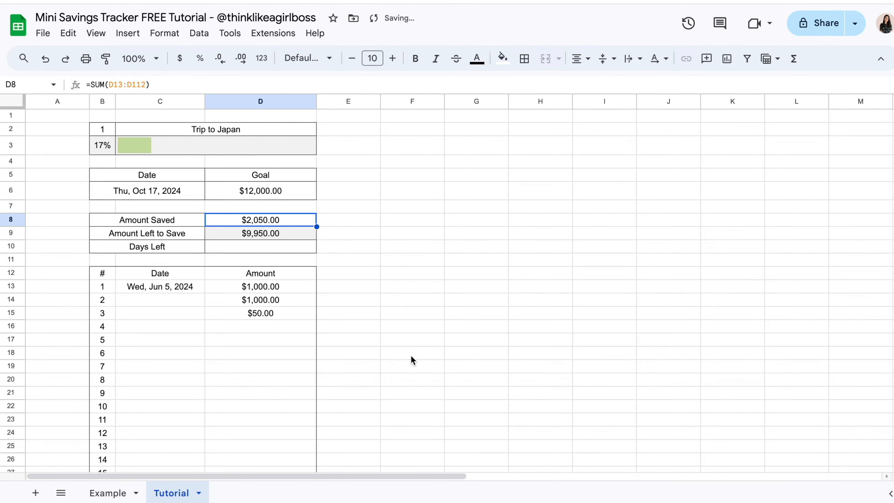
{"action": "double_click", "coordinate": [252, 220]}
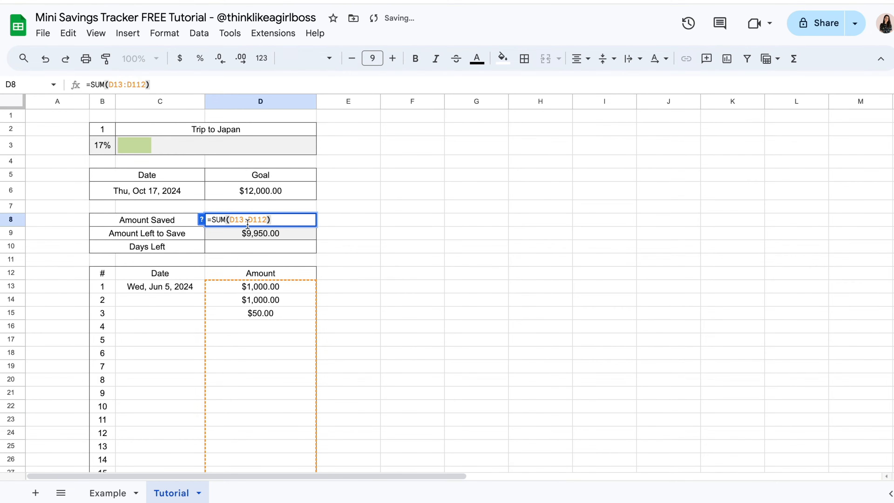
{"action": "scroll", "coordinate": [288, 360], "scroll_direction": "down", "scroll_amount": 20}
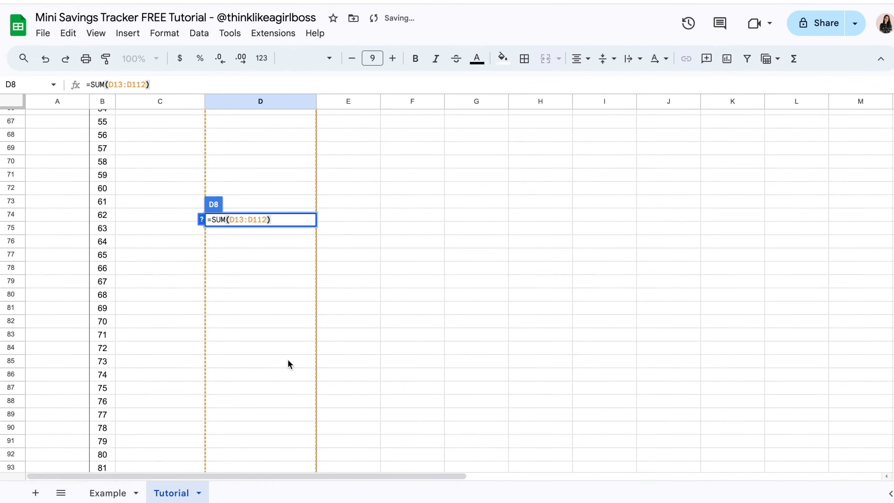
{"action": "scroll", "coordinate": [288, 362], "scroll_direction": "down", "scroll_amount": 6}
{"action": "scroll", "coordinate": [328, 235], "scroll_direction": "up", "scroll_amount": 20}
{"action": "scroll", "coordinate": [292, 344], "scroll_direction": "down", "scroll_amount": 20}
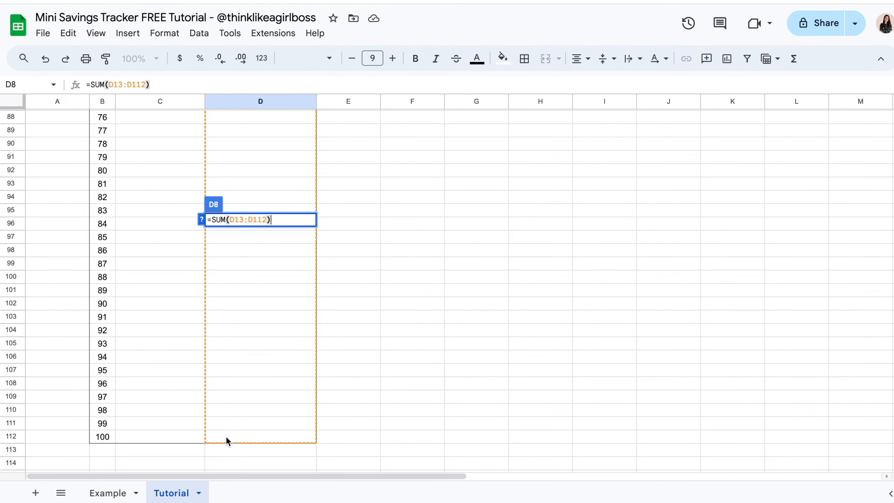
Finish the Amount Saved formula =SUM(D13:D112) in D8 and fill that cell with the lightest grey.
{"action": "scroll", "coordinate": [284, 356], "scroll_direction": "up", "scroll_amount": 20}
{"action": "key", "text": "Return"}
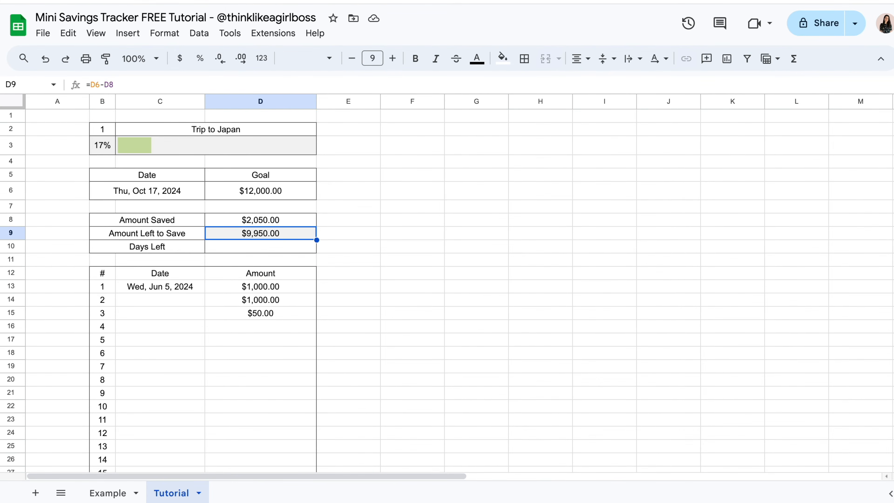
{"action": "left_click", "coordinate": [259, 219]}
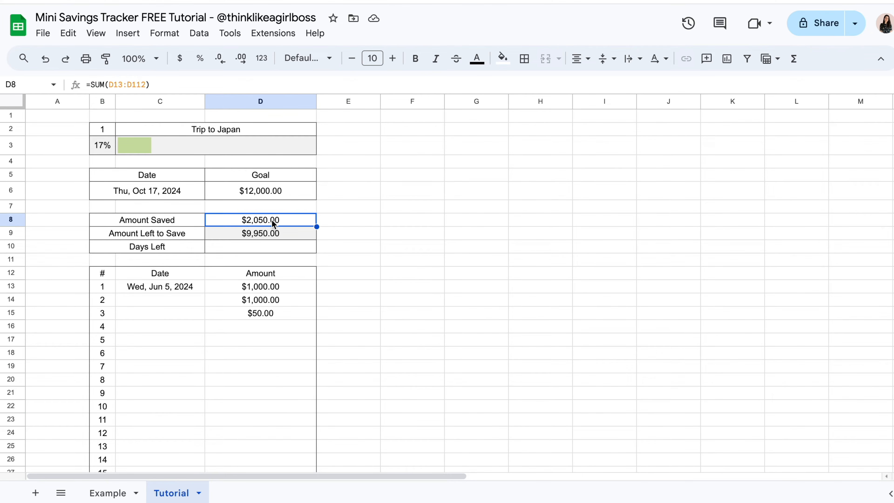
{"action": "left_click", "coordinate": [502, 58]}
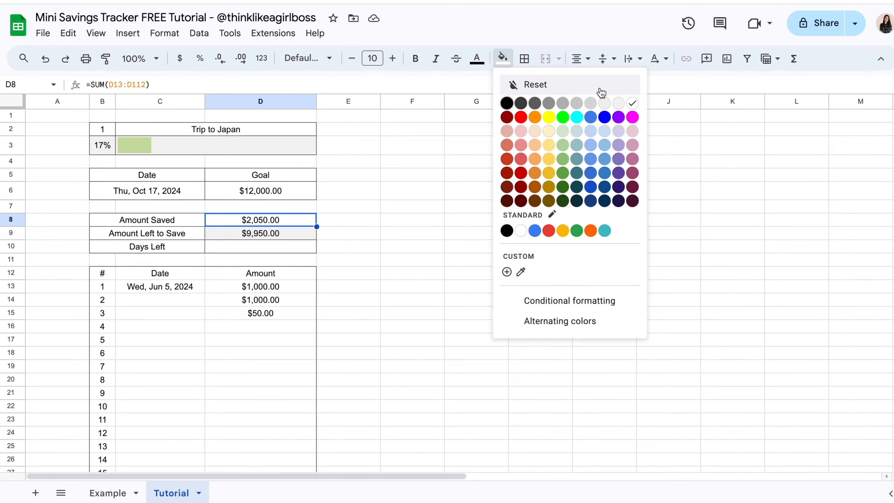
{"action": "left_click", "coordinate": [618, 104]}
{"action": "left_click", "coordinate": [447, 324]}
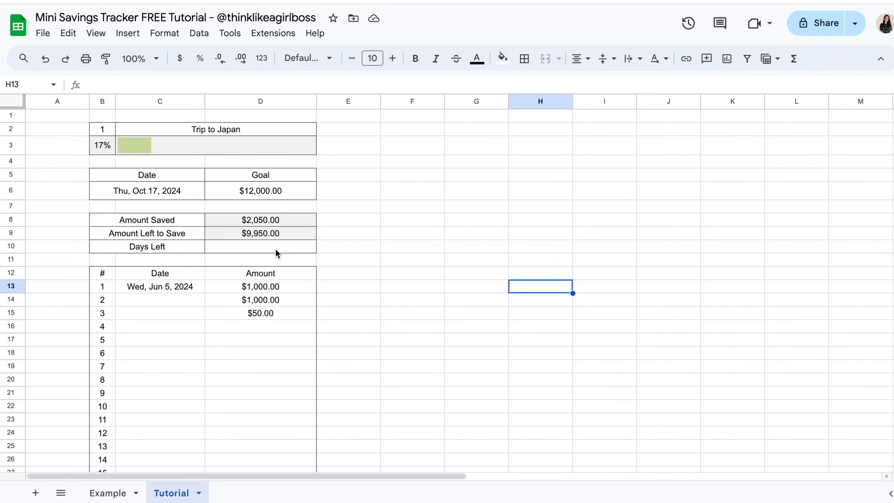
Change the goal date in the merged cell B6:C6 to June 9, 2024 using the calendar.
{"action": "left_click", "coordinate": [275, 248]}
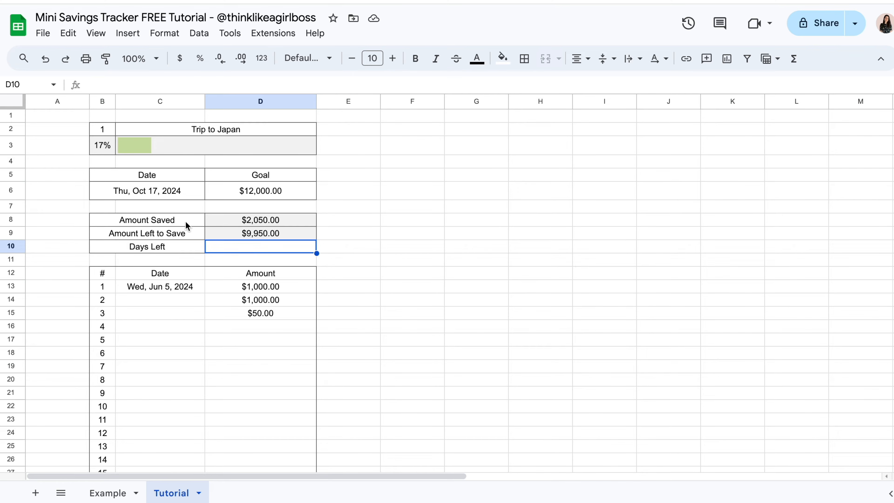
{"action": "left_click", "coordinate": [147, 196]}
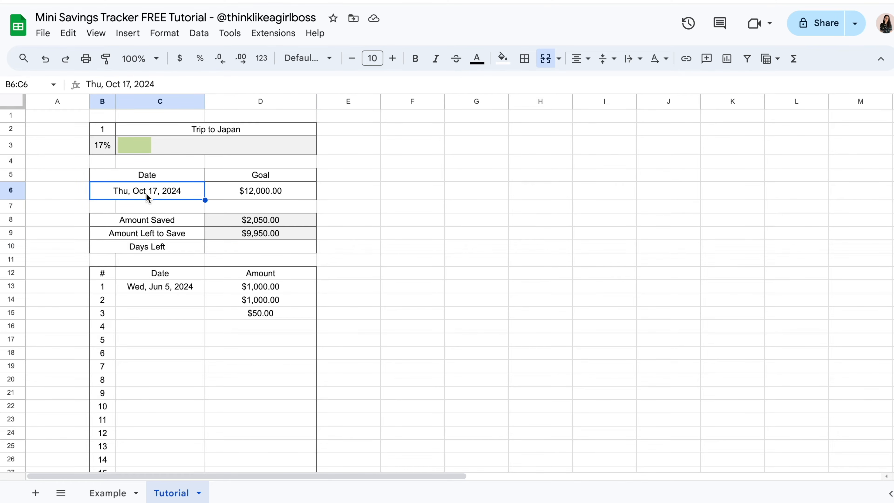
{"action": "double_click", "coordinate": [130, 196]}
{"action": "left_click", "coordinate": [178, 214]}
{"action": "left_click", "coordinate": [178, 214]}
{"action": "left_click", "coordinate": [179, 214]}
{"action": "left_click", "coordinate": [179, 213]}
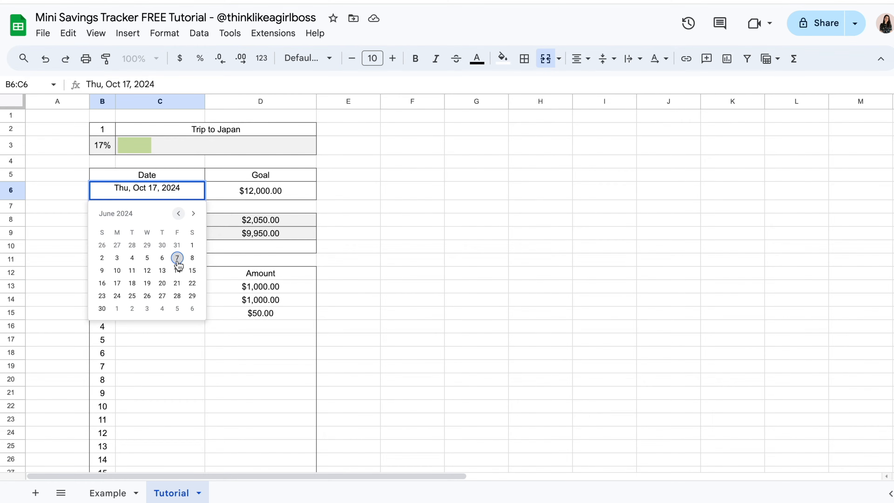
{"action": "left_click", "coordinate": [102, 272]}
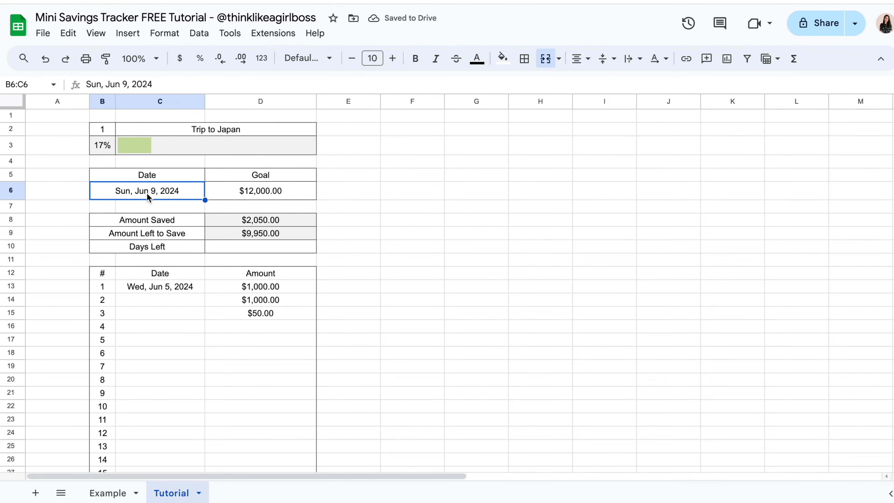
Enter the Days Left formula =B6-TODAY() in D10.
{"action": "left_click", "coordinate": [241, 248]}
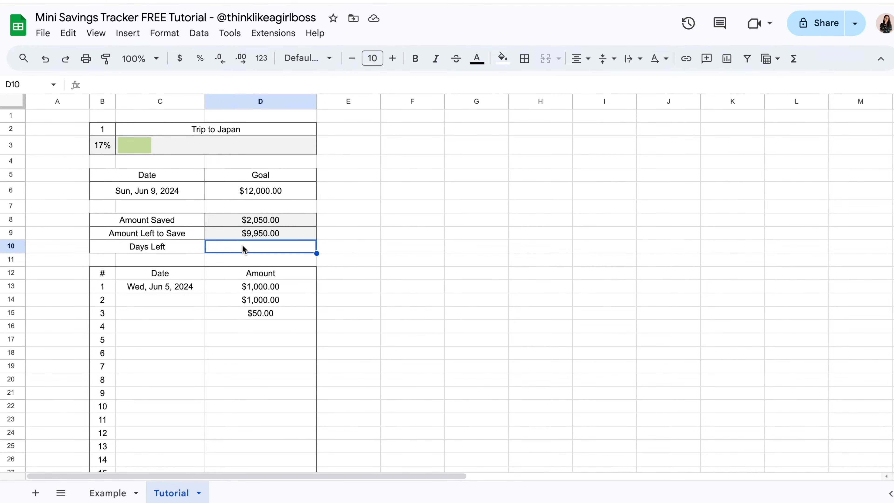
{"action": "type", "text": "="}
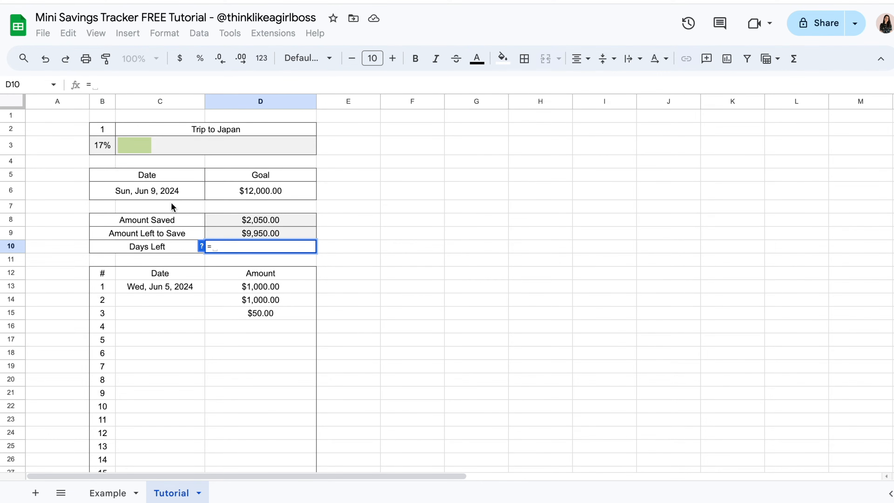
{"action": "left_click", "coordinate": [141, 191]}
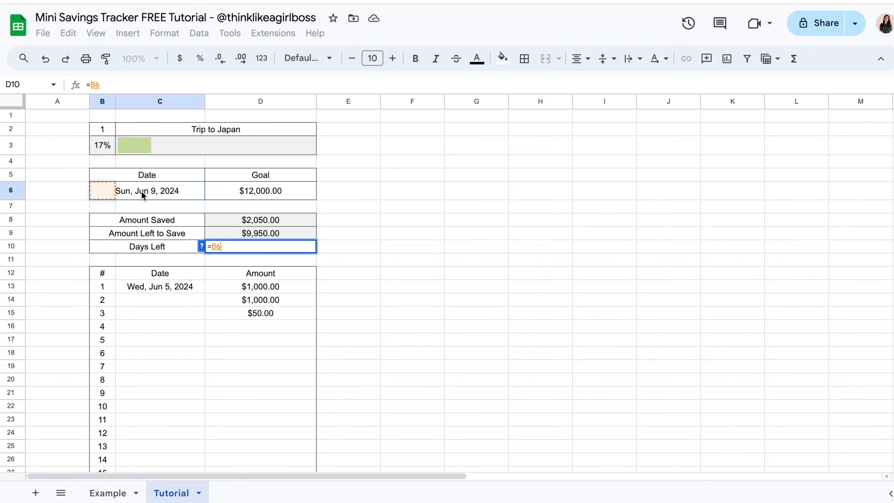
{"action": "type", "text": "-"}
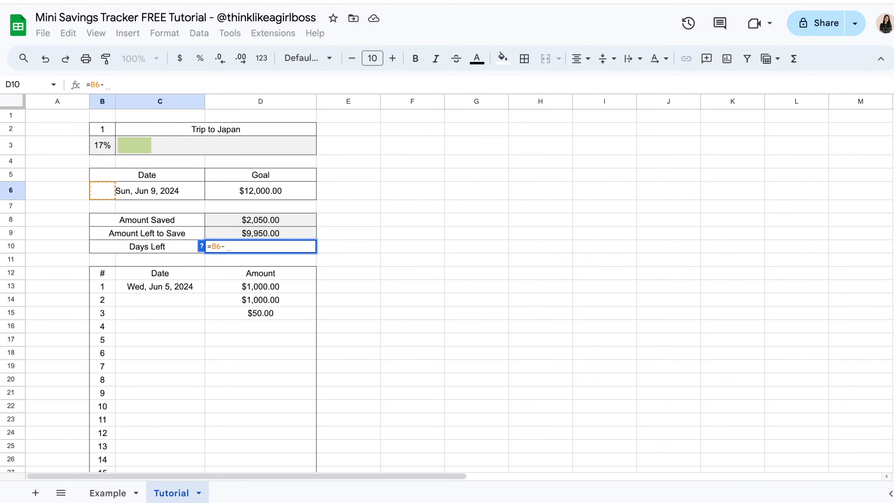
{"action": "type", "text": "TODAY"}
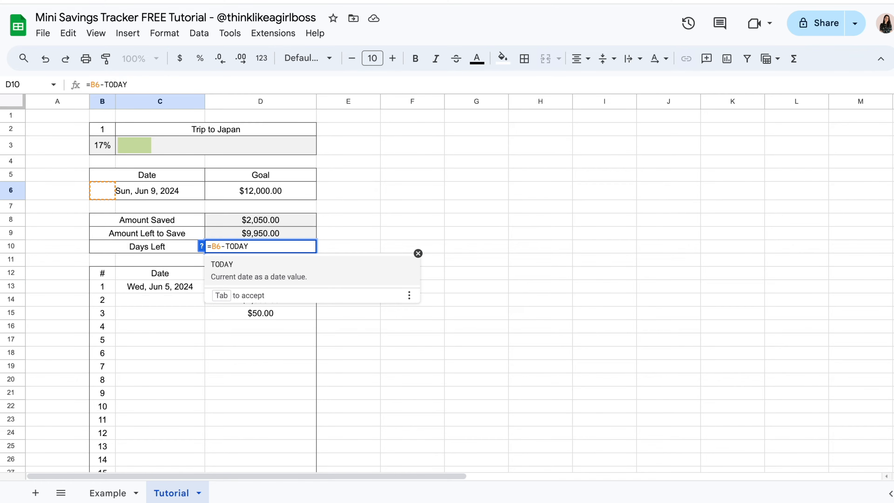
{"action": "type", "text": "()"}
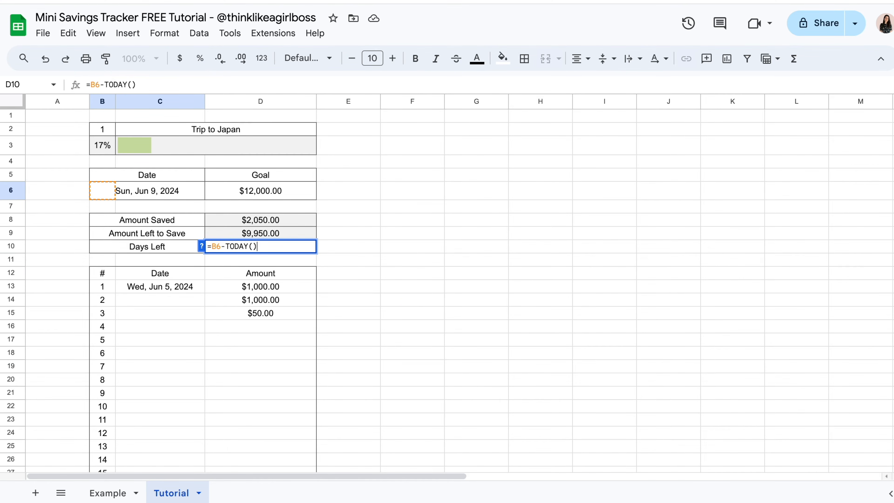
{"action": "left_click", "coordinate": [412, 286]}
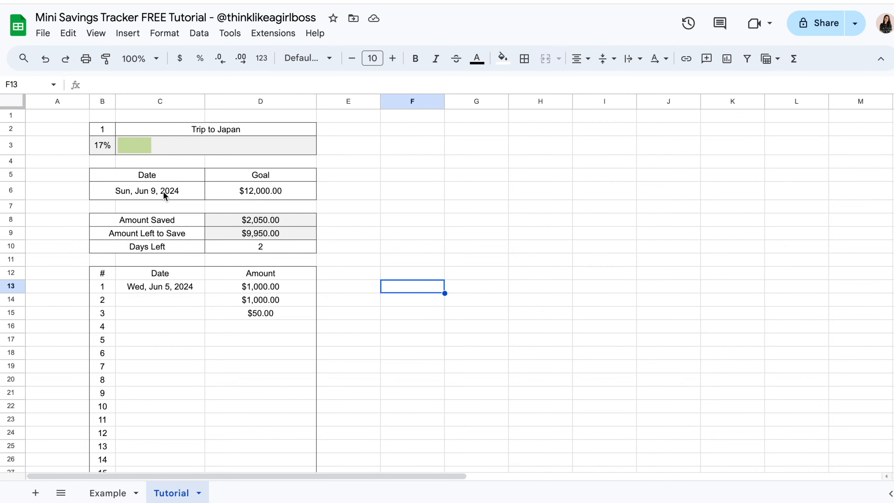
Clear the goal date in B6:C6 to test the Days Left formula without a date.
{"action": "left_click", "coordinate": [260, 247]}
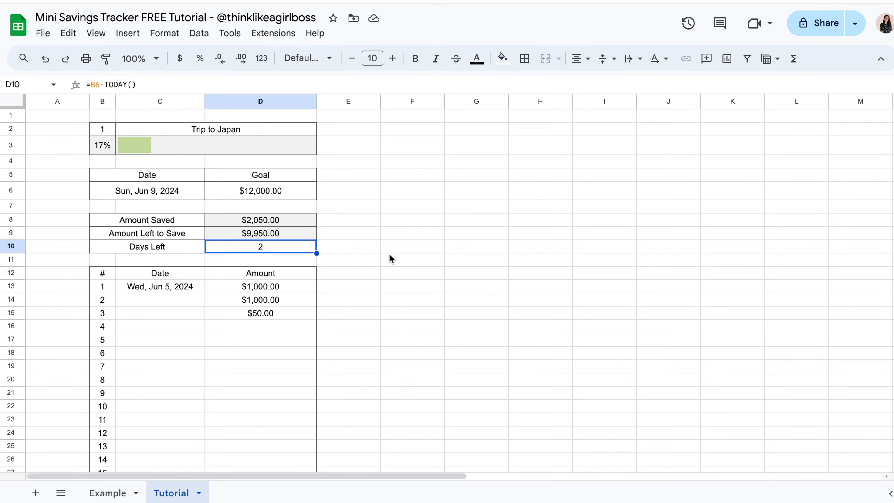
{"action": "left_click", "coordinate": [180, 194]}
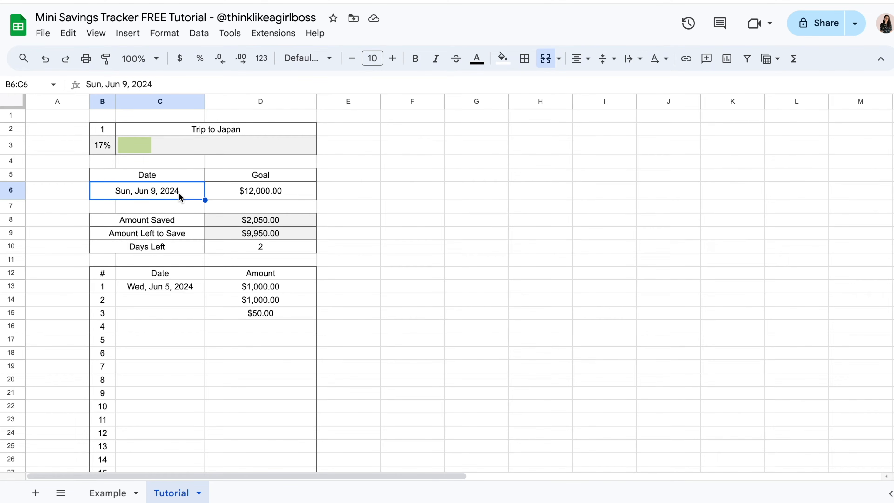
{"action": "key", "text": "Delete"}
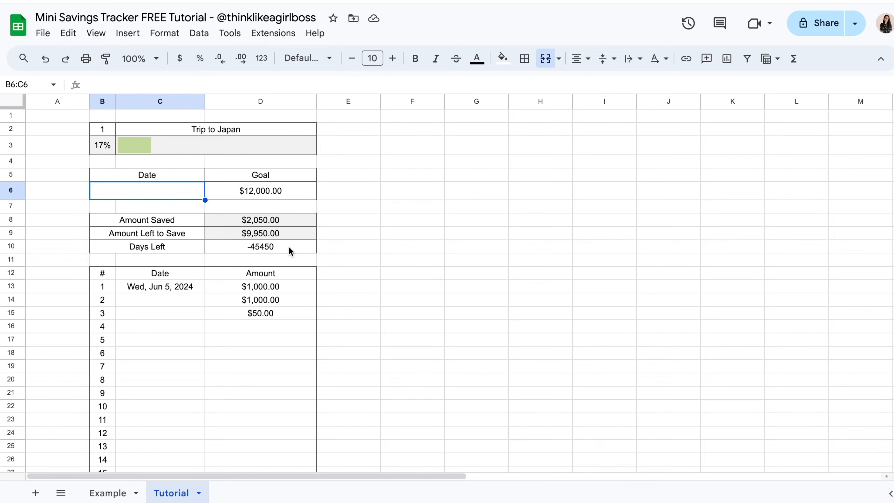
Wrap the Days Left formula in D10 in a blank-date check, making it =IF(B6<>"",B6-TODAY(),"-").
{"action": "left_click", "coordinate": [288, 250]}
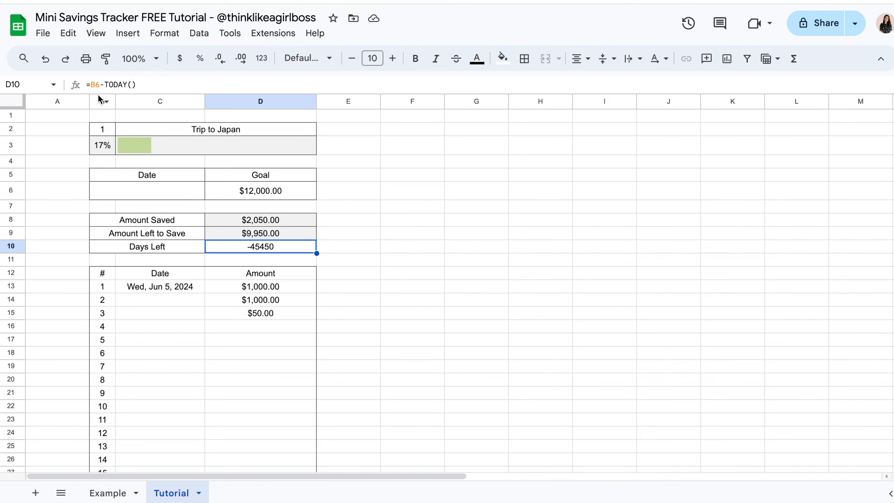
{"action": "left_click", "coordinate": [90, 85]}
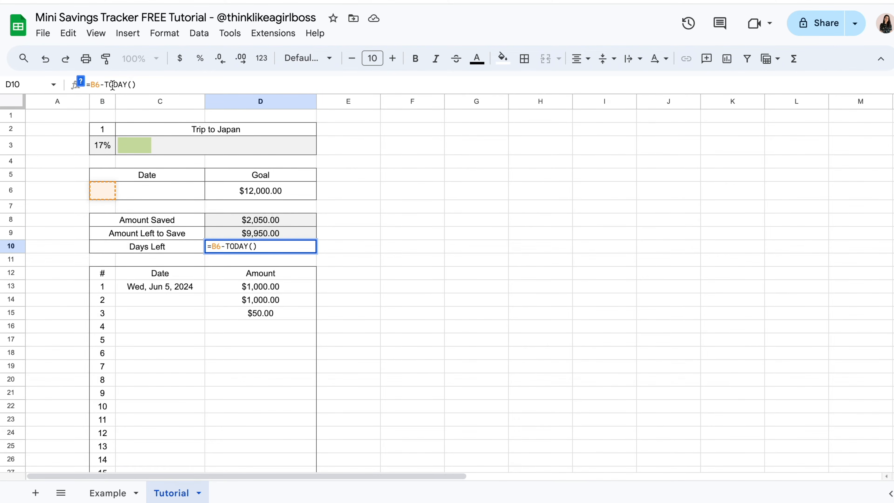
{"action": "type", "text": "IF("}
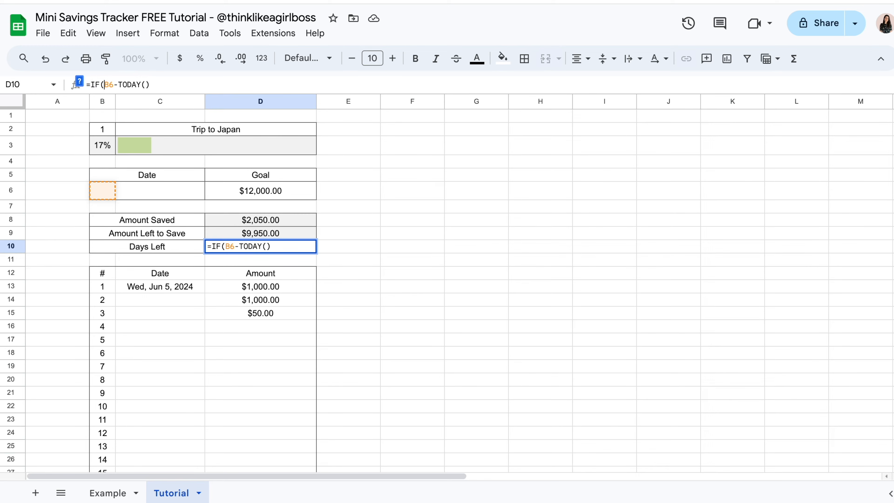
{"action": "type", "text": ","}
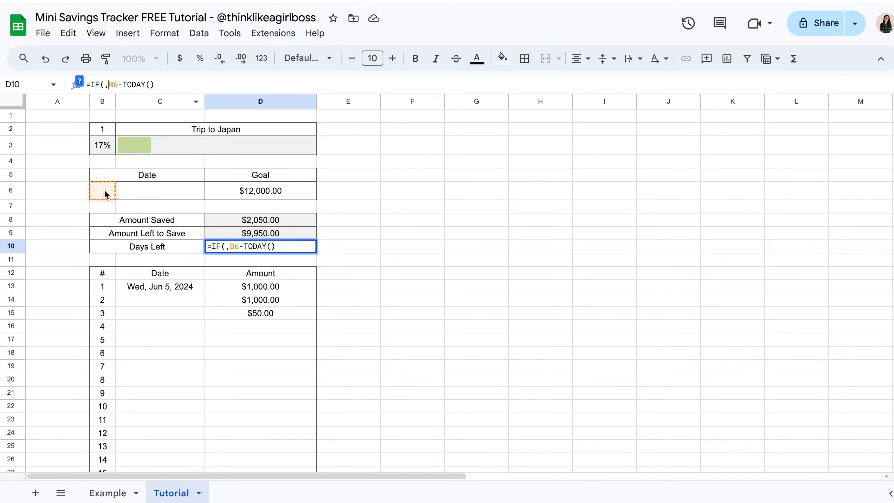
{"action": "left_click", "coordinate": [103, 85]}
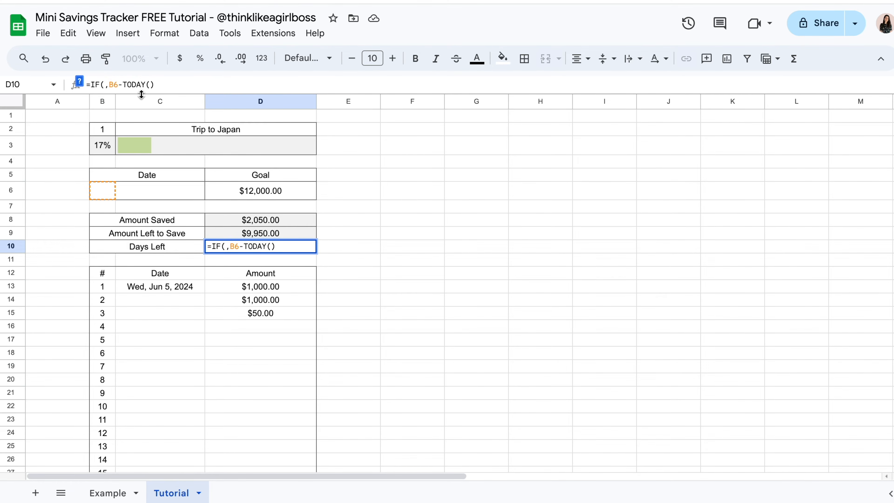
{"action": "left_click", "coordinate": [105, 191]}
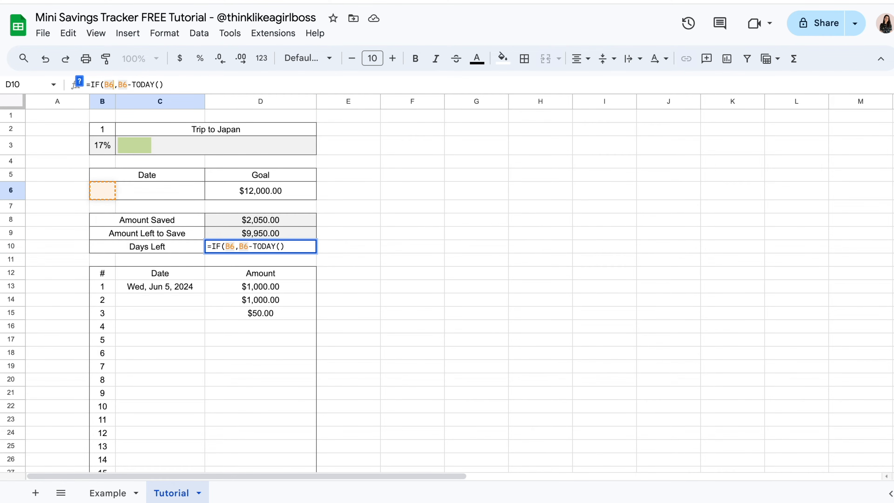
{"action": "type", "text": "<> "}
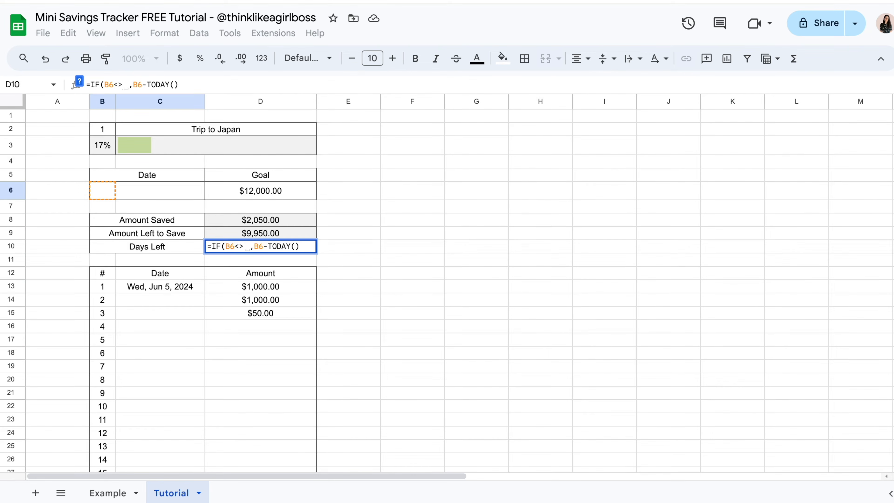
{"action": "type", "text": "\"\""}
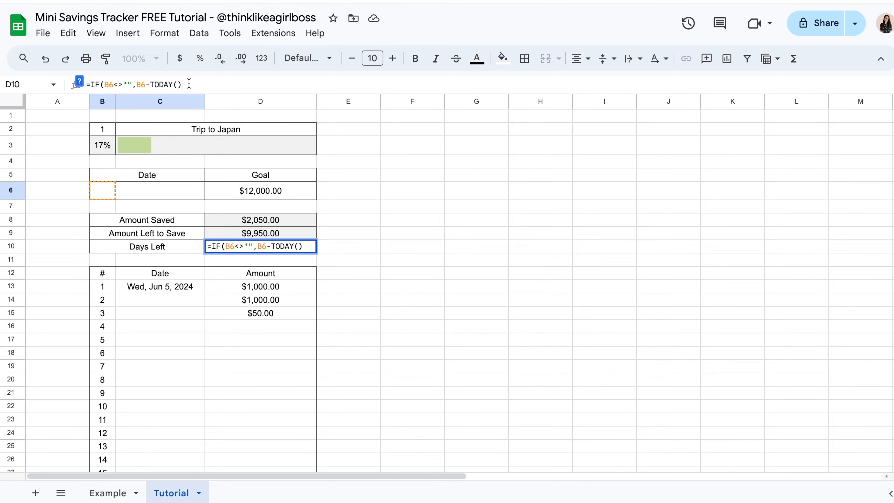
{"action": "type", "text": ",\"-\")"}
{"action": "key", "text": "Return"}
{"action": "left_click", "coordinate": [252, 250]}
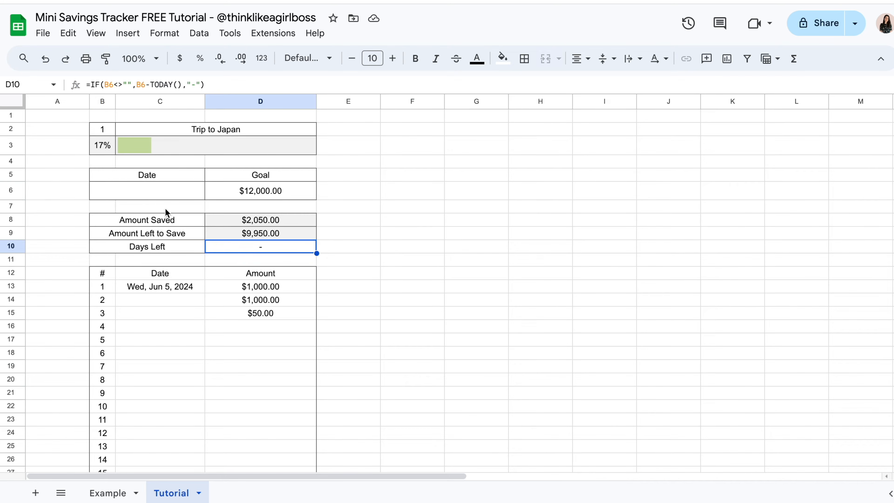
Set the empty goal date in B6:C6 to June 9, 2024 and check Days Left in D10.
{"action": "left_click", "coordinate": [141, 191]}
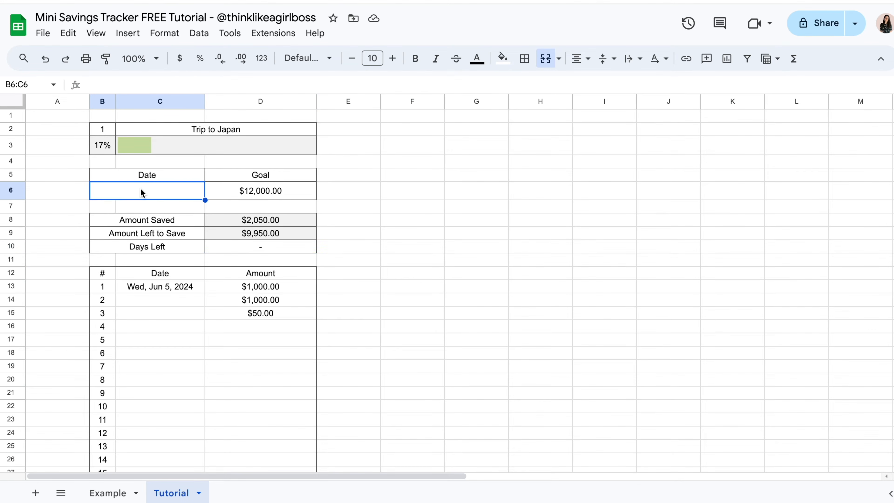
{"action": "left_click", "coordinate": [247, 248]}
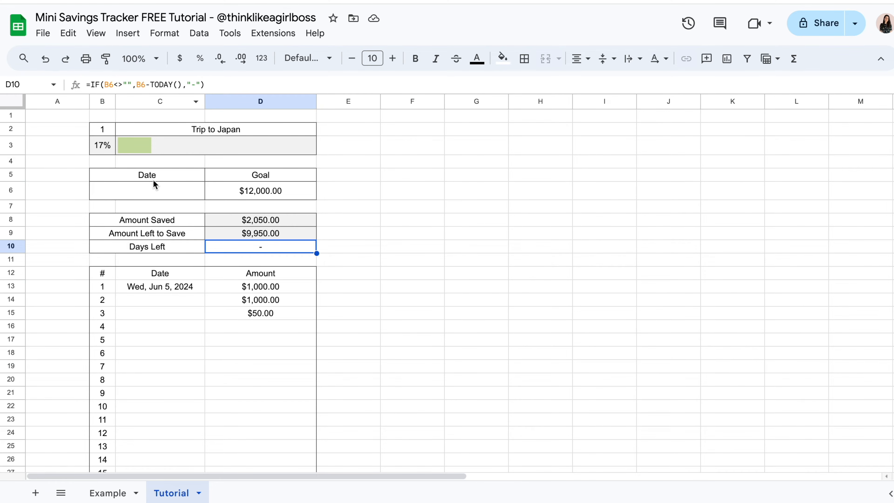
{"action": "double_click", "coordinate": [148, 191]}
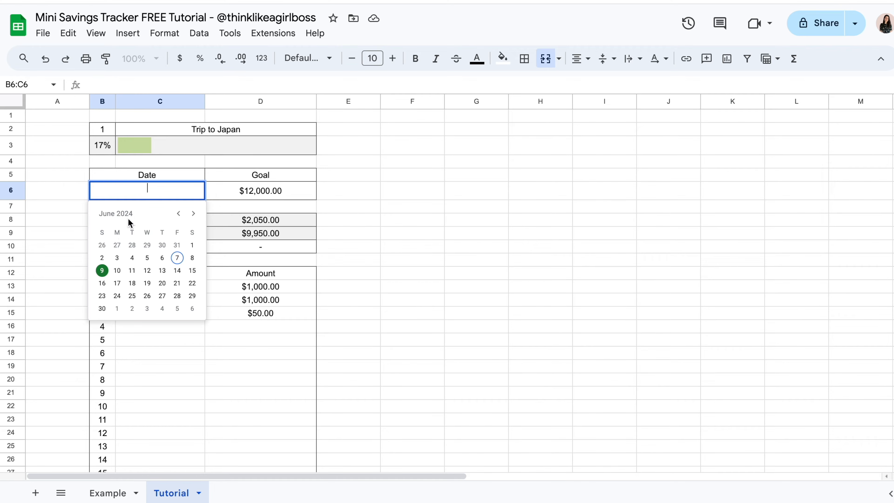
{"action": "left_click", "coordinate": [102, 271]}
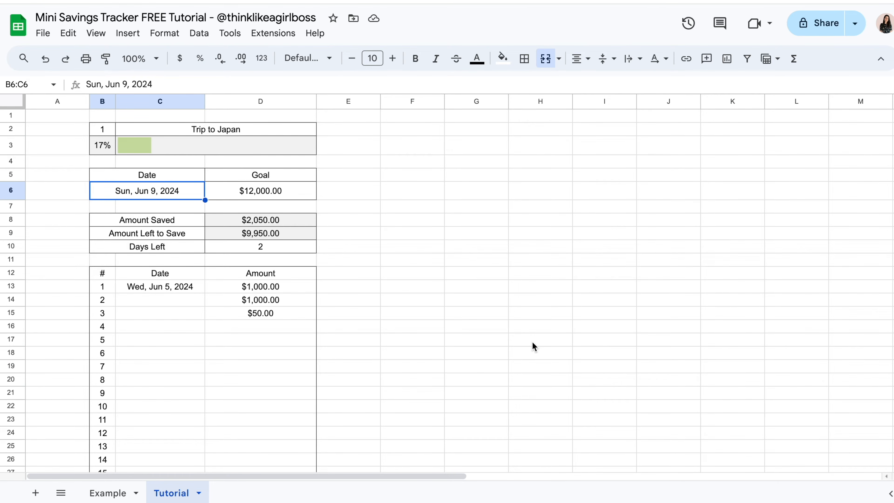
{"action": "left_click", "coordinate": [262, 248]}
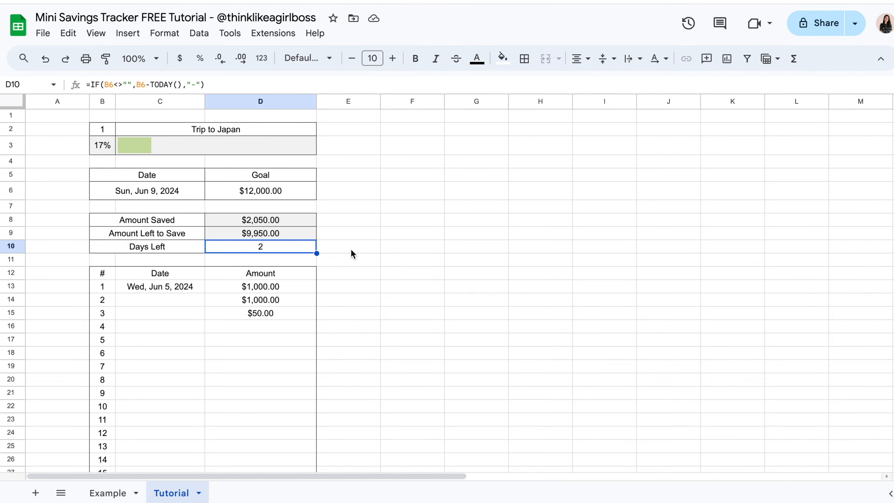
Enter 9950 as the fourth savings amount in D16.
{"action": "left_click", "coordinate": [256, 327]}
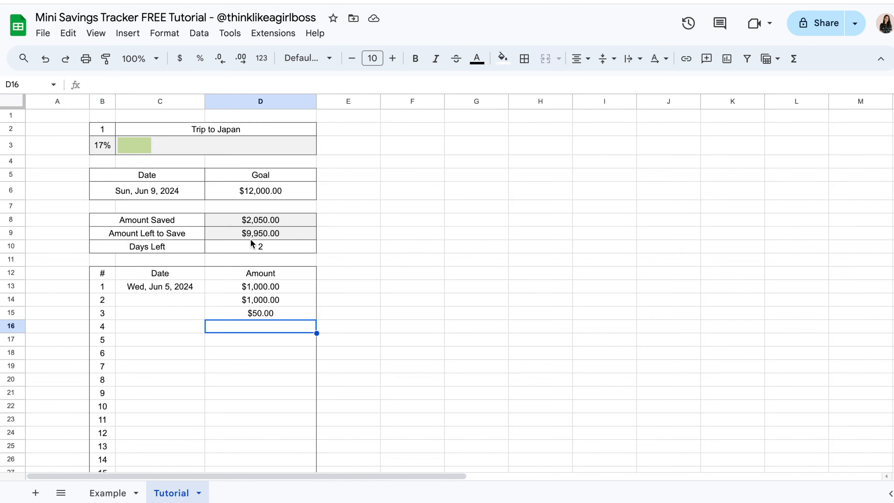
{"action": "type", "text": "9950"}
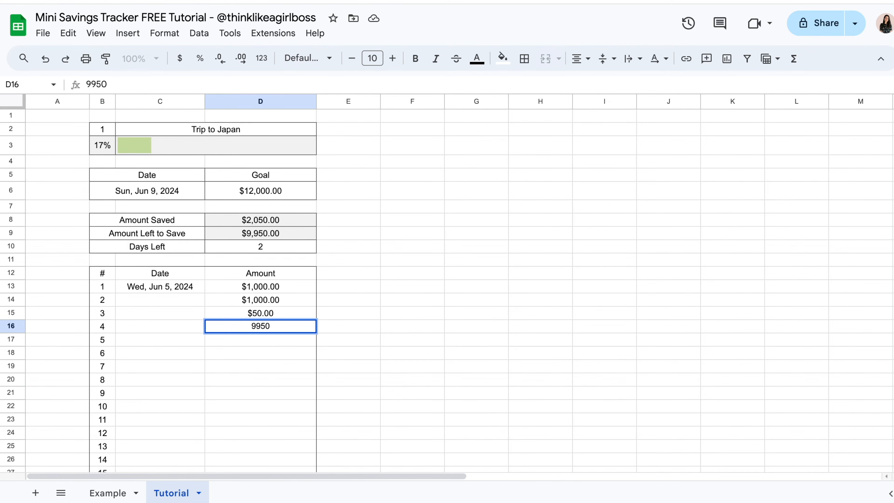
{"action": "key", "text": "Return"}
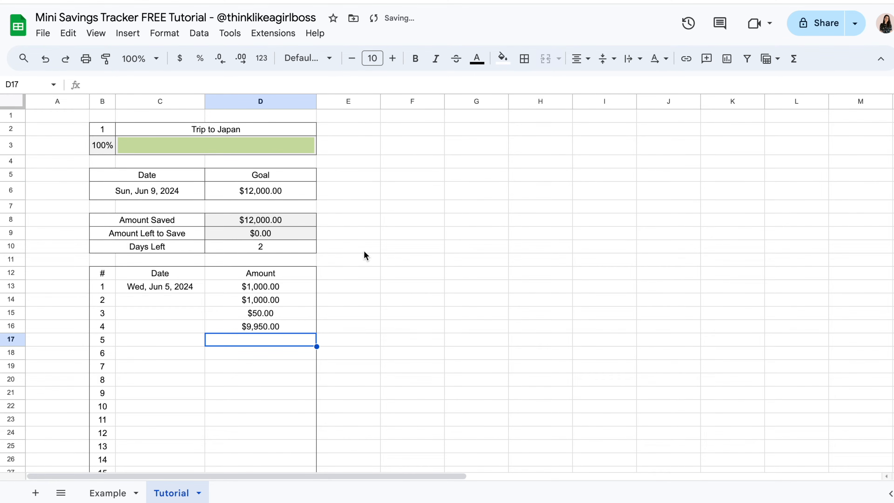
Set the goal date in B6:C6 to May 7, 2024 to test Days Left with a past date.
{"action": "left_click", "coordinate": [305, 249]}
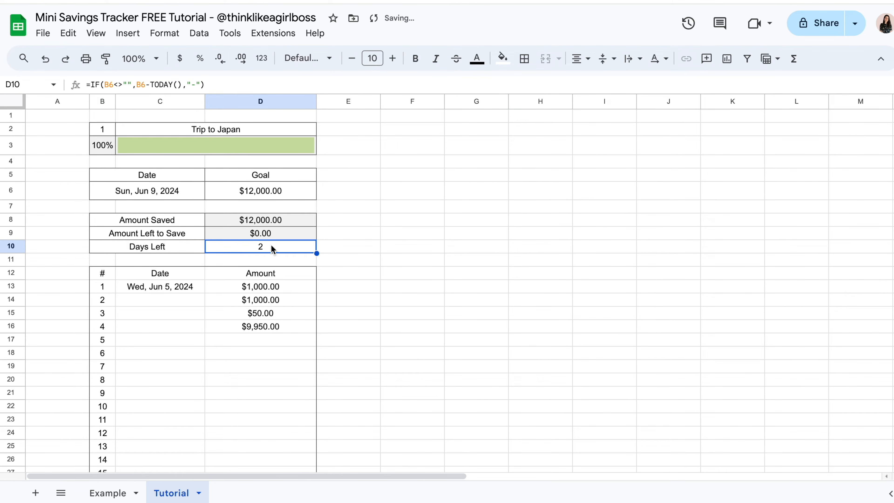
{"action": "double_click", "coordinate": [165, 196]}
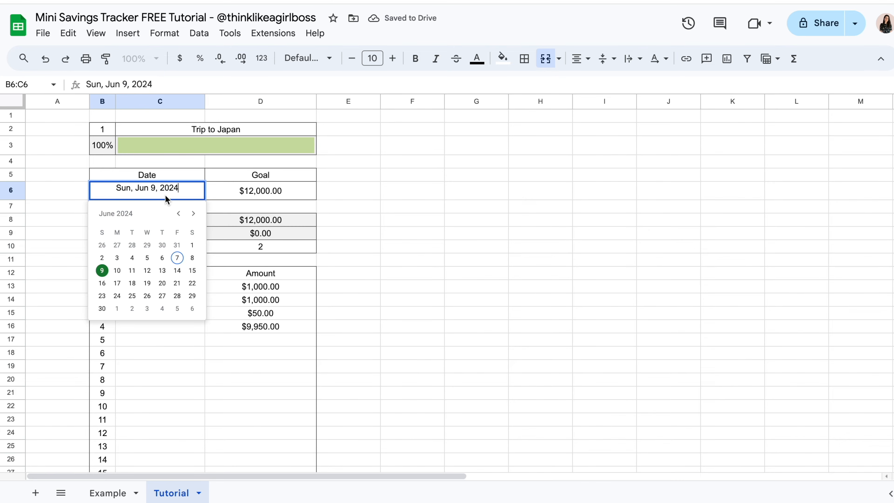
{"action": "left_click", "coordinate": [178, 213]}
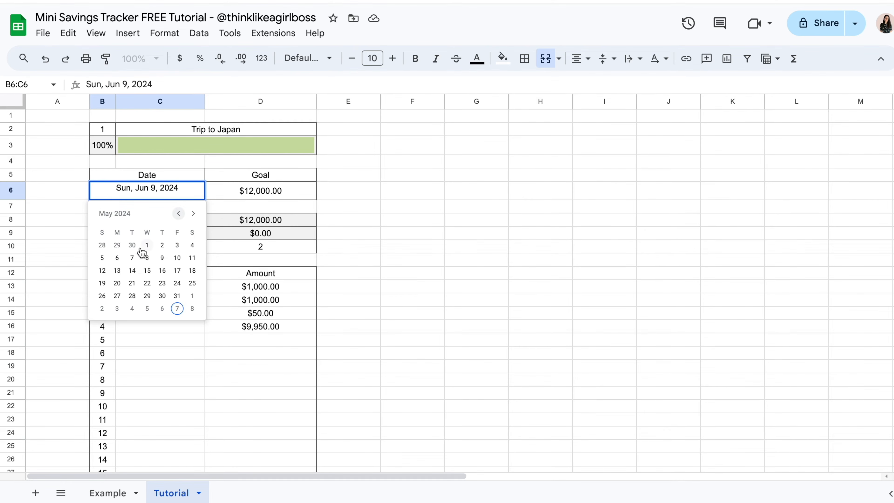
{"action": "left_click", "coordinate": [132, 257]}
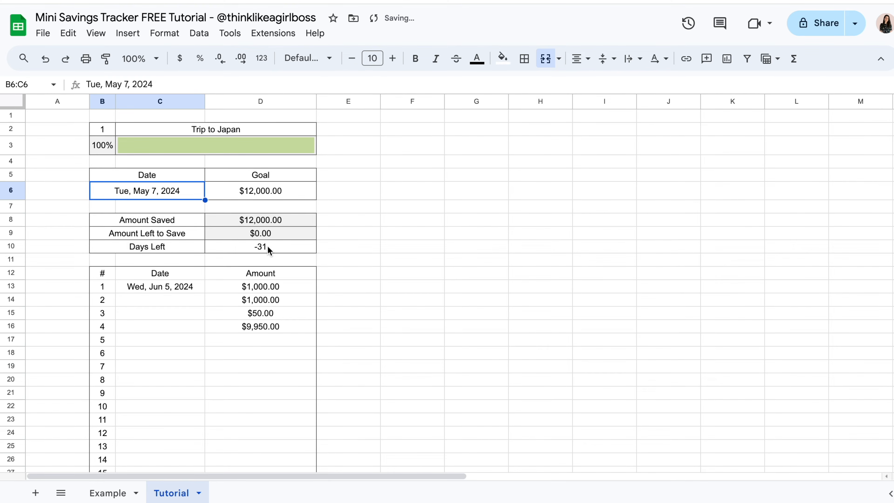
{"action": "left_click", "coordinate": [280, 248]}
{"action": "left_click", "coordinate": [408, 252]}
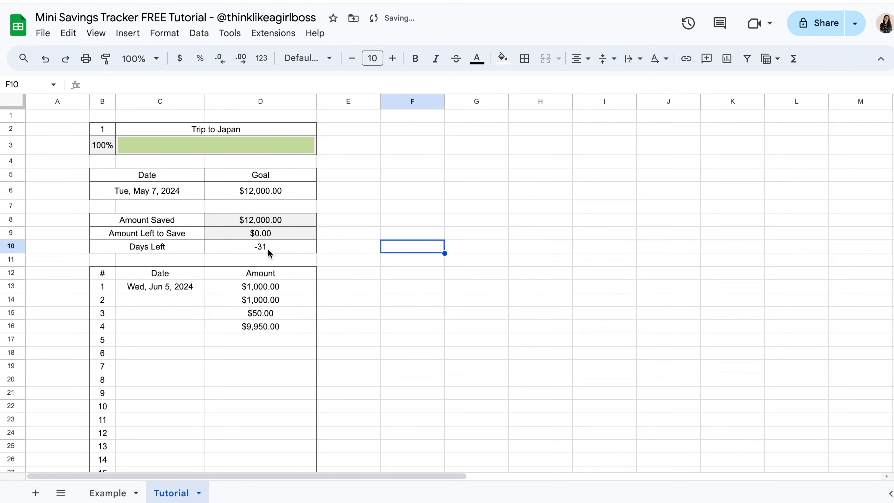
Examine the Days Left formula in D10, especially its blank-date condition, and the progress percentage formula in B3.
{"action": "left_click", "coordinate": [281, 251]}
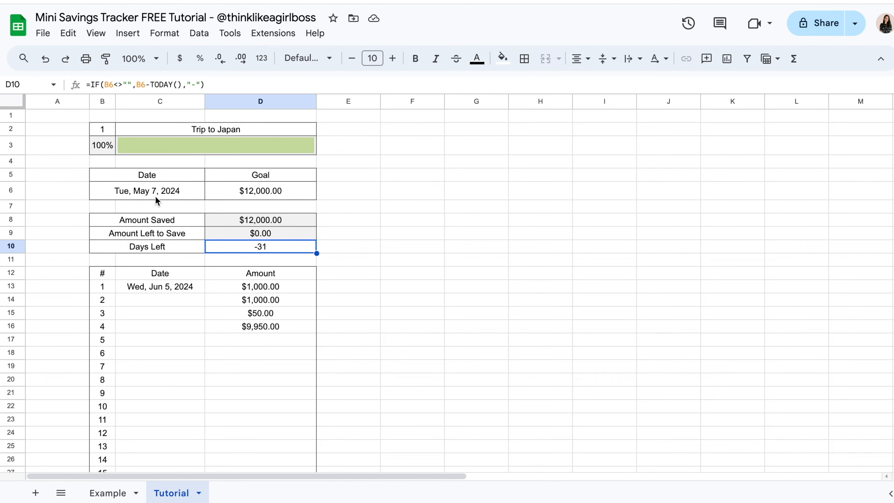
{"action": "left_click", "coordinate": [107, 151]}
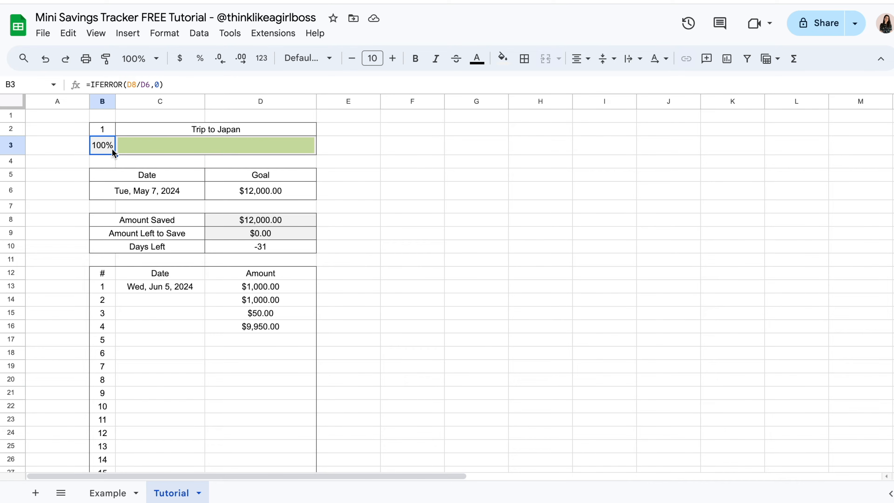
{"action": "left_click", "coordinate": [219, 245]}
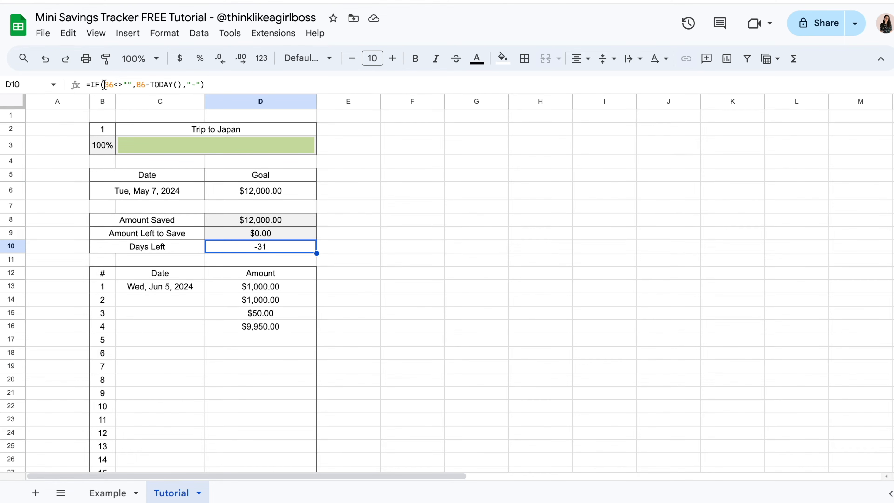
{"action": "left_click_drag", "start_coordinate": [104, 84], "coordinate": [130, 84]}
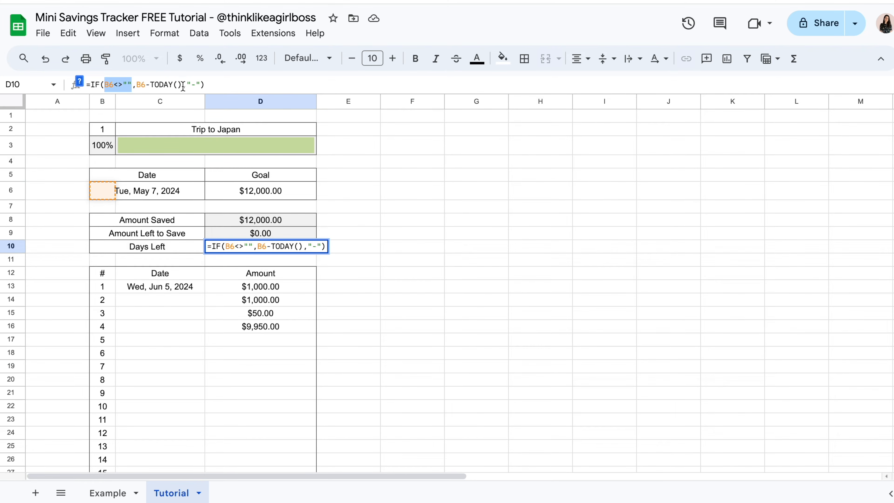
{"action": "key", "text": "Escape"}
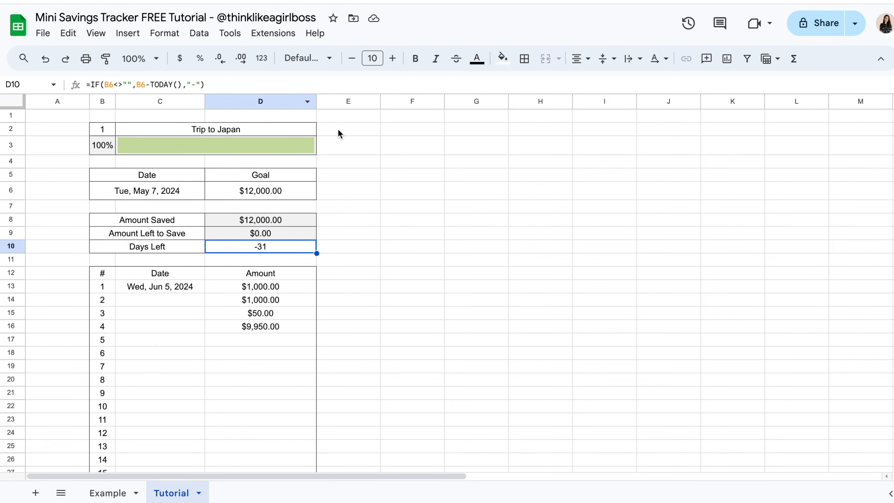
{"action": "left_click", "coordinate": [403, 197]}
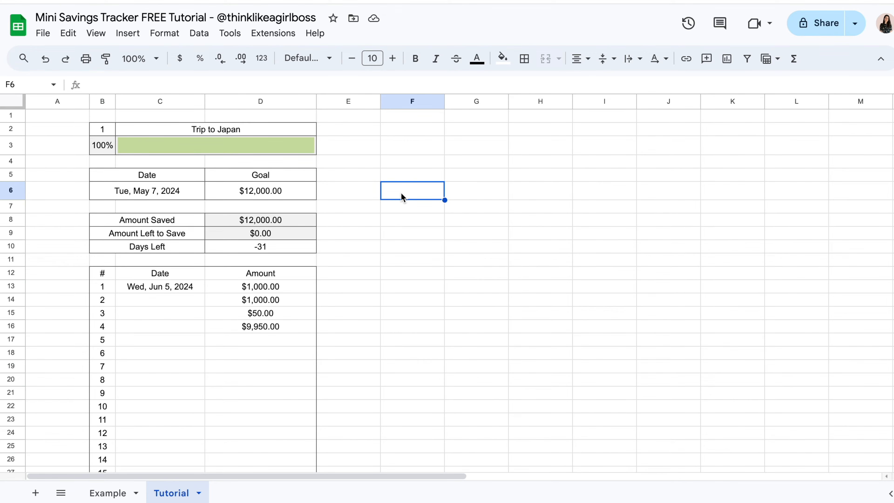
{"action": "left_click", "coordinate": [277, 247]}
{"action": "left_click", "coordinate": [136, 85]}
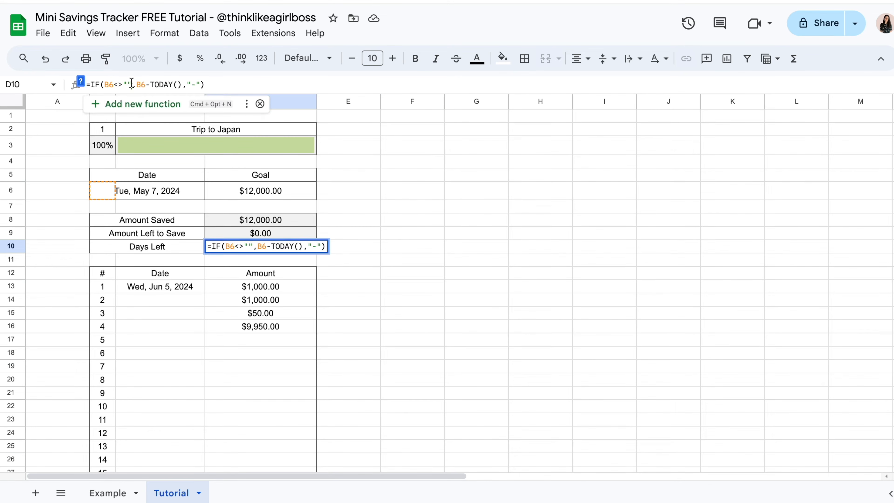
{"action": "left_click", "coordinate": [359, 209]}
Enter the test formula =AND(B6<>"",B3<100%) in F6 to check for a goal date and incomplete progress.
{"action": "left_click", "coordinate": [396, 198]}
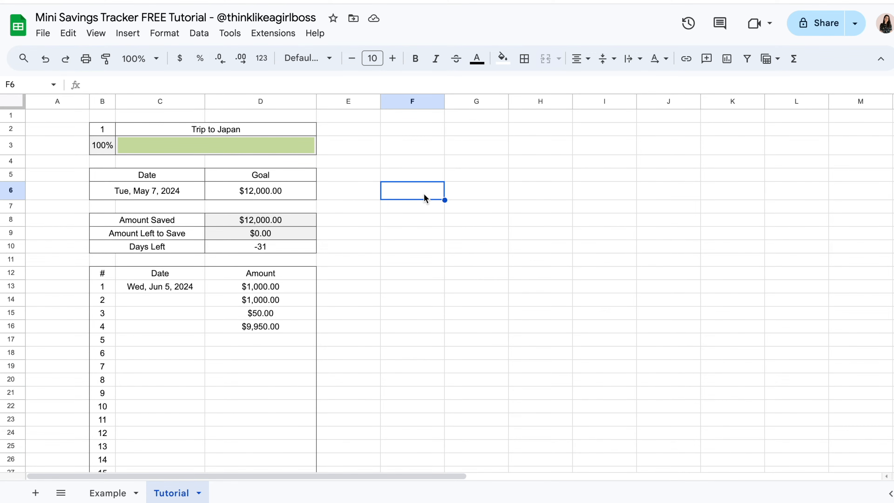
{"action": "type", "text": "=AND"}
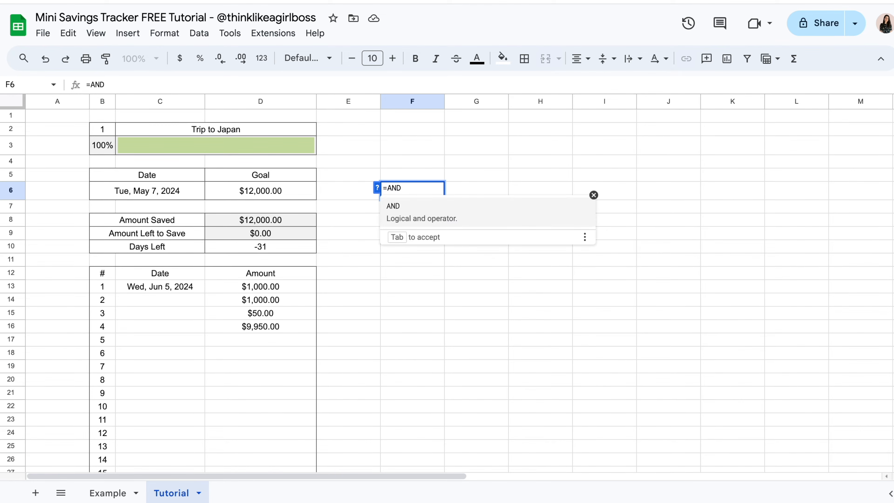
{"action": "type", "text": "("}
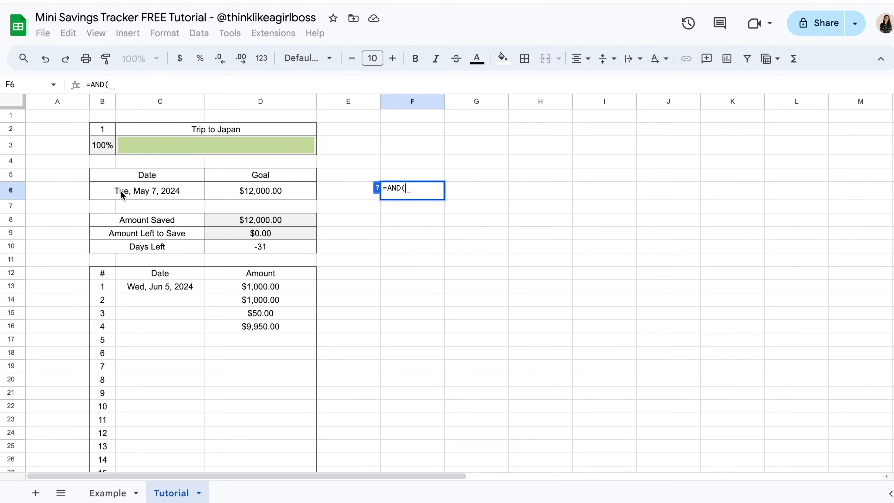
{"action": "left_click", "coordinate": [102, 190]}
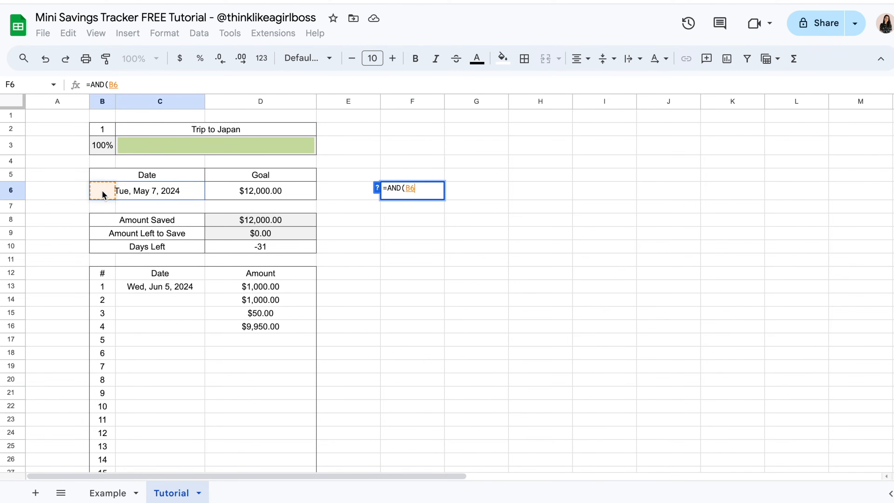
{"action": "type", "text": "<>"}
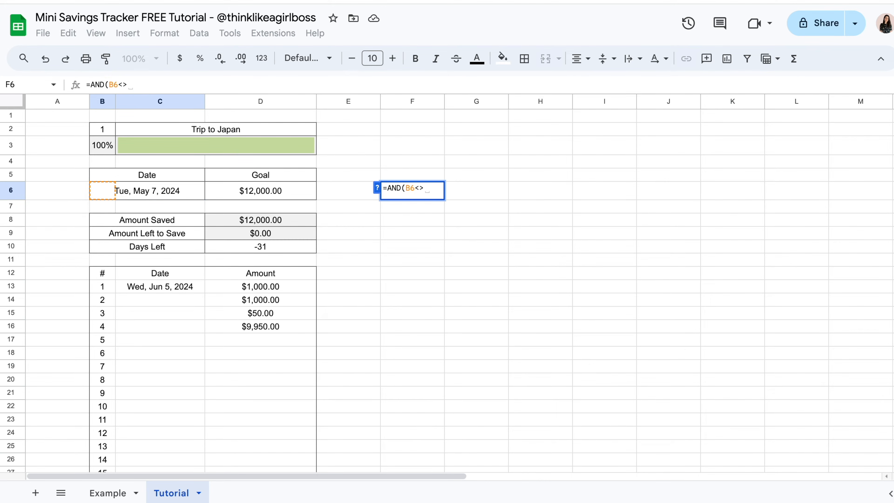
{"action": "type", "text": "\"\","}
{"action": "left_click", "coordinate": [101, 146]}
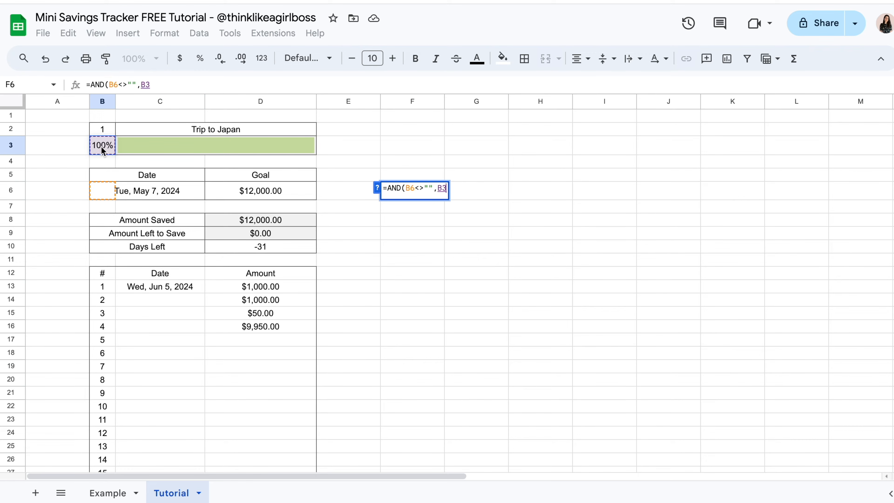
{"action": "type", "text": "<100%)"}
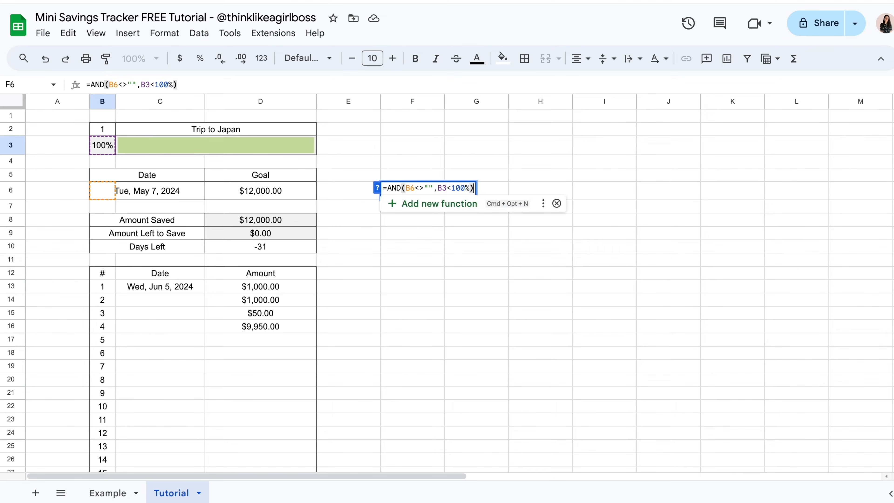
{"action": "key", "text": "Return"}
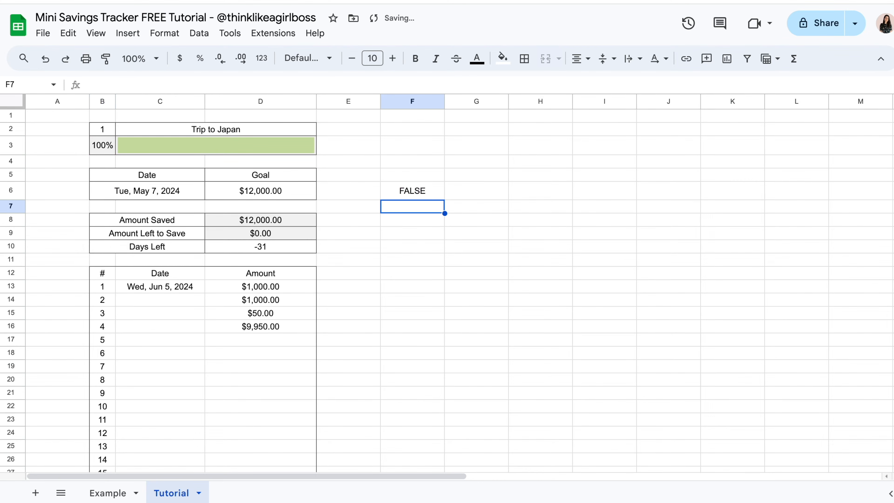
{"action": "left_click", "coordinate": [413, 195]}
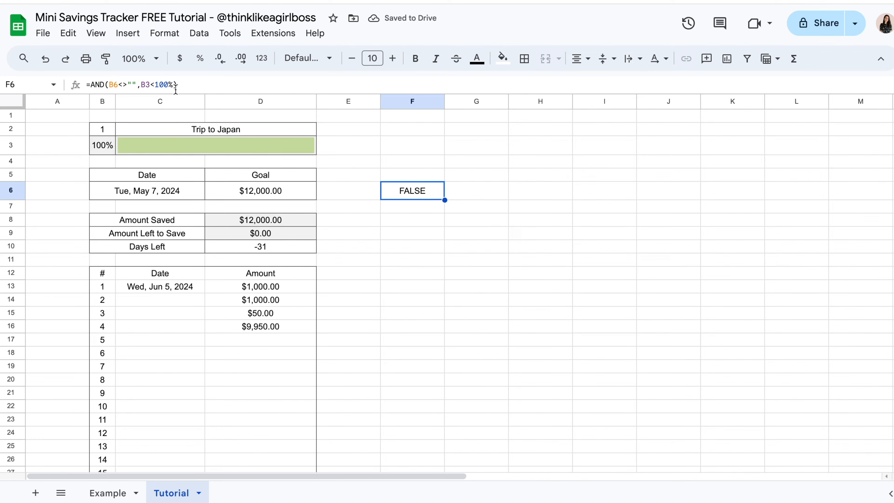
Clear the fourth savings amount in D16 and the goal date in B6:C6 to test the AND formula in F6.
{"action": "left_click", "coordinate": [248, 328]}
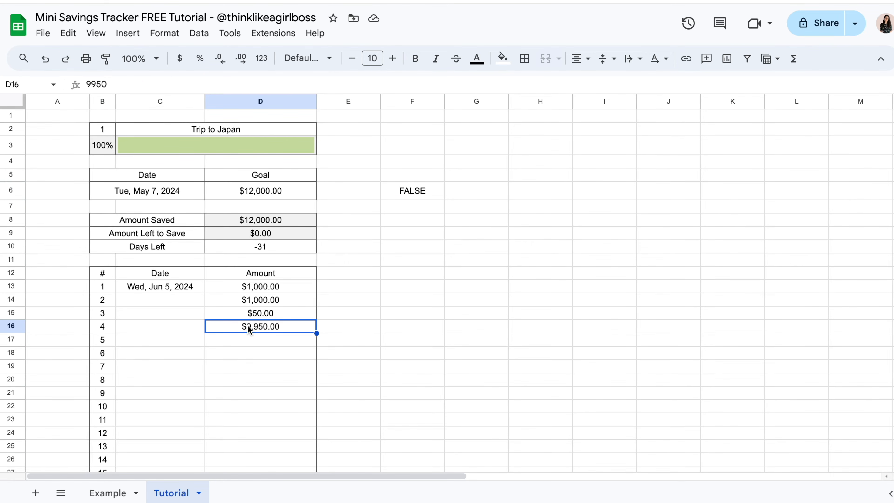
{"action": "key", "text": "Delete"}
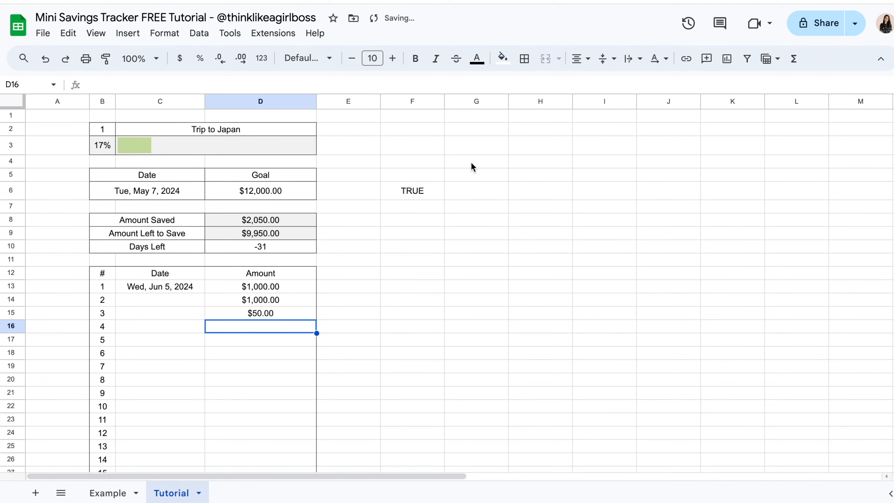
{"action": "left_click", "coordinate": [166, 192]}
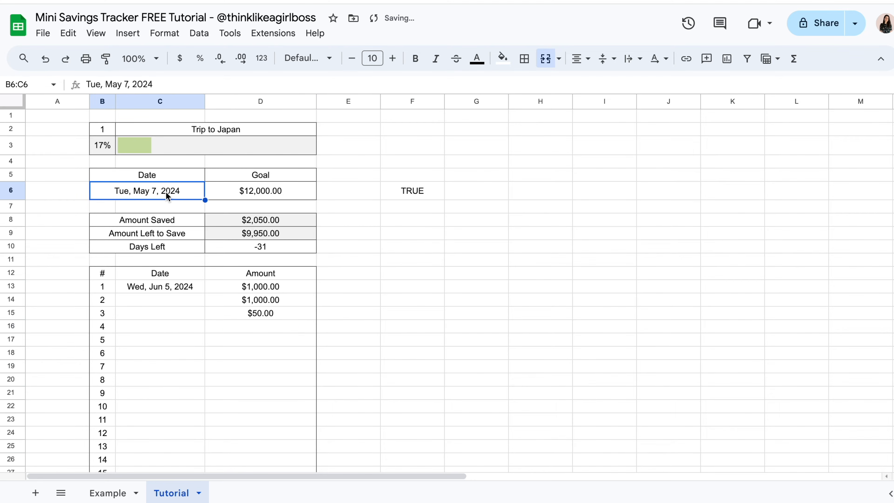
{"action": "key", "text": "Delete"}
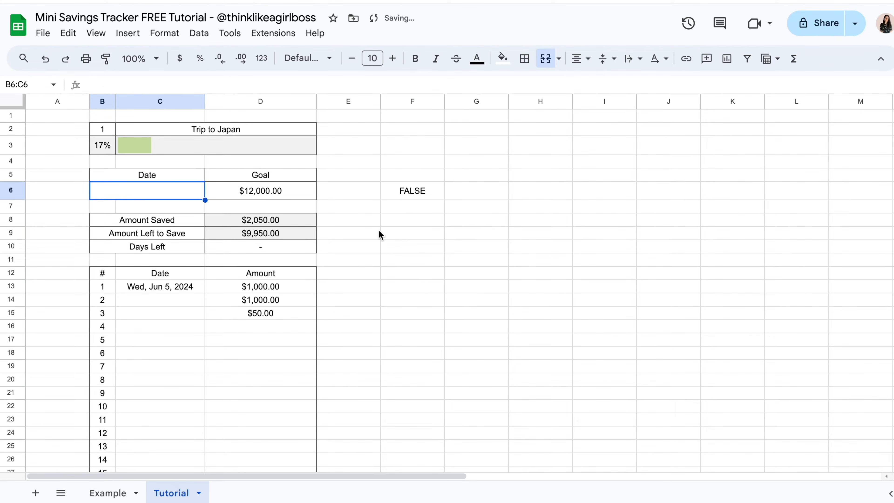
{"action": "left_click", "coordinate": [419, 192]}
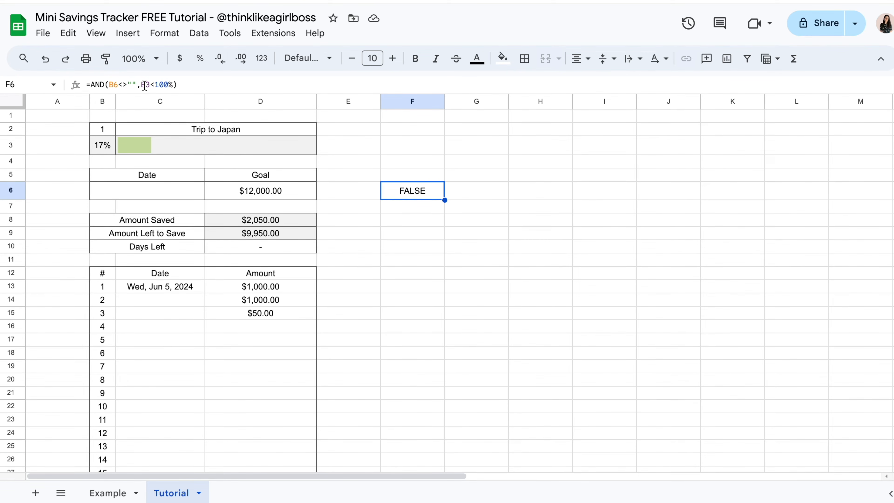
Set the goal date in B6:C6 to June 9, 2024 and compare the AND formula in F6 with D10's formula.
{"action": "double_click", "coordinate": [173, 191]}
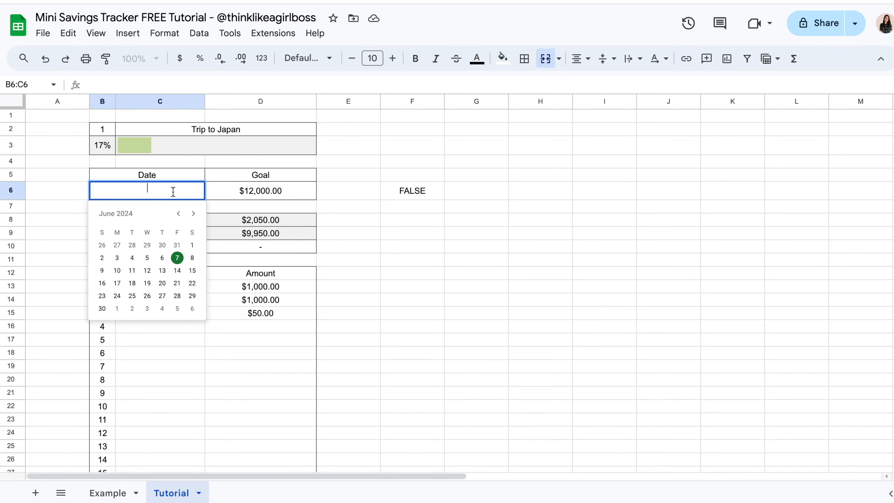
{"action": "left_click", "coordinate": [102, 270]}
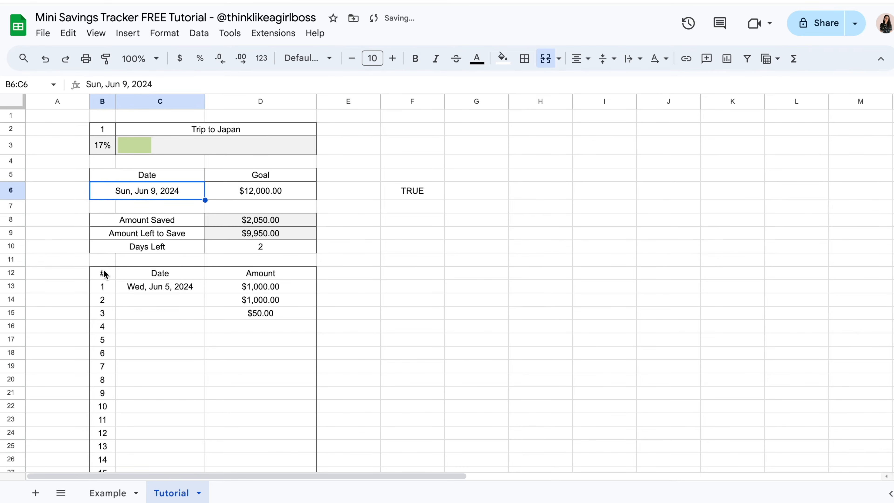
{"action": "left_click", "coordinate": [403, 199]}
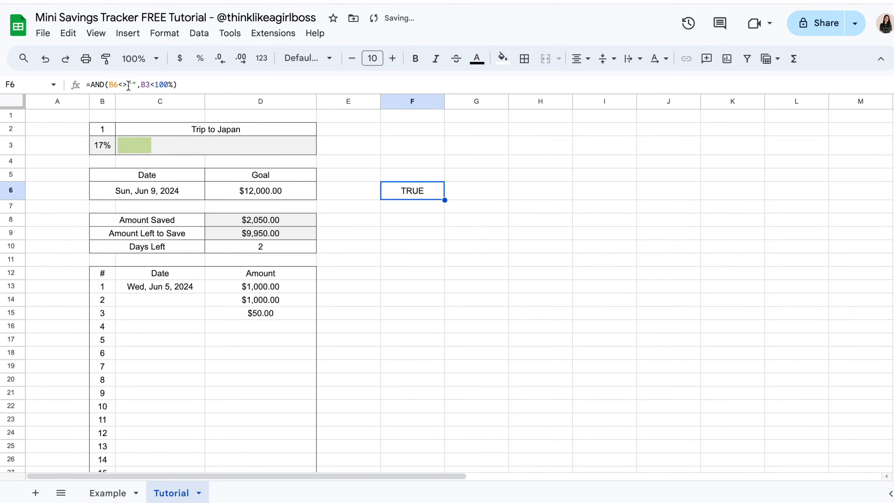
{"action": "left_click", "coordinate": [244, 247]}
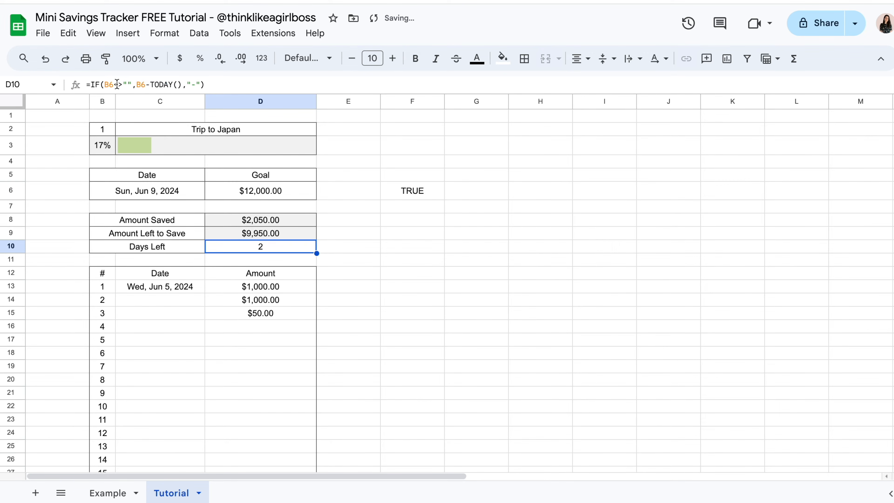
{"action": "left_click", "coordinate": [408, 199]}
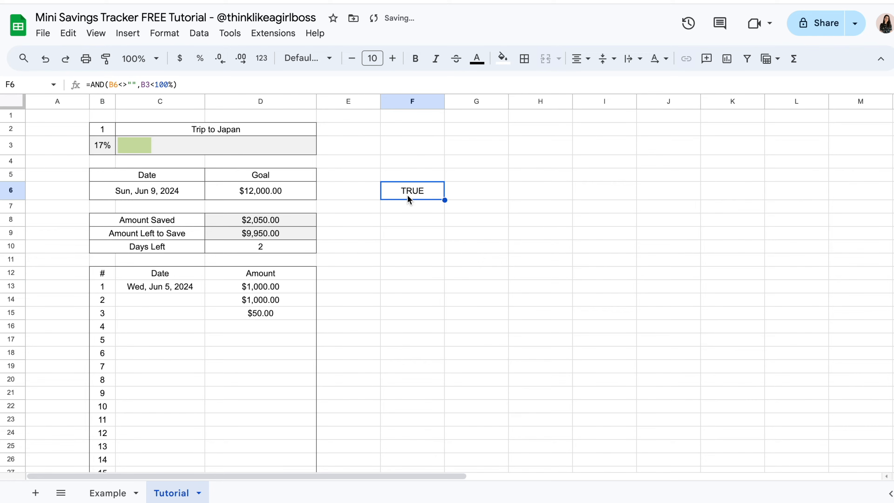
Replace the condition in D10's Days Left formula so it reads =IF(AND(B6<>"",B3<100%),B6-TODAY(),"-").
{"action": "left_click", "coordinate": [262, 246]}
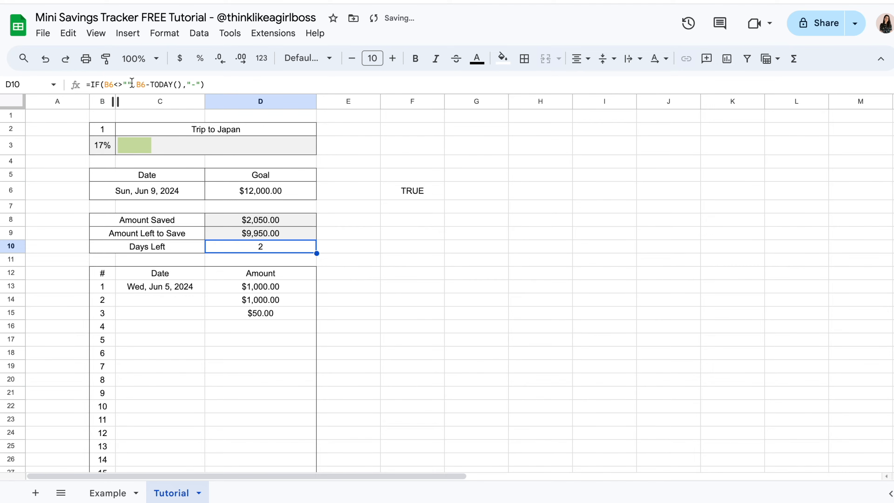
{"action": "left_click_drag", "start_coordinate": [104, 85], "coordinate": [130, 84]}
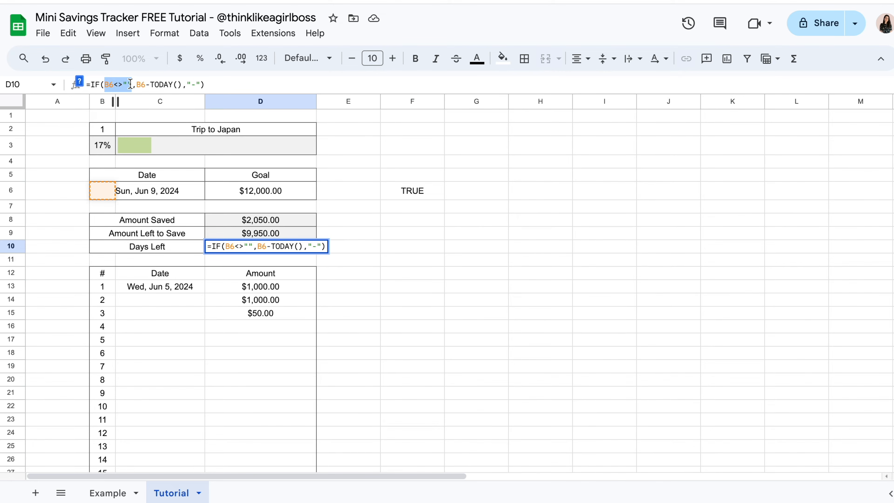
{"action": "key", "text": "BackSpace"}
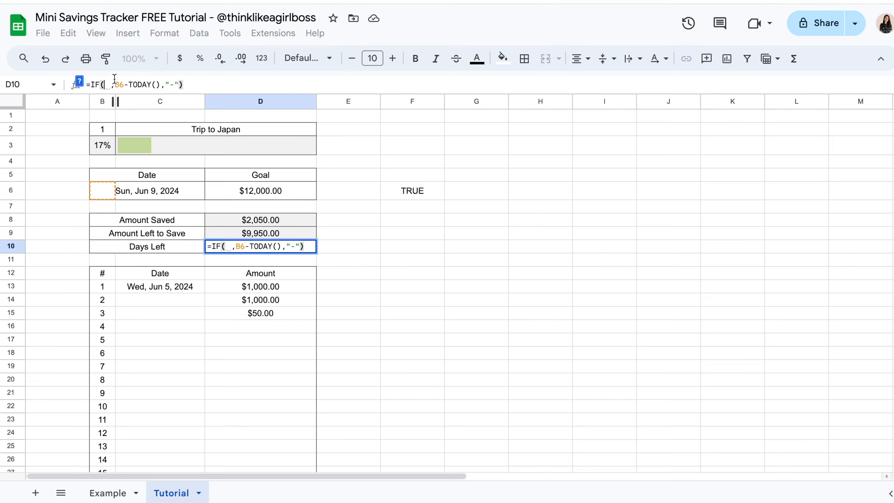
{"action": "type", "text": "AND("}
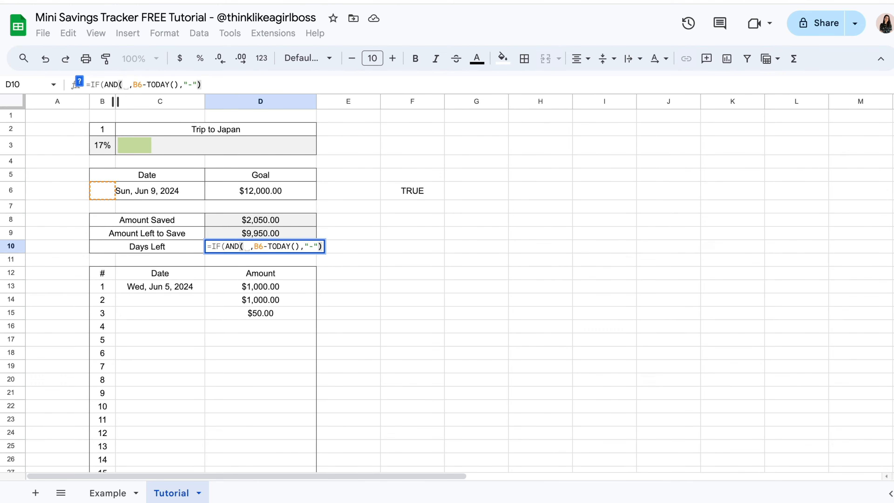
{"action": "type", "text": "B6"}
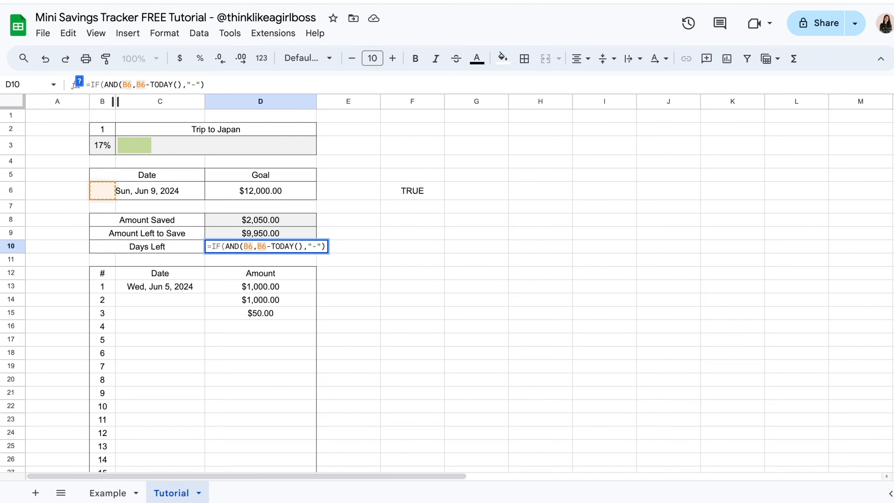
{"action": "type", "text": "<>"}
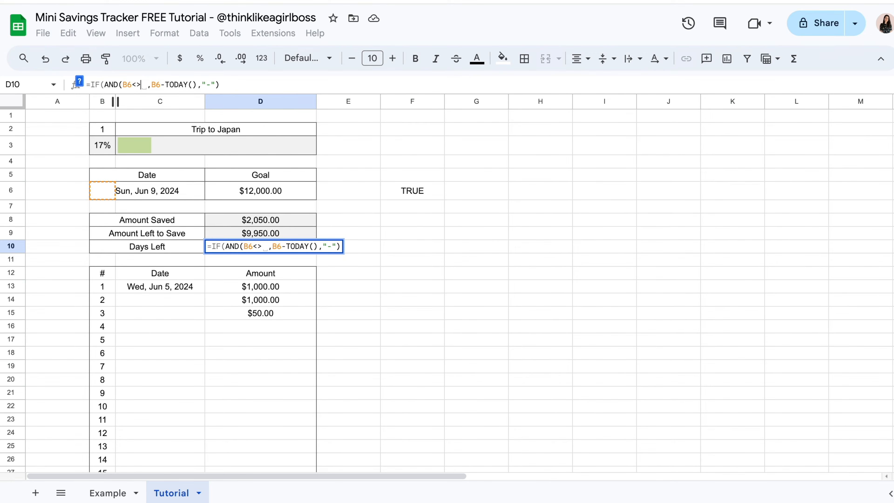
{"action": "type", "text": "\"\""}
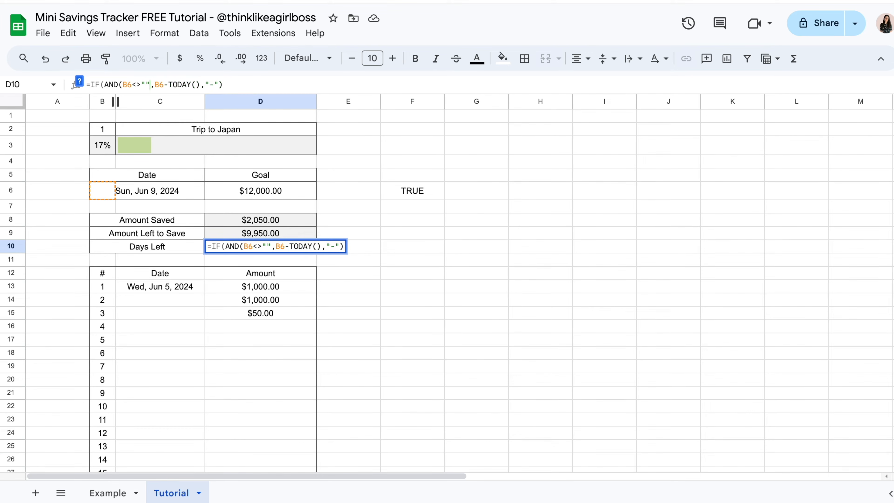
{"action": "type", "text": ","}
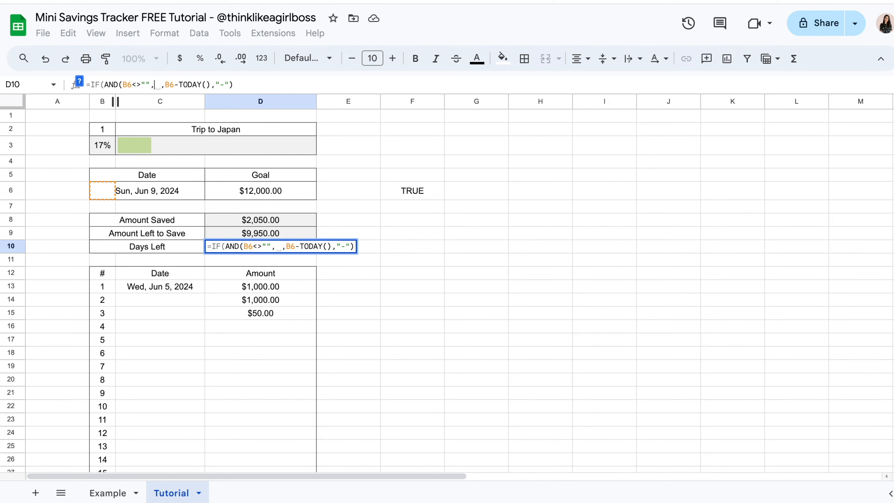
{"action": "type", "text": "B3"}
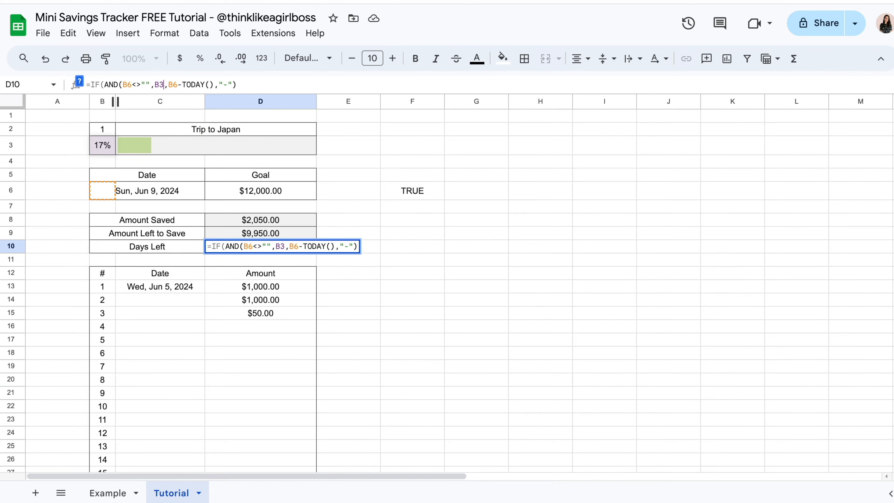
{"action": "type", "text": "<"}
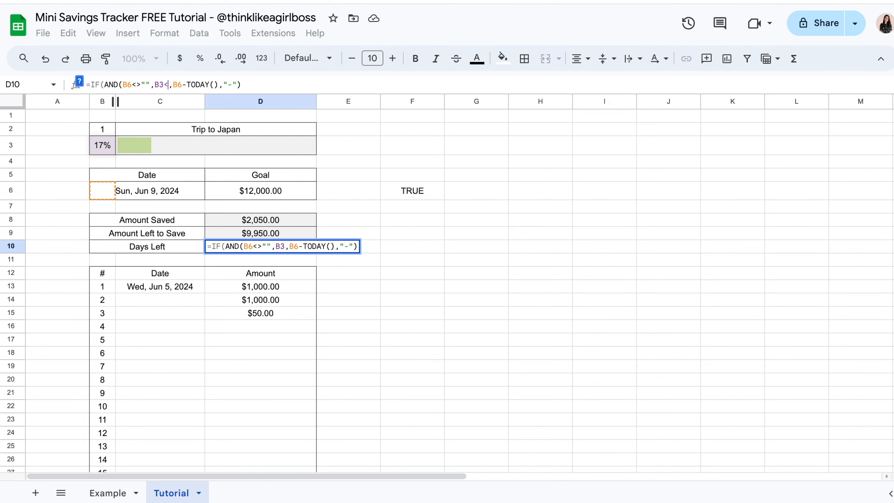
{"action": "type", "text": "100%"}
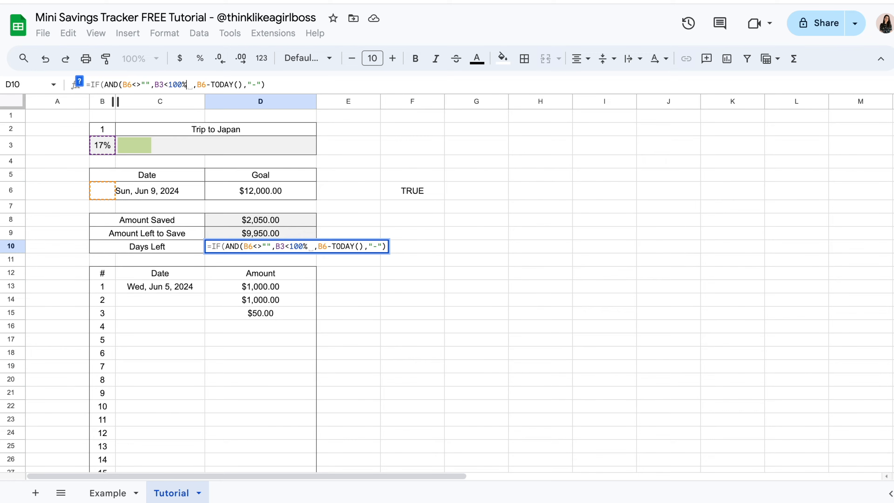
{"action": "type", "text": ")"}
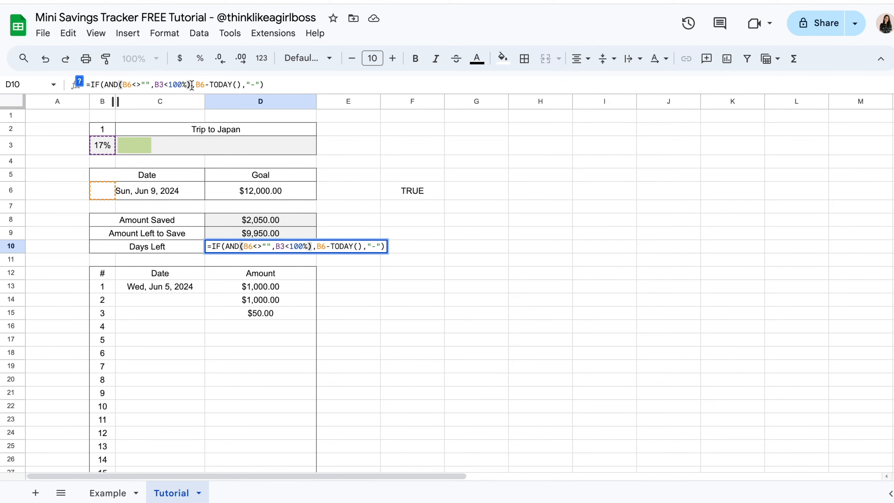
{"action": "double_click", "coordinate": [117, 85]}
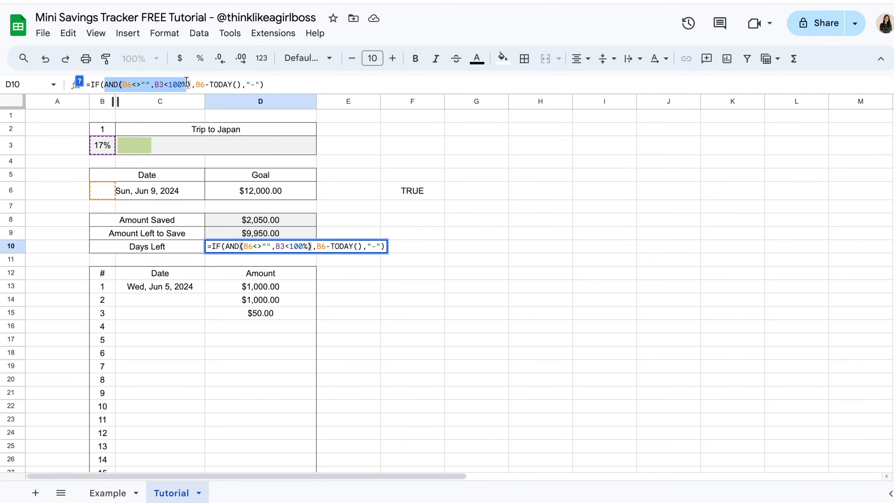
{"action": "left_click_drag", "start_coordinate": [196, 85], "coordinate": [257, 85]}
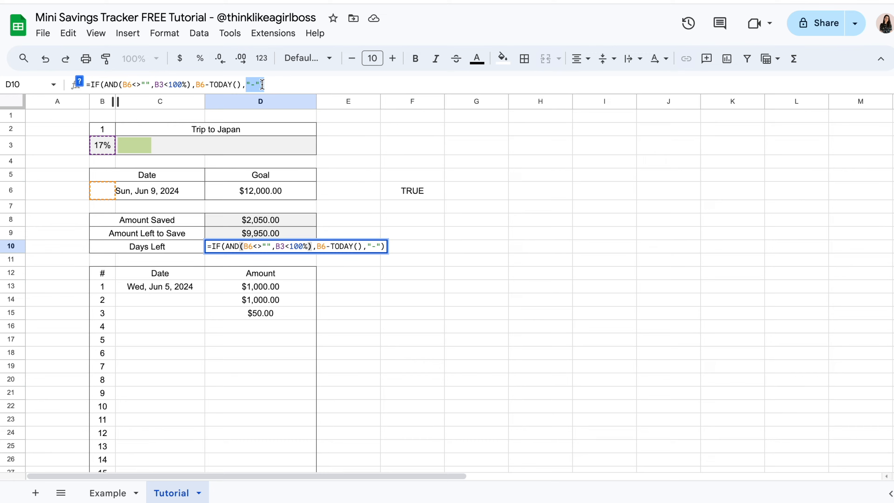
{"action": "left_click", "coordinate": [283, 84]}
{"action": "left_click", "coordinate": [261, 105]}
{"action": "key", "text": "Return"}
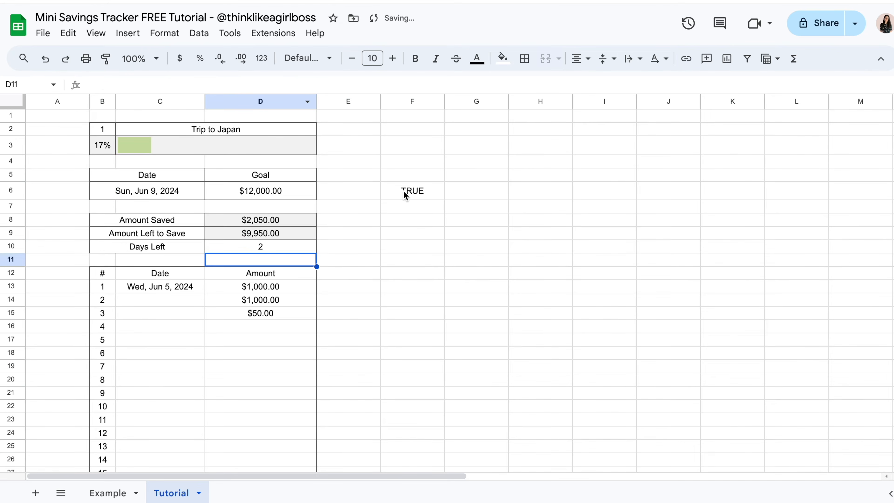
Delete the AND test formula from F6 and check the Days Left formula in D10.
{"action": "left_click", "coordinate": [403, 190]}
{"action": "key", "text": "Delete"}
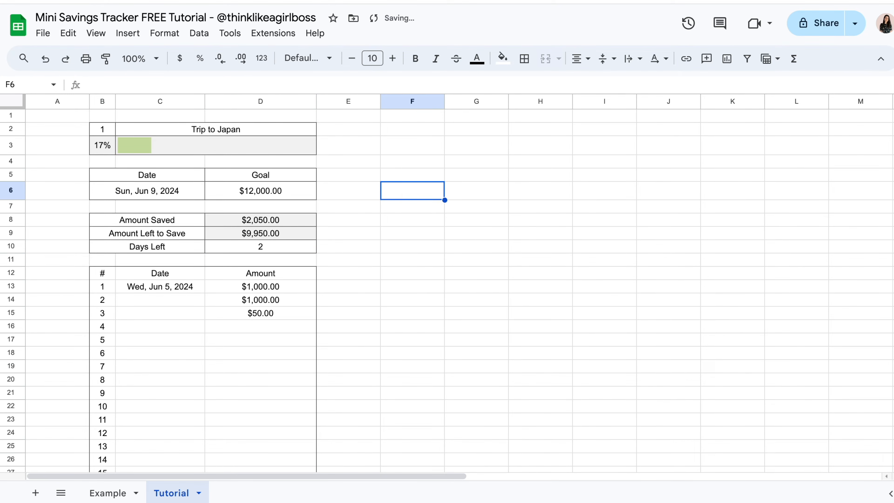
{"action": "left_click", "coordinate": [383, 274]}
{"action": "left_click", "coordinate": [280, 251]}
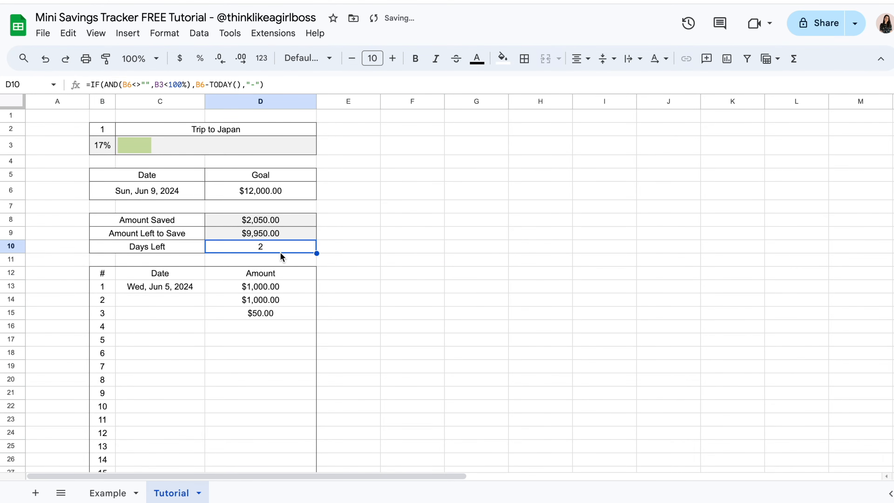
{"action": "left_click", "coordinate": [409, 262]}
Clear the goal date in B6:C6 to test the Days Left formula, and undo the deletion.
{"action": "left_click", "coordinate": [105, 191]}
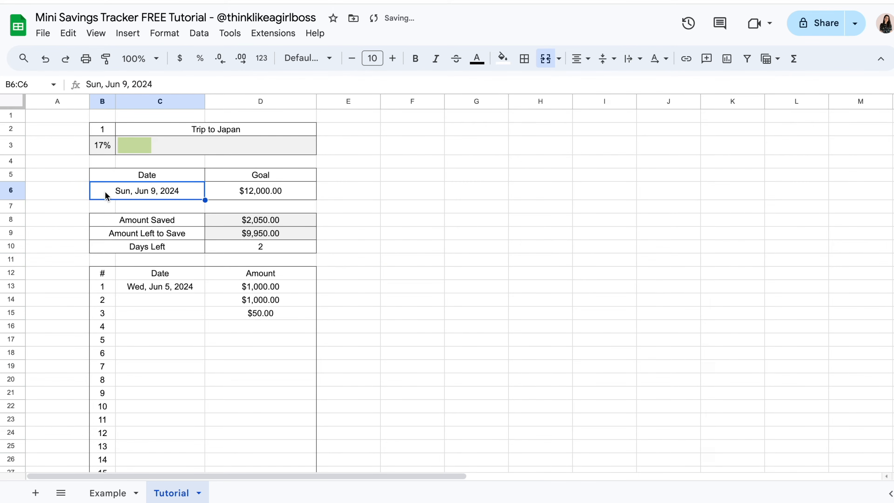
{"action": "key", "text": "Delete"}
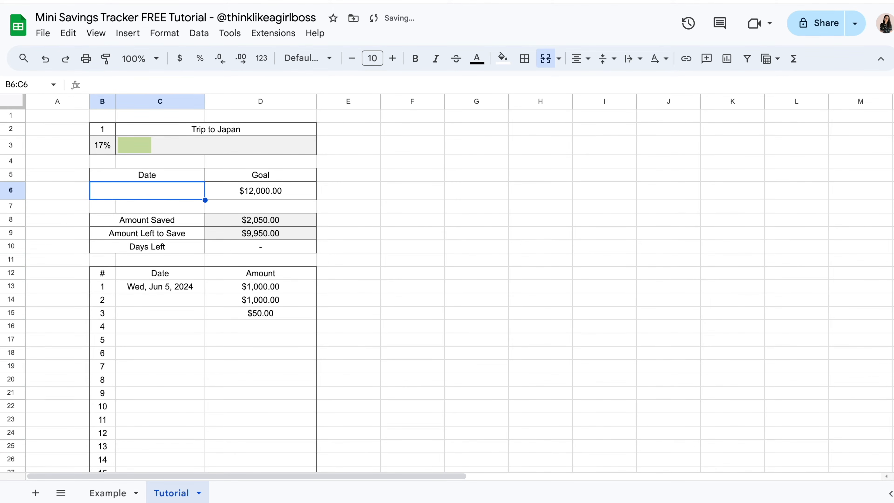
{"action": "key", "text": "ctrl+z"}
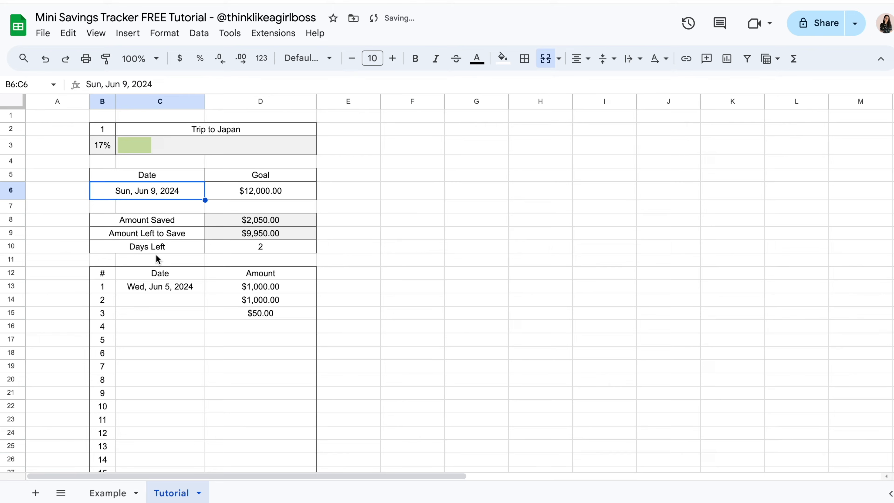
Enter 9950 as the fourth savings amount in D16 to test Days Left at full progress, and clear it again.
{"action": "left_click", "coordinate": [226, 329]}
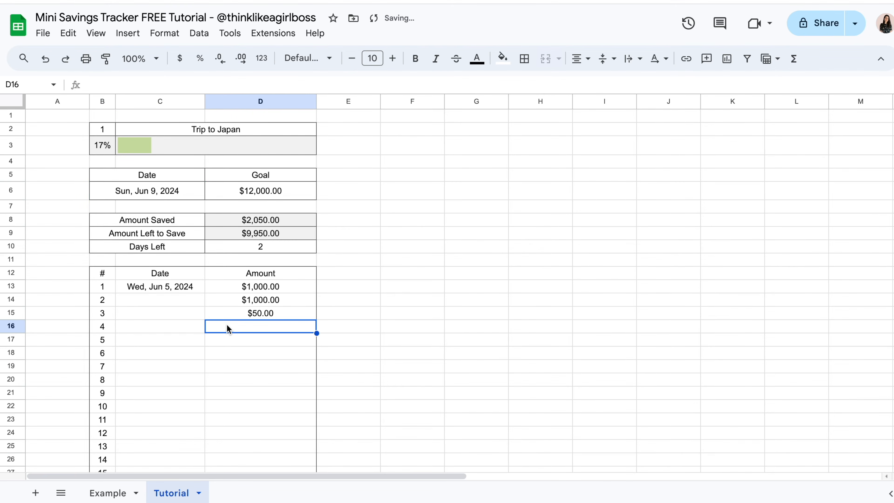
{"action": "type", "text": "9950"}
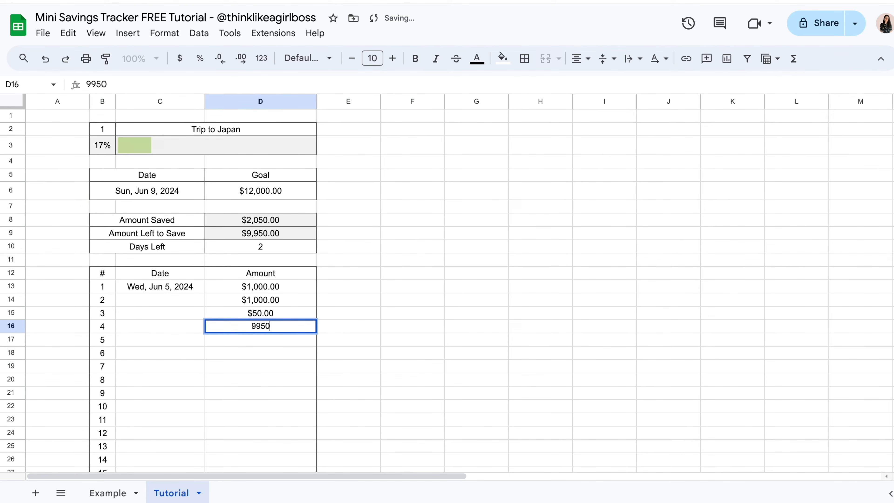
{"action": "key", "text": "Return"}
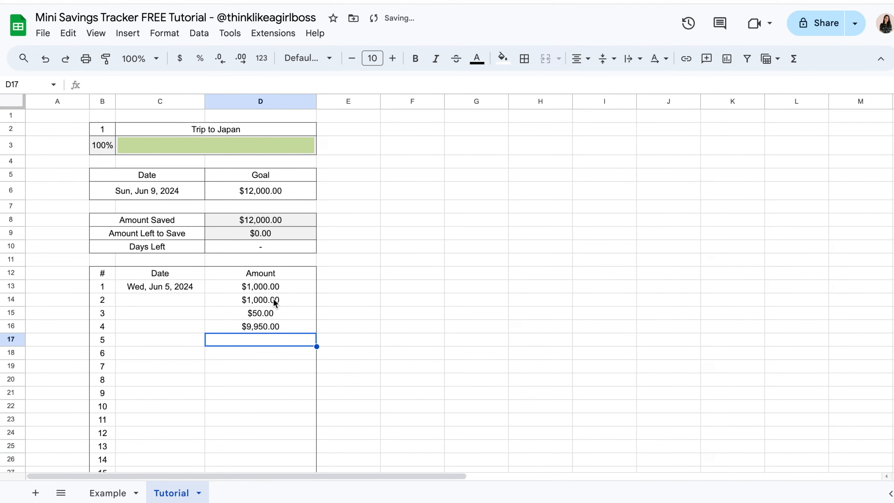
{"action": "left_click", "coordinate": [276, 327]}
{"action": "key", "text": "Delete"}
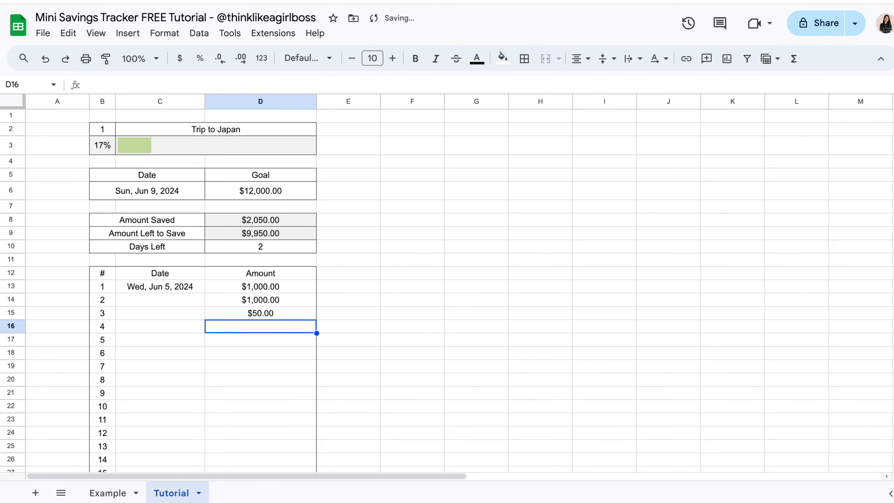
{"action": "left_click", "coordinate": [493, 312]}
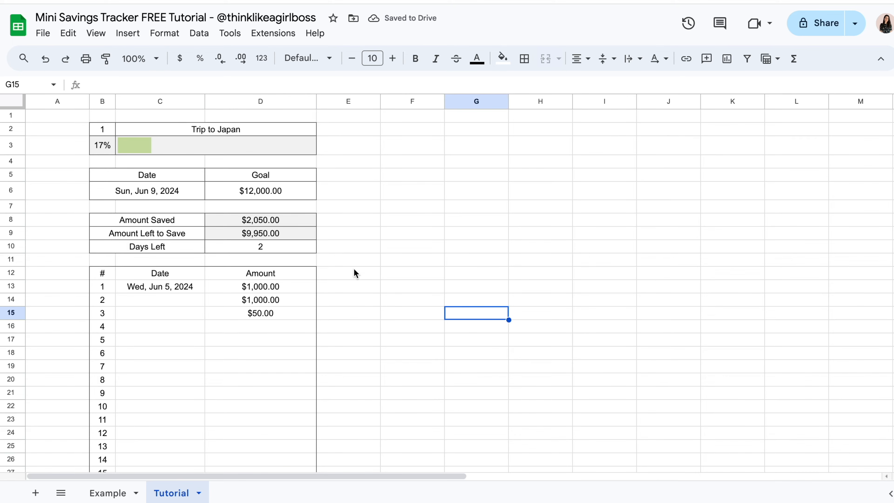
Fill the Days Left value cell D10 with the same light grey as D8:D9.
{"action": "left_click", "coordinate": [262, 248]}
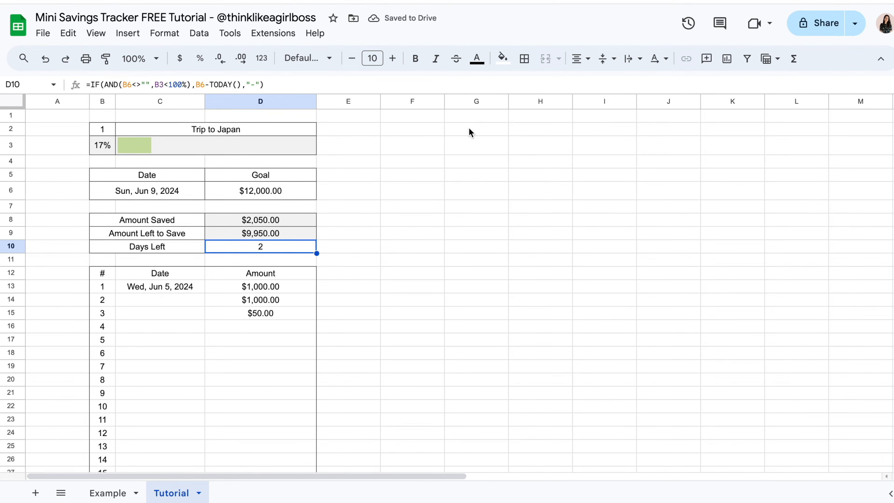
{"action": "left_click", "coordinate": [504, 59]}
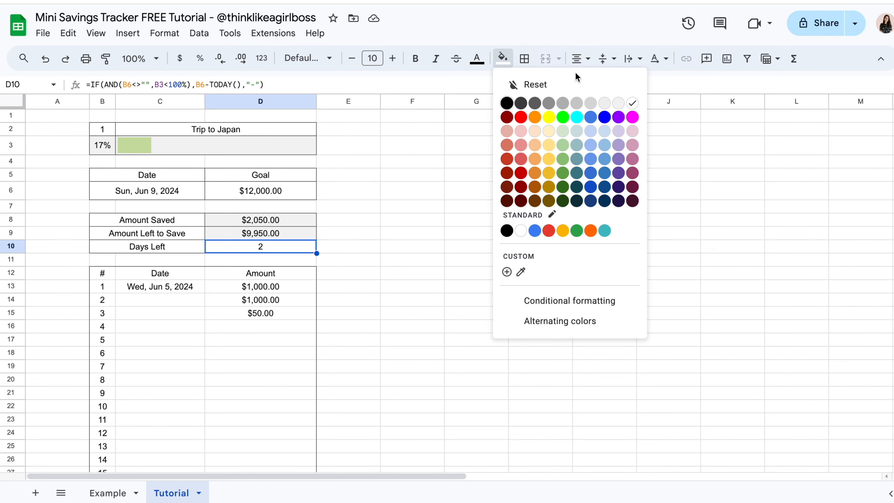
{"action": "left_click", "coordinate": [620, 103]}
{"action": "left_click", "coordinate": [530, 290]}
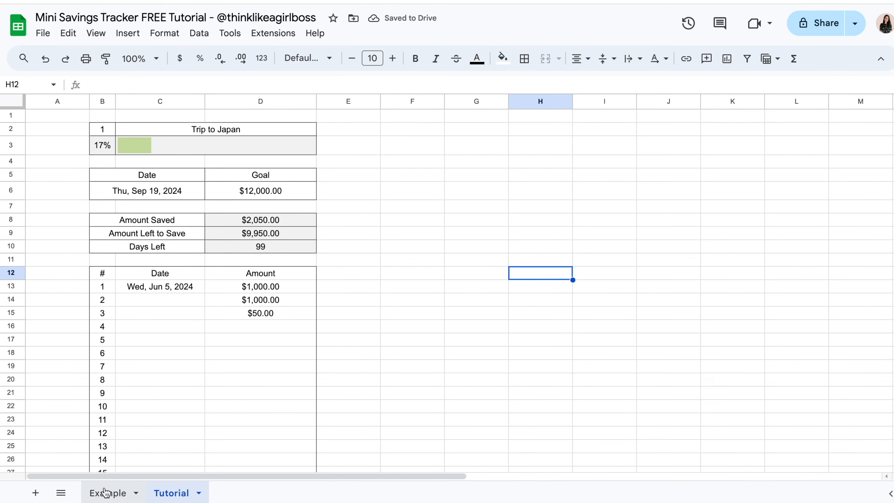
On the Example sheet, clear the Nice bag tracker's fourth amount in P16 to examine its completed-goal formatting, and undo the deletion.
{"action": "left_click", "coordinate": [113, 492]}
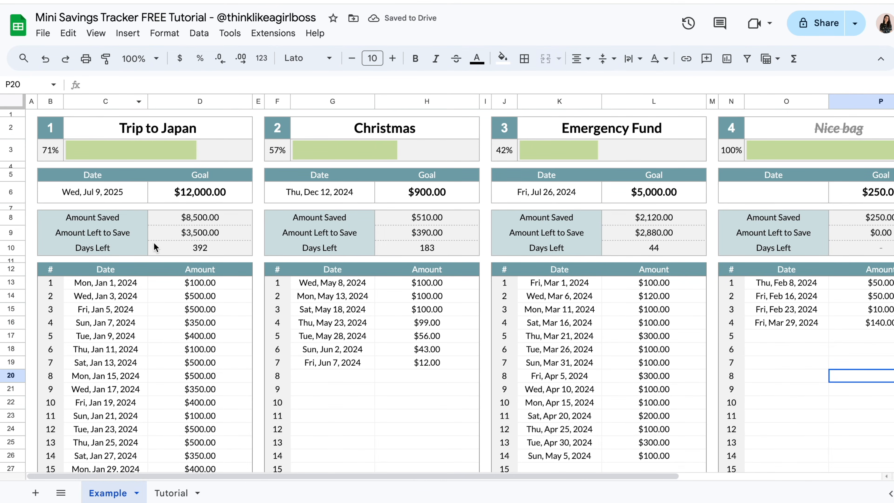
{"action": "scroll", "coordinate": [500, 300], "scroll_direction": "right", "scroll_amount": 5}
{"action": "left_click", "coordinate": [611, 321]}
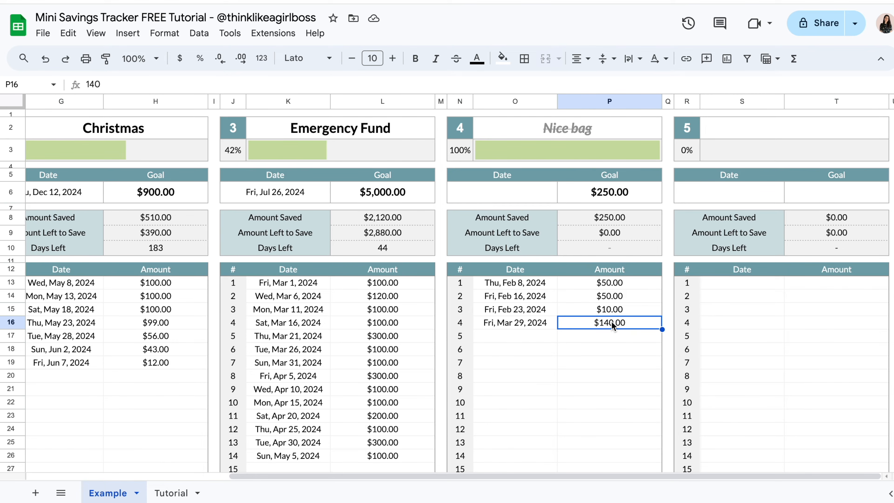
{"action": "key", "text": "Delete"}
{"action": "key", "text": "ctrl+z"}
{"action": "scroll", "coordinate": [550, 306], "scroll_direction": "left", "scroll_amount": 5}
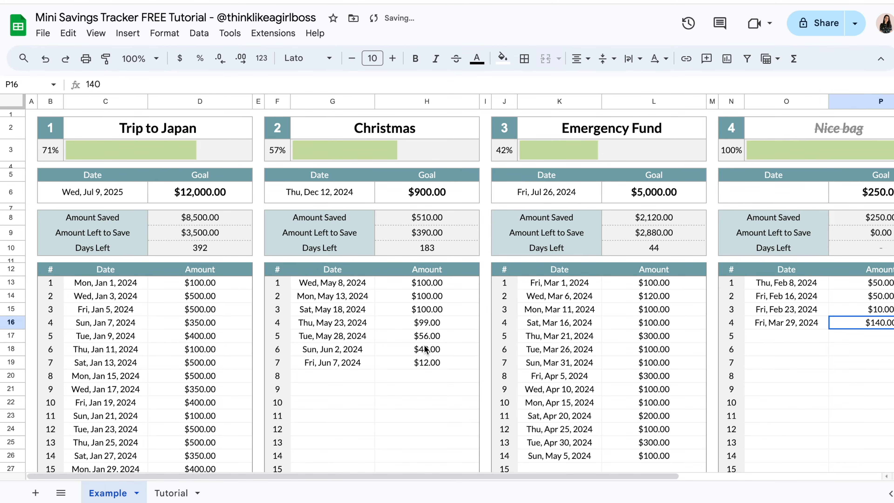
{"action": "scroll", "coordinate": [425, 348], "scroll_direction": "right", "scroll_amount": 5}
{"action": "scroll", "coordinate": [425, 345], "scroll_direction": "left", "scroll_amount": 5}
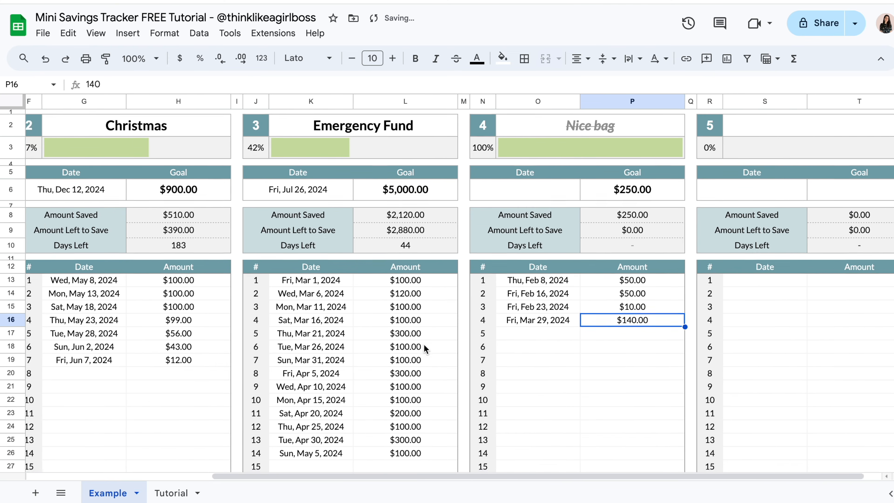
Return to the Tutorial sheet and examine the numbered rows of the savings log in B13:B23.
{"action": "left_click", "coordinate": [172, 493]}
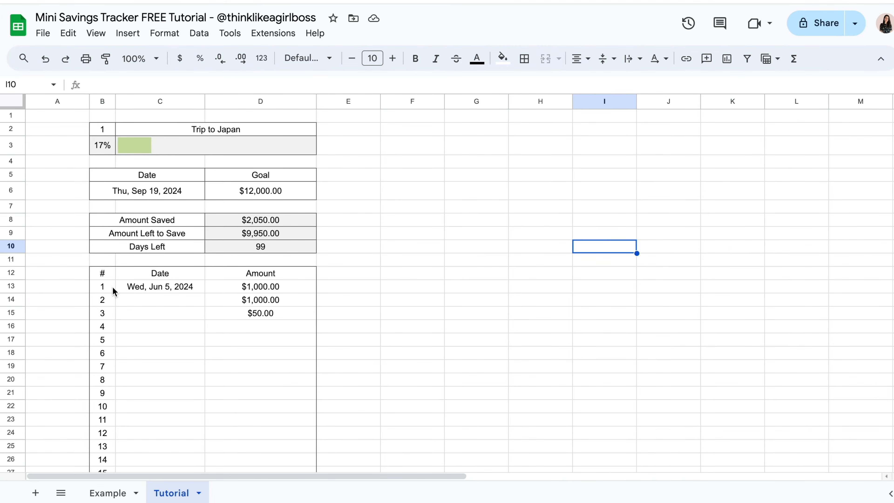
{"action": "left_click_drag", "start_coordinate": [112, 287], "coordinate": [111, 425]}
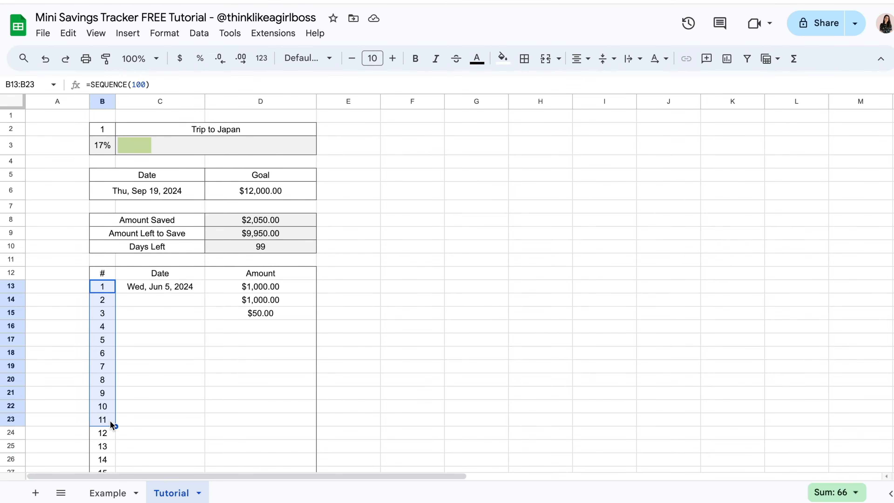
{"action": "left_click", "coordinate": [153, 368]}
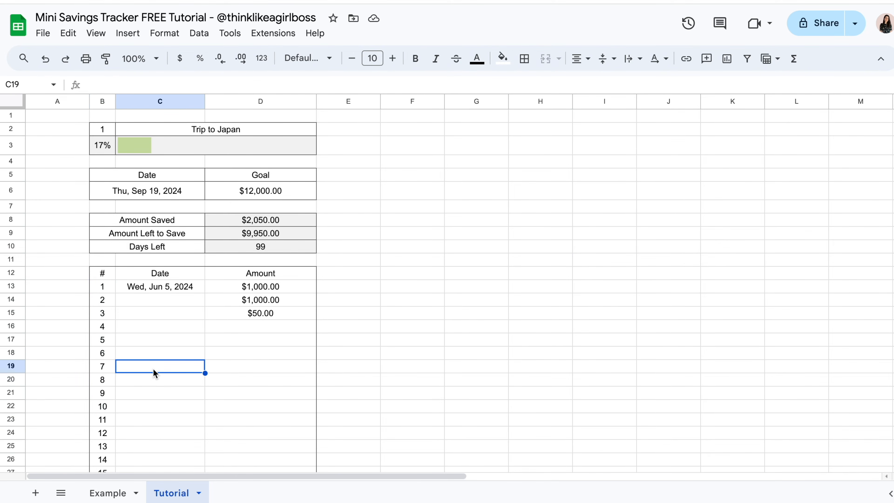
Examine the savings log's number column from the SEQUENCE formula in B13 down to its last row, B112.
{"action": "left_click", "coordinate": [109, 288]}
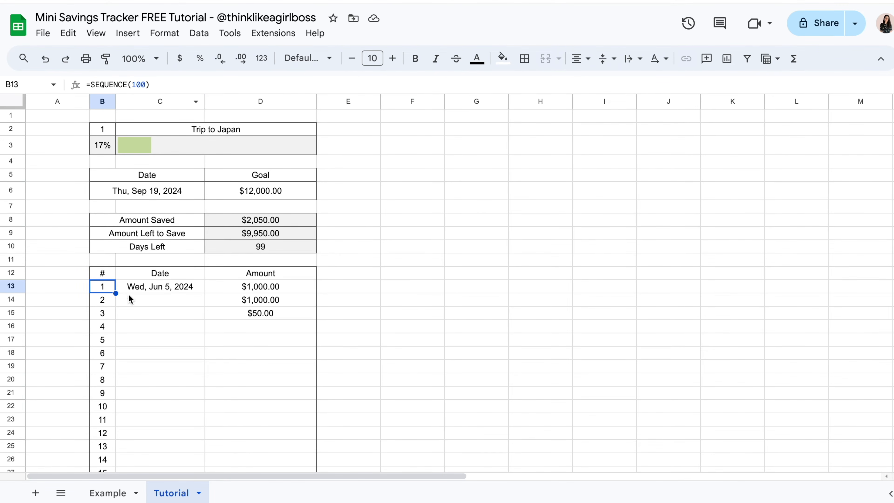
{"action": "scroll", "coordinate": [171, 353], "scroll_direction": "down", "scroll_amount": 5}
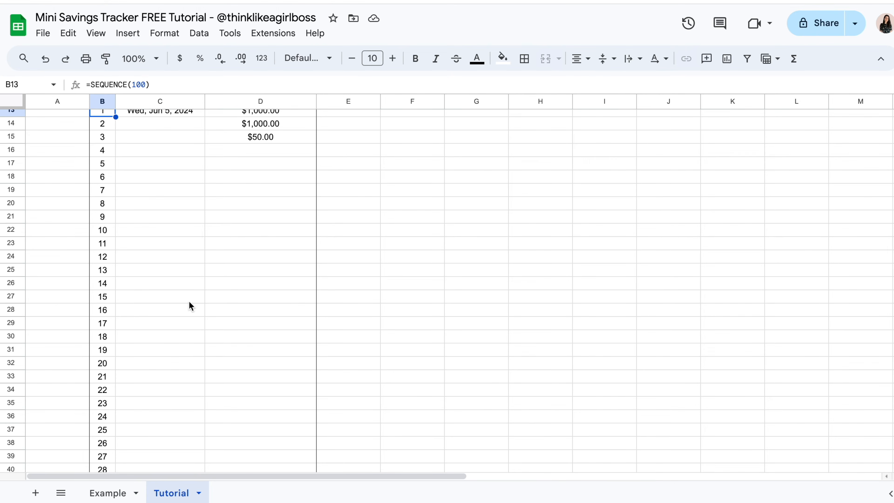
{"action": "scroll", "coordinate": [189, 303], "scroll_direction": "up", "scroll_amount": 3}
{"action": "scroll", "coordinate": [198, 293], "scroll_direction": "up", "scroll_amount": 1}
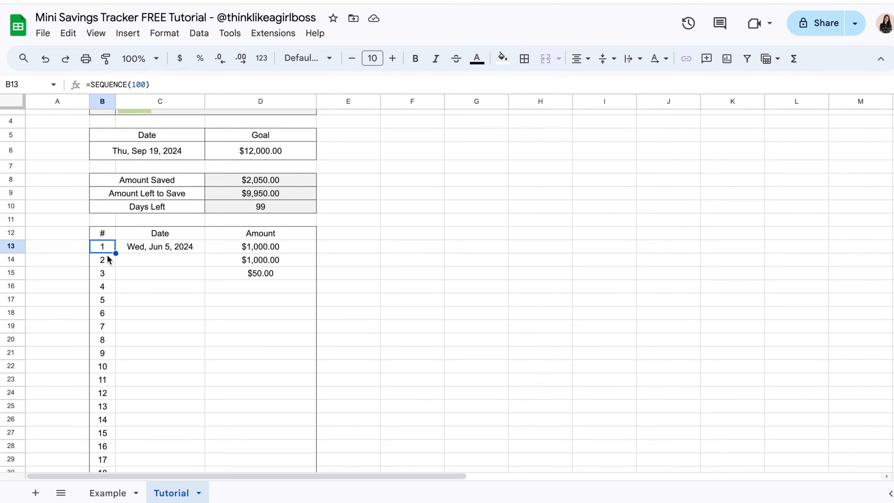
{"action": "left_click_drag", "start_coordinate": [107, 250], "coordinate": [104, 319]}
{"action": "scroll", "coordinate": [105, 323], "scroll_direction": "down", "scroll_amount": 20}
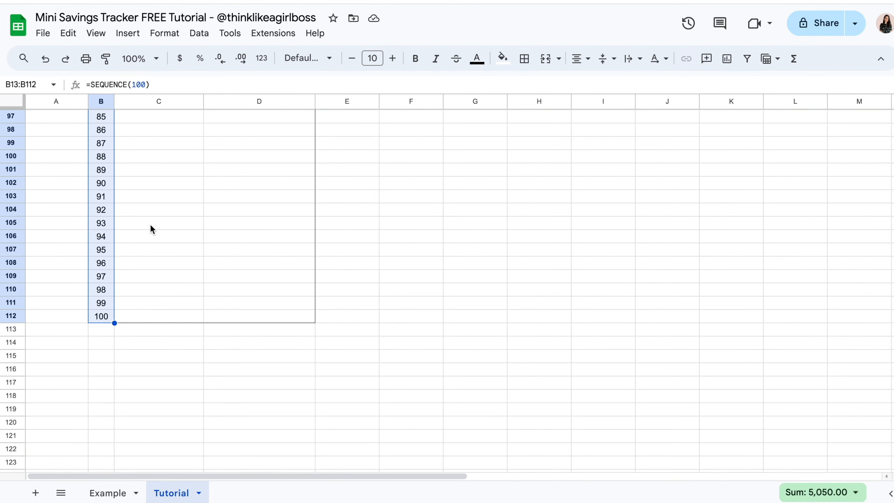
{"action": "scroll", "coordinate": [150, 226], "scroll_direction": "up", "scroll_amount": 20}
{"action": "scroll", "coordinate": [150, 226], "scroll_direction": "up", "scroll_amount": 1}
{"action": "left_click", "coordinate": [186, 218]}
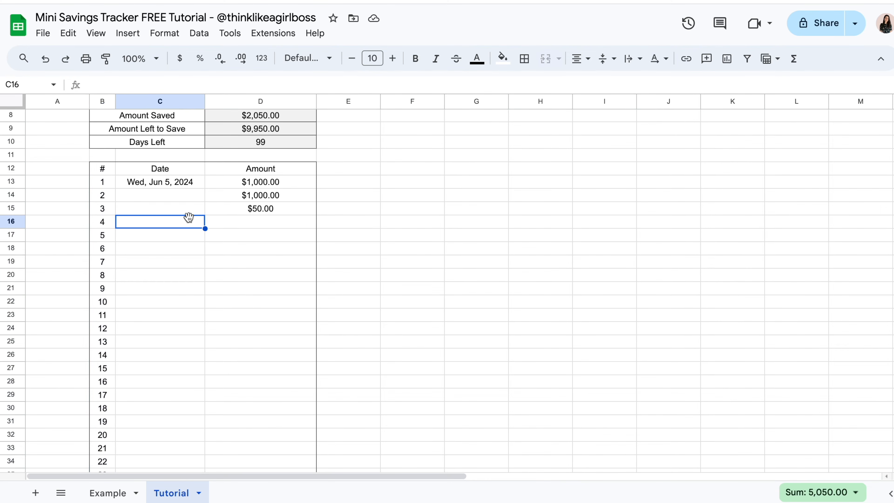
Fill the savings log's number column B13:B112 with light grey 3.
{"action": "left_click", "coordinate": [112, 182]}
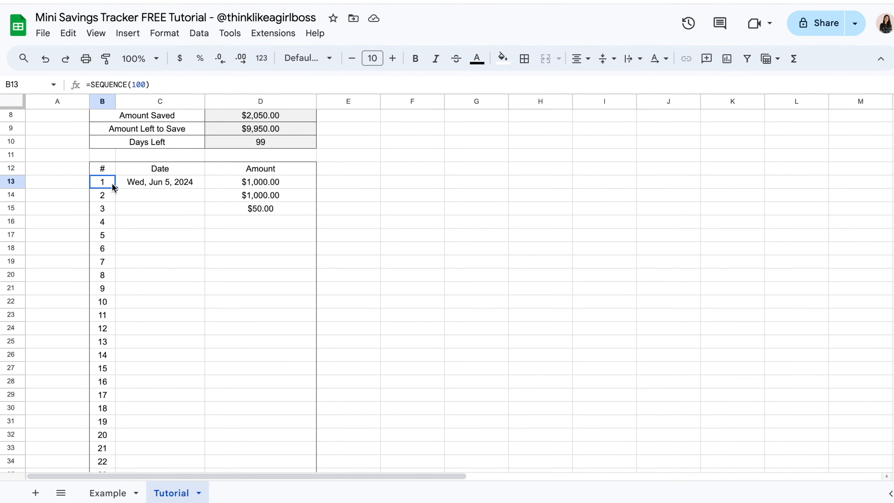
{"action": "scroll", "coordinate": [153, 300], "scroll_direction": "down", "scroll_amount": 12}
{"action": "scroll", "coordinate": [153, 300], "scroll_direction": "down", "scroll_amount": 17}
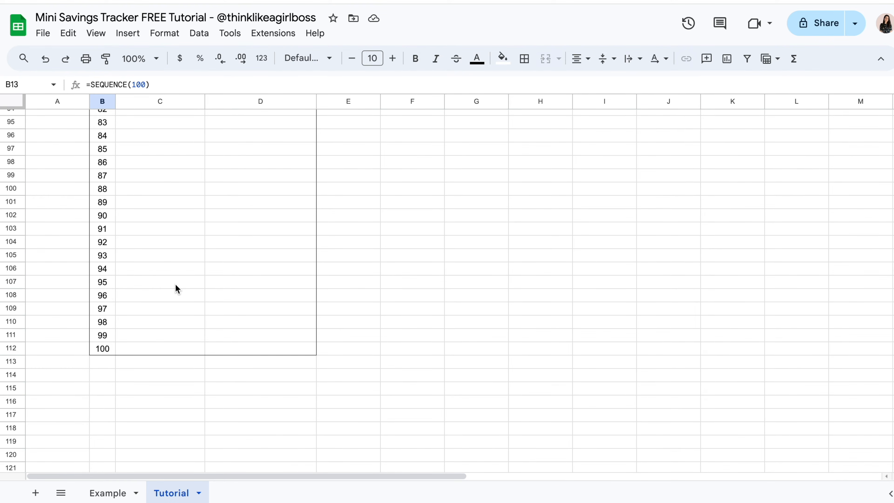
{"action": "left_click", "coordinate": [101, 349], "text": "shift"}
{"action": "scroll", "coordinate": [163, 230], "scroll_direction": "up", "scroll_amount": 20}
{"action": "scroll", "coordinate": [163, 229], "scroll_direction": "up", "scroll_amount": 11}
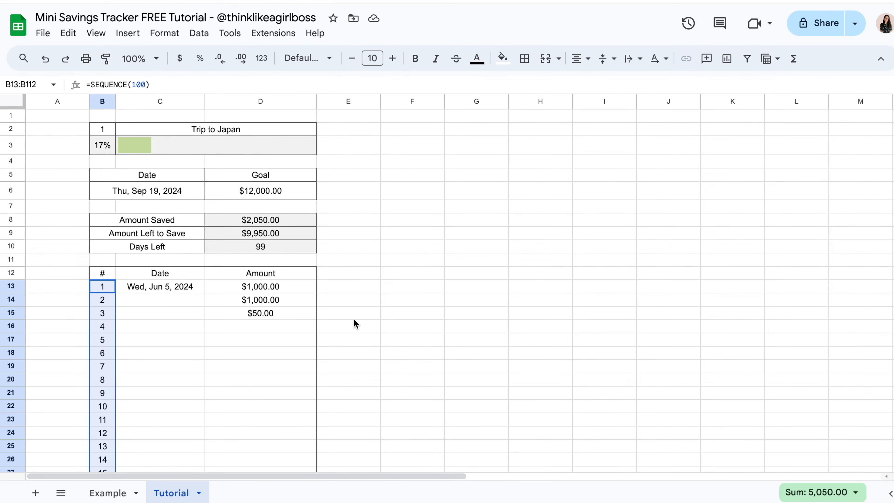
{"action": "left_click", "coordinate": [504, 63]}
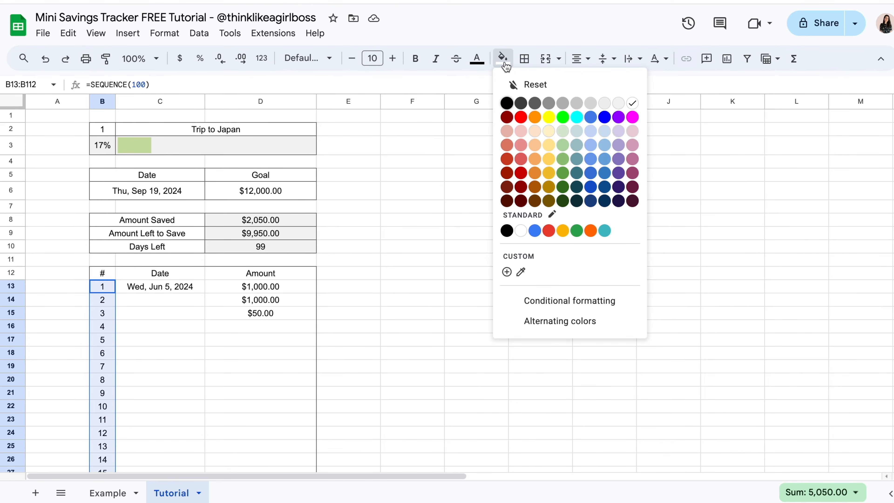
{"action": "left_click", "coordinate": [619, 104]}
{"action": "left_click", "coordinate": [476, 260]}
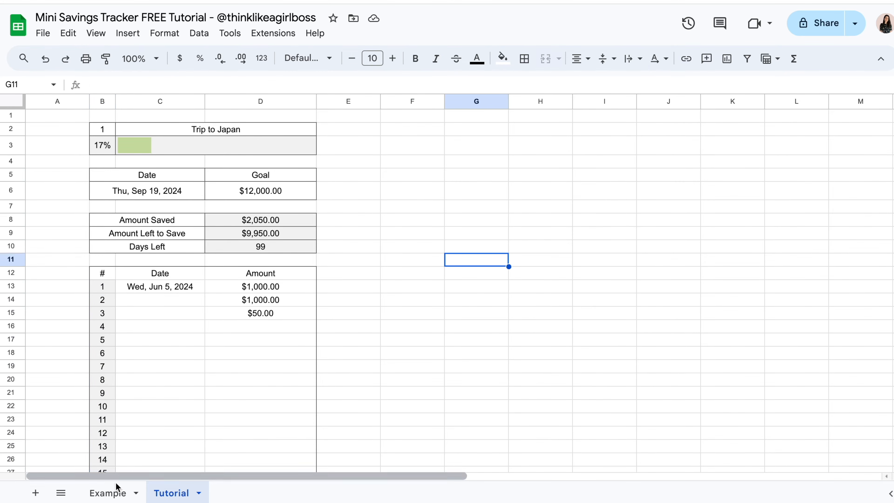
Compare with the Example sheet's styling, and clear all borders from tracker columns B:D on the Tutorial sheet.
{"action": "left_click", "coordinate": [106, 493]}
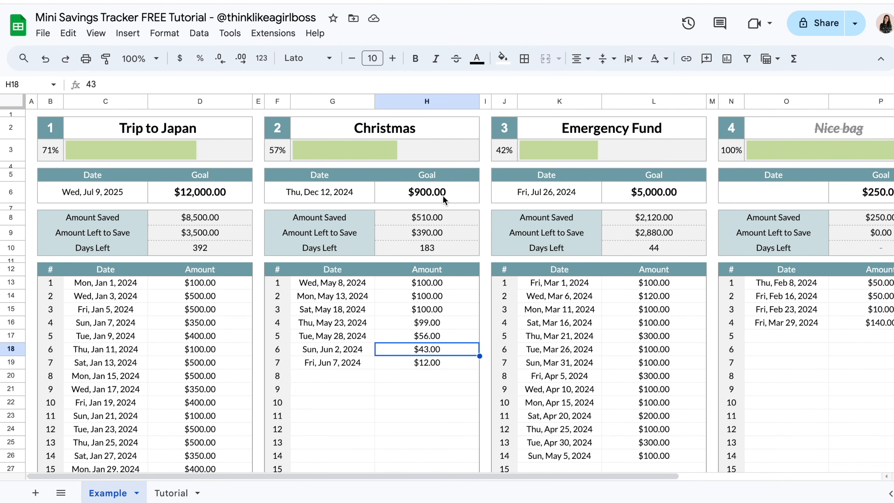
{"action": "left_click", "coordinate": [172, 493]}
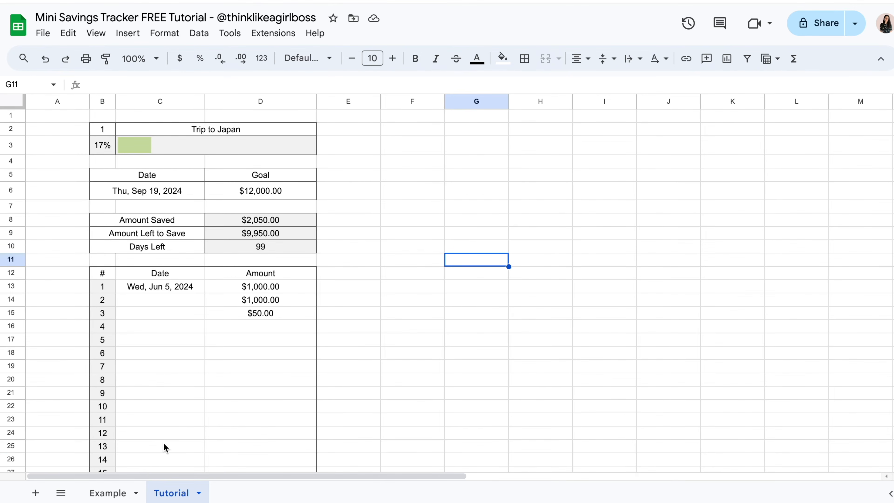
{"action": "left_click", "coordinate": [105, 493]}
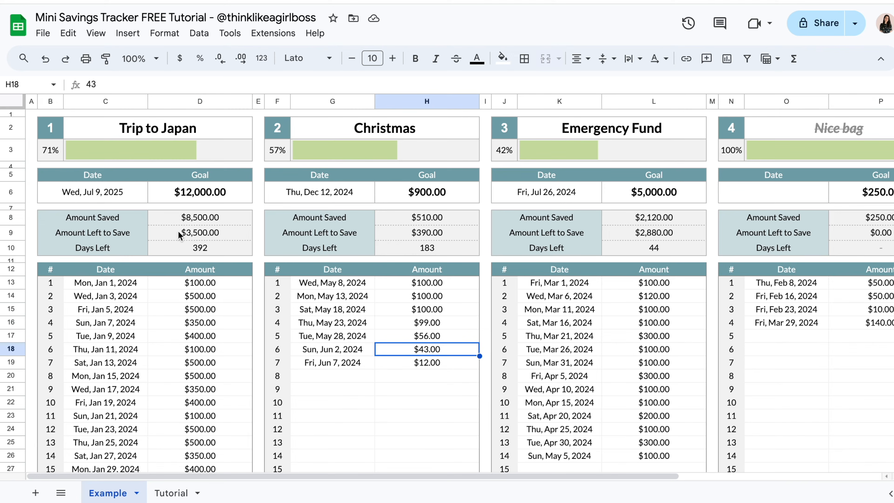
{"action": "left_click", "coordinate": [173, 492]}
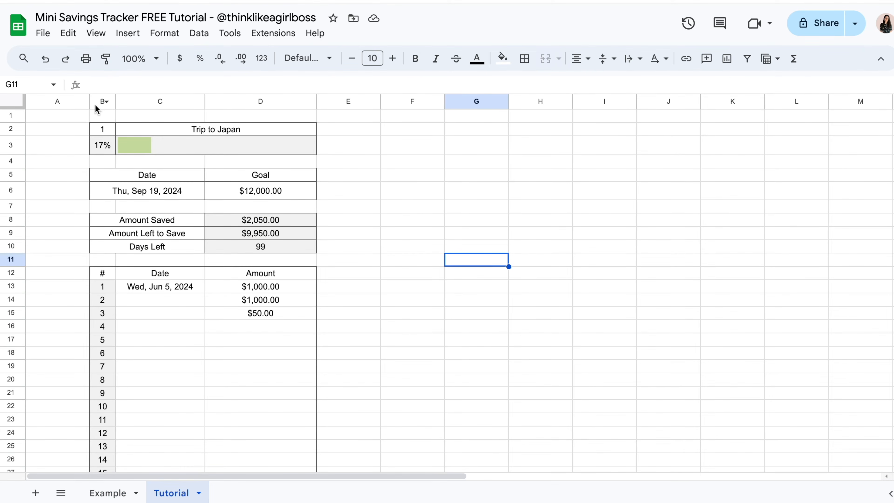
{"action": "left_click_drag", "start_coordinate": [95, 105], "coordinate": [234, 98]}
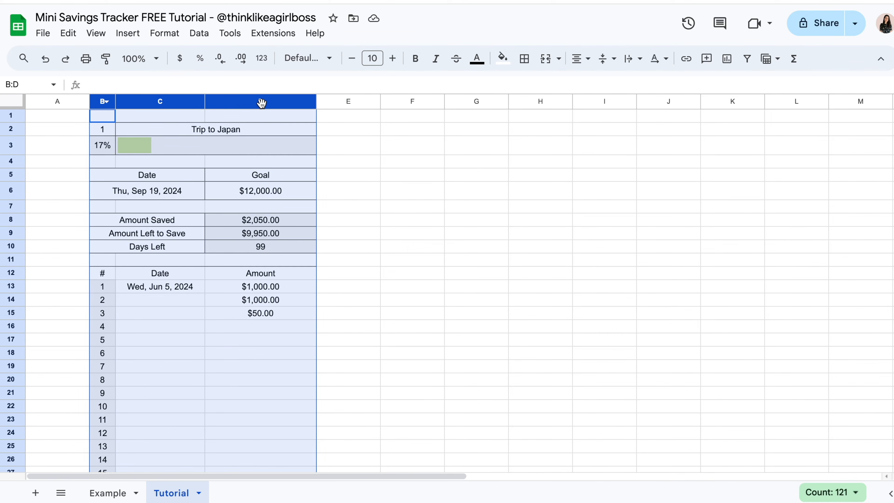
{"action": "left_click", "coordinate": [526, 62]}
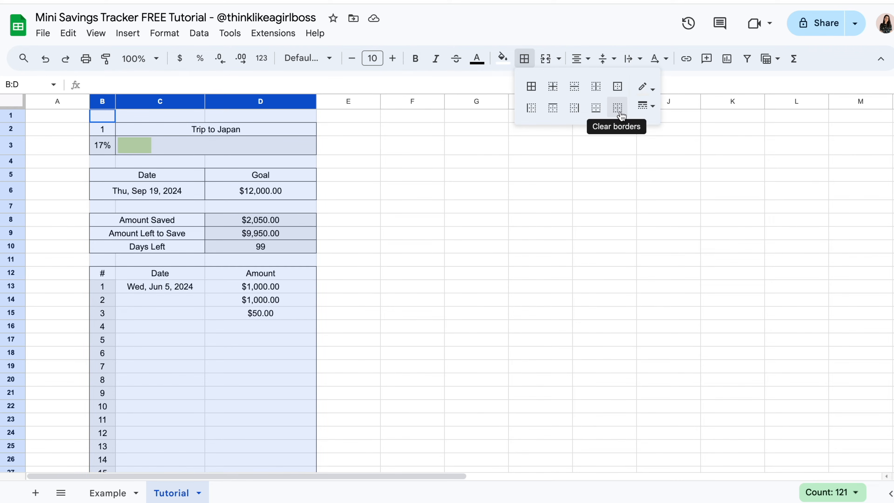
{"action": "left_click", "coordinate": [621, 116]}
{"action": "left_click", "coordinate": [458, 353]}
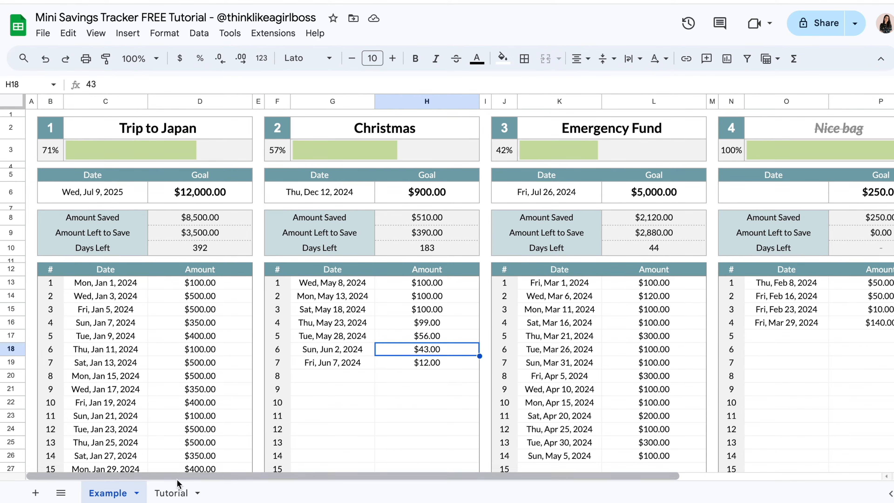
Return to the Tutorial sheet and examine the header cells B2, B5:D5 and B12:D12 that need colouring.
{"action": "left_click", "coordinate": [176, 490]}
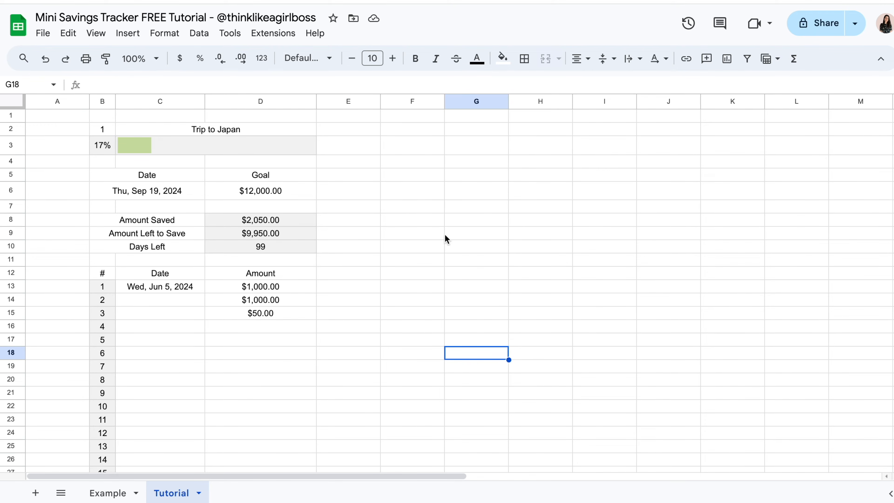
{"action": "left_click", "coordinate": [109, 128]}
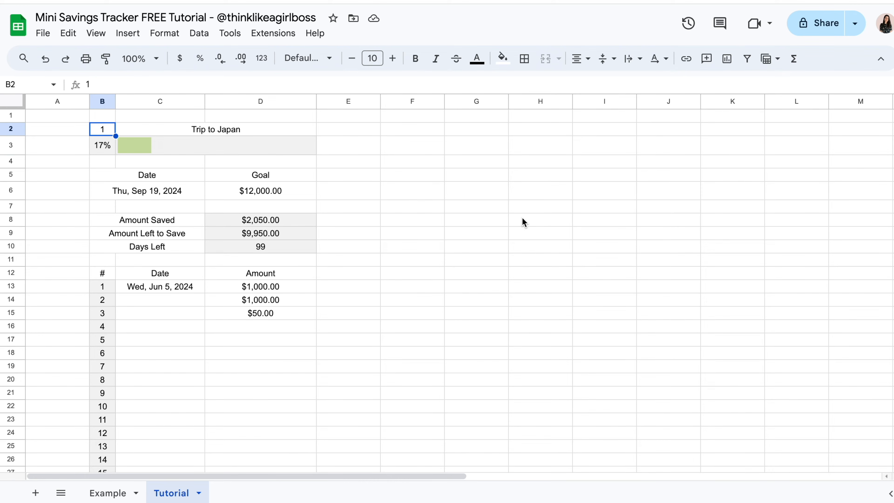
{"action": "left_click_drag", "start_coordinate": [426, 147], "coordinate": [625, 399]}
{"action": "left_click", "coordinate": [569, 265]}
{"action": "left_click", "coordinate": [98, 128]}
{"action": "left_click_drag", "start_coordinate": [136, 176], "coordinate": [271, 178]}
{"action": "left_click_drag", "start_coordinate": [106, 275], "coordinate": [260, 274]}
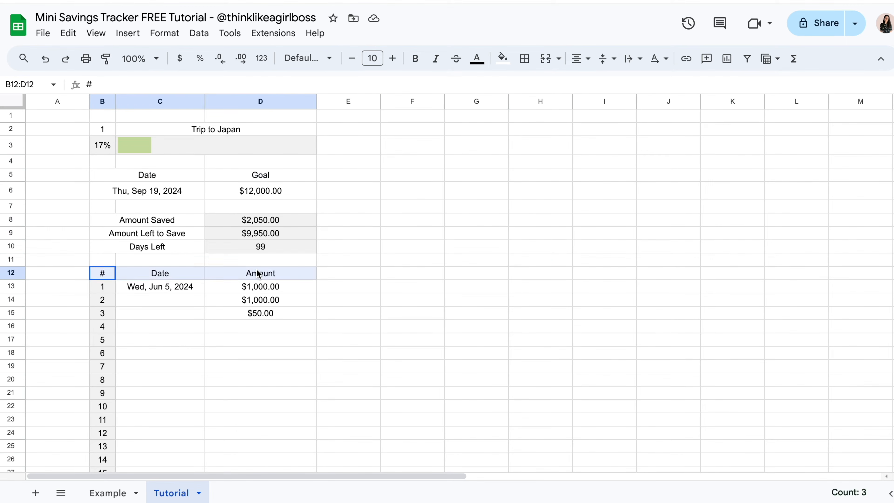
{"action": "left_click", "coordinate": [425, 149]}
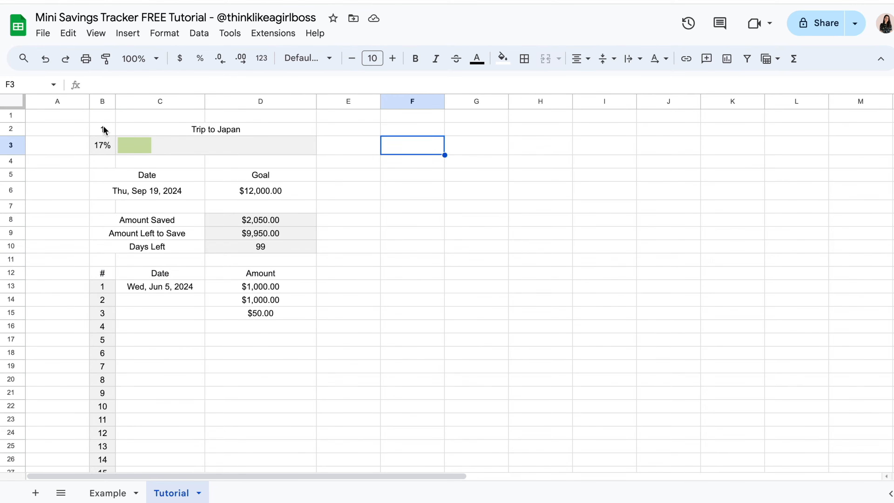
Fill the number cell B2 and the header rows B5:D5 and B12:D12 with light cyan 1 and make their text white.
{"action": "left_click", "coordinate": [109, 129]}
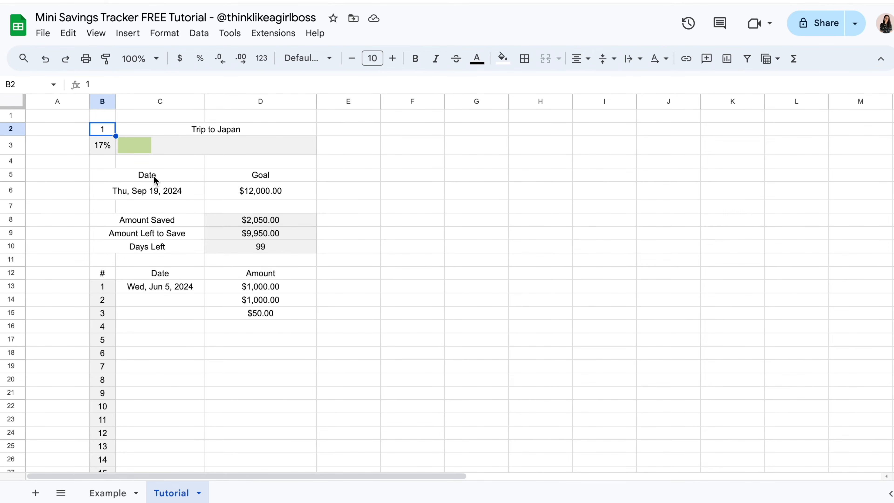
{"action": "left_click_drag", "start_coordinate": [154, 175], "coordinate": [241, 179]}
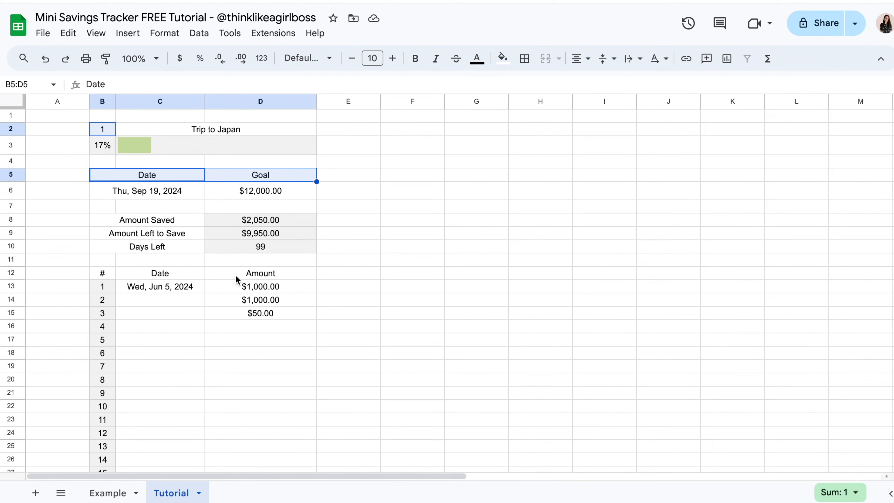
{"action": "left_click", "coordinate": [104, 274]}
{"action": "left_click_drag", "start_coordinate": [104, 277], "coordinate": [236, 279]}
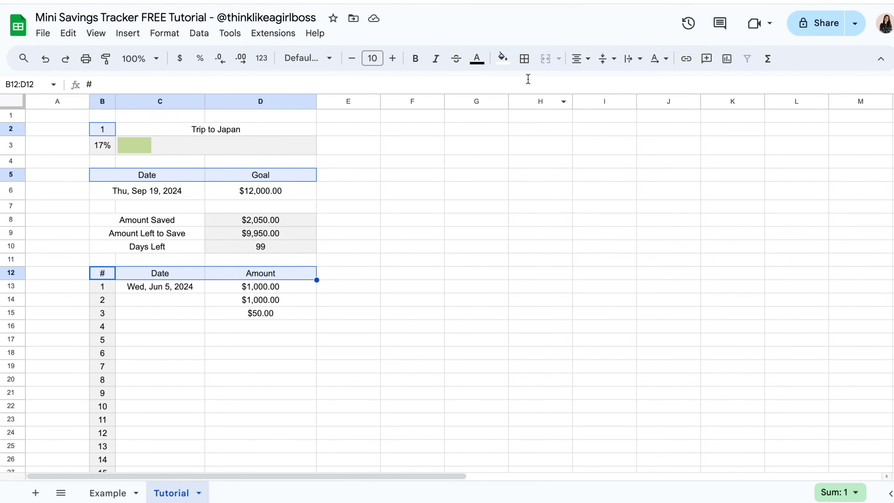
{"action": "left_click", "coordinate": [503, 59]}
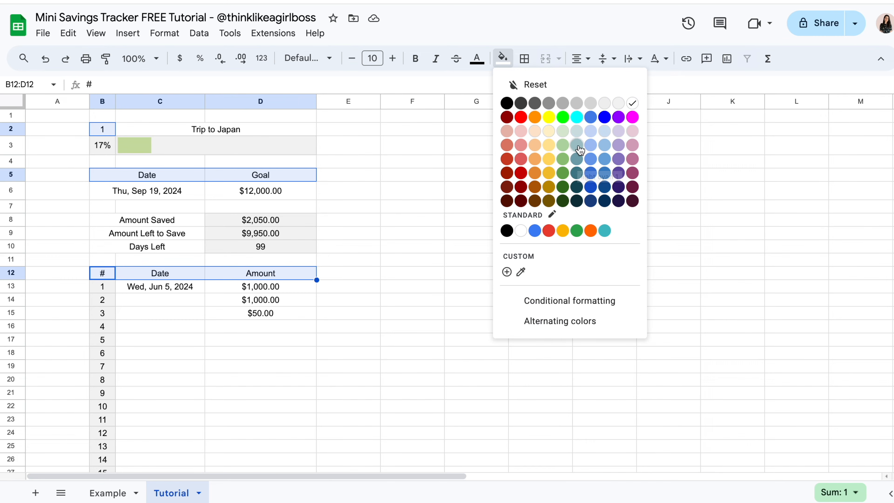
{"action": "left_click", "coordinate": [580, 163]}
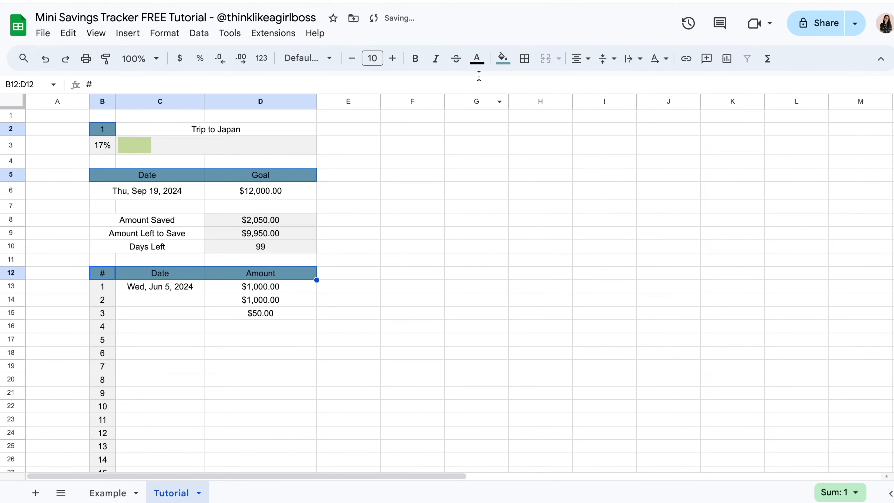
{"action": "left_click", "coordinate": [477, 59]}
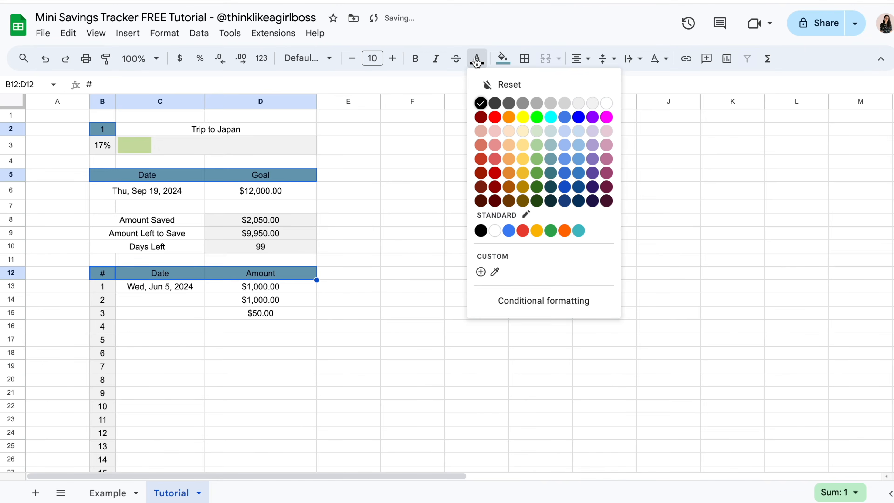
{"action": "left_click", "coordinate": [606, 104]}
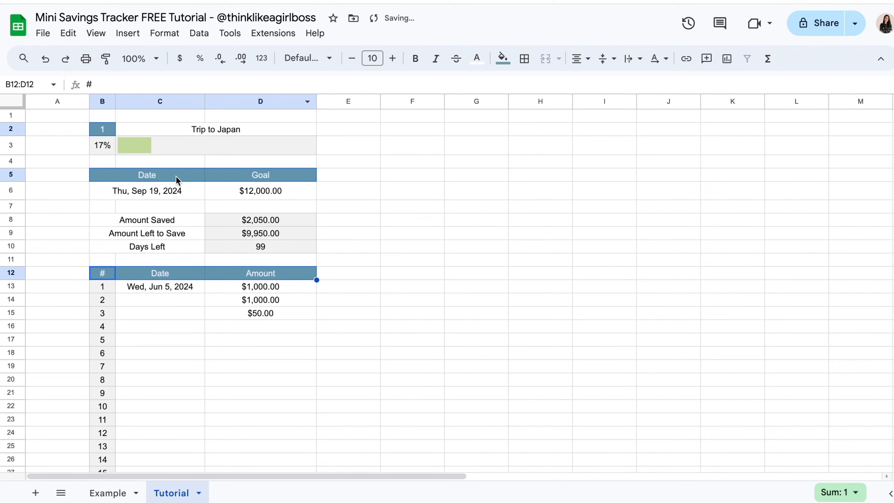
Set the border colour to dark grey 2 with the header cells B2, B5:D5 and B12:D12 selected.
{"action": "left_click", "coordinate": [525, 59]}
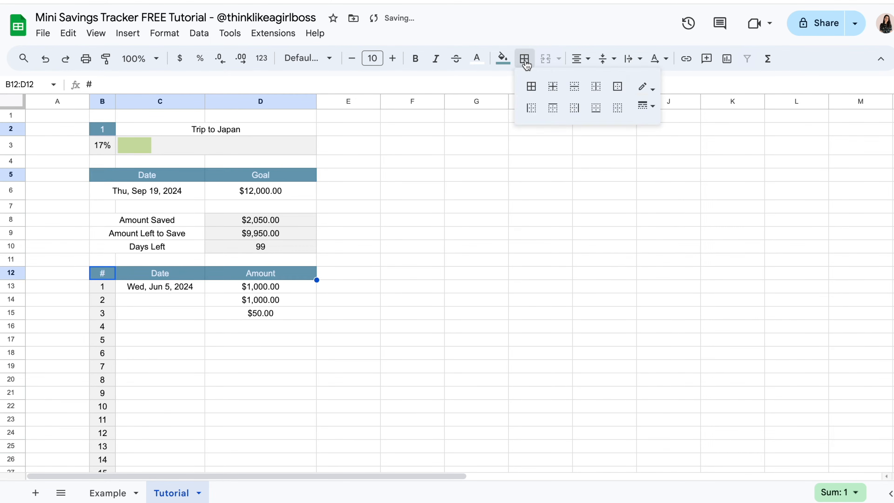
{"action": "left_click", "coordinate": [647, 89]}
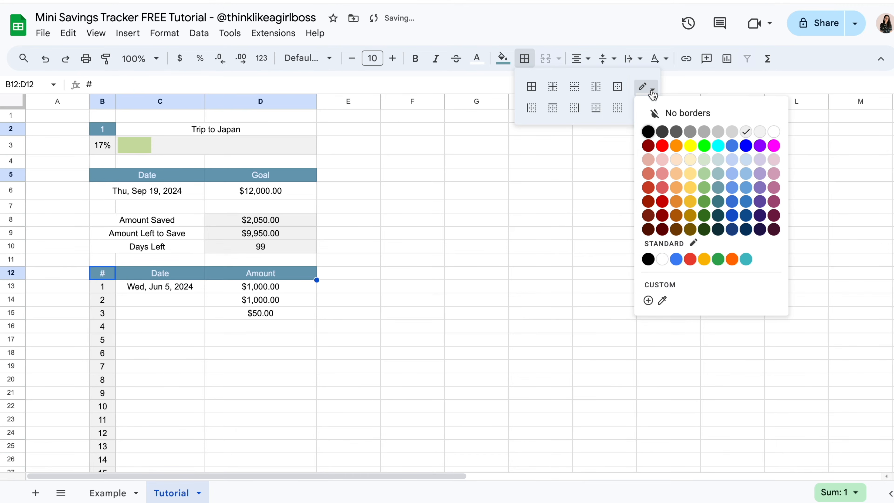
{"action": "left_click", "coordinate": [691, 136]}
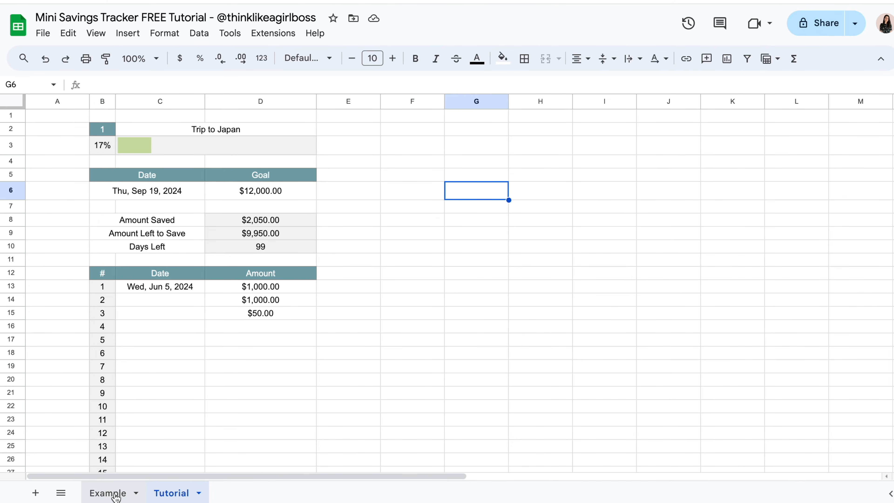
Check the Example sheet's borders, and apply all borders in dark grey 2 to the title and progress block B2:D3 on the Tutorial sheet.
{"action": "left_click", "coordinate": [109, 493]}
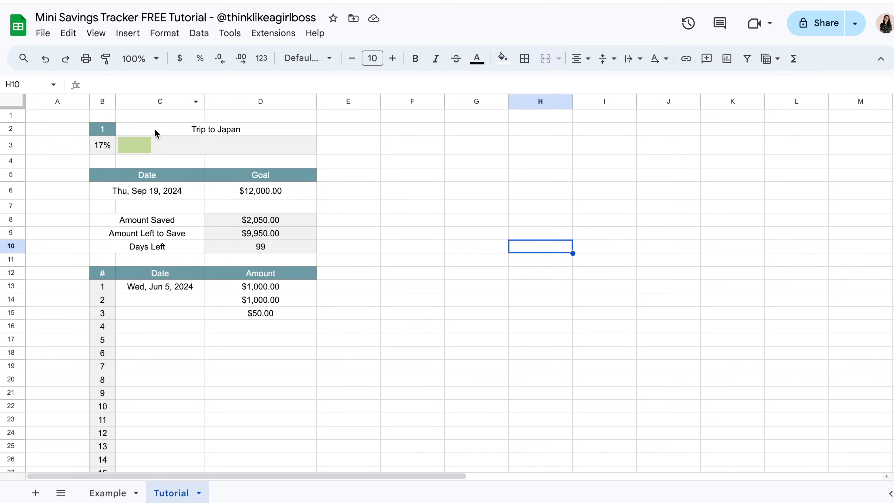
{"action": "left_click_drag", "start_coordinate": [107, 132], "coordinate": [156, 156]}
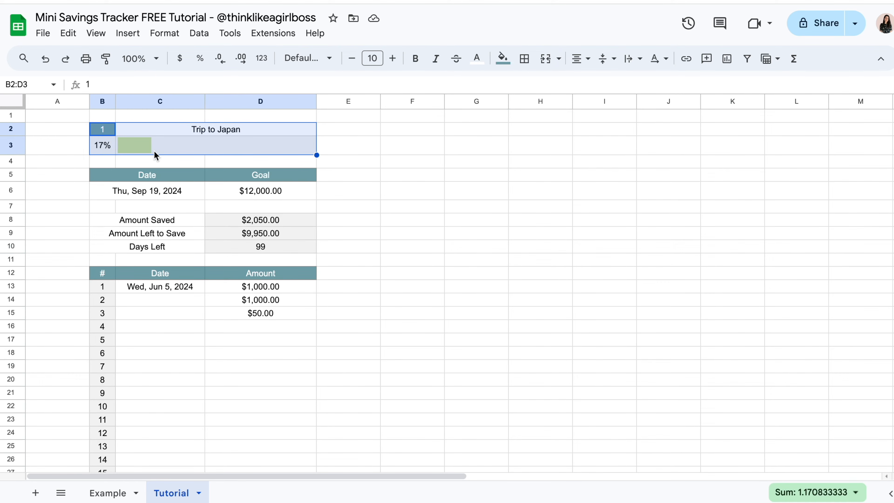
{"action": "left_click", "coordinate": [525, 60]}
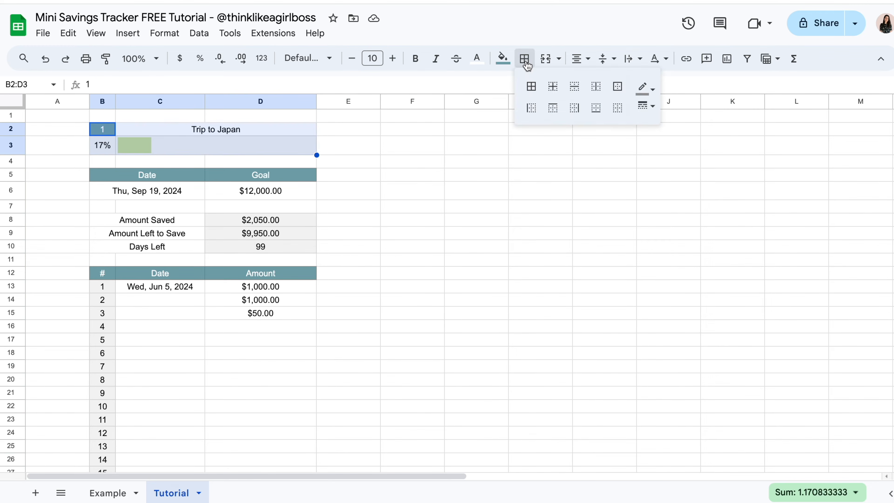
{"action": "left_click", "coordinate": [641, 88]}
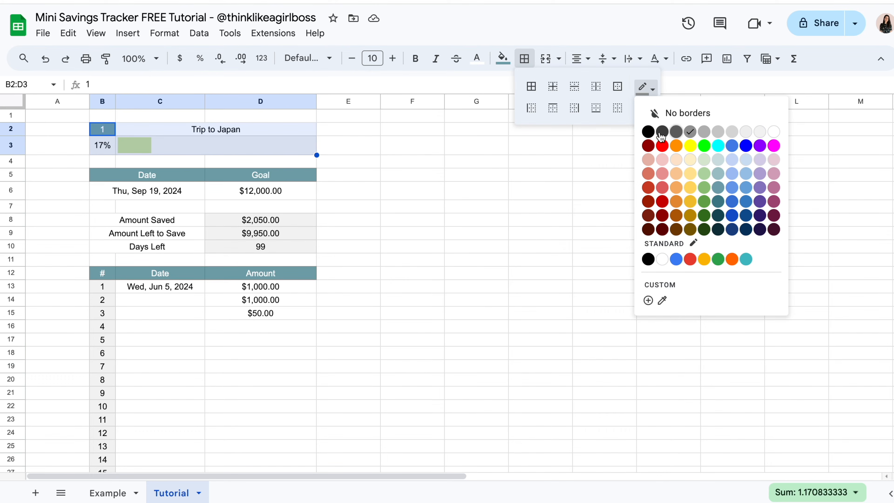
{"action": "left_click", "coordinate": [656, 92]}
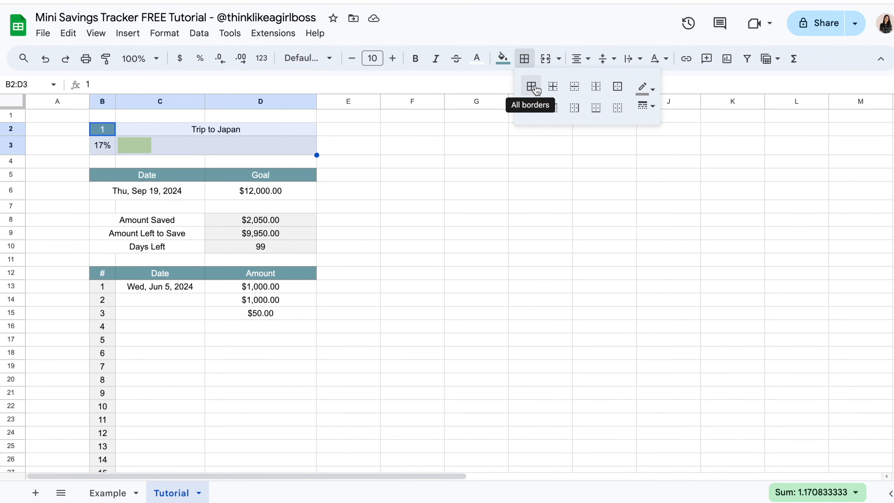
{"action": "left_click", "coordinate": [535, 90]}
{"action": "left_click", "coordinate": [433, 259]}
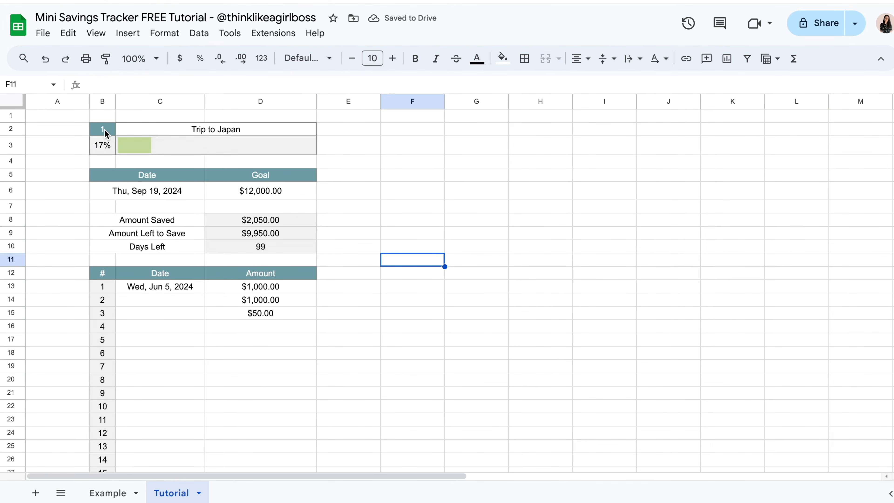
Make the tracker number and title in B2:D2 bold with font size 15.
{"action": "left_click", "coordinate": [111, 128]}
{"action": "key", "text": "shift+Right"}
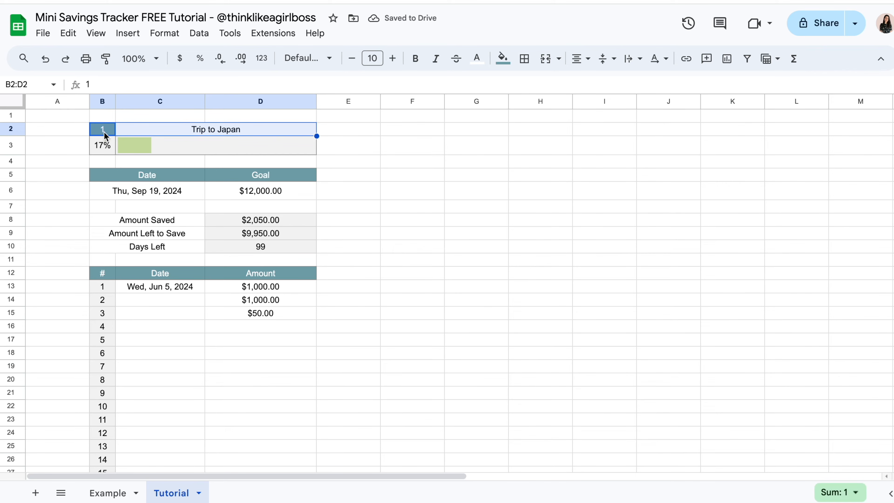
{"action": "left_click", "coordinate": [418, 66]}
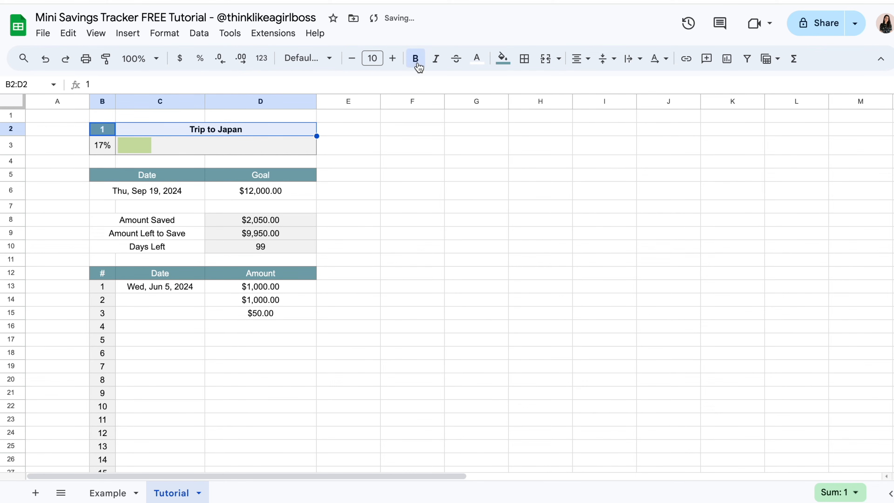
{"action": "left_click", "coordinate": [374, 57]}
{"action": "type", "text": "15"}
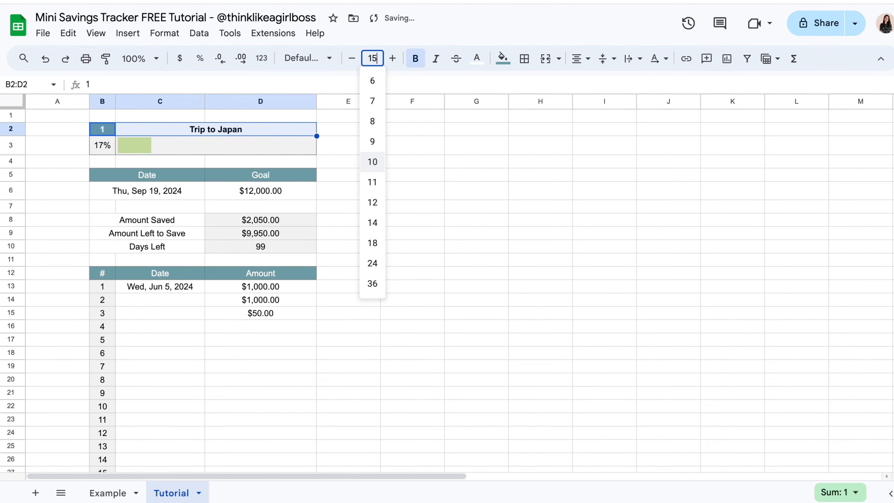
{"action": "key", "text": "Return"}
{"action": "left_click", "coordinate": [412, 219]}
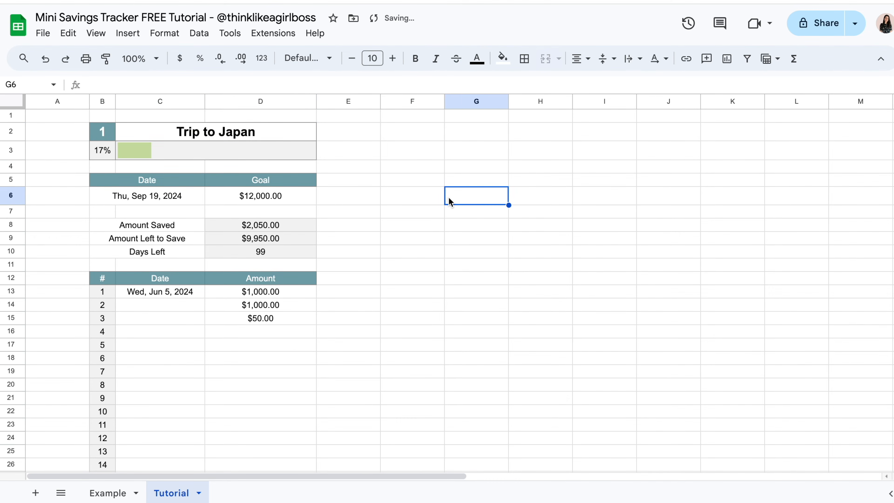
Apply all borders to the date and goal value cells B6:D6.
{"action": "scroll", "coordinate": [194, 175], "scroll_direction": "down", "scroll_amount": 1}
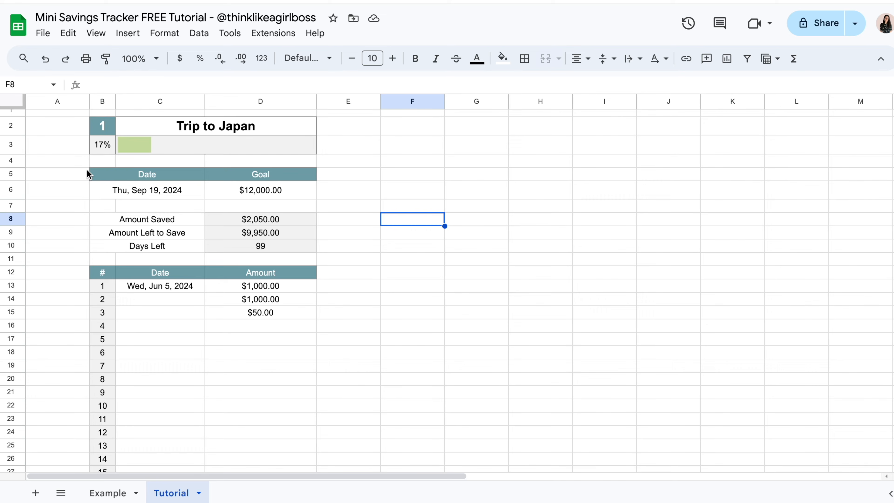
{"action": "left_click_drag", "start_coordinate": [101, 176], "coordinate": [227, 176]}
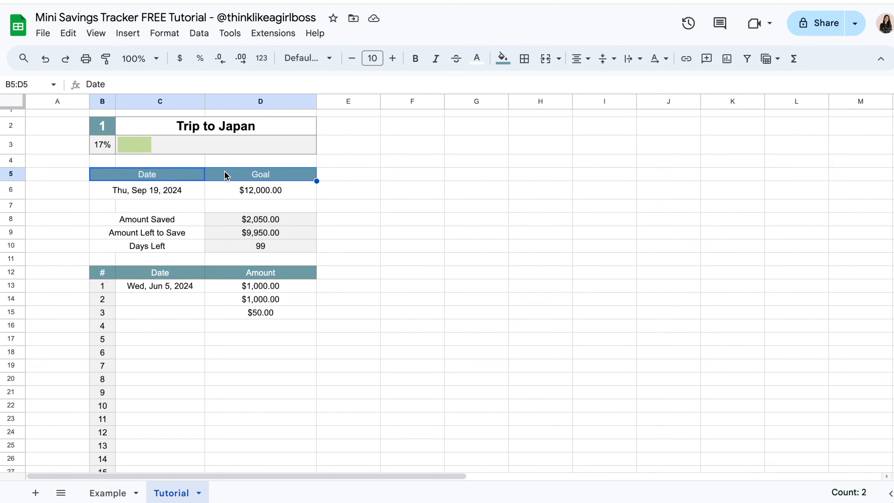
{"action": "left_click", "coordinate": [391, 192]}
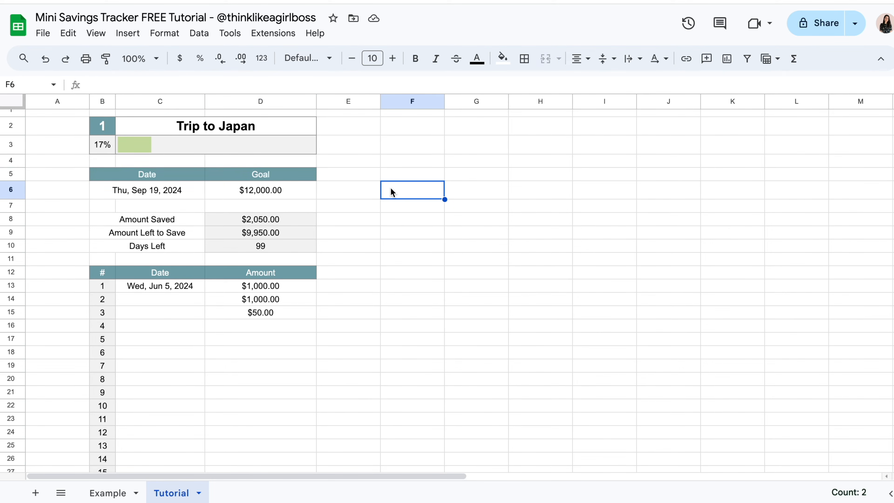
{"action": "left_click", "coordinate": [160, 191]}
{"action": "left_click_drag", "start_coordinate": [175, 193], "coordinate": [238, 190]}
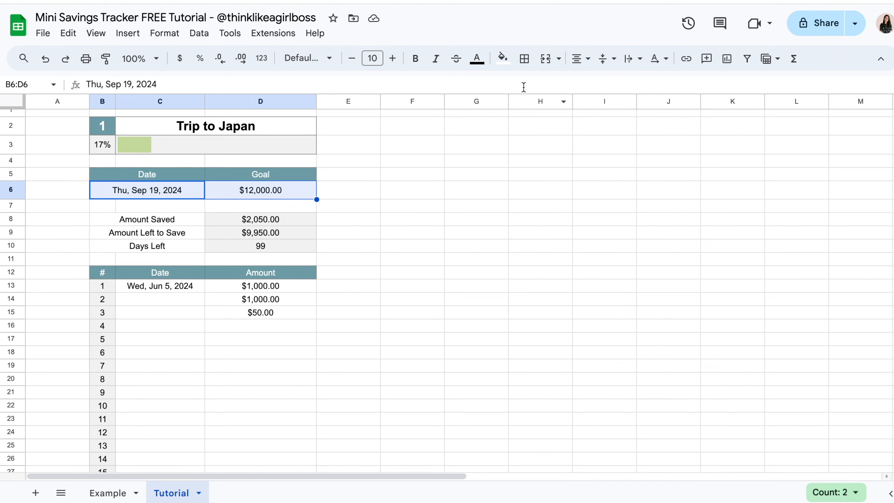
{"action": "left_click", "coordinate": [527, 64]}
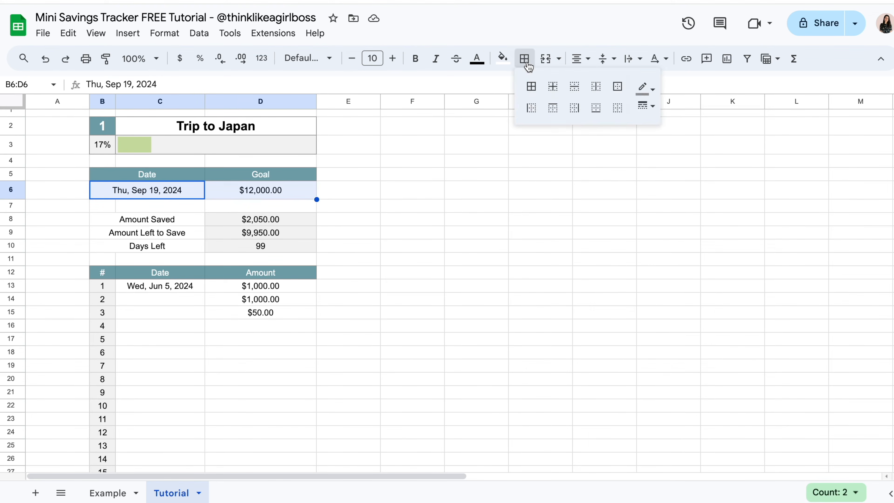
{"action": "left_click", "coordinate": [539, 93]}
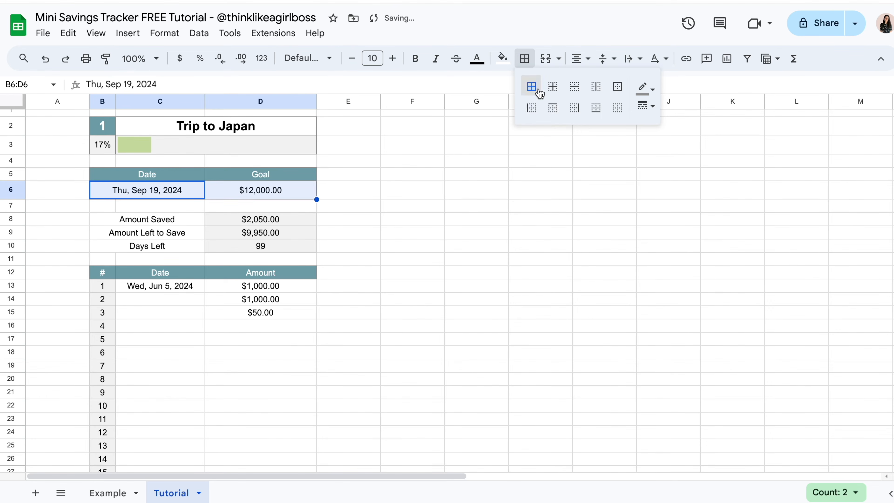
{"action": "left_click", "coordinate": [431, 206]}
Set the goal amount in D6 to font size 12 and make it bold.
{"action": "left_click", "coordinate": [264, 192]}
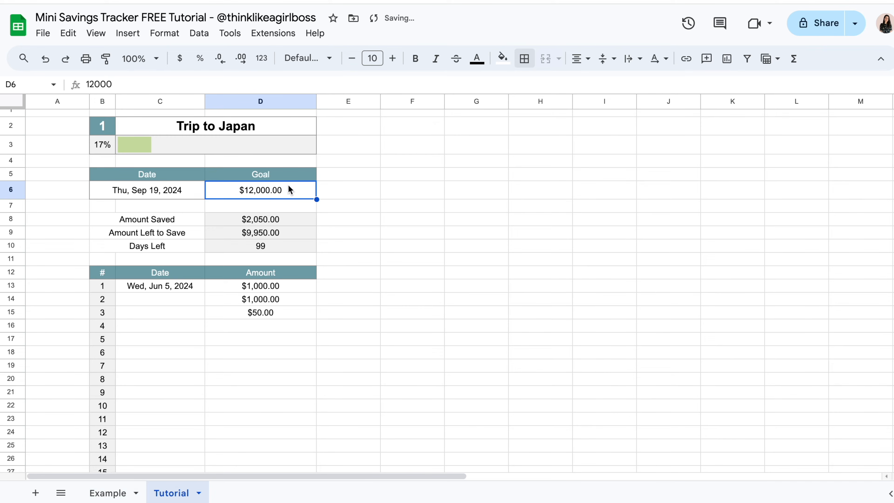
{"action": "left_click", "coordinate": [373, 57]}
{"action": "type", "text": "12"}
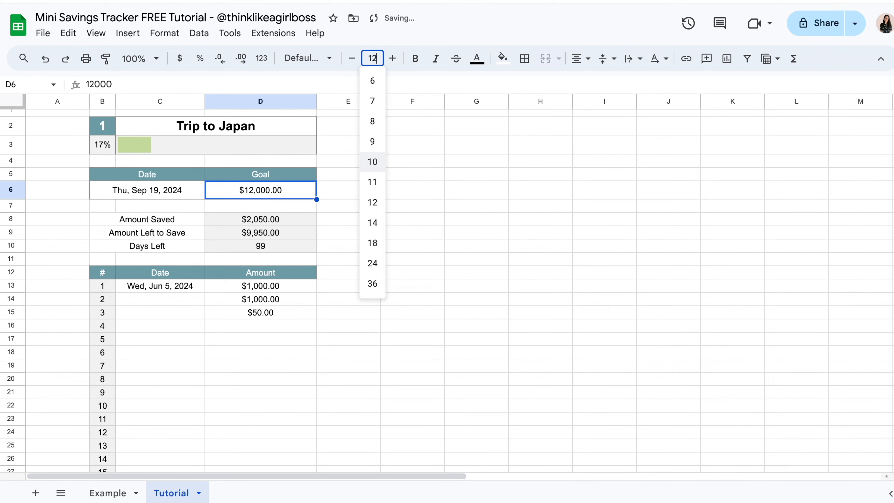
{"action": "key", "text": "Return"}
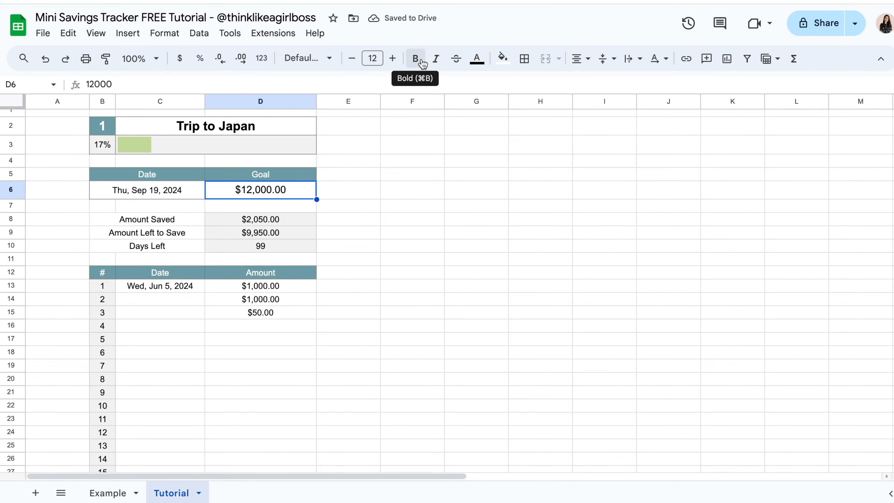
{"action": "left_click", "coordinate": [422, 63]}
{"action": "left_click", "coordinate": [412, 259]}
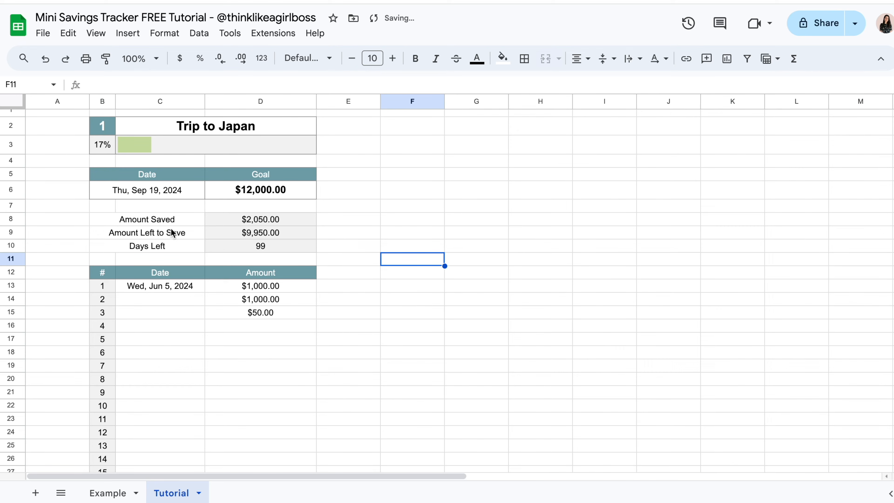
Fill the summary label cells B8:C10 with light cyan 3 and add an outer border around them.
{"action": "left_click_drag", "start_coordinate": [185, 219], "coordinate": [186, 251]}
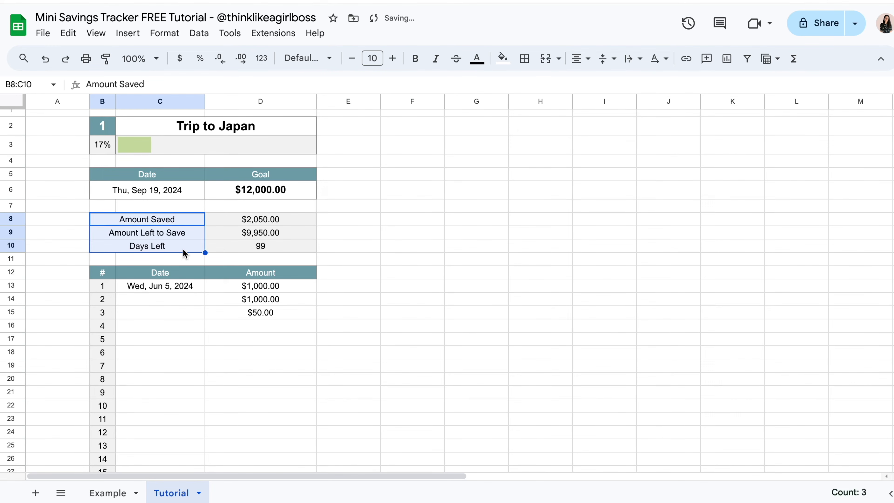
{"action": "left_click", "coordinate": [507, 63]}
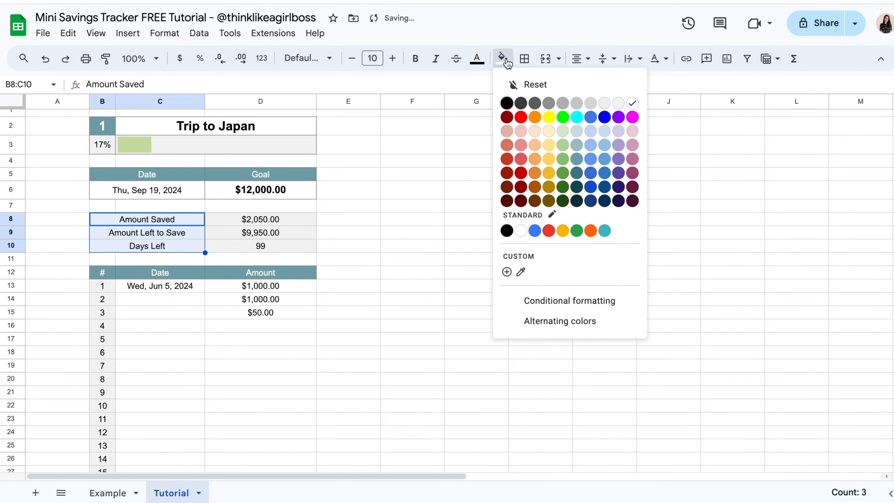
{"action": "left_click", "coordinate": [578, 135]}
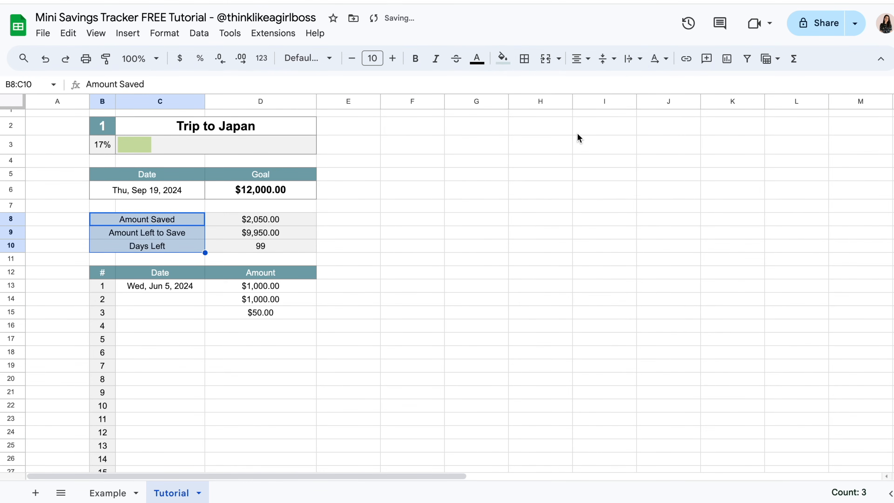
{"action": "left_click", "coordinate": [525, 58]}
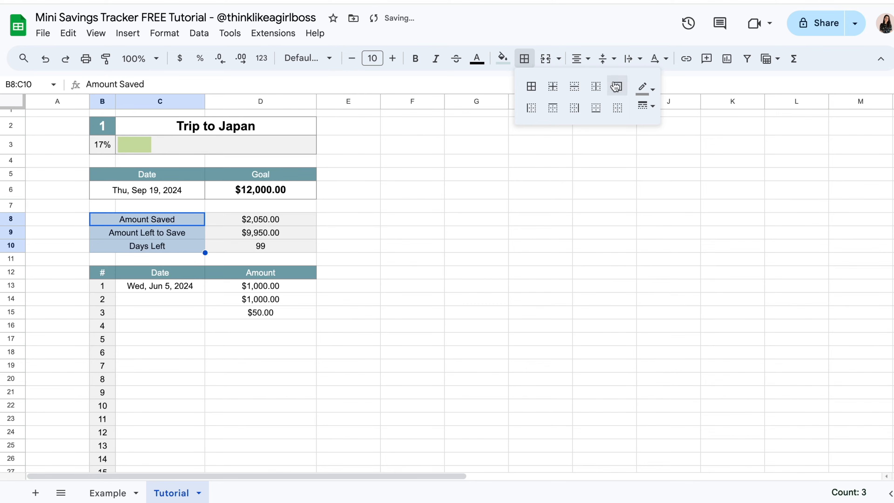
{"action": "left_click", "coordinate": [617, 86]}
{"action": "left_click", "coordinate": [412, 272]}
Add an outer border around the summary value cells D8:D10.
{"action": "left_click_drag", "start_coordinate": [221, 218], "coordinate": [224, 247]}
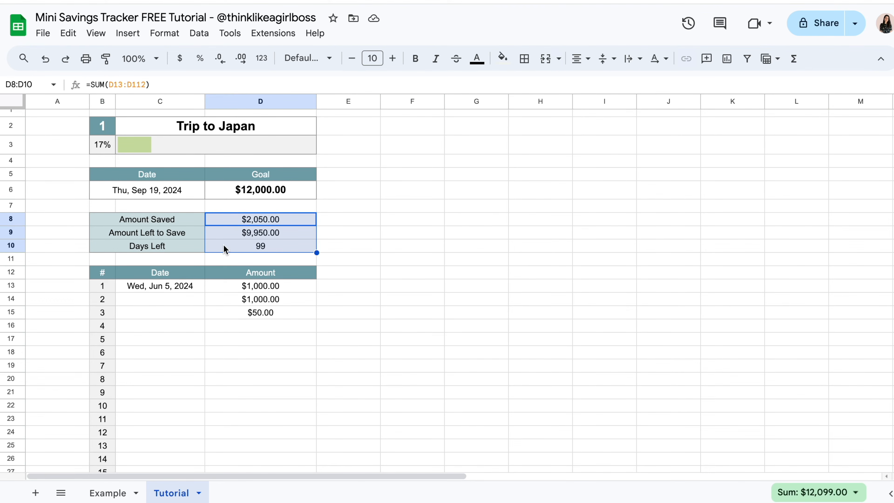
{"action": "left_click", "coordinate": [527, 63]}
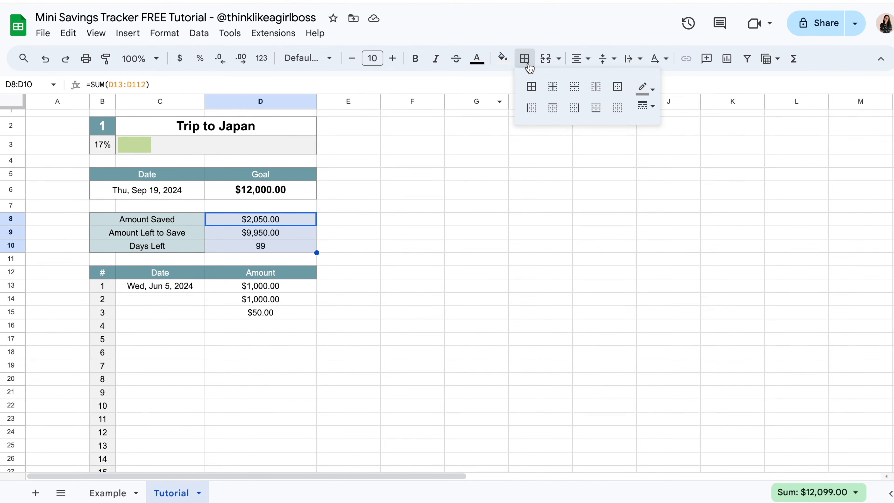
{"action": "left_click", "coordinate": [617, 86]}
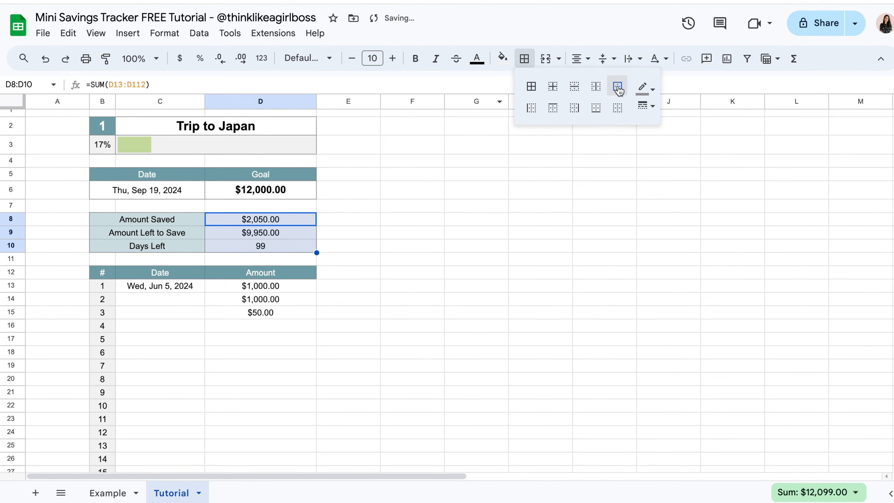
{"action": "left_click", "coordinate": [436, 287]}
Check the summary block's line style on the Example sheet, and add dashed inner borders to D8:D10 on the Tutorial sheet.
{"action": "left_click", "coordinate": [114, 492]}
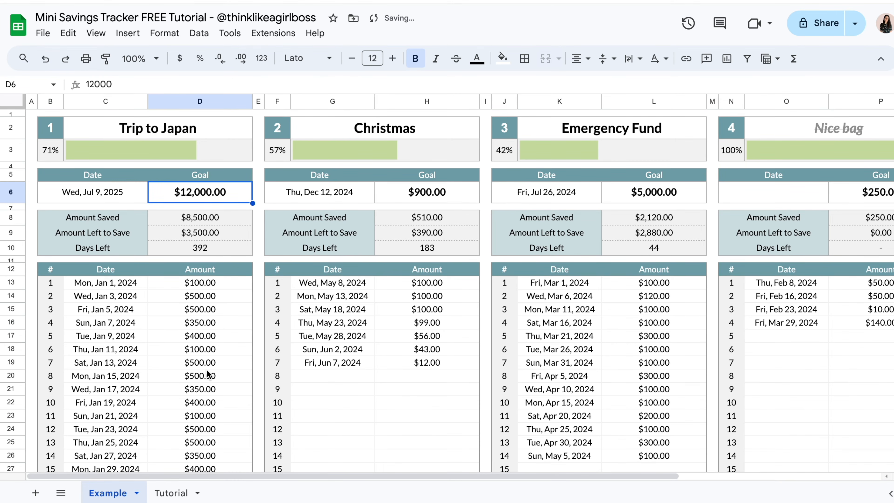
{"action": "left_click", "coordinate": [171, 493]}
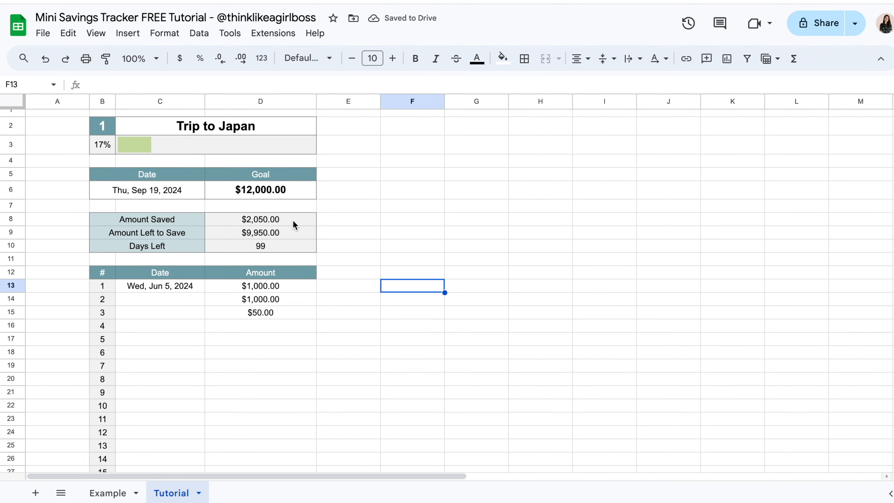
{"action": "left_click_drag", "start_coordinate": [293, 221], "coordinate": [295, 244]}
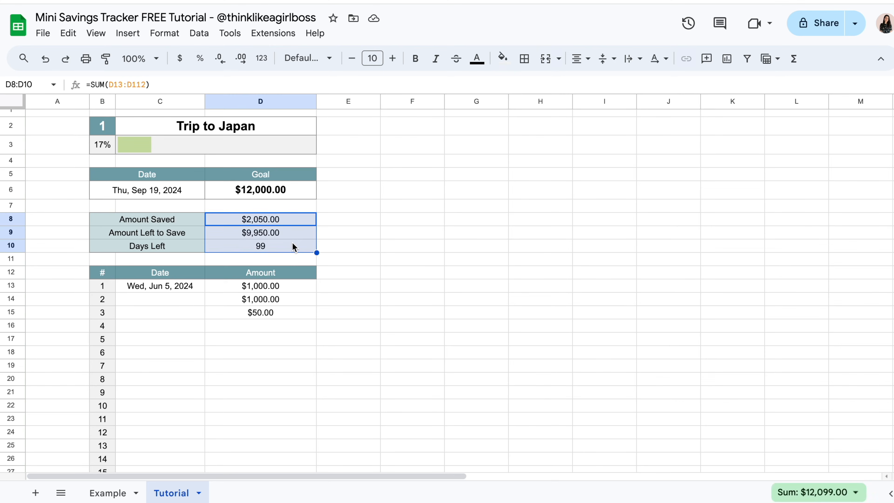
{"action": "left_click", "coordinate": [524, 59]}
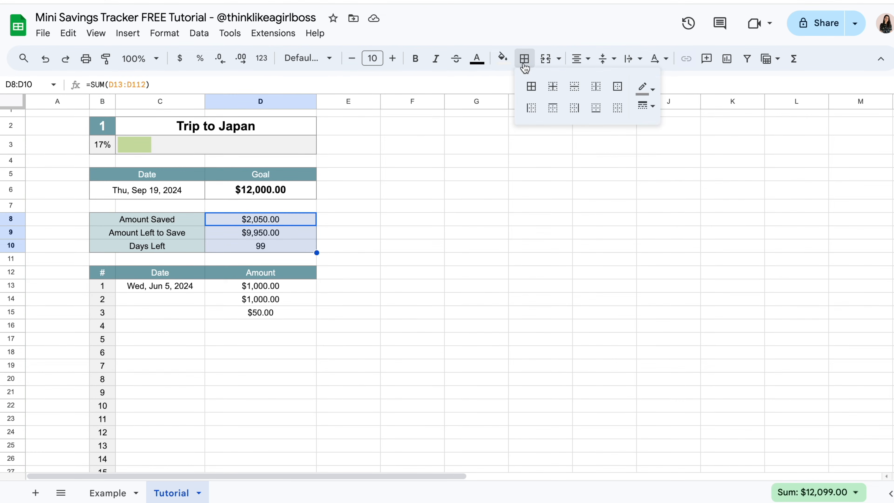
{"action": "left_click", "coordinate": [655, 108]}
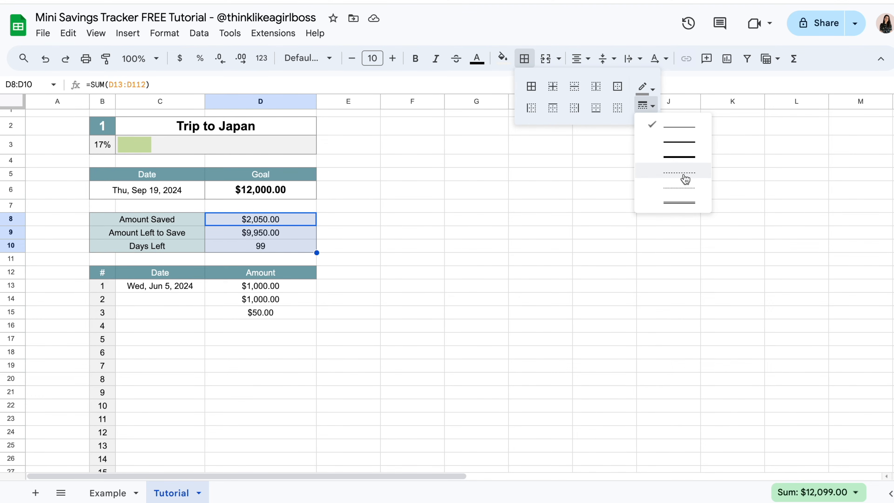
{"action": "left_click", "coordinate": [690, 175]}
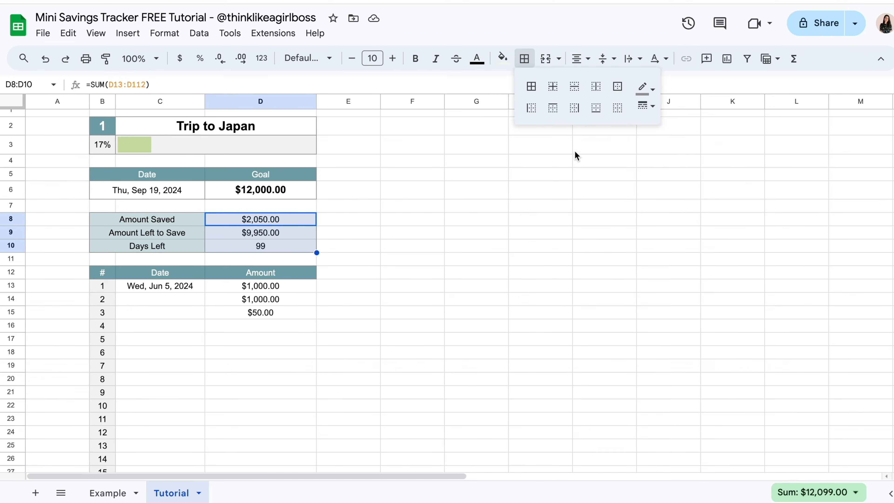
{"action": "left_click", "coordinate": [560, 93]}
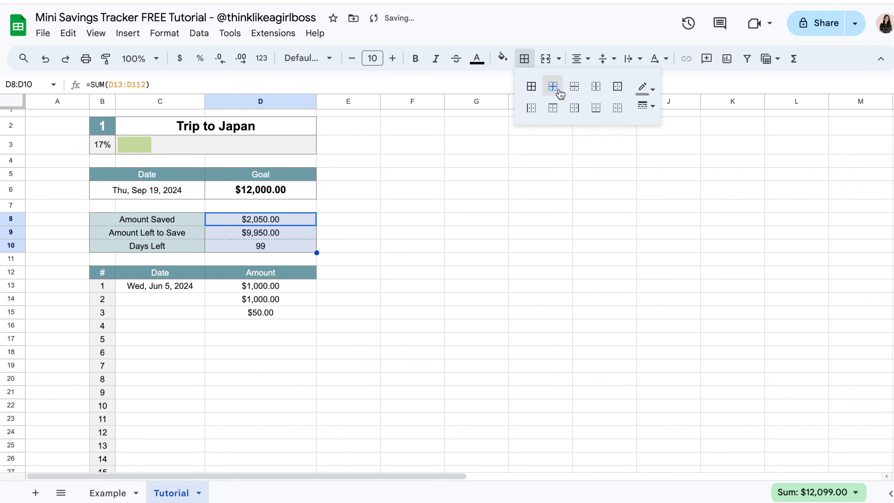
{"action": "left_click", "coordinate": [421, 288]}
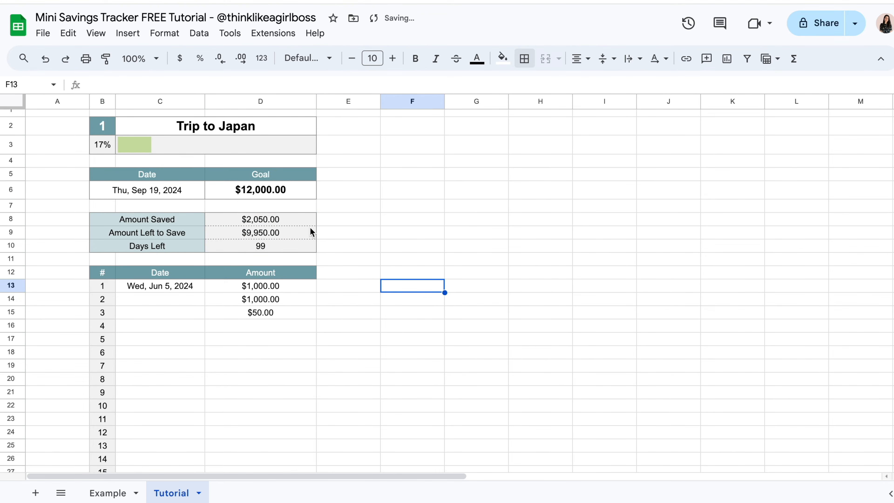
Add a thin solid outer border around the whole savings log, B12:D112.
{"action": "scroll", "coordinate": [303, 242], "scroll_direction": "down", "scroll_amount": 2}
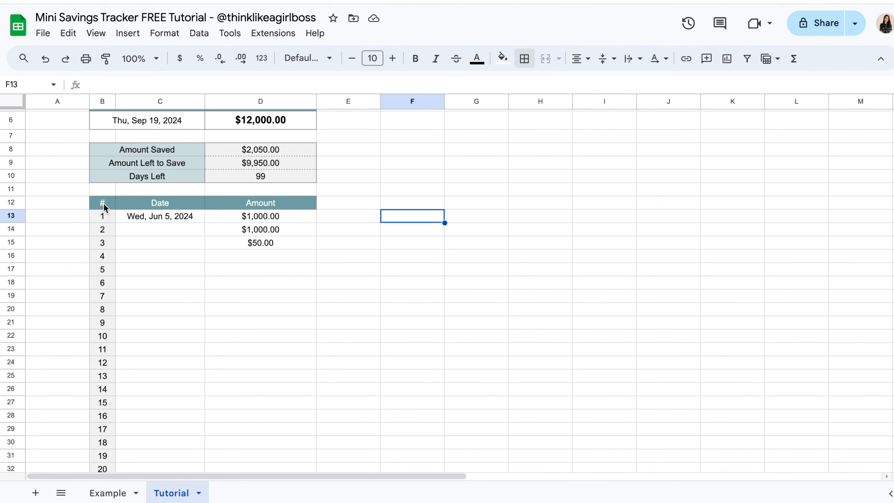
{"action": "left_click_drag", "start_coordinate": [99, 207], "coordinate": [275, 343]}
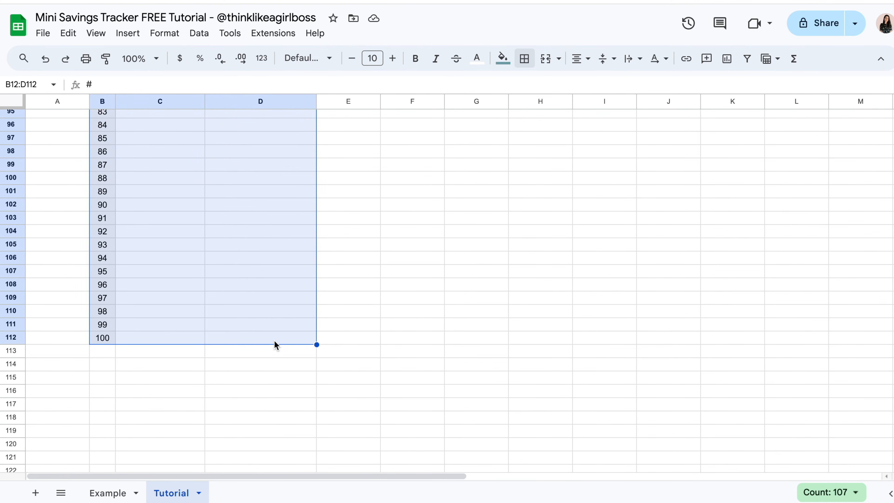
{"action": "scroll", "coordinate": [284, 186], "scroll_direction": "up", "scroll_amount": 20}
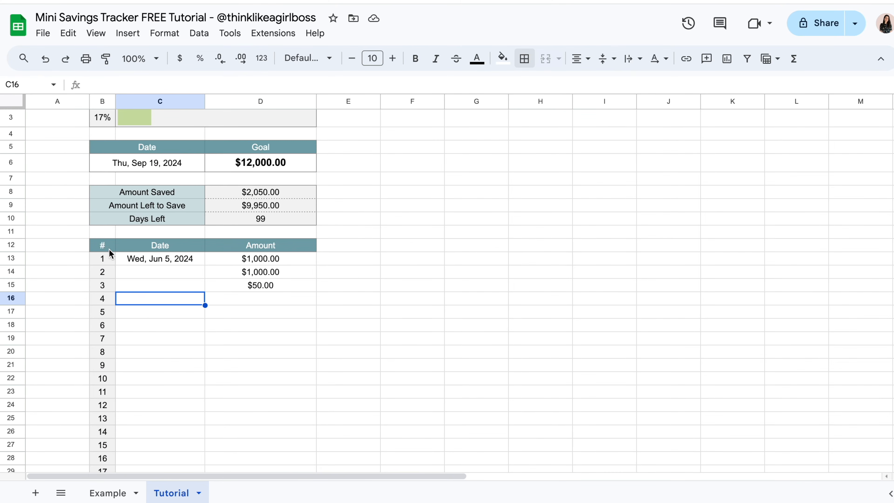
{"action": "left_click", "coordinate": [104, 248]}
{"action": "scroll", "coordinate": [498, 373], "scroll_direction": "down", "scroll_amount": 20}
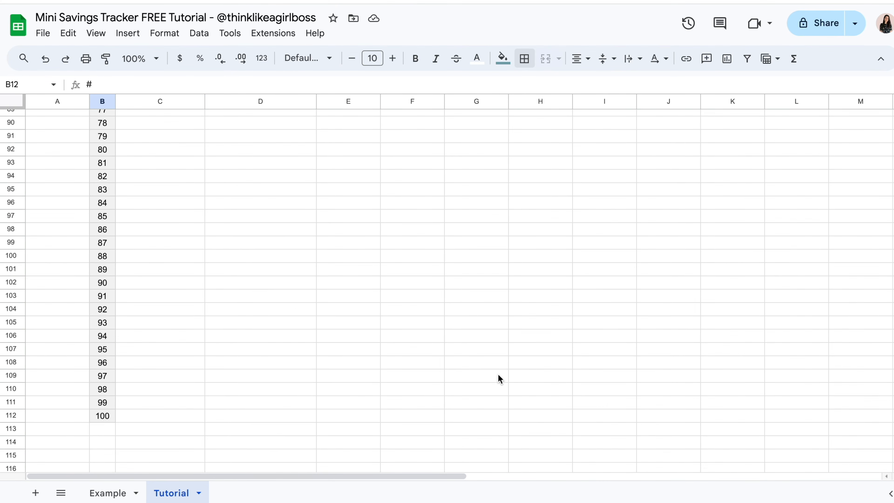
{"action": "left_click", "coordinate": [251, 415], "text": "shift"}
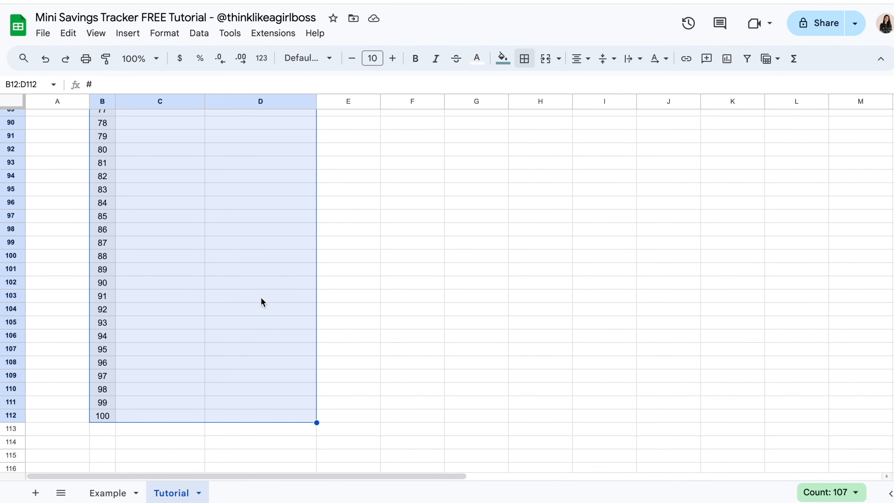
{"action": "scroll", "coordinate": [261, 299], "scroll_direction": "up", "scroll_amount": 20}
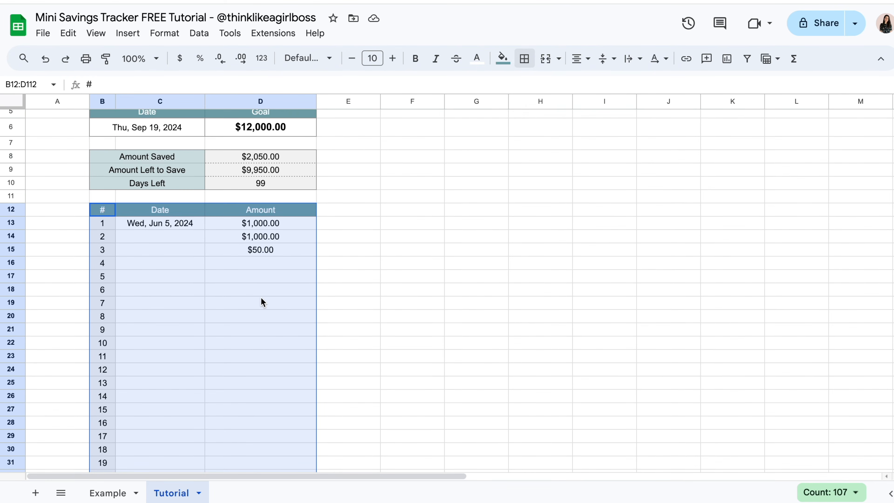
{"action": "left_click", "coordinate": [525, 59]}
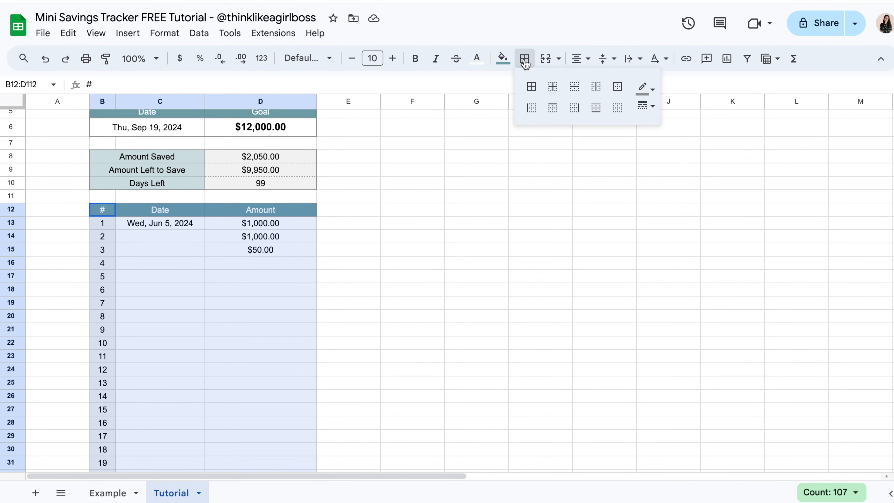
{"action": "left_click", "coordinate": [646, 107]}
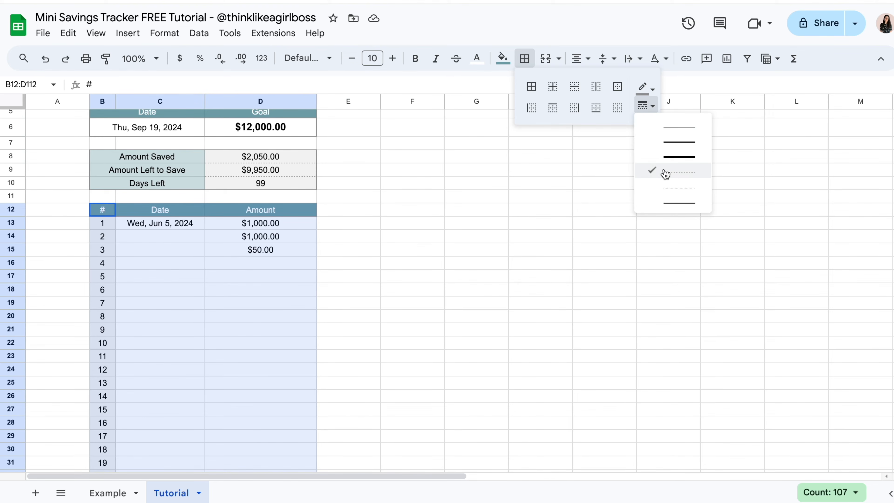
{"action": "left_click", "coordinate": [683, 127]}
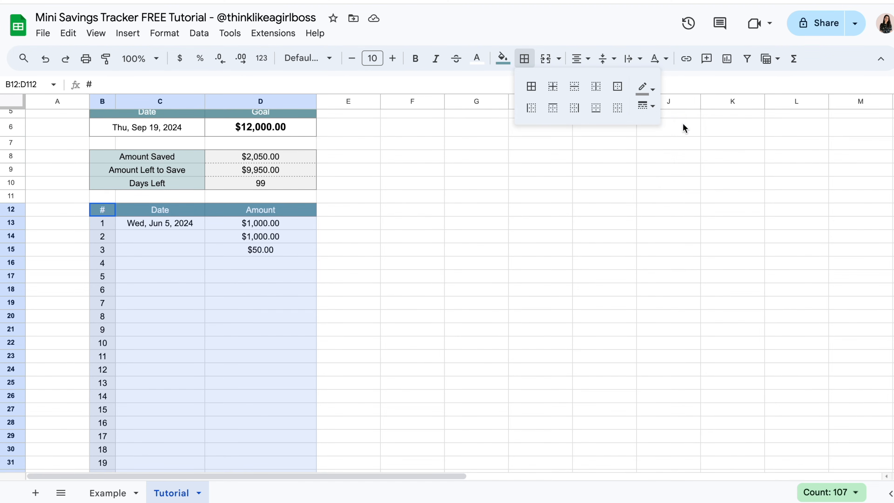
{"action": "left_click", "coordinate": [618, 86]}
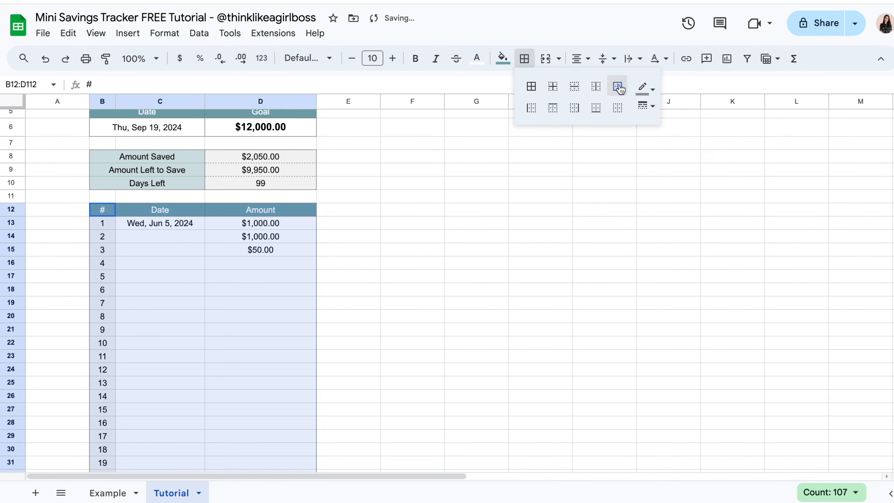
{"action": "left_click", "coordinate": [409, 252]}
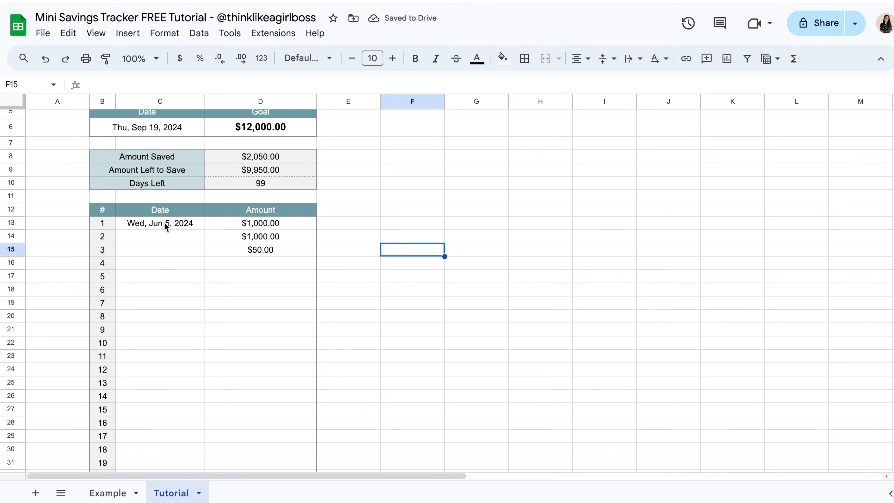
Add light gray 3 inner borders to the log's date and amount cells, C13:D112.
{"action": "left_click_drag", "start_coordinate": [164, 226], "coordinate": [280, 284]}
{"action": "scroll", "coordinate": [255, 335], "scroll_direction": "down", "scroll_amount": 20}
{"action": "scroll", "coordinate": [440, 245], "scroll_direction": "up", "scroll_amount": 20}
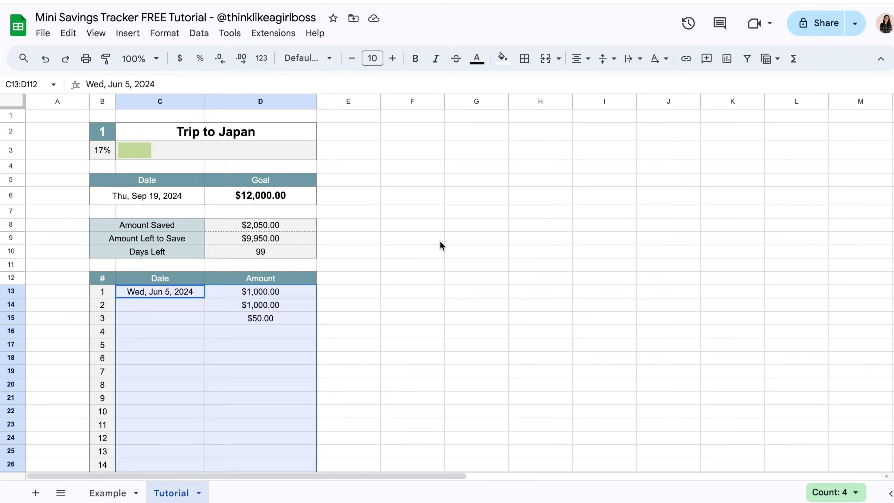
{"action": "left_click", "coordinate": [526, 63]}
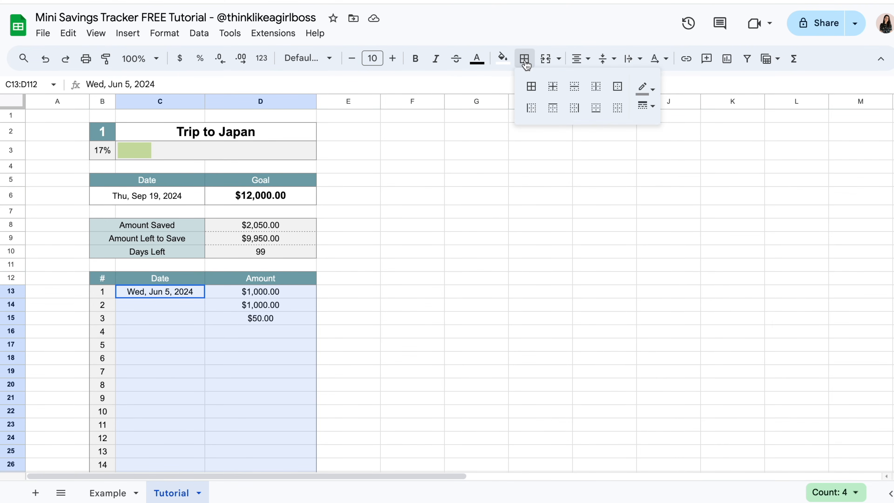
{"action": "left_click", "coordinate": [652, 90]}
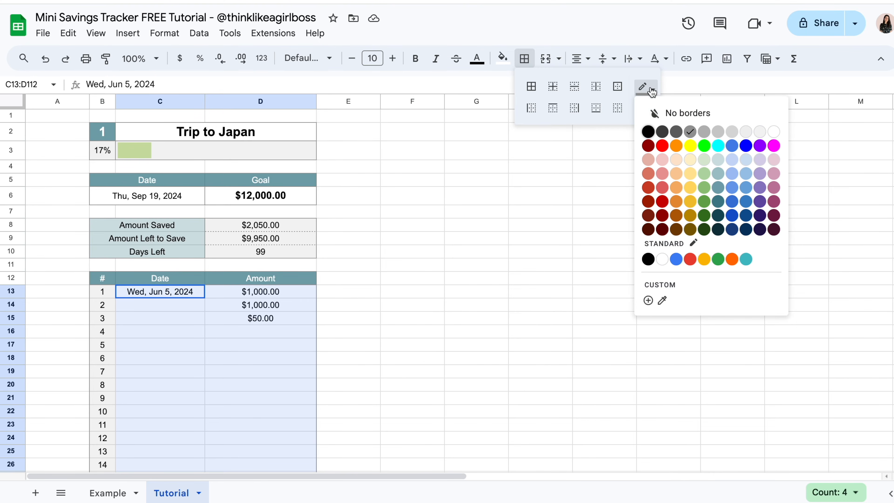
{"action": "left_click", "coordinate": [760, 133]}
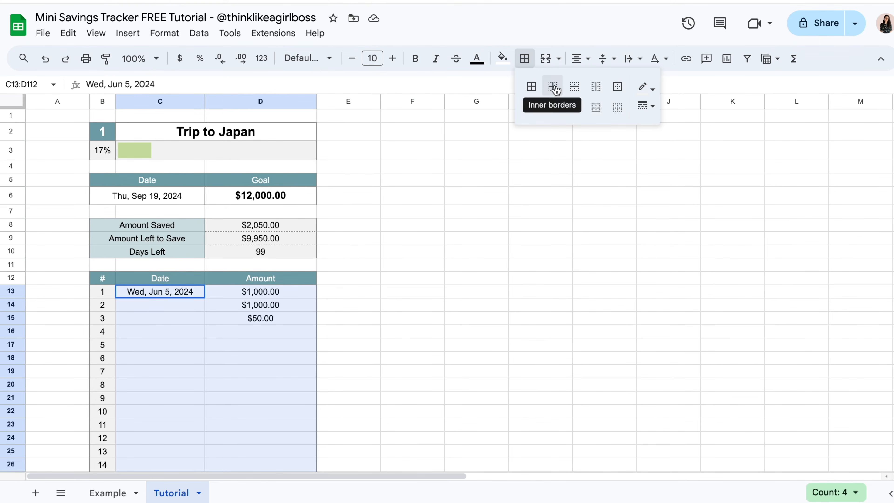
{"action": "left_click", "coordinate": [555, 89]}
{"action": "left_click", "coordinate": [423, 281]}
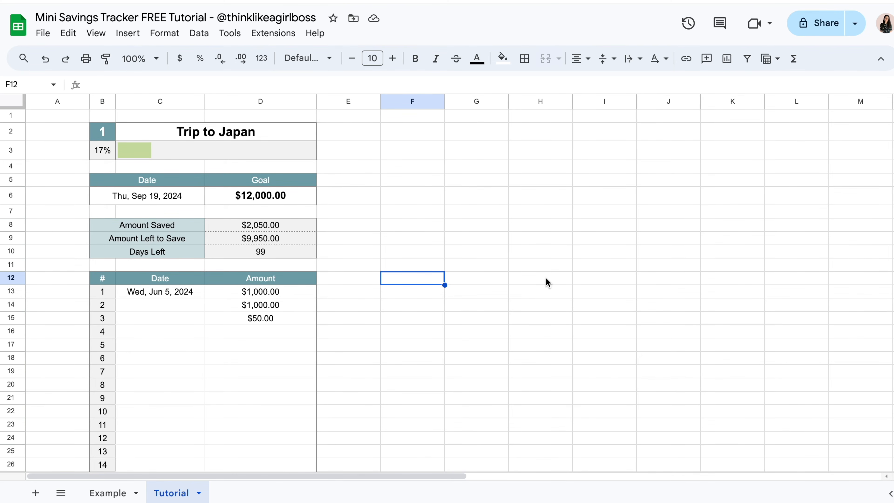
Change the font of the entire Tutorial sheet to Lato.
{"action": "left_click", "coordinate": [12, 102]}
{"action": "left_click", "coordinate": [316, 64]}
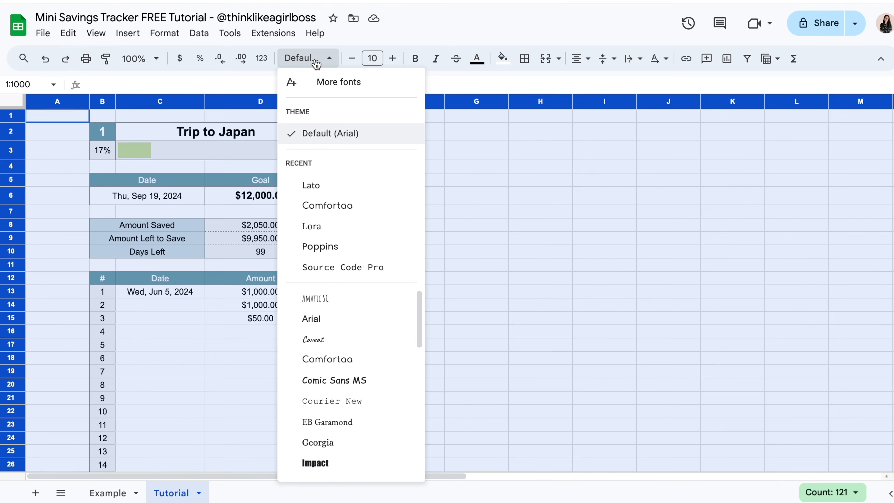
{"action": "left_click", "coordinate": [333, 187]}
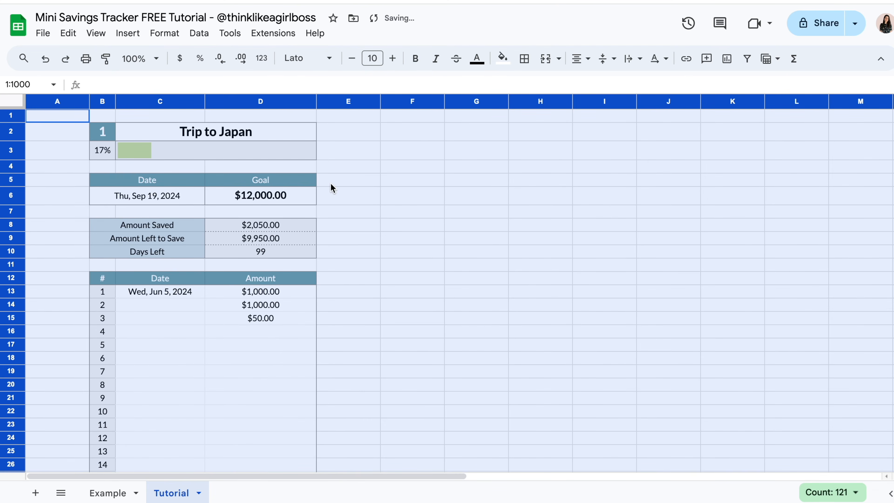
{"action": "left_click", "coordinate": [457, 214]}
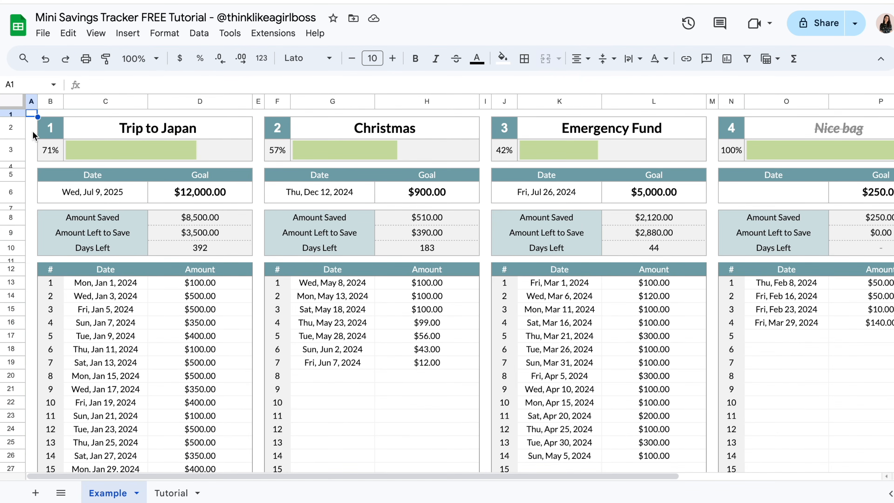
Compare the row heights on the Example sheet with the spacer rows between the blocks on the Tutorial sheet.
{"action": "left_click", "coordinate": [33, 133]}
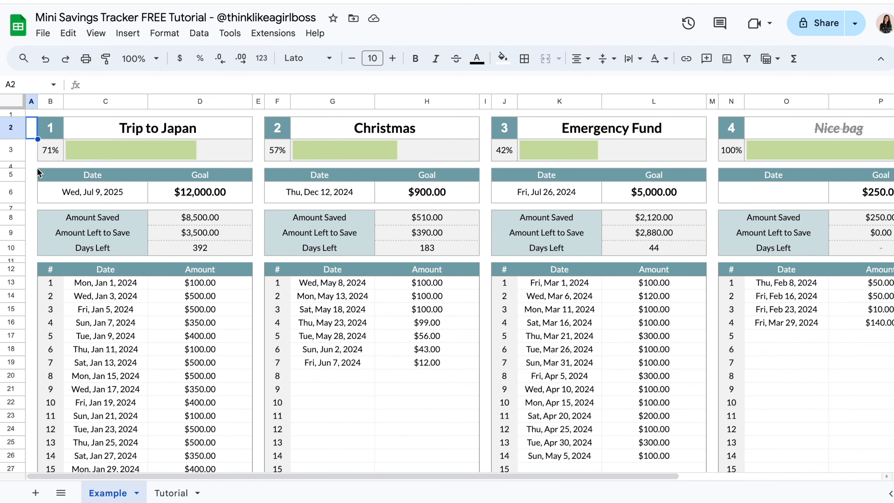
{"action": "left_click", "coordinate": [19, 150]}
{"action": "left_click", "coordinate": [16, 193]}
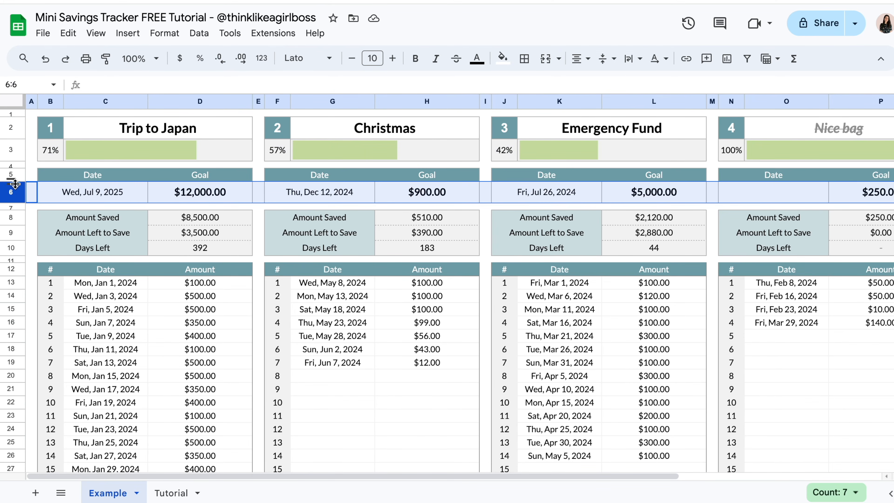
{"action": "left_click", "coordinate": [17, 165]}
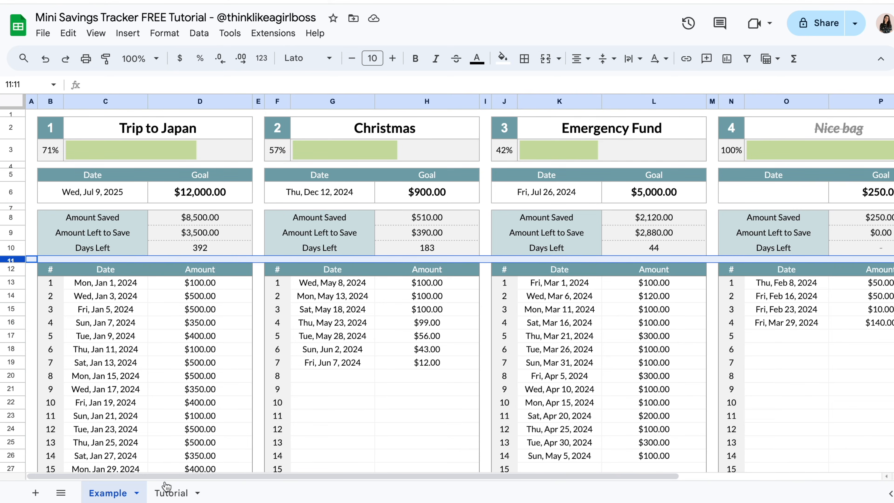
{"action": "left_click", "coordinate": [168, 490]}
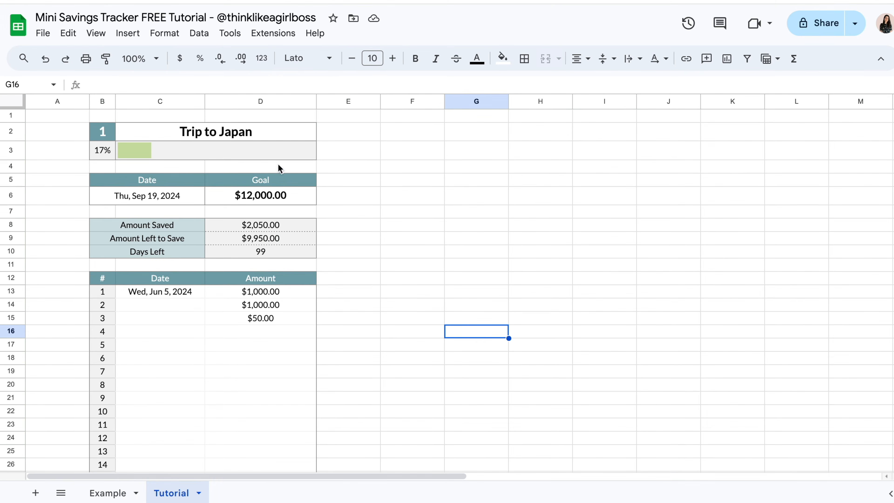
{"action": "left_click", "coordinate": [246, 118]}
{"action": "left_click", "coordinate": [242, 169]}
{"action": "left_click", "coordinate": [245, 213]}
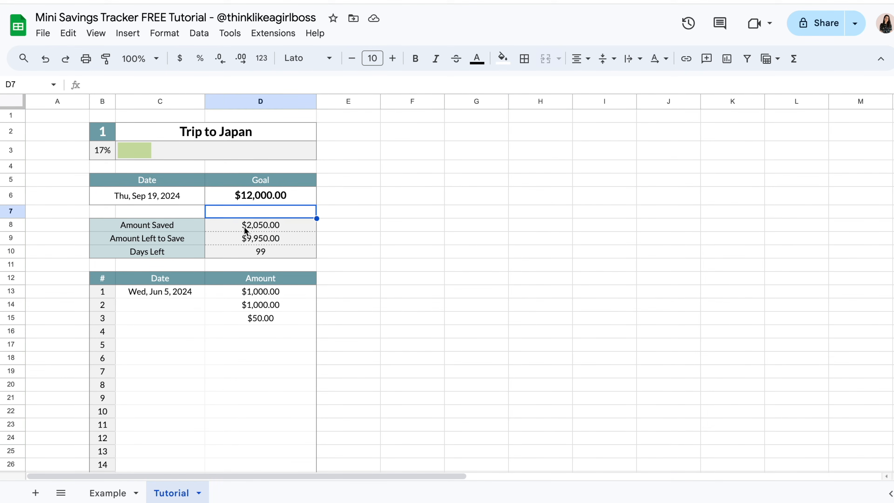
{"action": "left_click", "coordinate": [244, 267]}
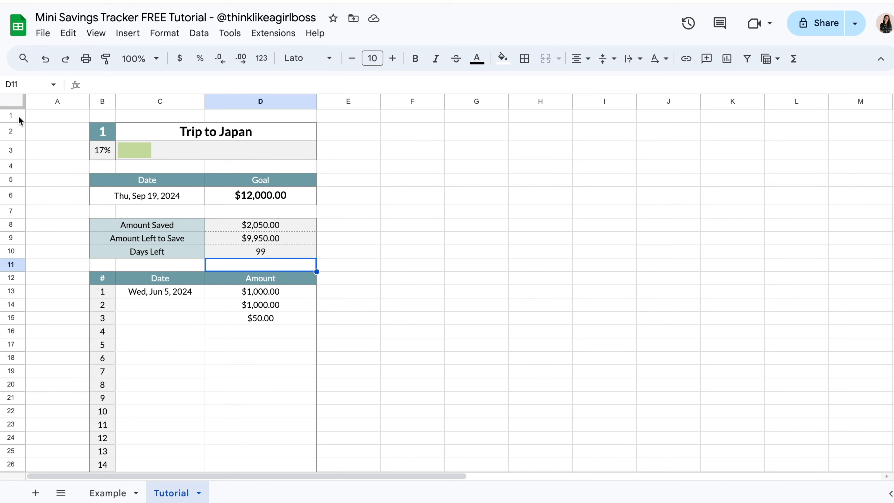
Shrink the height of the empty spacer rows 1, 4, 7 and 11 together to roughly half.
{"action": "left_click", "coordinate": [11, 115]}
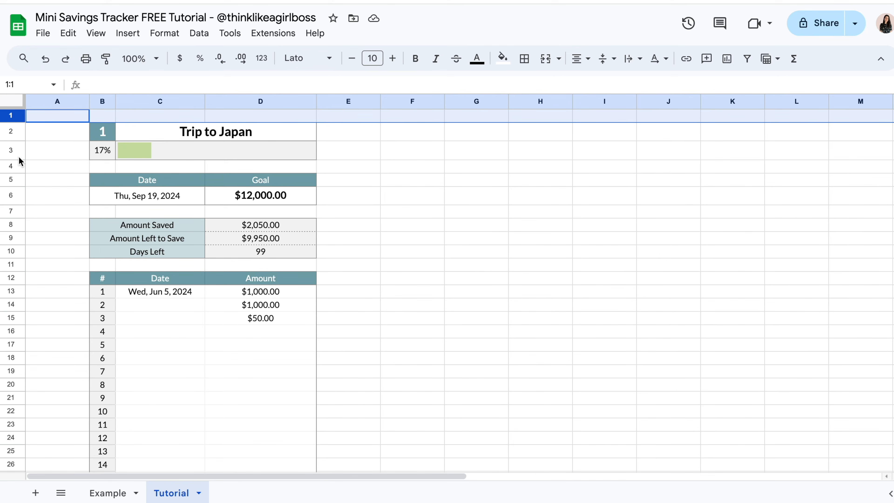
{"action": "left_click", "coordinate": [16, 166], "text": "ctrl"}
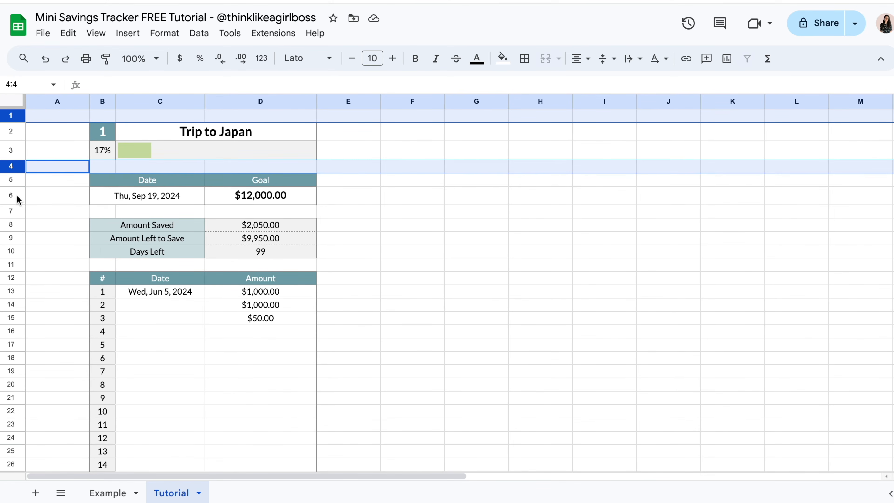
{"action": "left_click", "coordinate": [19, 212], "text": "ctrl"}
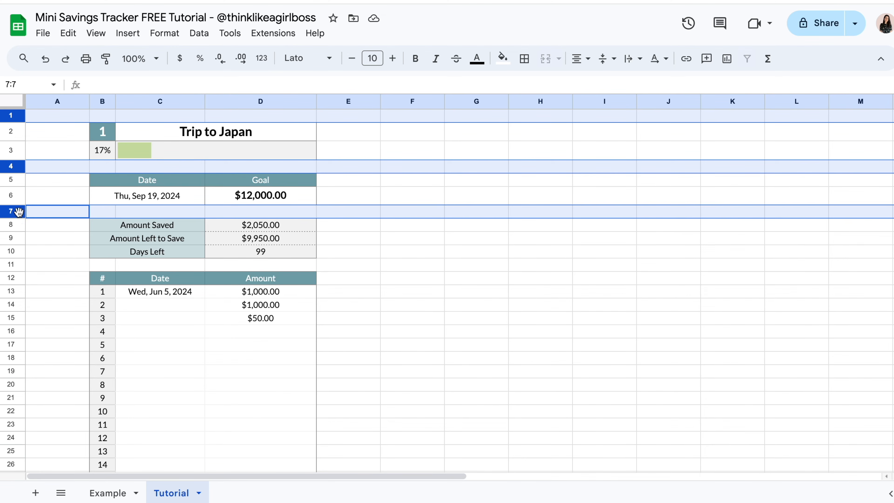
{"action": "left_click", "coordinate": [20, 267], "text": "ctrl"}
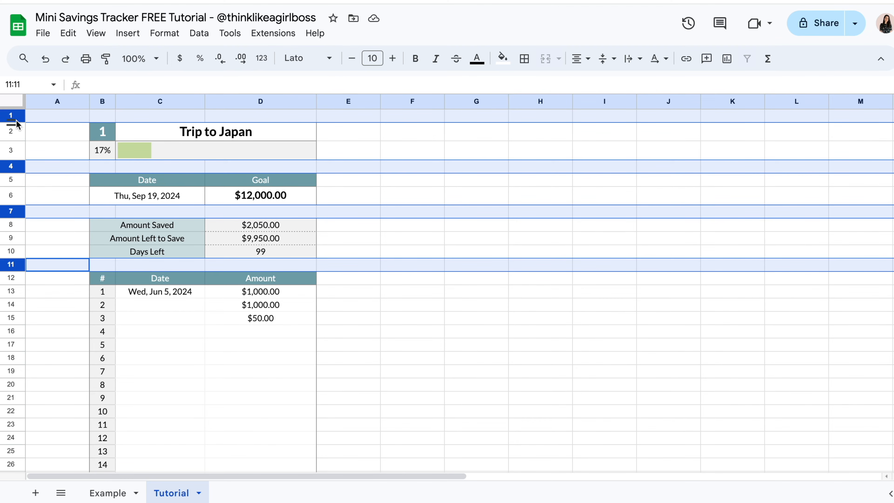
{"action": "left_click_drag", "start_coordinate": [10, 122], "coordinate": [9, 115]}
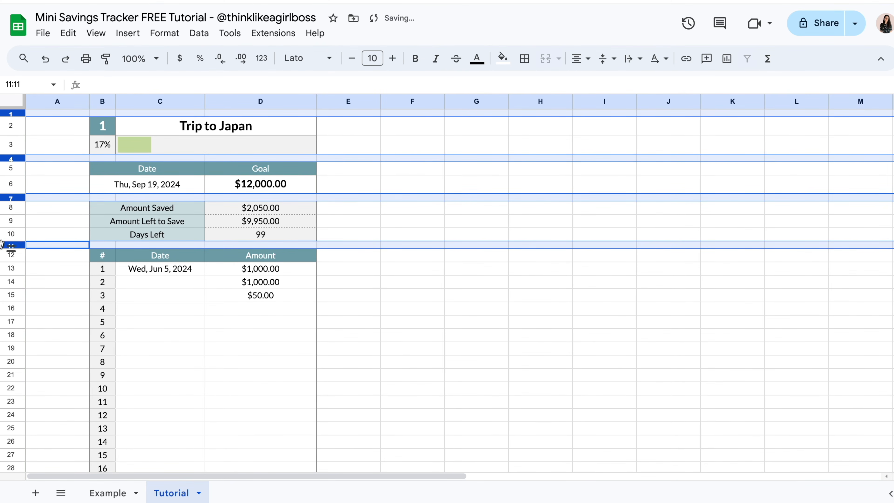
{"action": "left_click", "coordinate": [435, 354]}
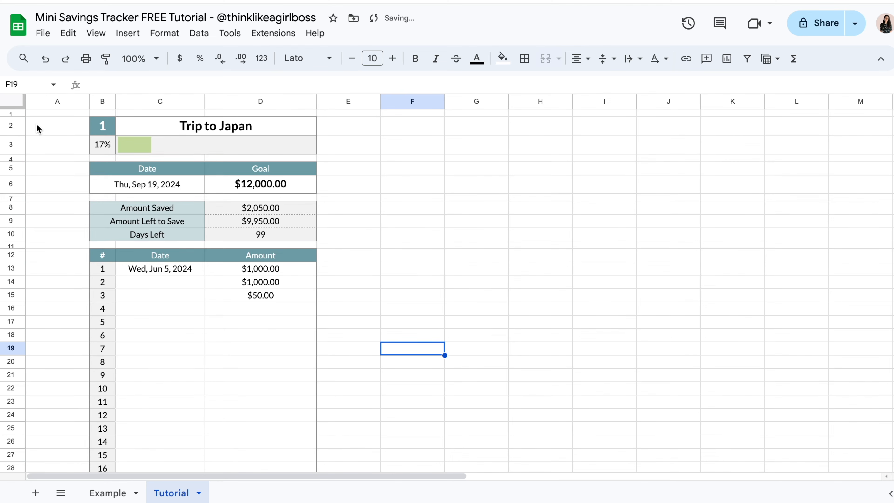
Slightly increase the height of the title, progress bar and goal rows 2, 3 and 6 together.
{"action": "left_click", "coordinate": [19, 127]}
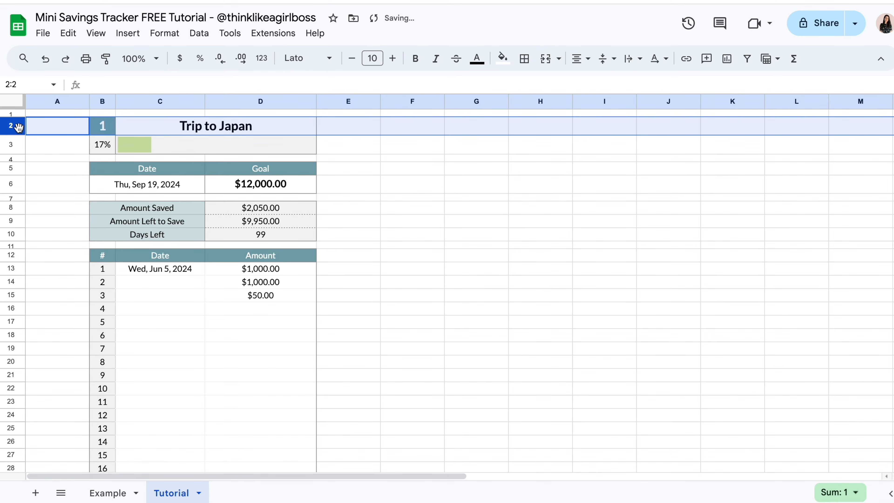
{"action": "left_click", "coordinate": [19, 145], "text": "ctrl"}
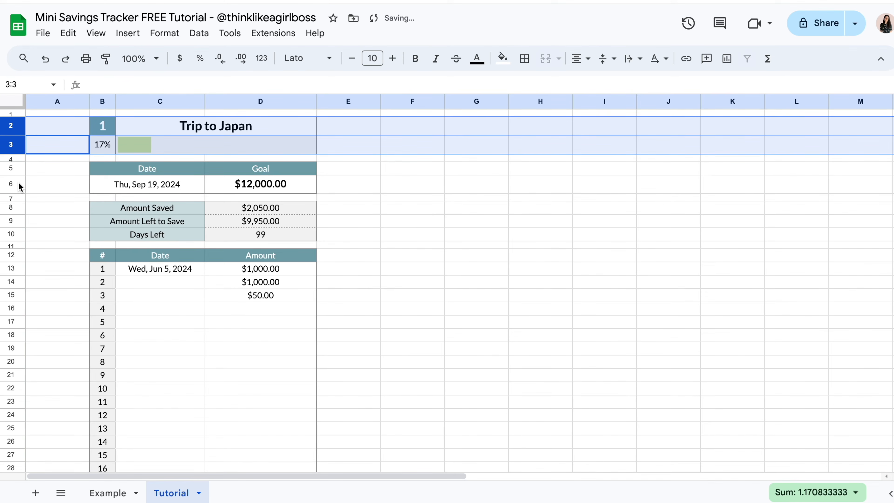
{"action": "left_click", "coordinate": [19, 186], "text": "ctrl"}
{"action": "left_click_drag", "start_coordinate": [12, 135], "coordinate": [12, 139]}
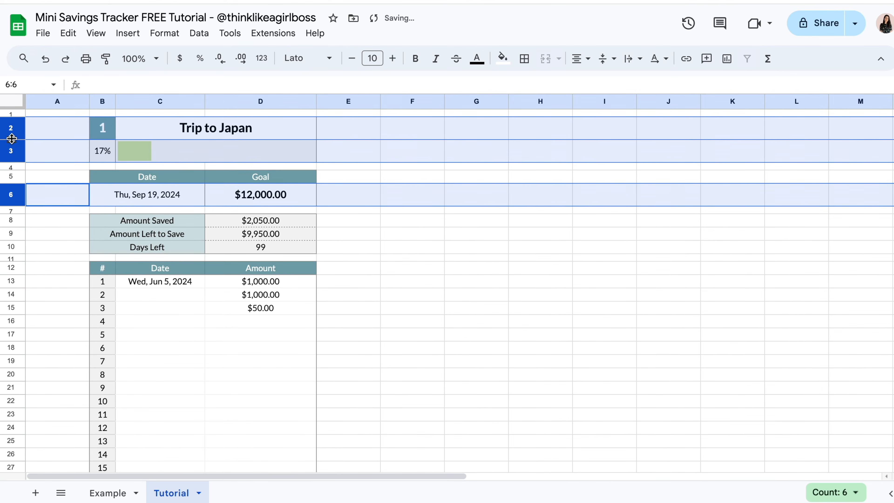
{"action": "left_click_drag", "start_coordinate": [12, 139], "coordinate": [14, 138]}
{"action": "left_click", "coordinate": [216, 128]}
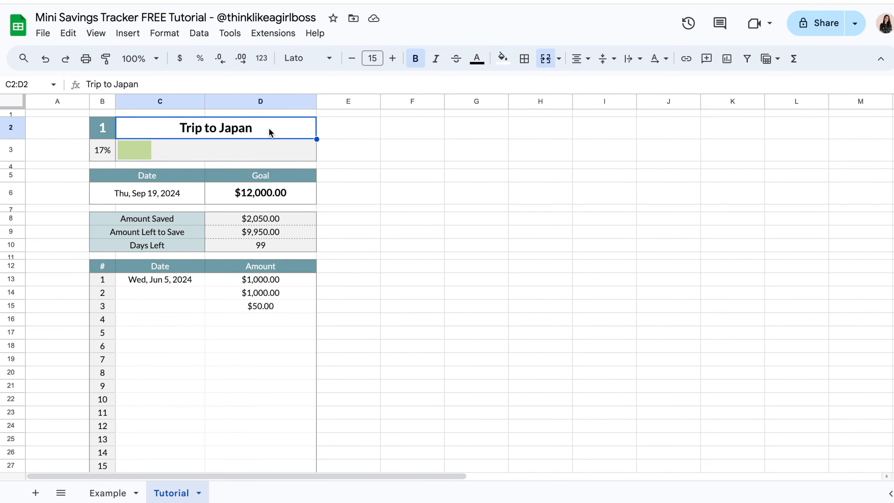
Enter 9950 as the fourth savings amount in cell D16 to bring the goal to completion.
{"action": "left_click", "coordinate": [265, 319]}
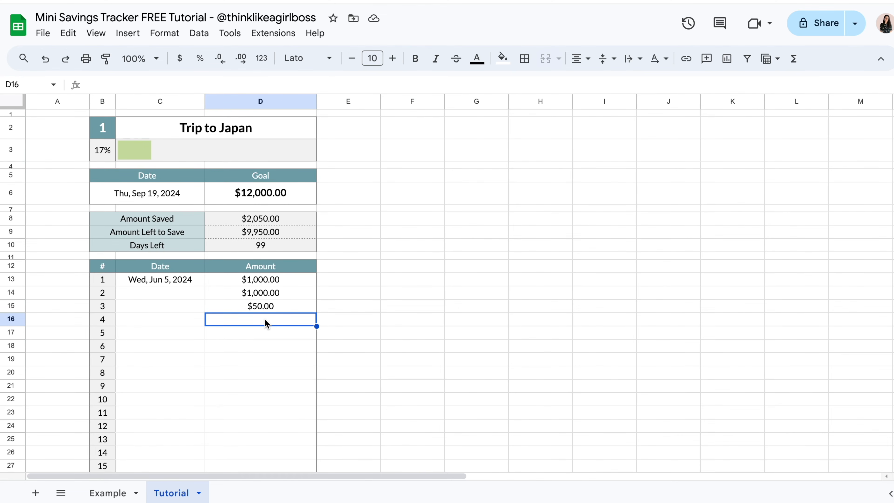
{"action": "type", "text": "9,95"}
{"action": "type", "text": "0"}
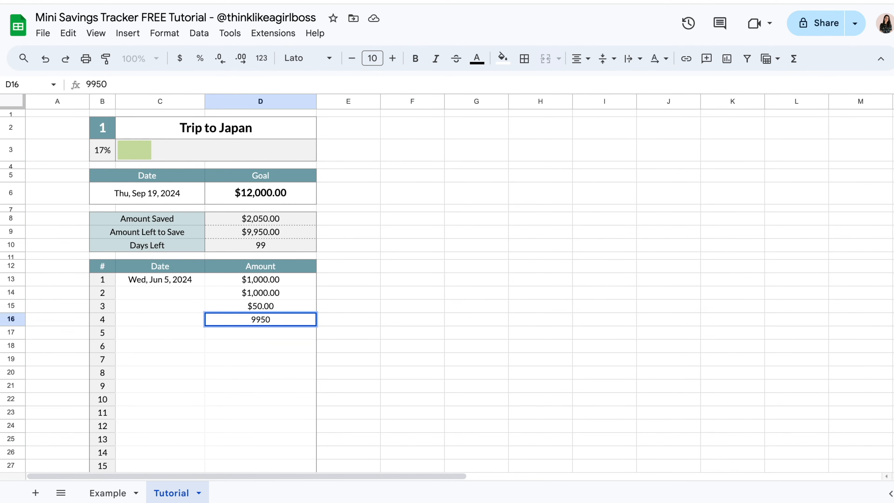
{"action": "key", "text": "Return"}
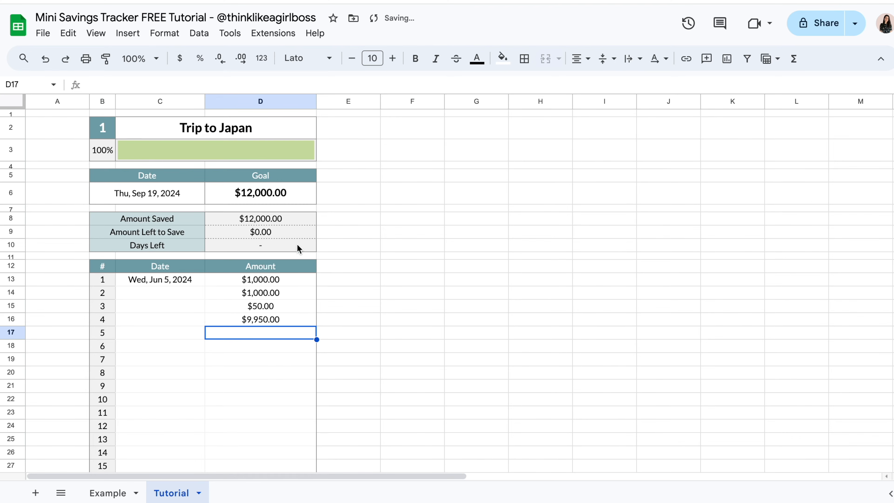
Add a conditional formatting rule to the title cell C2:D2 with the custom formula =B3>=100%.
{"action": "left_click", "coordinate": [160, 132]}
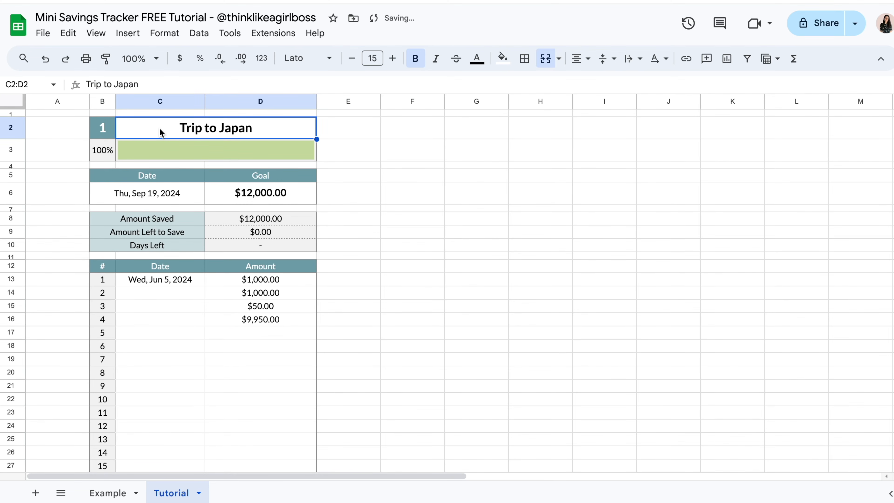
{"action": "left_click", "coordinate": [165, 33]}
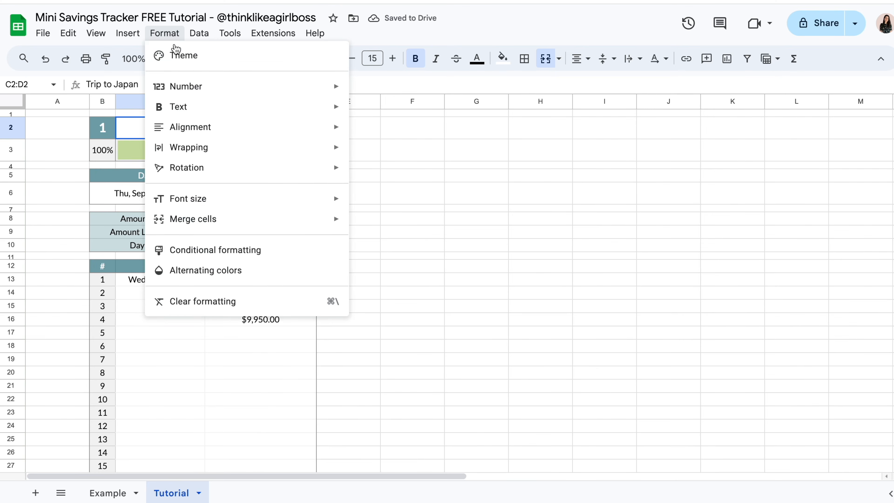
{"action": "left_click", "coordinate": [285, 253]}
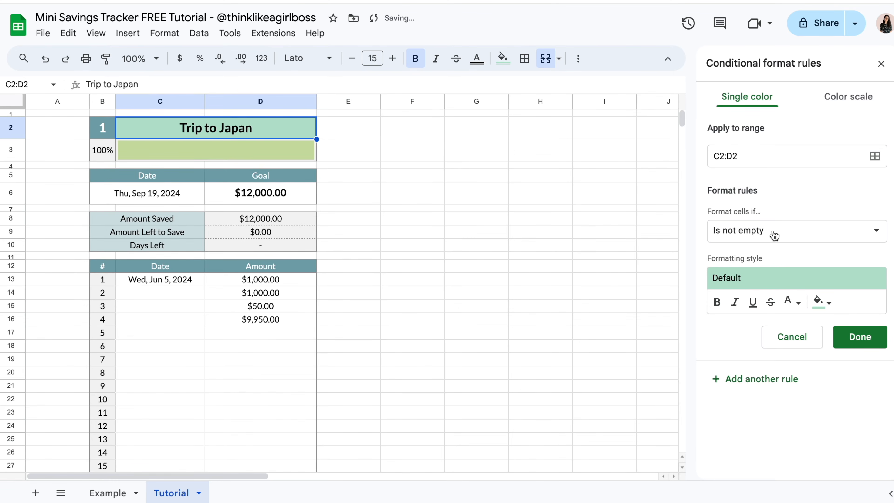
{"action": "left_click", "coordinate": [785, 236]}
{"action": "scroll", "coordinate": [787, 333], "scroll_direction": "down", "scroll_amount": 3}
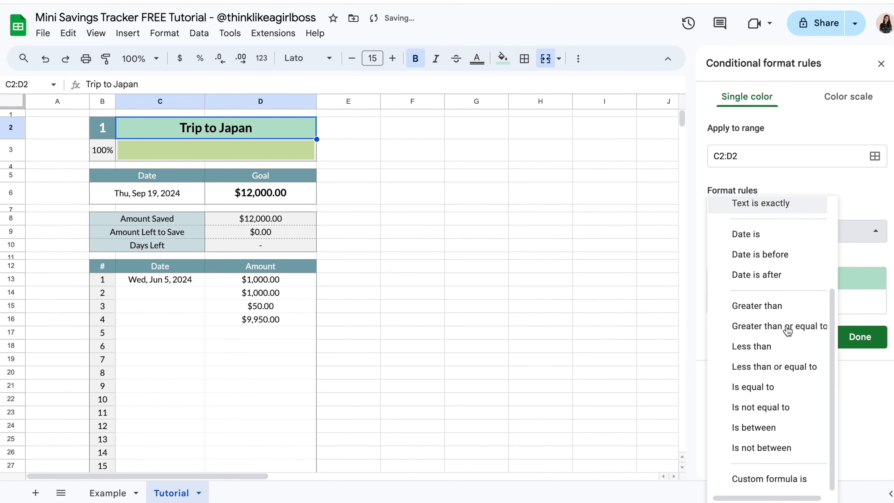
{"action": "left_click", "coordinate": [782, 479]}
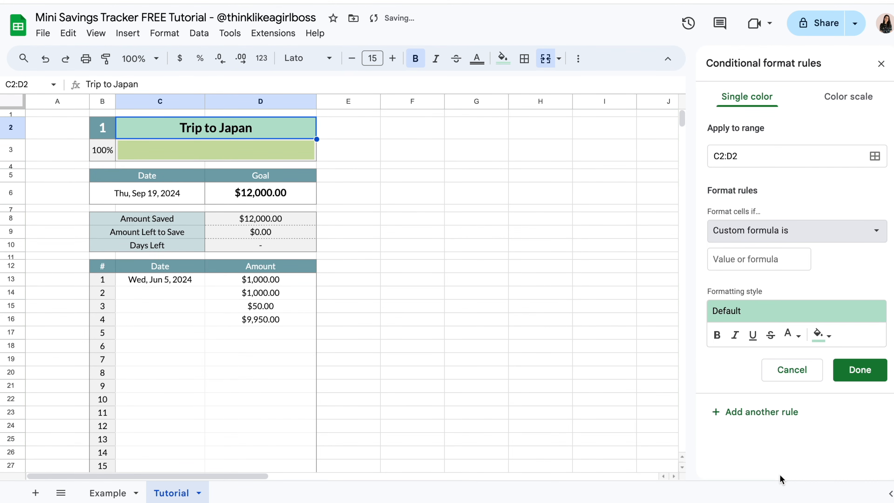
{"action": "left_click", "coordinate": [774, 261]}
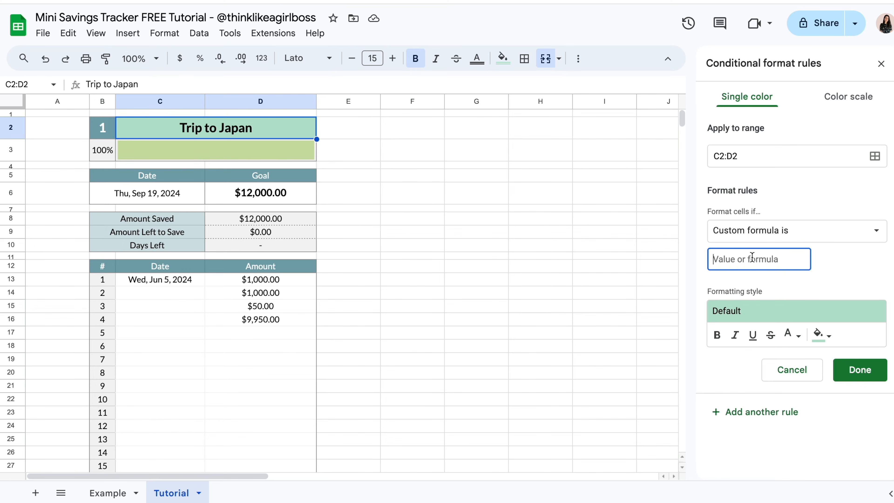
{"action": "type", "text": "=B3"}
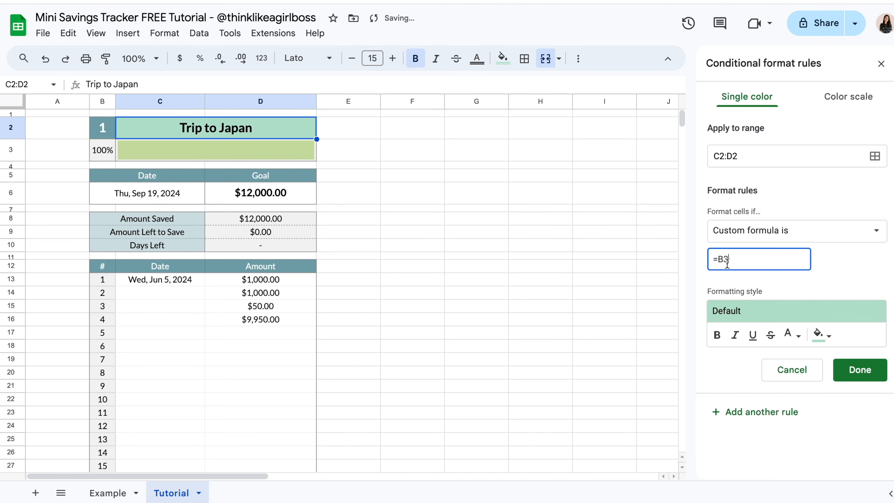
{"action": "type", "text": ">=100%"}
{"action": "left_click", "coordinate": [839, 264]}
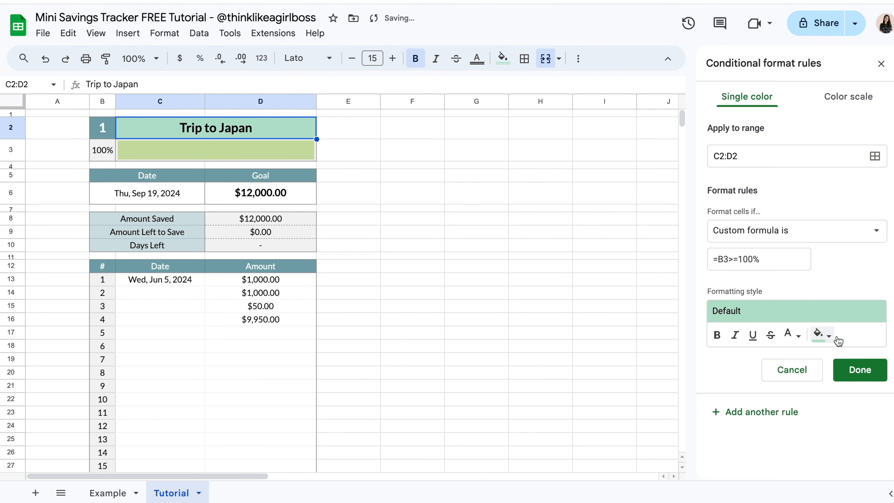
Style the title's conditional rule with no fill and gray, struck-through italic text, and save the rule.
{"action": "left_click", "coordinate": [823, 340]}
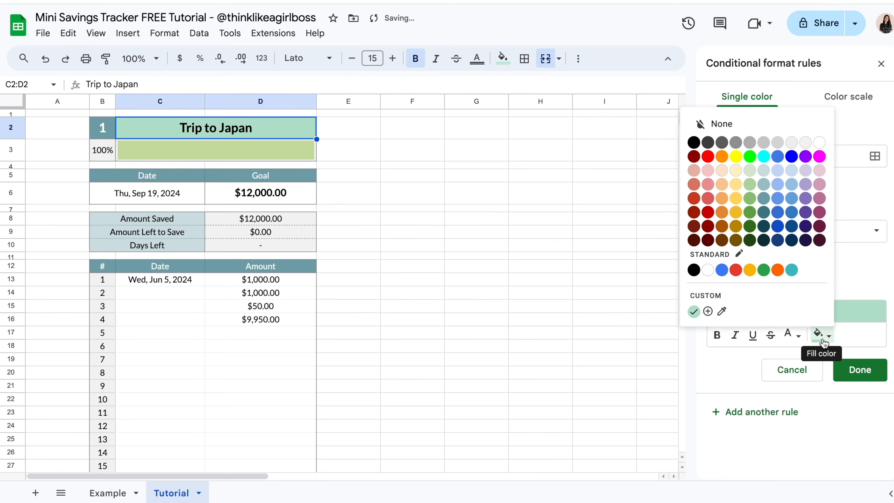
{"action": "left_click", "coordinate": [811, 127]}
{"action": "left_click", "coordinate": [797, 335]}
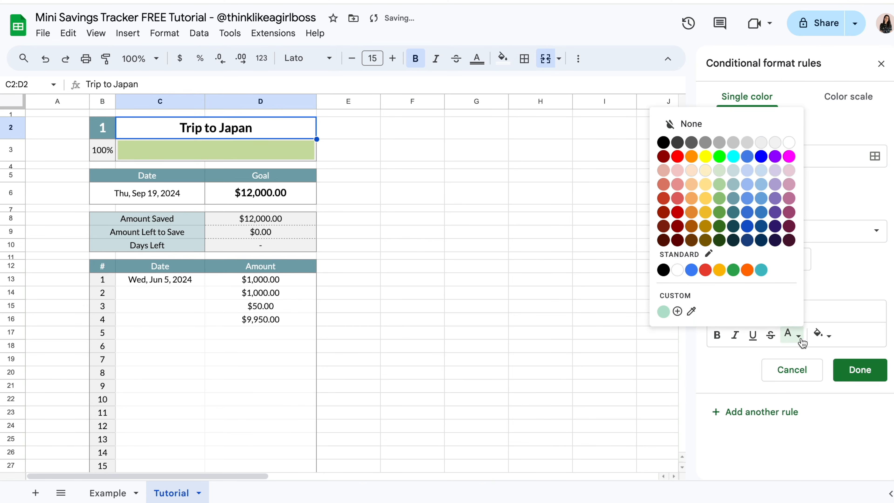
{"action": "left_click", "coordinate": [705, 143]}
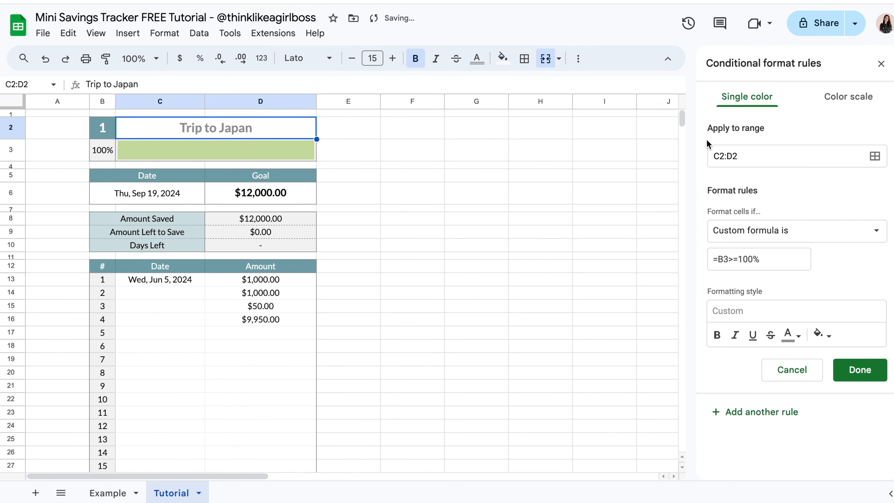
{"action": "left_click", "coordinate": [772, 340]}
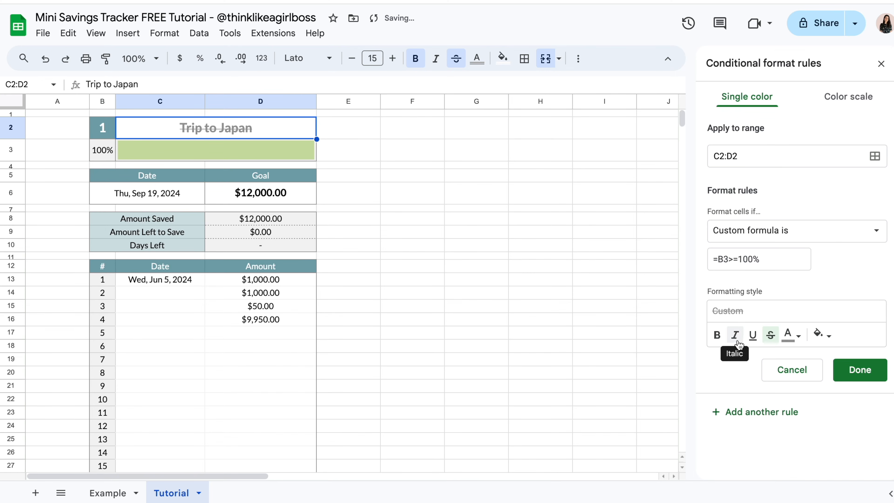
{"action": "left_click", "coordinate": [736, 337]}
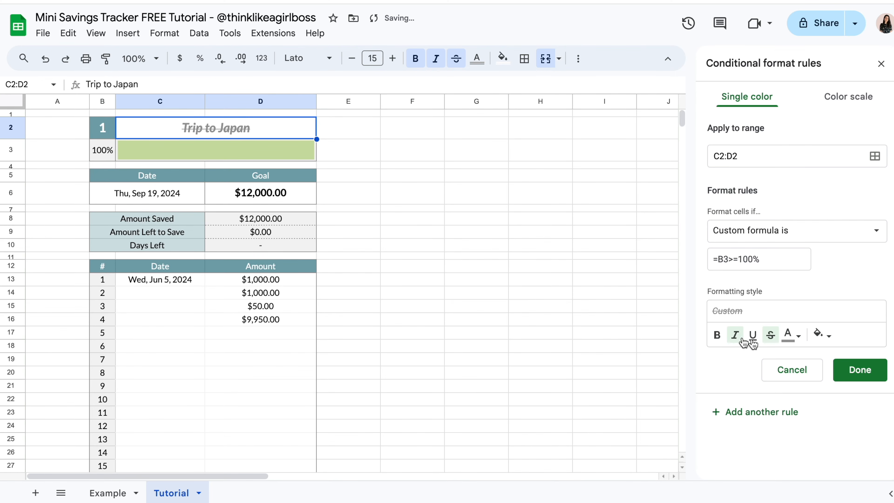
{"action": "left_click", "coordinate": [859, 374]}
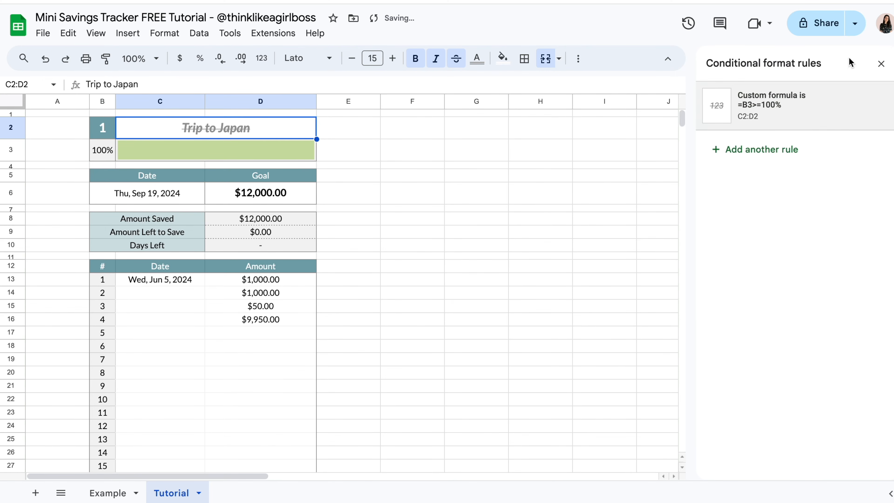
{"action": "left_click", "coordinate": [882, 65]}
{"action": "left_click", "coordinate": [458, 266]}
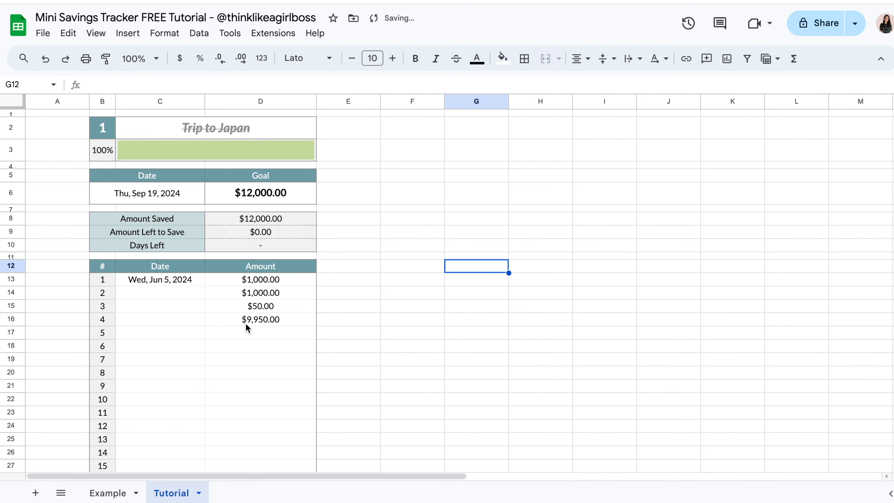
Clear the fourth savings amount in D16, test an entry of 10000 there and undo that entry.
{"action": "left_click", "coordinate": [258, 320]}
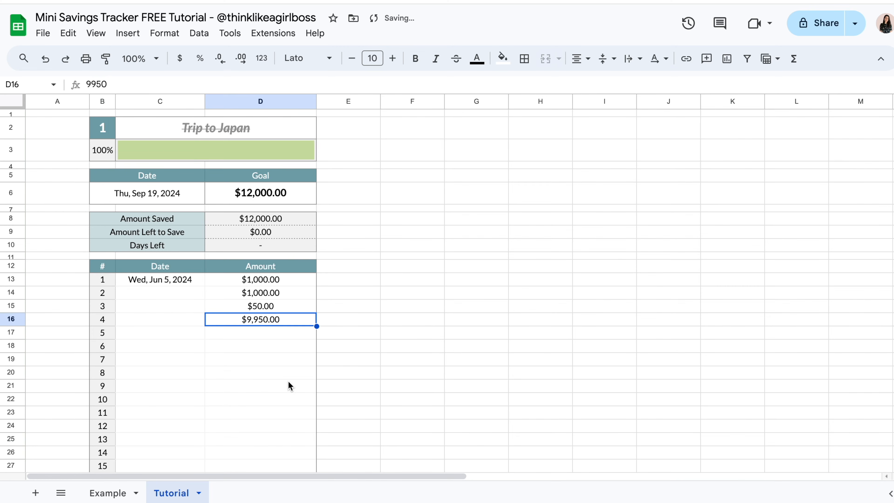
{"action": "key", "text": "Delete"}
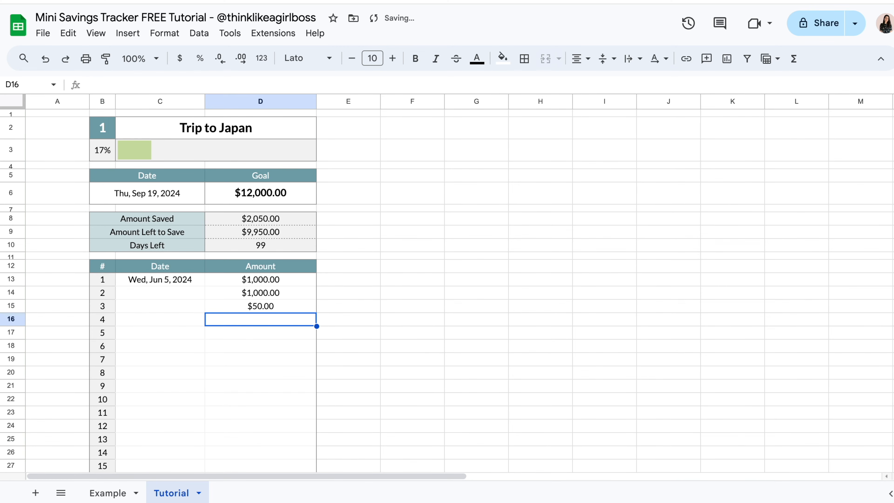
{"action": "type", "text": "10000"}
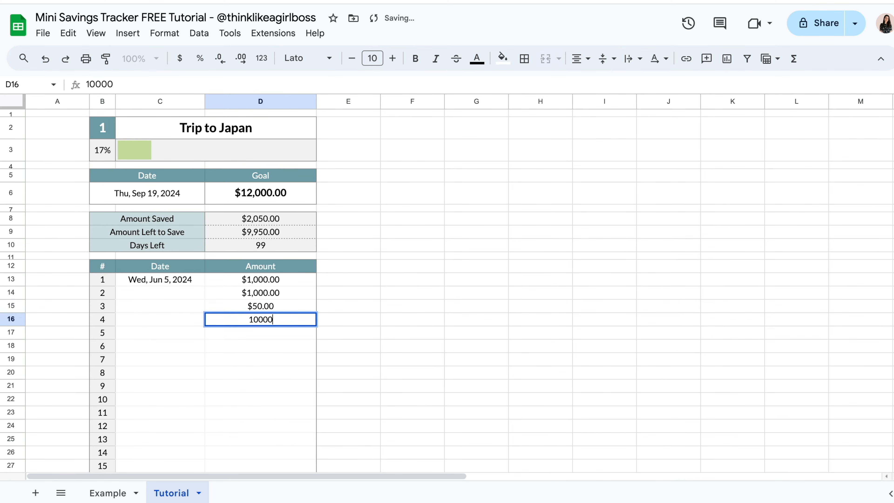
{"action": "key", "text": "Return"}
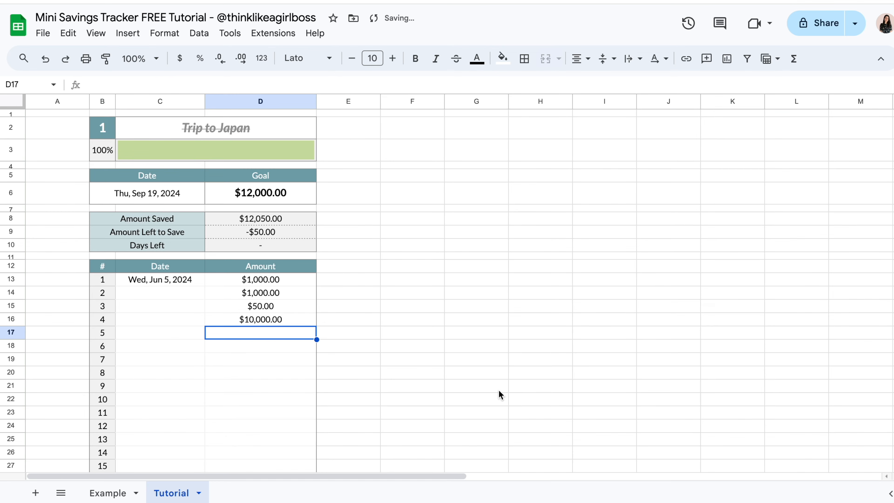
{"action": "key", "text": "ctrl+z"}
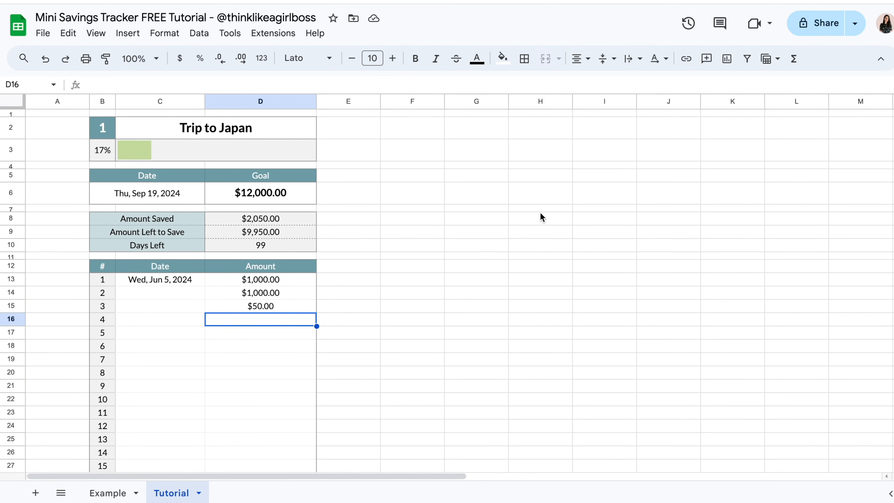
Narrow the empty columns A and E on both sides of the tracker together to about a fifth of their width.
{"action": "left_click", "coordinate": [46, 101]}
{"action": "left_click", "coordinate": [356, 104]}
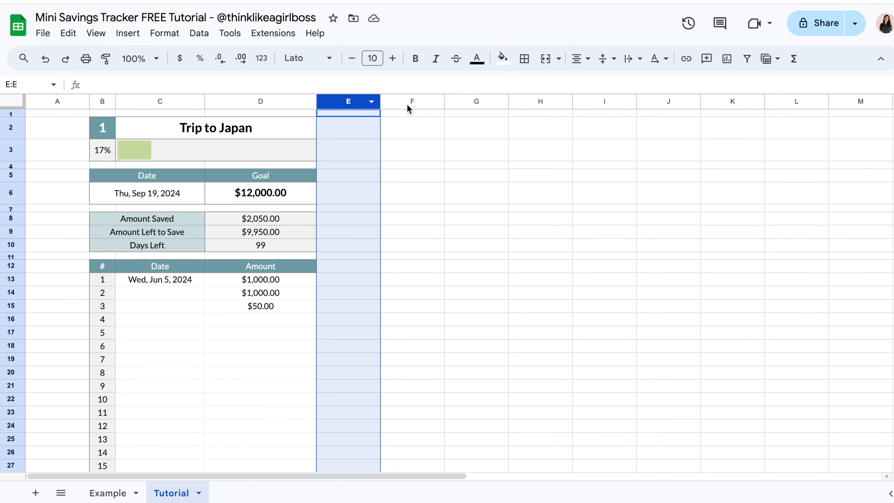
{"action": "left_click", "coordinate": [497, 236]}
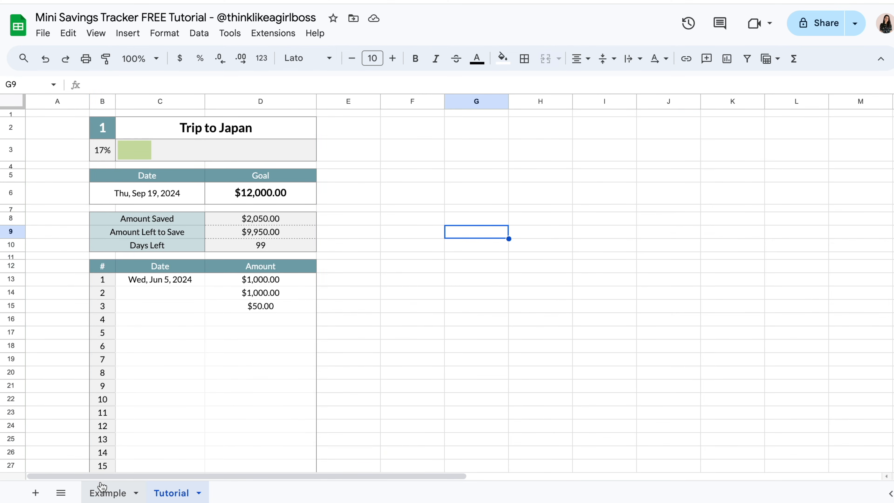
{"action": "left_click", "coordinate": [102, 490]}
{"action": "left_click", "coordinate": [172, 490]}
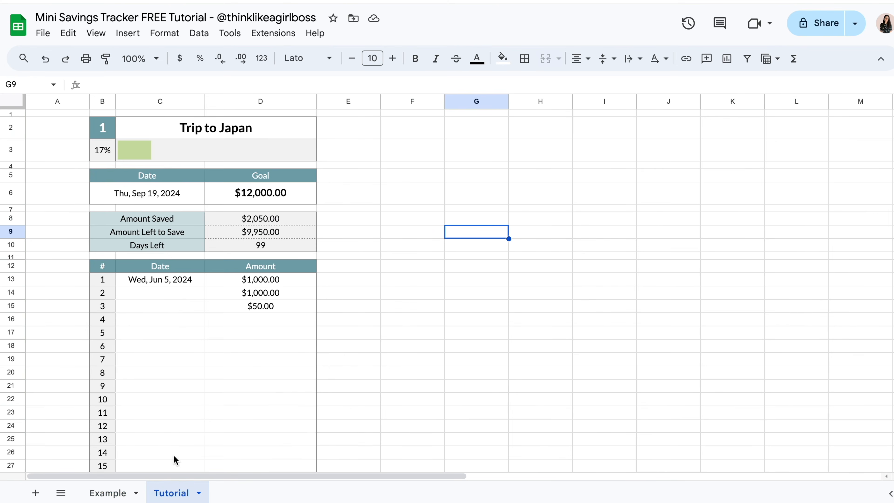
{"action": "left_click", "coordinate": [44, 101]}
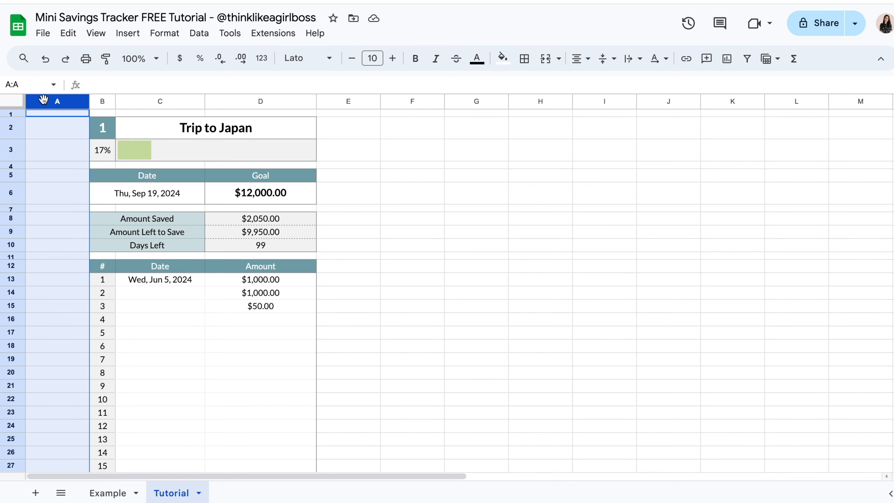
{"action": "left_click", "coordinate": [327, 102]}
{"action": "left_click_drag", "start_coordinate": [327, 102], "coordinate": [36, 103]}
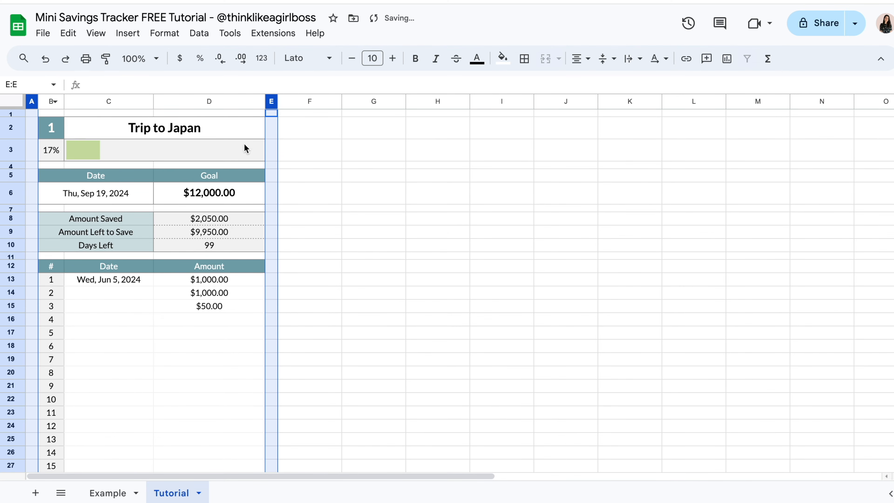
{"action": "left_click", "coordinate": [538, 361]}
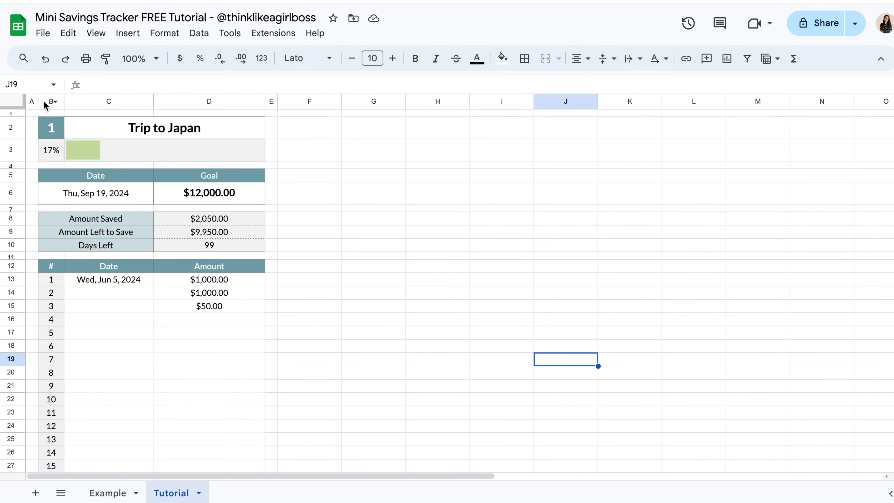
Copy the tracker columns B through E and paste them starting at column F as a second tracker.
{"action": "left_click_drag", "start_coordinate": [45, 105], "coordinate": [273, 103]}
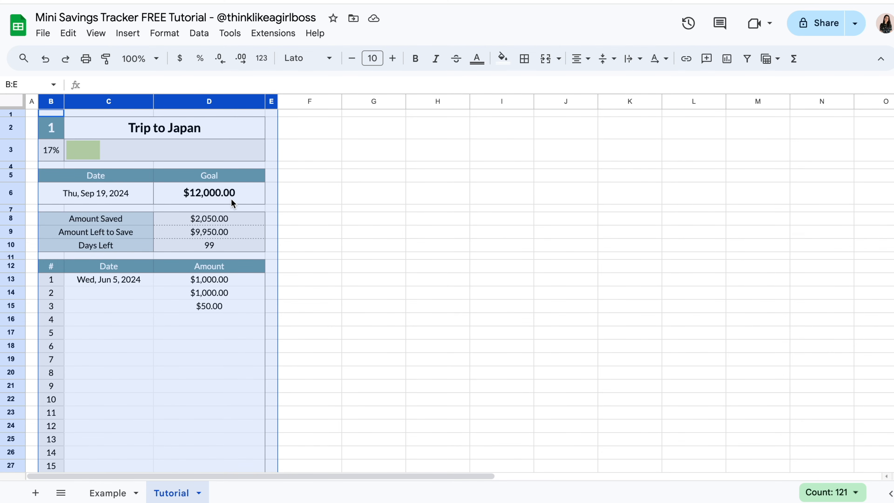
{"action": "key", "text": "ctrl+c"}
{"action": "left_click", "coordinate": [289, 98]}
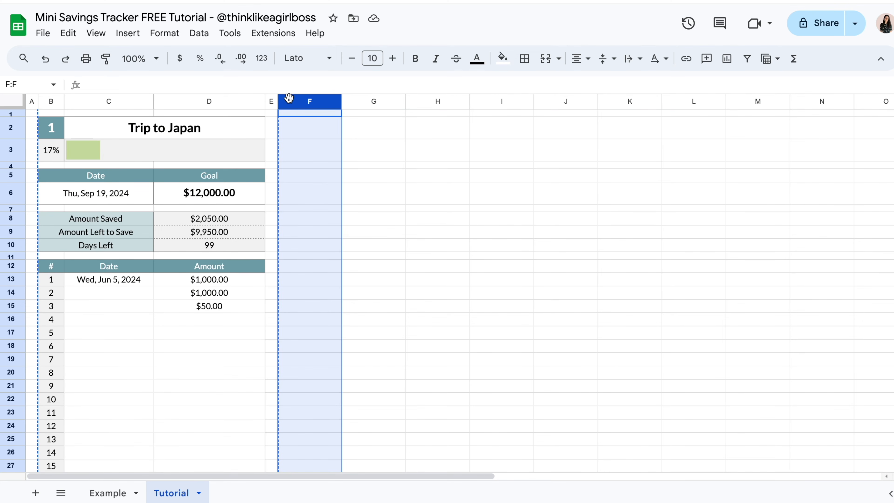
{"action": "key", "text": "ctrl+v"}
{"action": "left_click", "coordinate": [513, 192]}
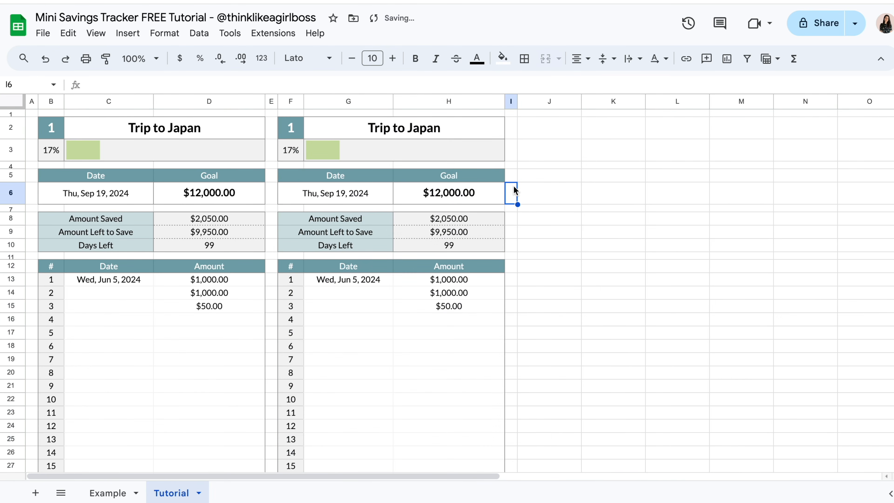
Enter 1000 as the fourth and fifth savings amounts of the second tracker, in cells H16 and H17.
{"action": "left_click", "coordinate": [451, 320]}
{"action": "type", "text": "1000"}
{"action": "key", "text": "Return"}
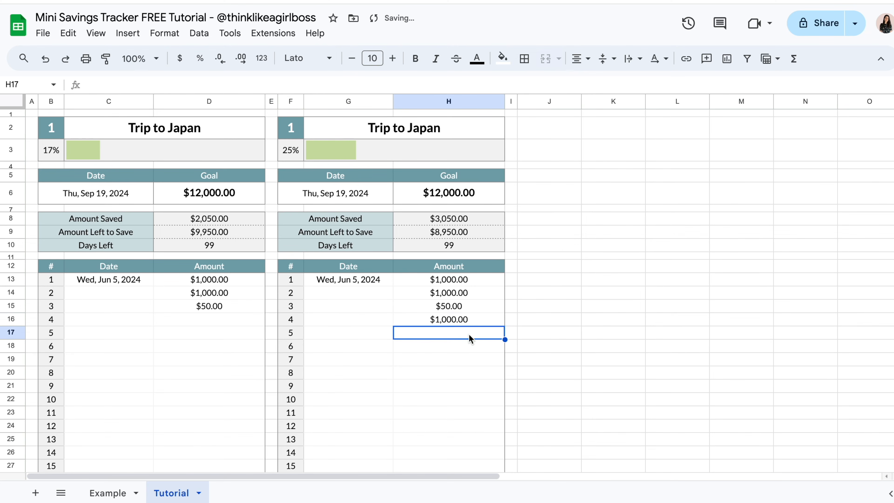
{"action": "type", "text": "1000"}
{"action": "key", "text": "Return"}
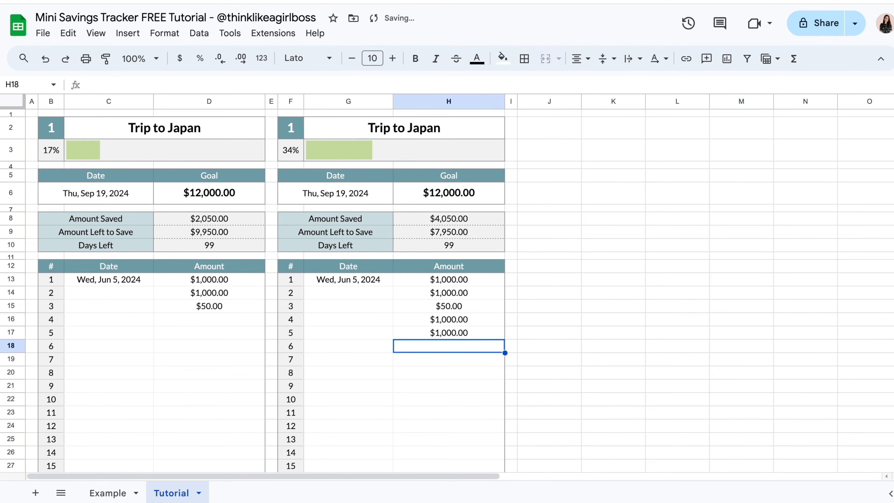
Title the second tracker "Nice bag" and set its goal amount in H6 to 20000.
{"action": "left_click", "coordinate": [395, 133]}
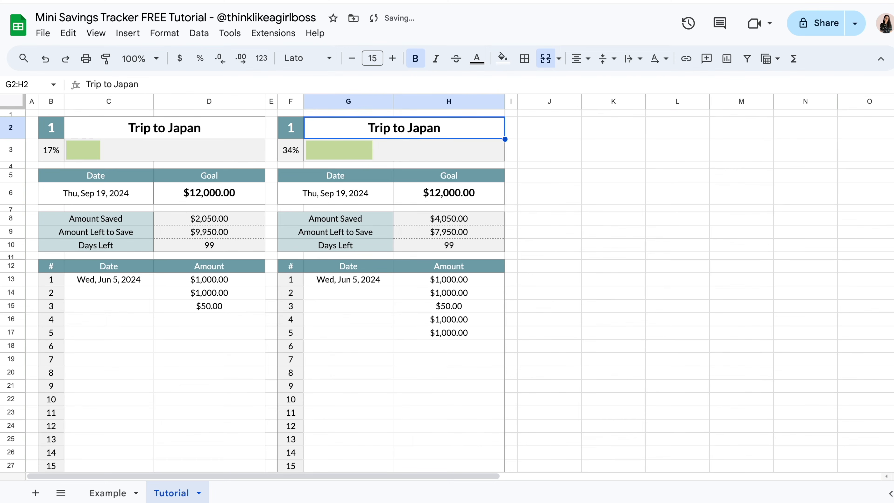
{"action": "type", "text": "Nice bag"}
{"action": "key", "text": "Return"}
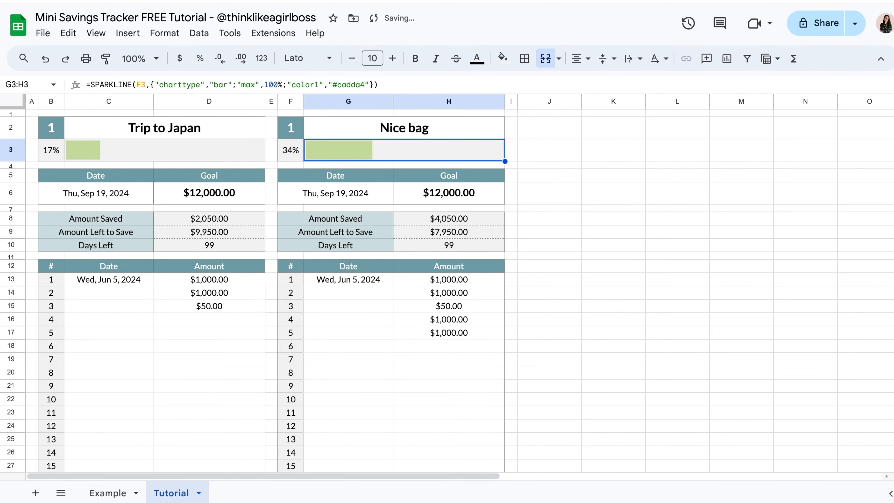
{"action": "left_click", "coordinate": [455, 197]}
{"action": "type", "text": "20"}
{"action": "key", "text": "Return"}
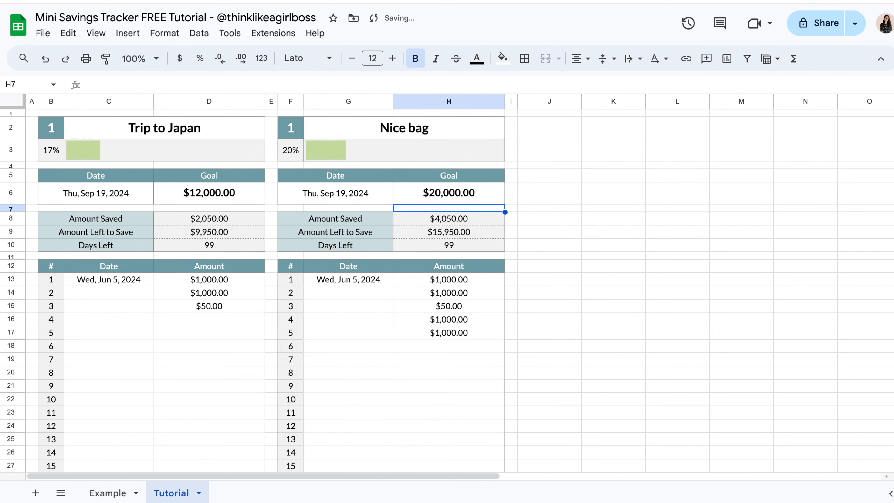
Change the second tracker's target date in F6 to Wed, Dec 25, 2024.
{"action": "left_click", "coordinate": [563, 269]}
{"action": "double_click", "coordinate": [340, 194]}
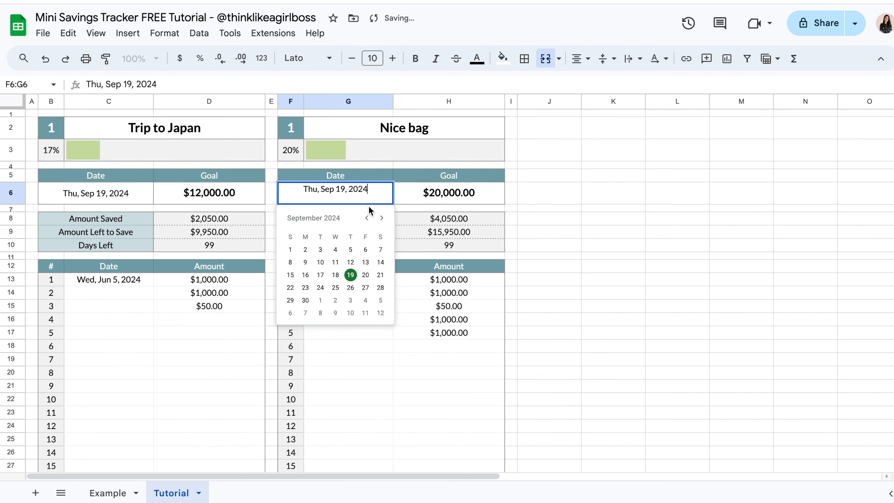
{"action": "left_click", "coordinate": [330, 285]}
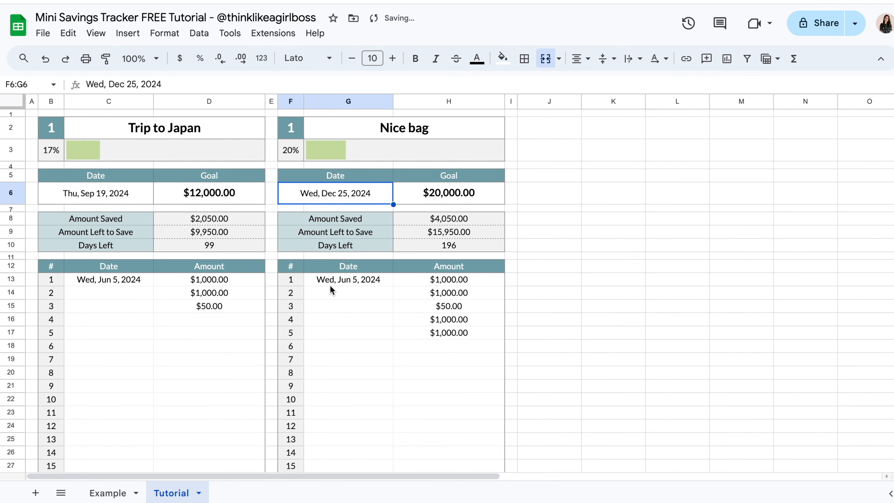
{"action": "left_click", "coordinate": [613, 250]}
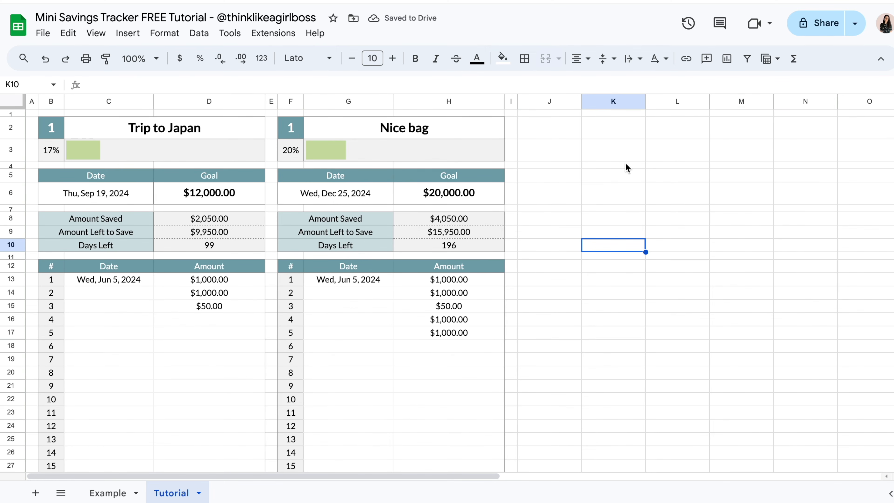
Replace the second tracker's number in F2 with the formula =B2+1.
{"action": "left_click", "coordinate": [291, 133]}
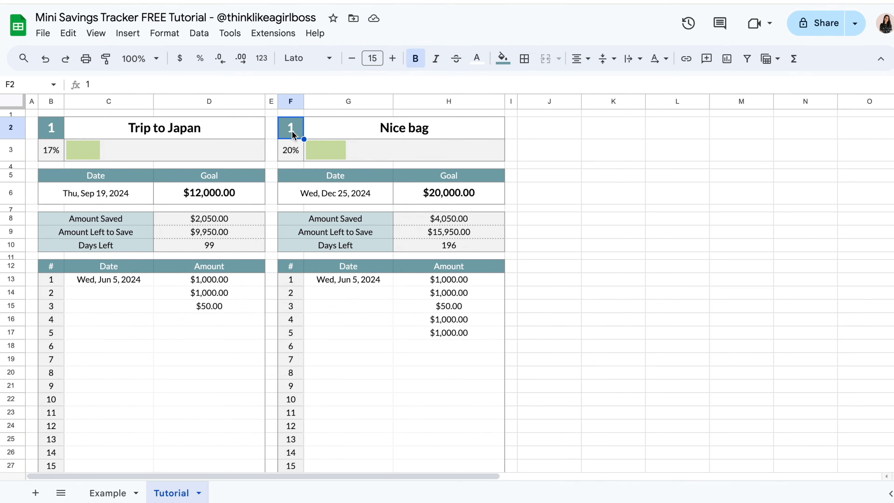
{"action": "key", "text": "Delete"}
{"action": "type", "text": "="}
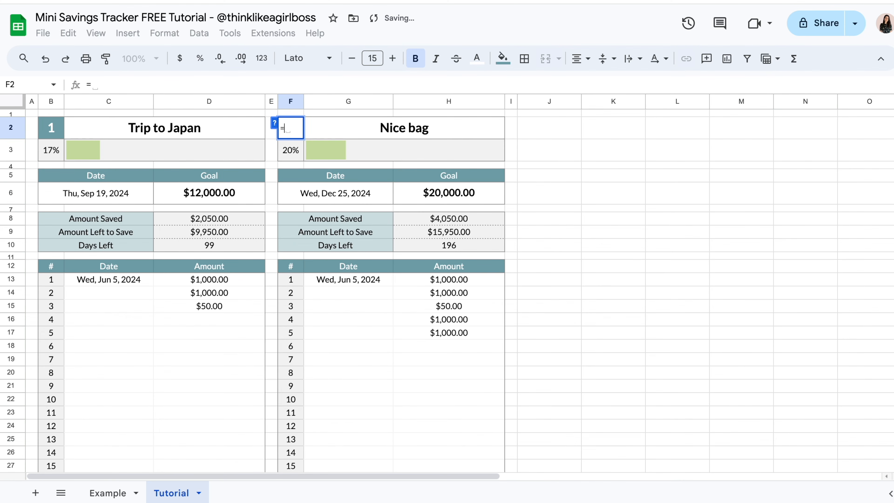
{"action": "left_click", "coordinate": [55, 134]}
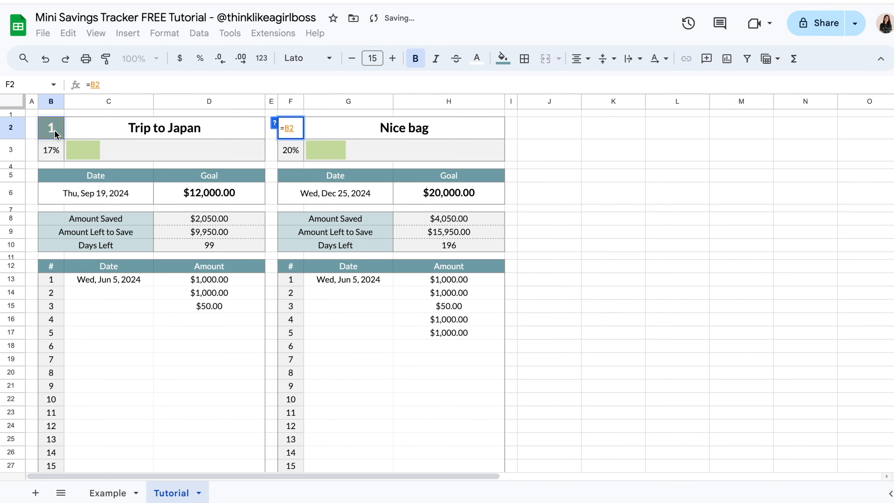
{"action": "type", "text": "+1"}
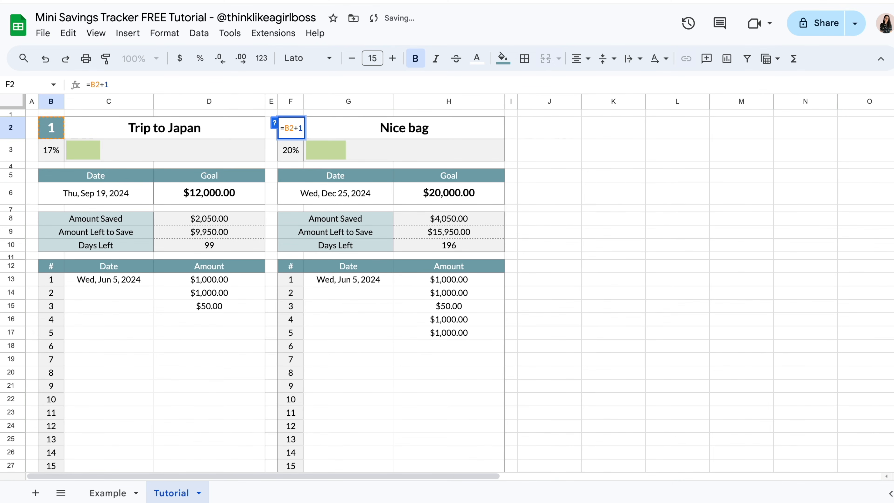
{"action": "key", "text": "Return"}
{"action": "left_click", "coordinate": [681, 334]}
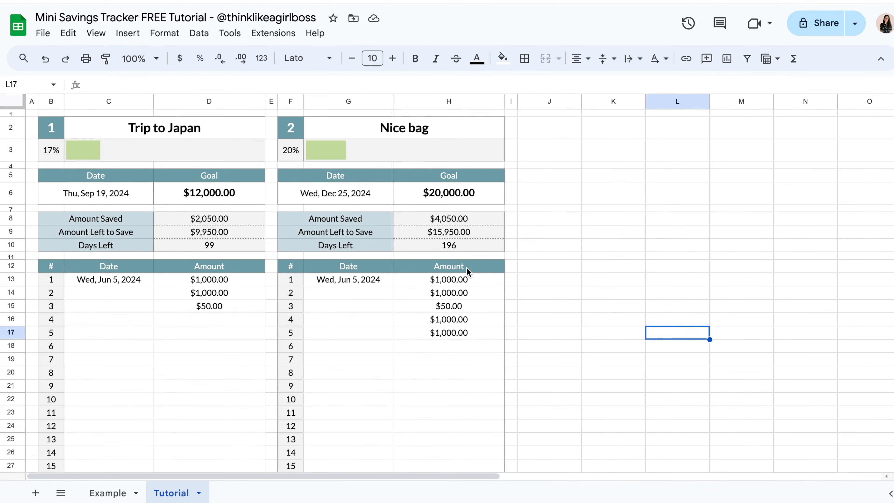
Clear the second tracker's title, target date, goal amount and the savings entries in G13:H18.
{"action": "left_click", "coordinate": [325, 127]}
{"action": "key", "text": "Delete"}
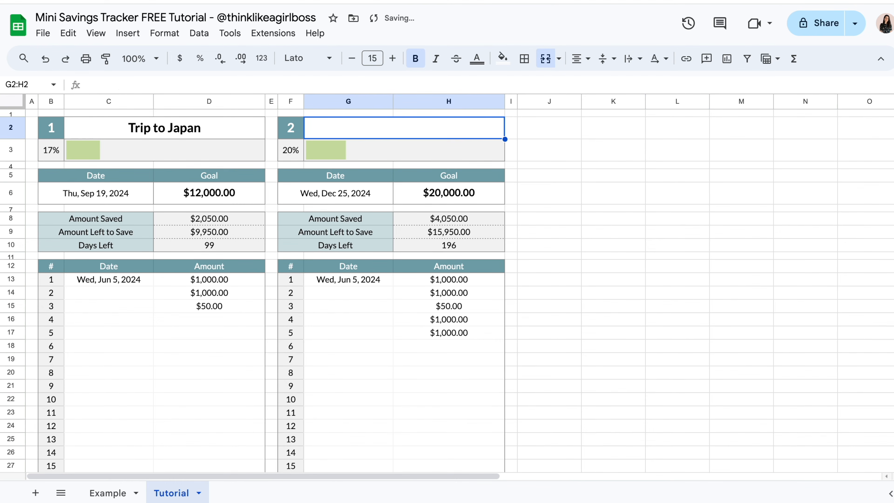
{"action": "left_click_drag", "start_coordinate": [345, 191], "coordinate": [427, 197]}
{"action": "key", "text": "Delete"}
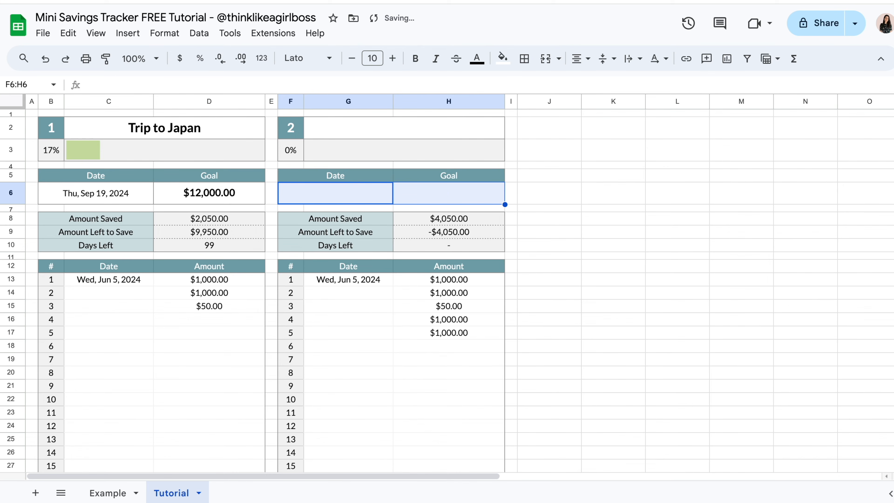
{"action": "left_click_drag", "start_coordinate": [351, 279], "coordinate": [445, 347]}
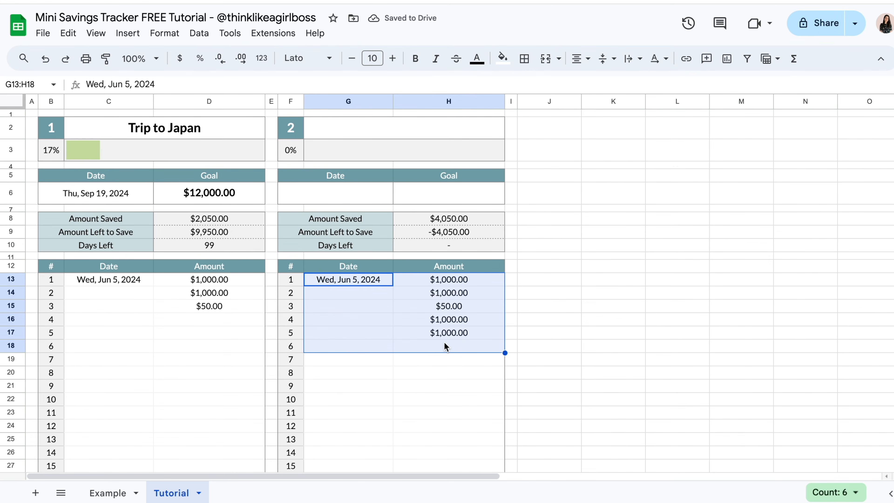
{"action": "key", "text": "Delete"}
{"action": "left_click", "coordinate": [661, 267]}
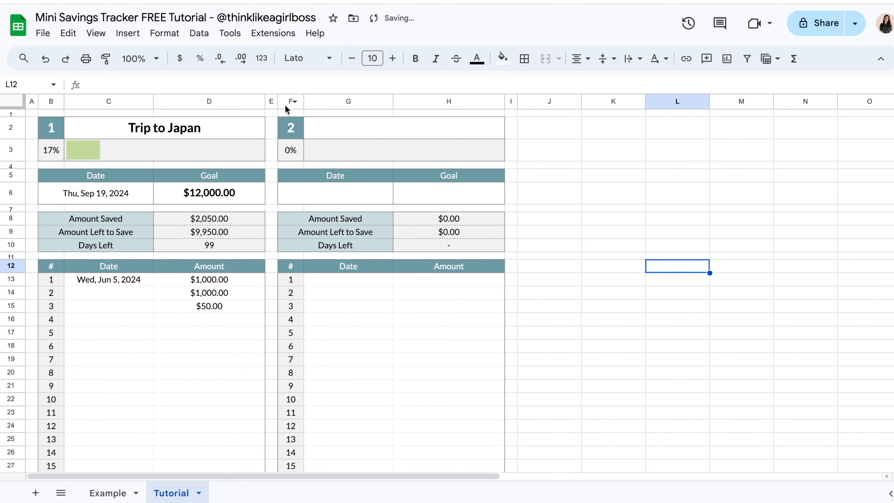
Copy the blank second tracker in columns F through I and paste it across columns J through U as three more trackers.
{"action": "left_click_drag", "start_coordinate": [285, 104], "coordinate": [509, 105]}
{"action": "key", "text": "ctrl+c"}
{"action": "scroll", "coordinate": [623, 258], "scroll_direction": "right", "scroll_amount": 3}
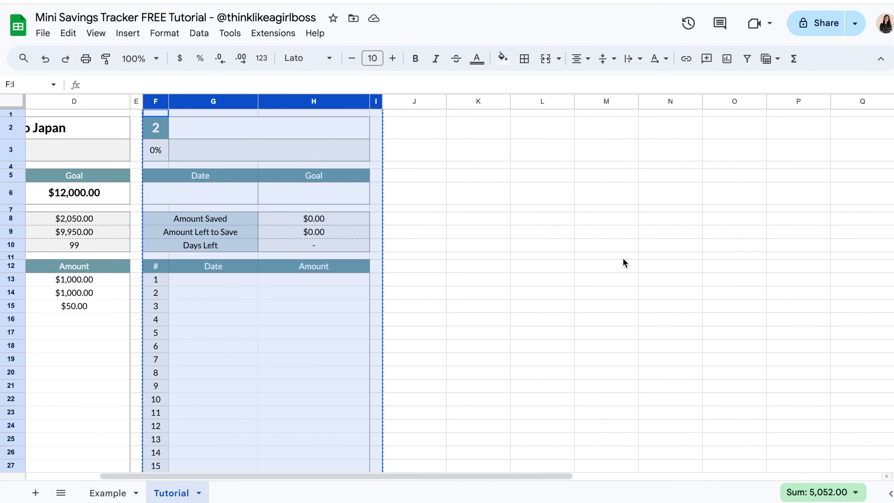
{"action": "scroll", "coordinate": [623, 259], "scroll_direction": "right", "scroll_amount": 2}
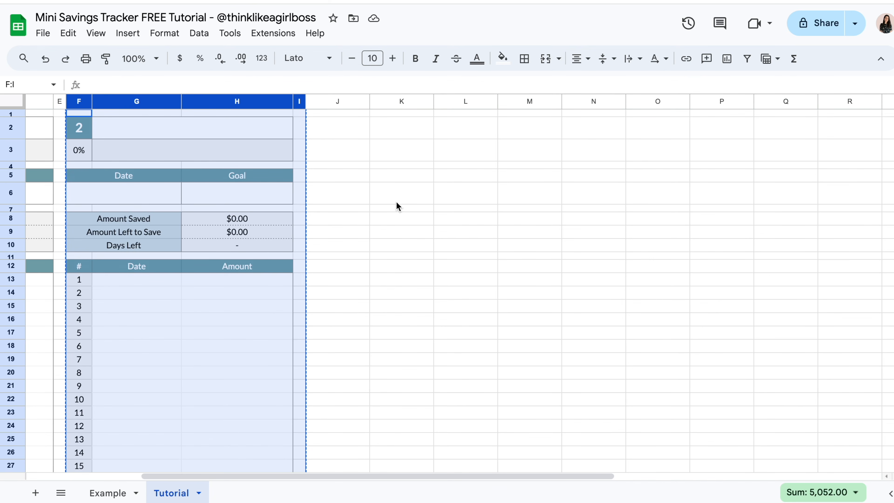
{"action": "left_click_drag", "start_coordinate": [321, 100], "coordinate": [601, 104]}
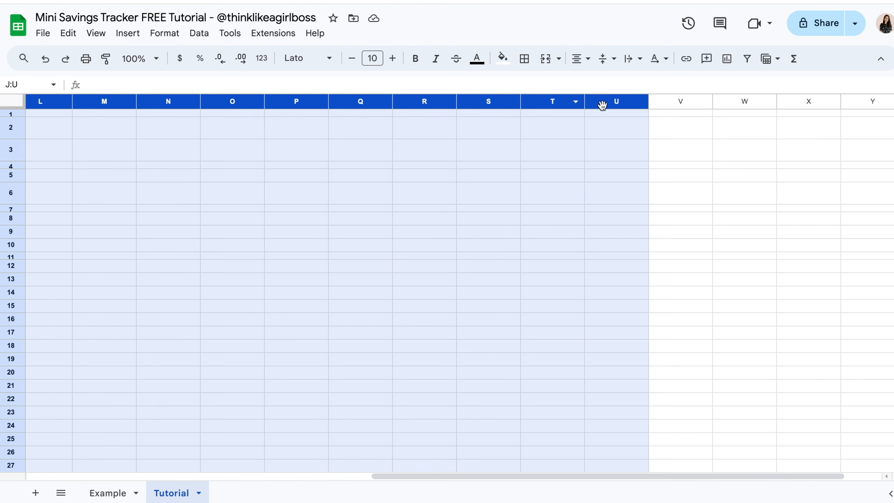
{"action": "scroll", "coordinate": [493, 202], "scroll_direction": "left", "scroll_amount": 7}
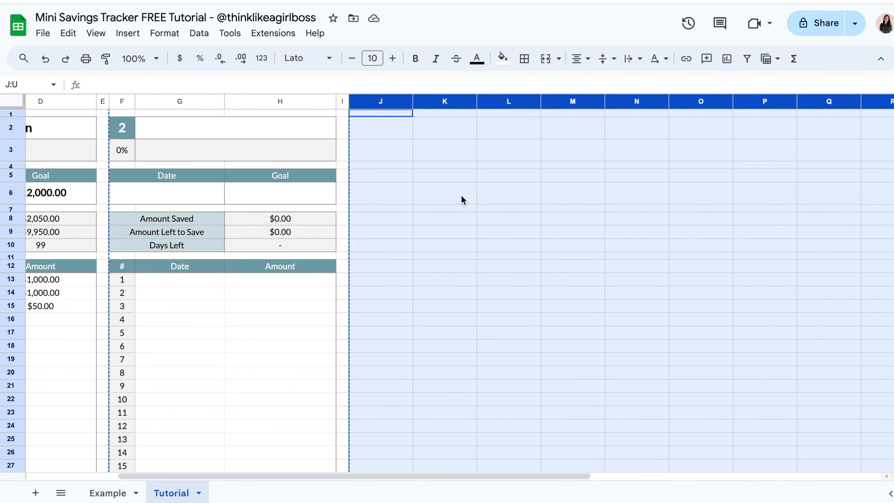
{"action": "scroll", "coordinate": [511, 199], "scroll_direction": "right", "scroll_amount": 5}
{"action": "scroll", "coordinate": [439, 184], "scroll_direction": "left", "scroll_amount": 4}
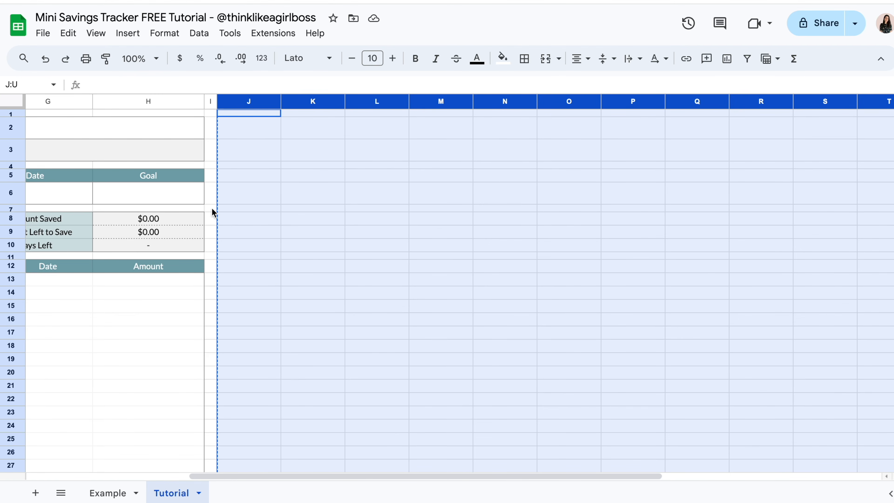
{"action": "scroll", "coordinate": [447, 234], "scroll_direction": "right", "scroll_amount": 5}
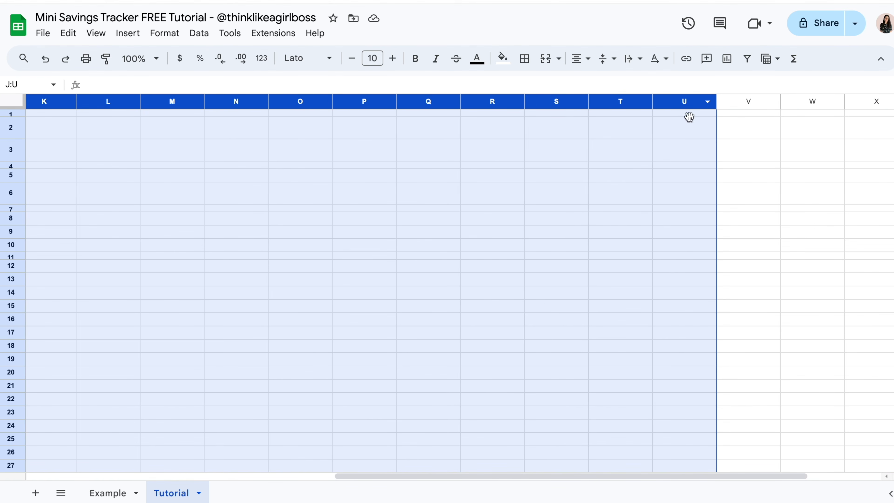
{"action": "scroll", "coordinate": [551, 236], "scroll_direction": "left", "scroll_amount": 6}
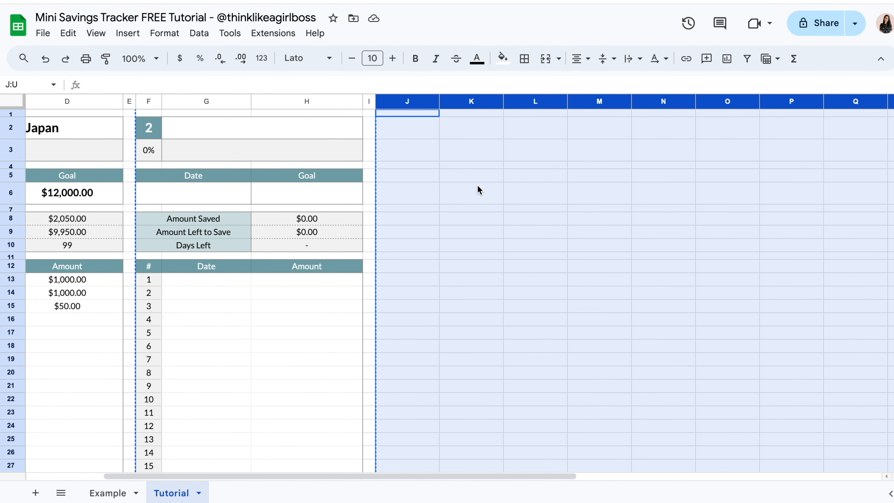
{"action": "key", "text": "ctrl+v"}
{"action": "scroll", "coordinate": [502, 350], "scroll_direction": "left", "scroll_amount": 3}
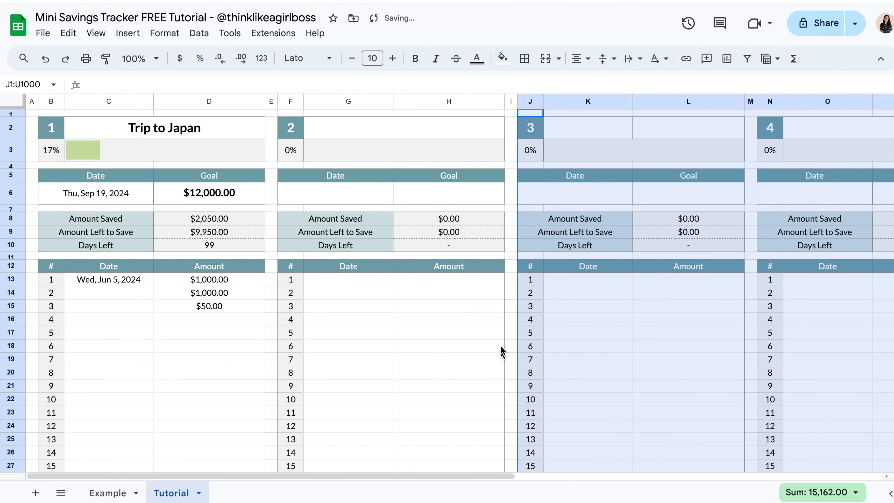
Check which cell the fourth tracker's number formula in N2 refers to, leaving the formula as it is.
{"action": "left_click", "coordinate": [533, 137]}
{"action": "double_click", "coordinate": [566, 130]}
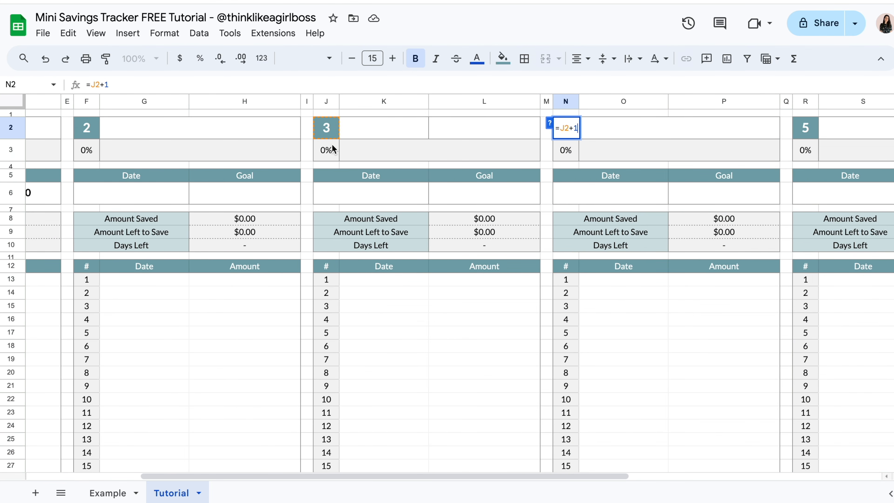
{"action": "key", "text": "Escape"}
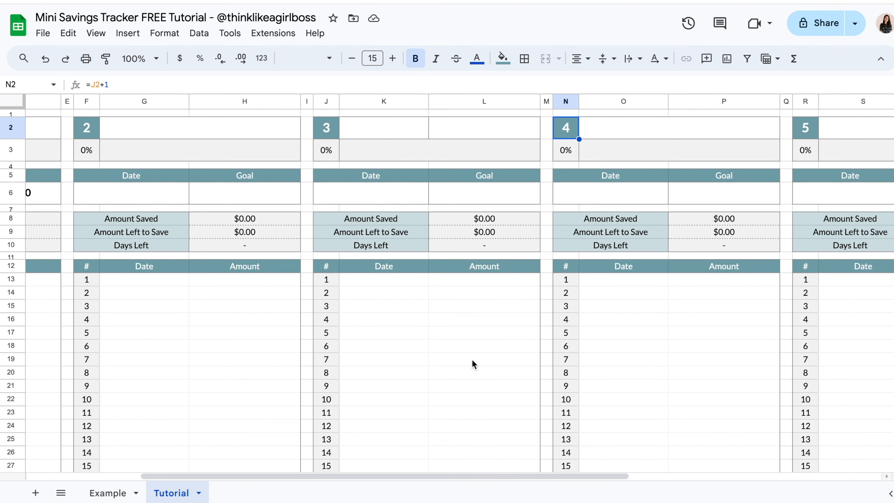
Delete the unused columns V through Z beyond the fifth tracker.
{"action": "scroll", "coordinate": [473, 363], "scroll_direction": "right", "scroll_amount": 10}
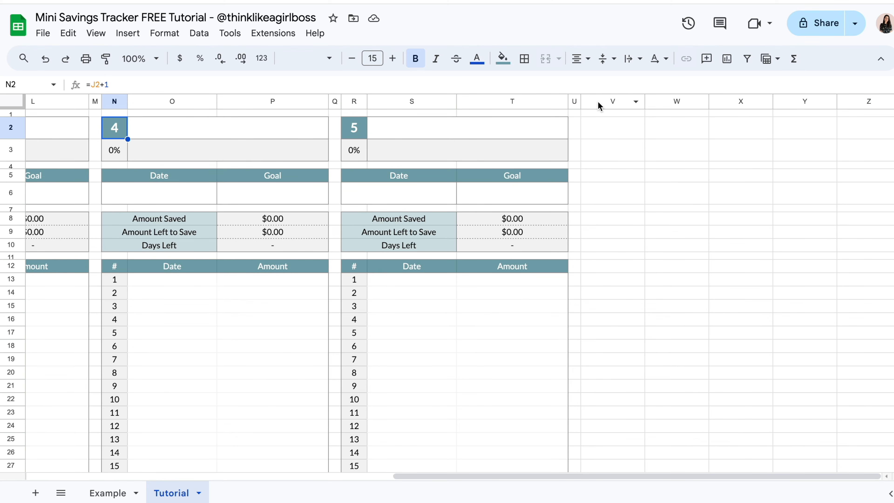
{"action": "left_click_drag", "start_coordinate": [597, 101], "coordinate": [844, 102]}
{"action": "right_click", "coordinate": [772, 106]}
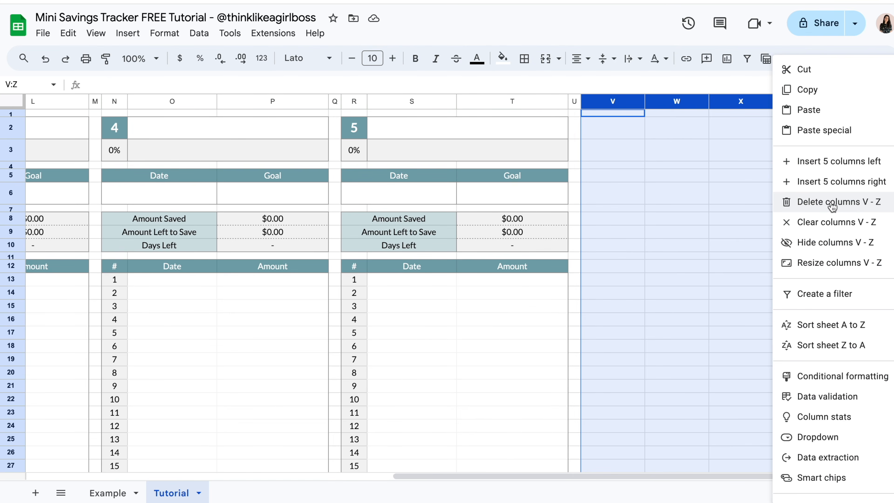
{"action": "left_click", "coordinate": [865, 202]}
{"action": "left_click", "coordinate": [568, 369]}
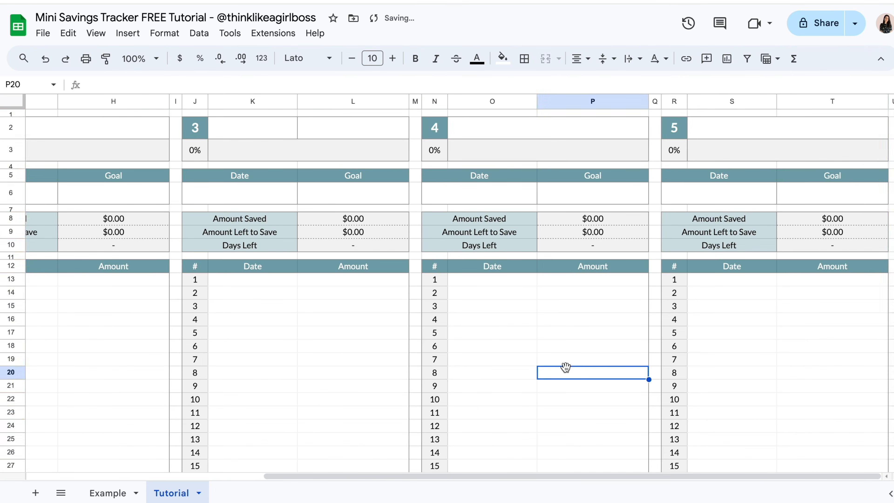
Hide the gridlines on the Tutorial sheet.
{"action": "scroll", "coordinate": [565, 366], "scroll_direction": "left", "scroll_amount": 5}
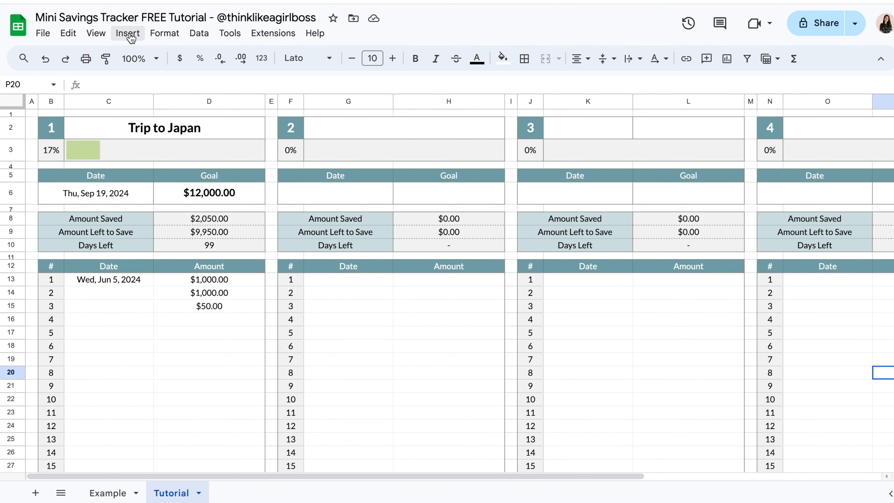
{"action": "left_click", "coordinate": [95, 33]}
{"action": "mouse_move", "coordinate": [109, 57]}
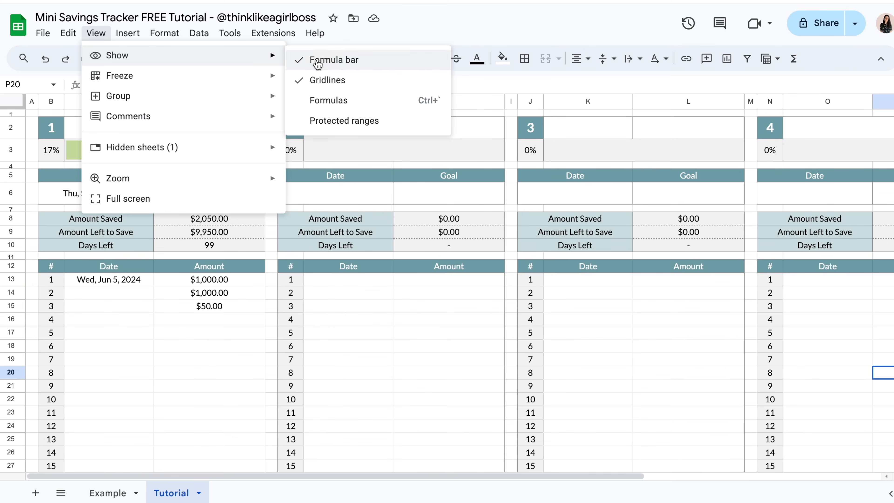
{"action": "left_click", "coordinate": [349, 81]}
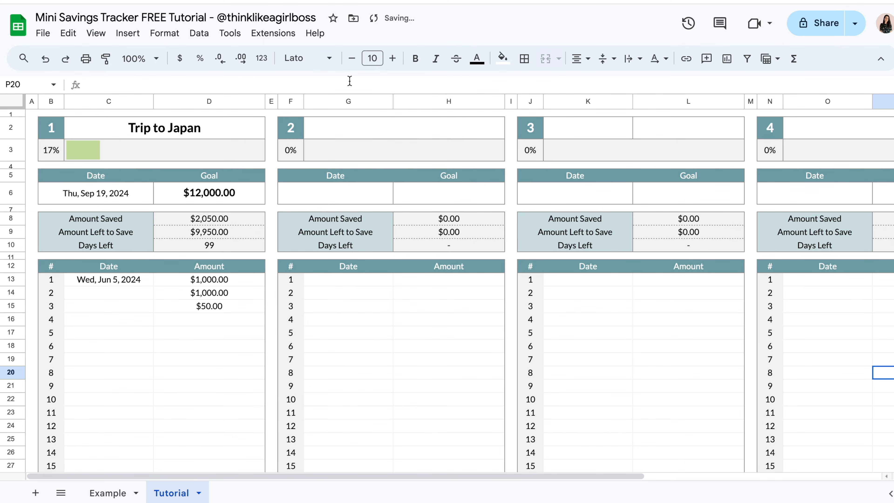
{"action": "left_click", "coordinate": [436, 340]}
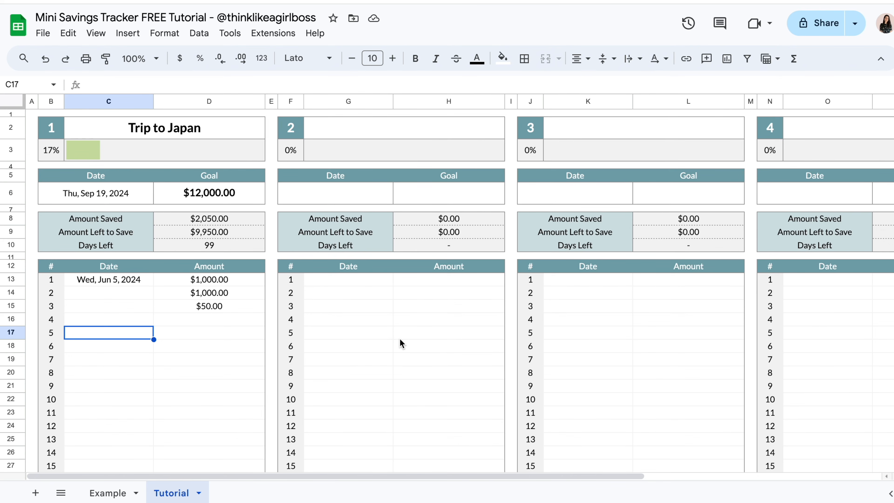
Clear the first tracker's title, target date and goal in row 6, and its deposit entries in C13:D15.
{"action": "left_click", "coordinate": [230, 129]}
{"action": "key", "text": "Delete"}
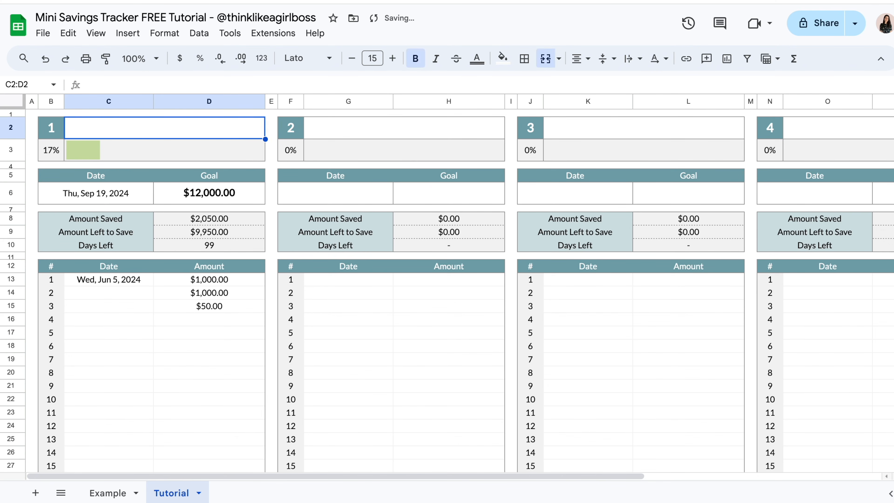
{"action": "left_click_drag", "start_coordinate": [121, 195], "coordinate": [183, 198]}
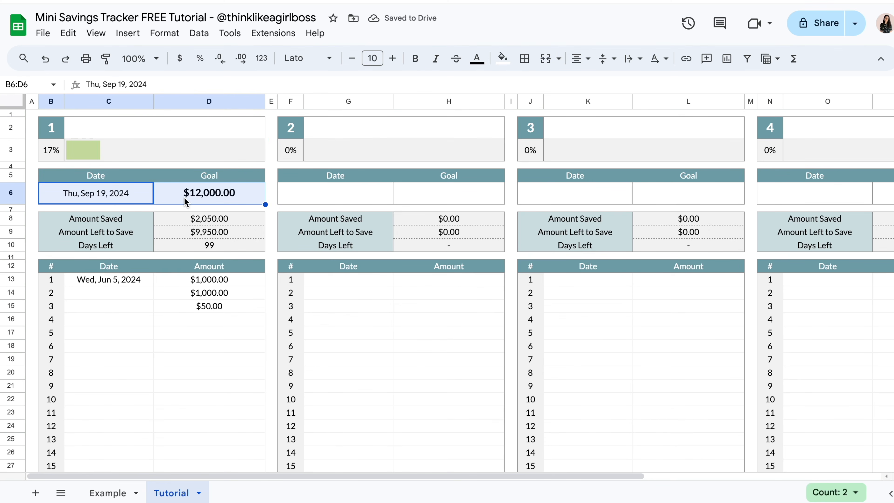
{"action": "key", "text": "Delete"}
{"action": "left_click_drag", "start_coordinate": [119, 277], "coordinate": [201, 307]}
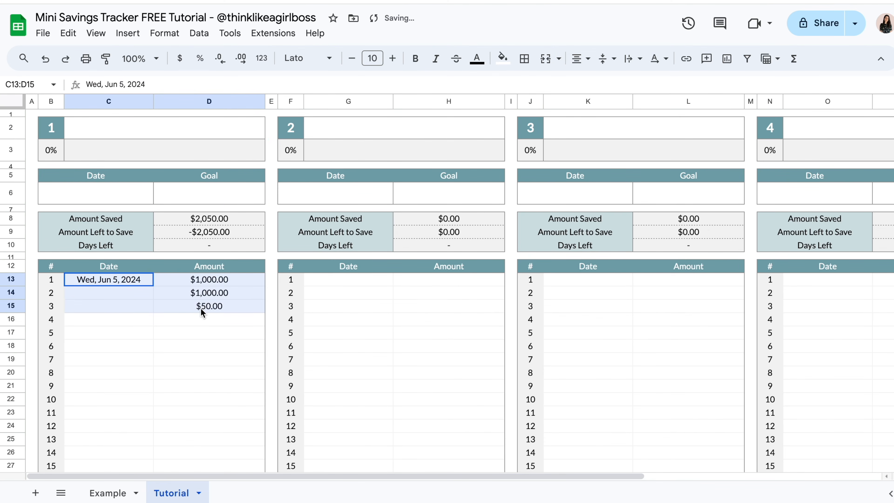
{"action": "key", "text": "Delete"}
{"action": "left_click", "coordinate": [199, 362]}
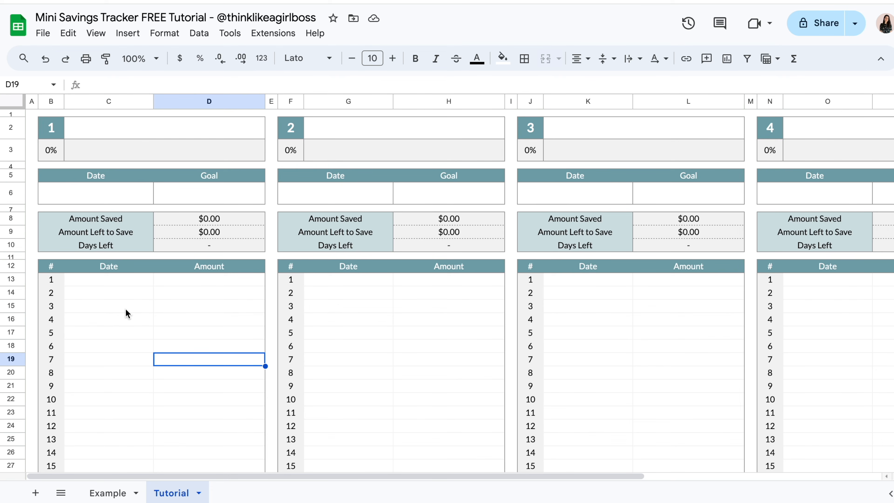
Title the first tracker Vacation and set its target date to Fri, Sep 27, 2024.
{"action": "left_click", "coordinate": [143, 131]}
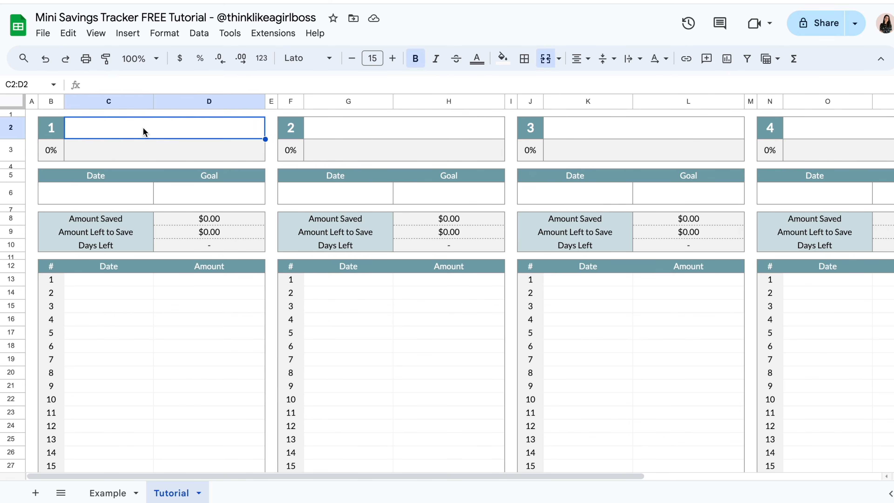
{"action": "type", "text": "Vacation"}
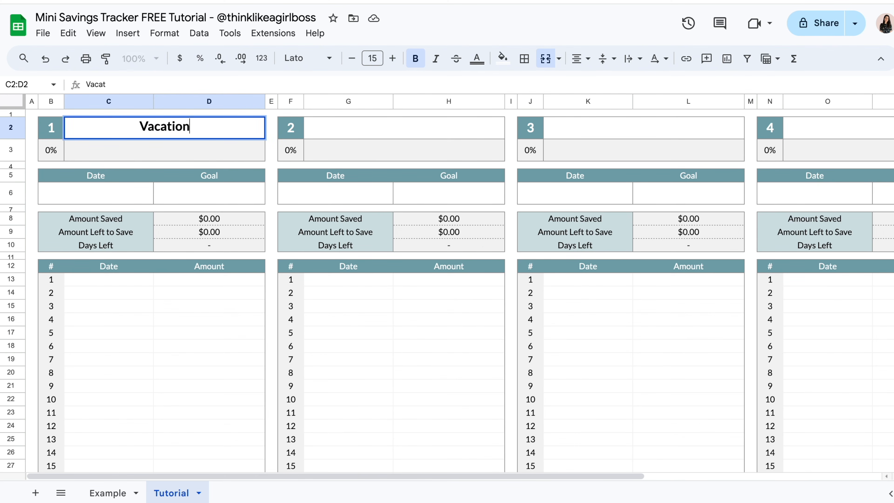
{"action": "key", "text": "Return"}
{"action": "key", "text": "Up"}
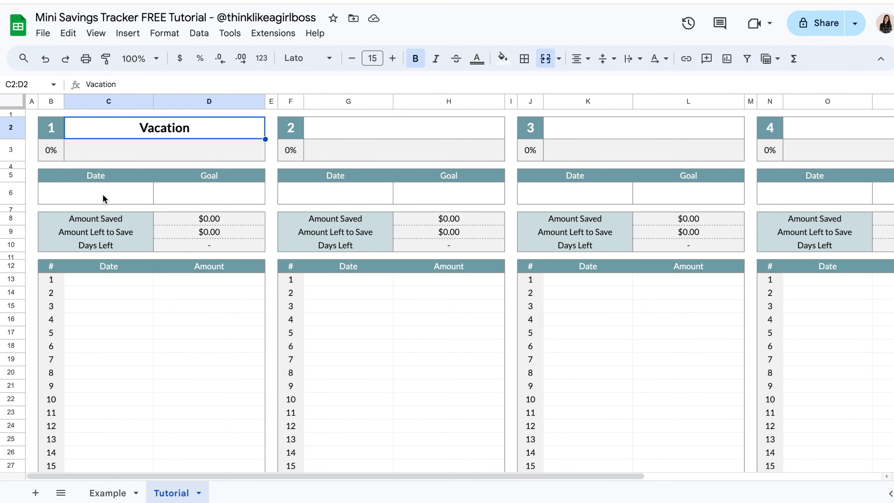
{"action": "double_click", "coordinate": [106, 199]}
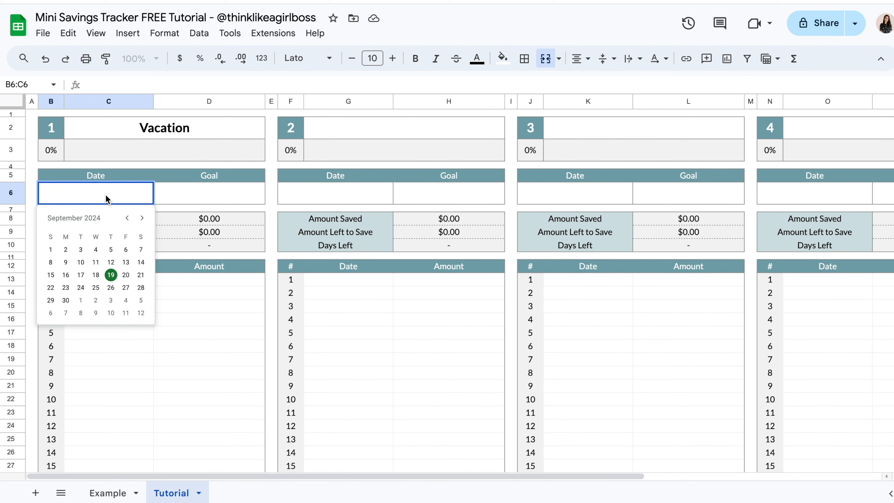
{"action": "left_click", "coordinate": [123, 285]}
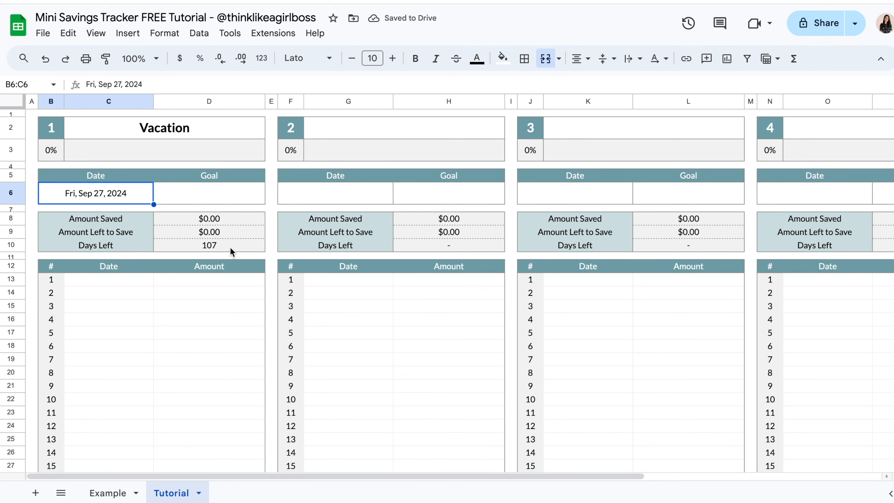
Check the Days Left formula in D10, test it by clearing the first tracker's target date, and undo the clearing.
{"action": "left_click", "coordinate": [240, 248]}
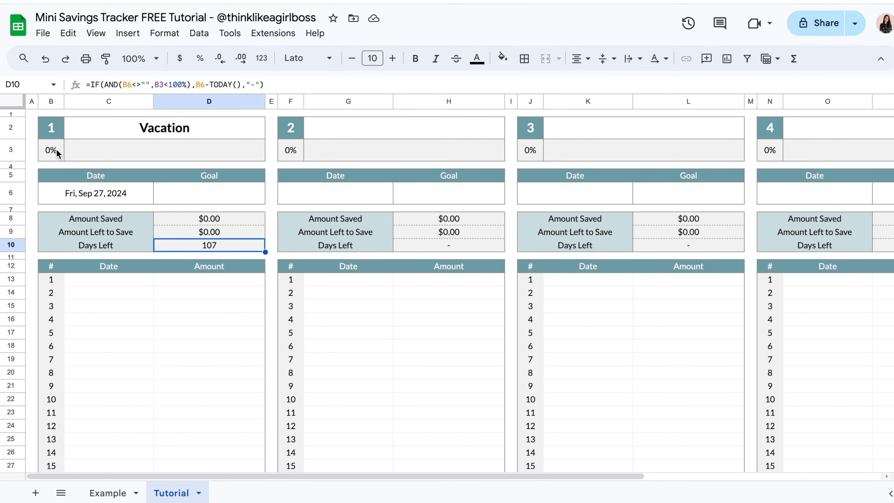
{"action": "left_click", "coordinate": [86, 193]}
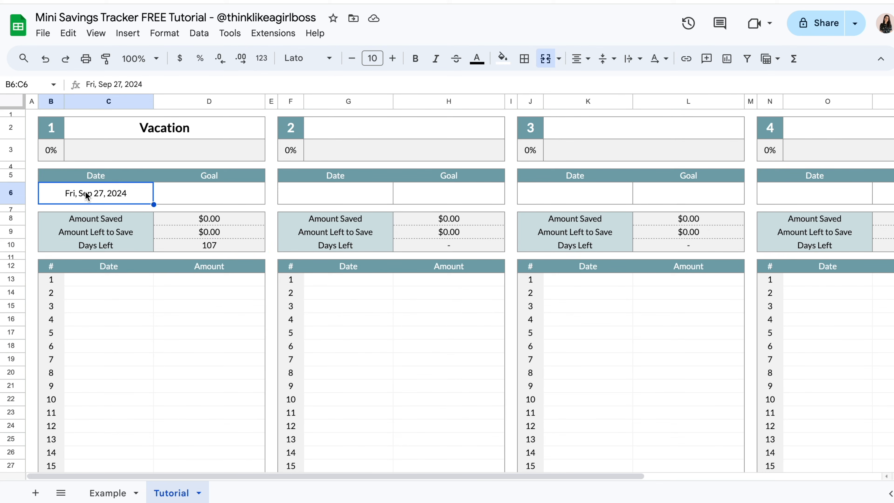
{"action": "key", "text": "Delete"}
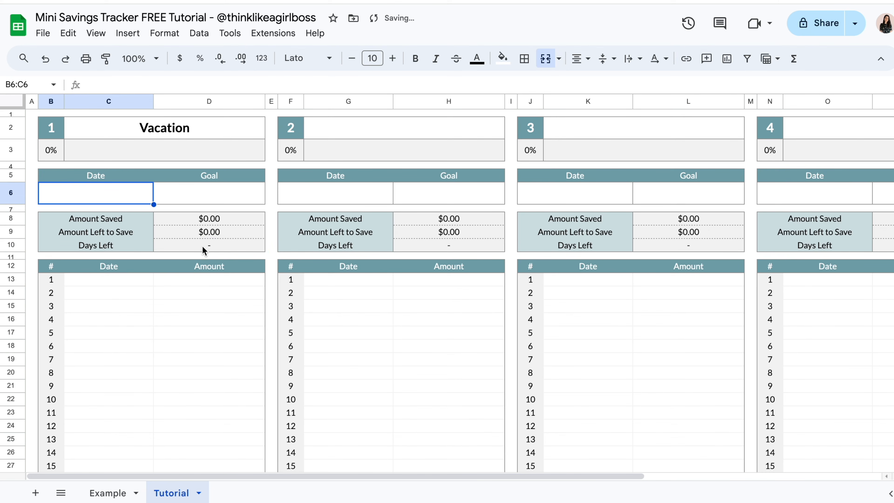
{"action": "key", "text": "ctrl+z"}
Set the first tracker's goal to 10,000 and check the Amount Left to Save formula in D9.
{"action": "left_click", "coordinate": [183, 194]}
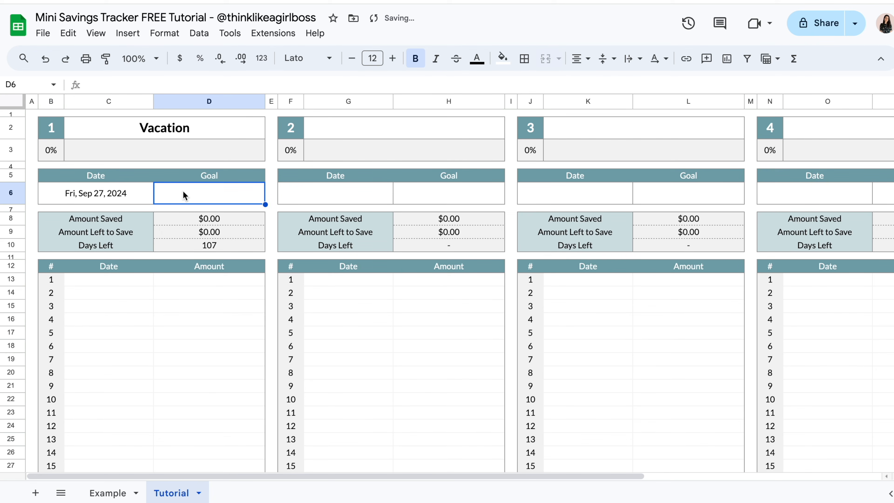
{"action": "type", "text": "10"}
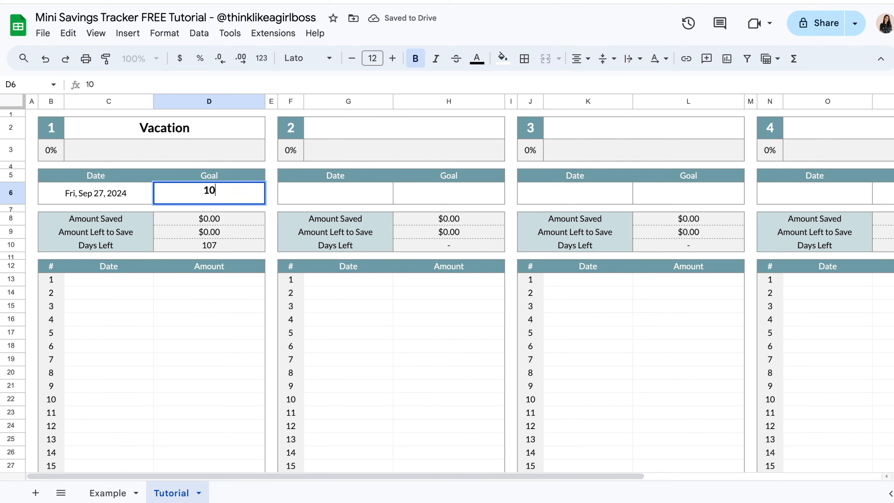
{"action": "type", "text": ",000"}
{"action": "key", "text": "Return"}
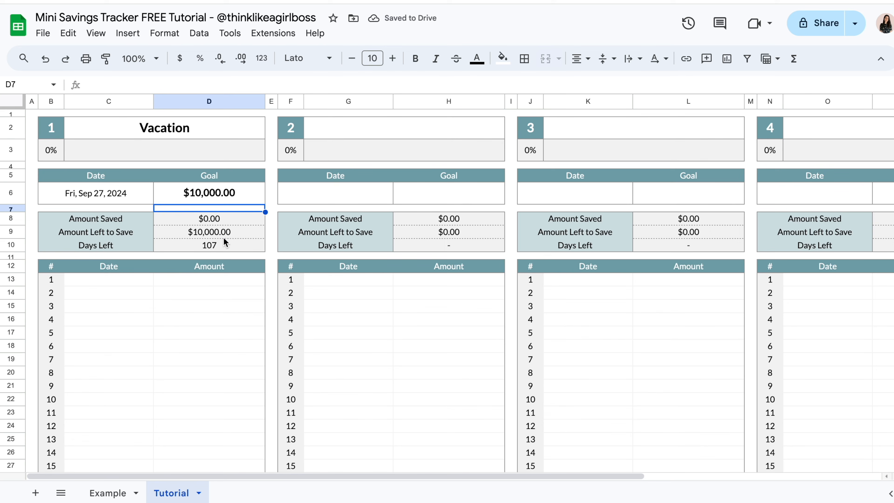
{"action": "left_click", "coordinate": [246, 237]}
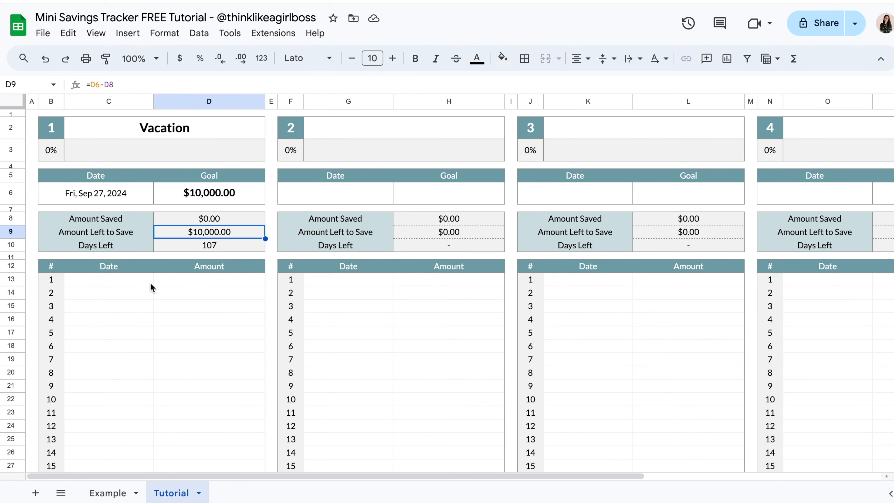
Log the first Vacation deposit in row 13 with the date Thu, Sep 19, 2024 and an amount of 1000.
{"action": "double_click", "coordinate": [127, 280]}
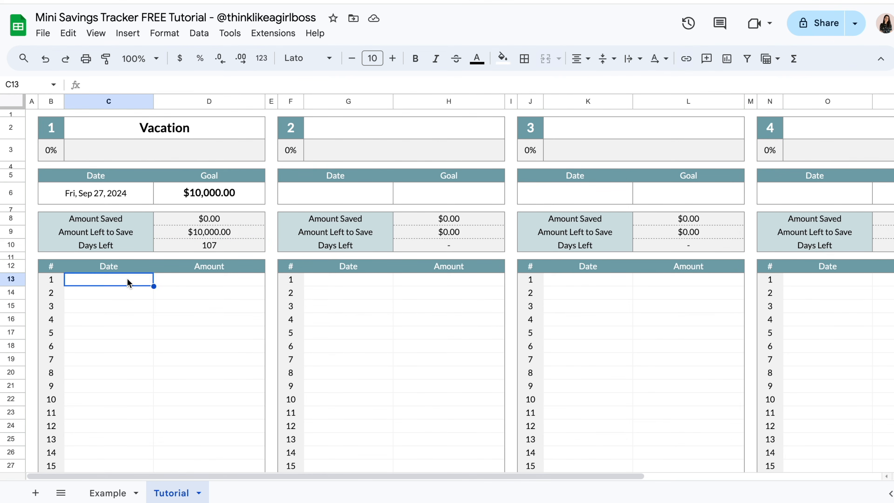
{"action": "left_click", "coordinate": [123, 360]}
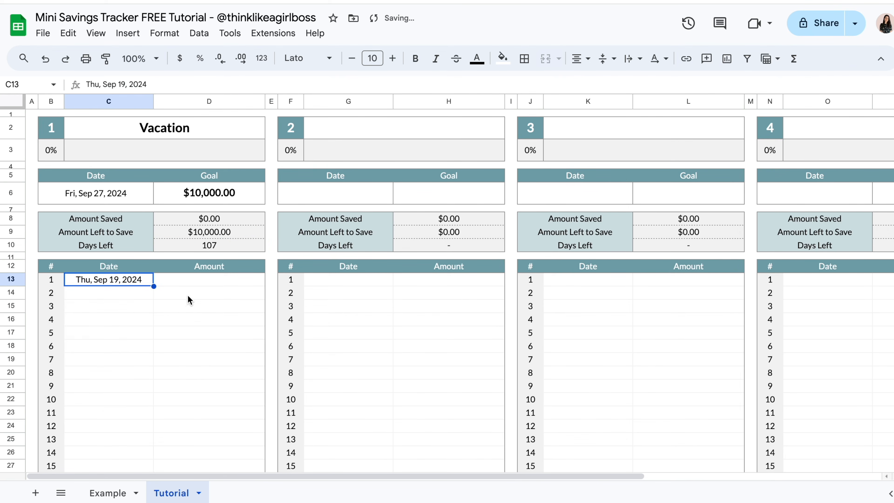
{"action": "left_click", "coordinate": [197, 284]}
{"action": "type", "text": "1000"}
{"action": "key", "text": "Return"}
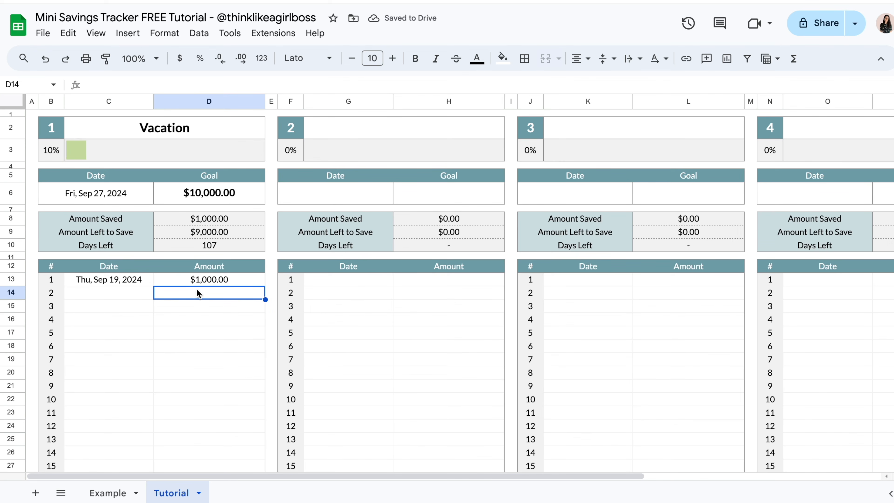
Check the Amount Saved formula in D8 against the numbered deposit rows it sums.
{"action": "left_click", "coordinate": [180, 220]}
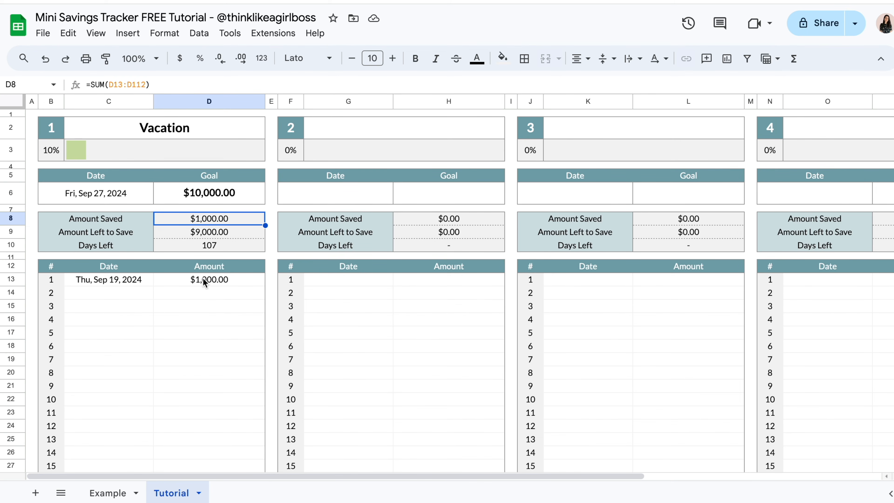
{"action": "scroll", "coordinate": [224, 417], "scroll_direction": "down", "scroll_amount": 20}
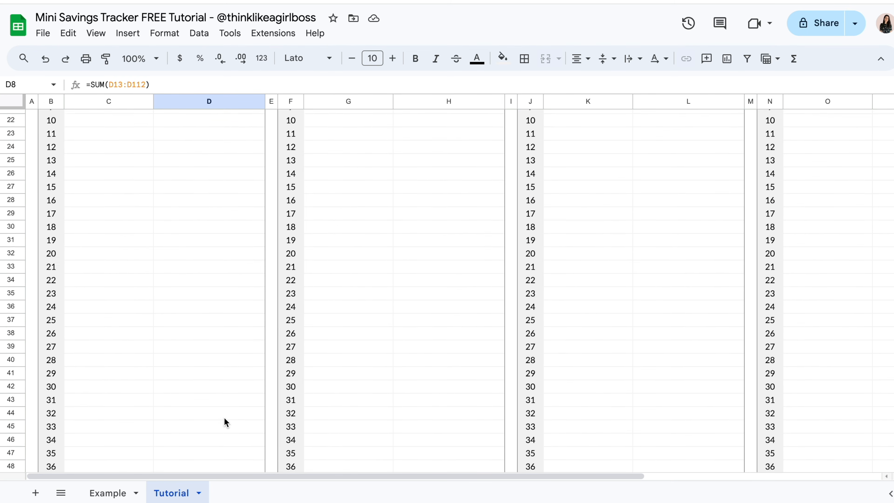
{"action": "scroll", "coordinate": [223, 277], "scroll_direction": "up", "scroll_amount": 5}
{"action": "scroll", "coordinate": [222, 276], "scroll_direction": "up", "scroll_amount": 20}
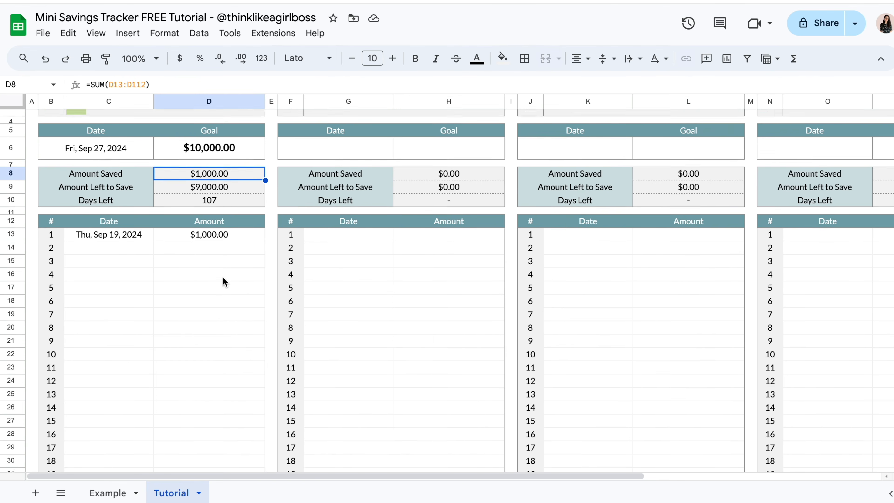
Enter a second Vacation deposit of 1000 in D14.
{"action": "left_click", "coordinate": [213, 276]}
{"action": "type", "text": "1000"}
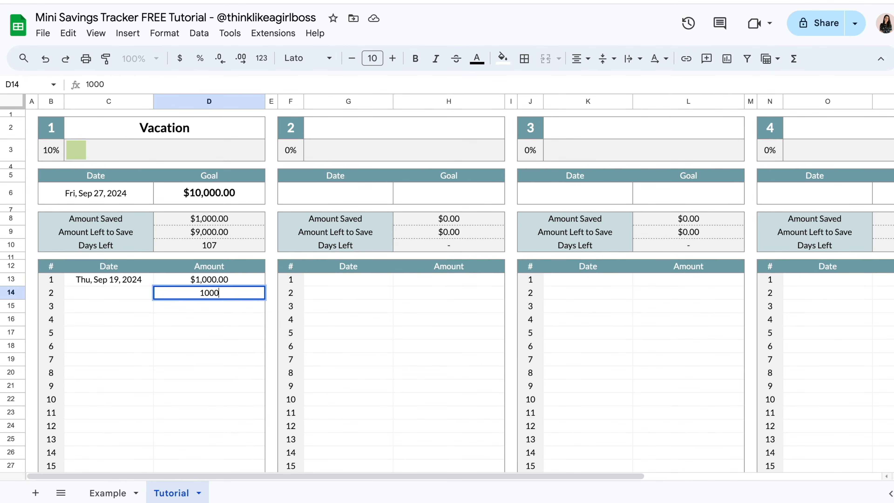
{"action": "key", "text": "Return"}
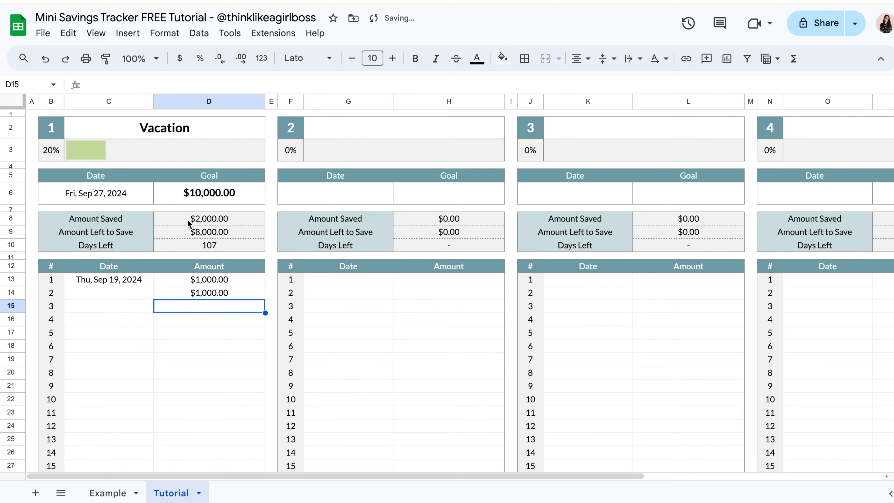
Inspect the first tracker's Amount Left to Save, percentage and SPARKLINE progress bar formulas, leaving them as they are.
{"action": "left_click", "coordinate": [198, 239]}
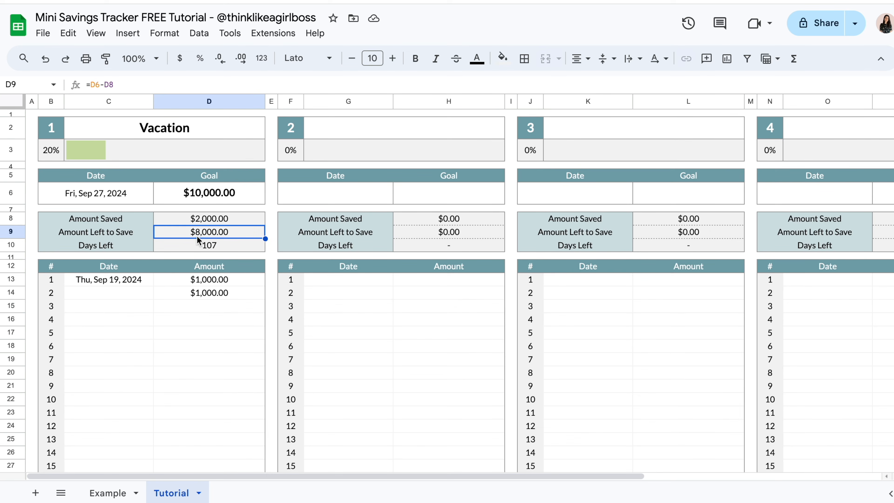
{"action": "left_click", "coordinate": [52, 154]}
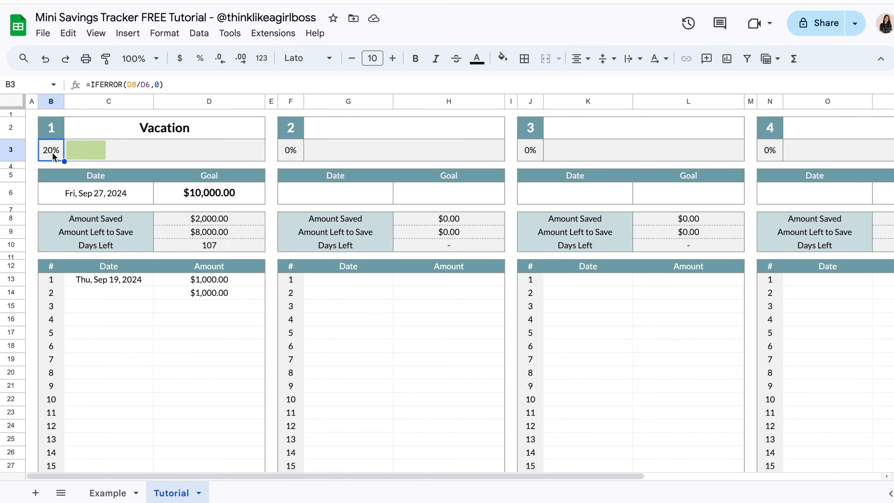
{"action": "double_click", "coordinate": [52, 151]}
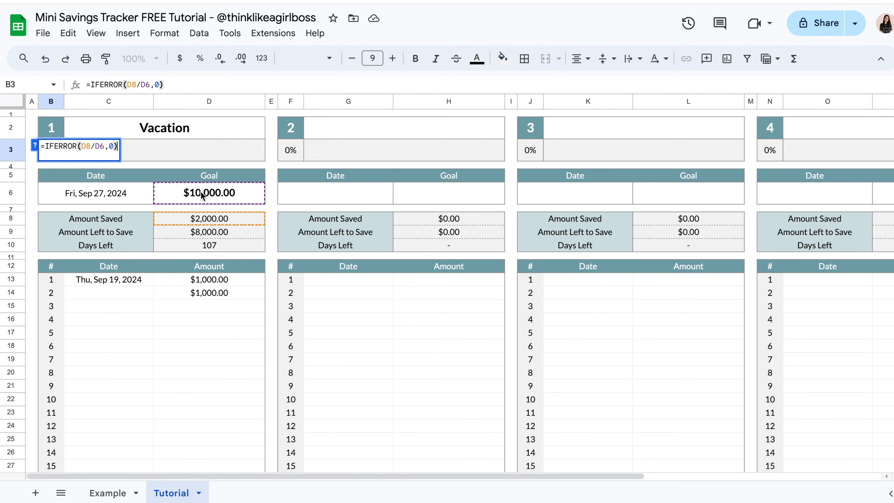
{"action": "key", "text": "Return"}
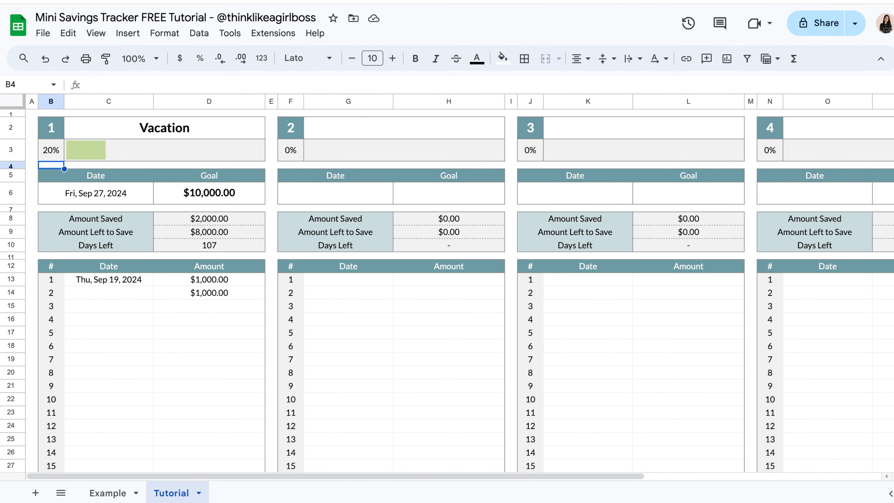
{"action": "left_click", "coordinate": [101, 152]}
{"action": "double_click", "coordinate": [102, 152]}
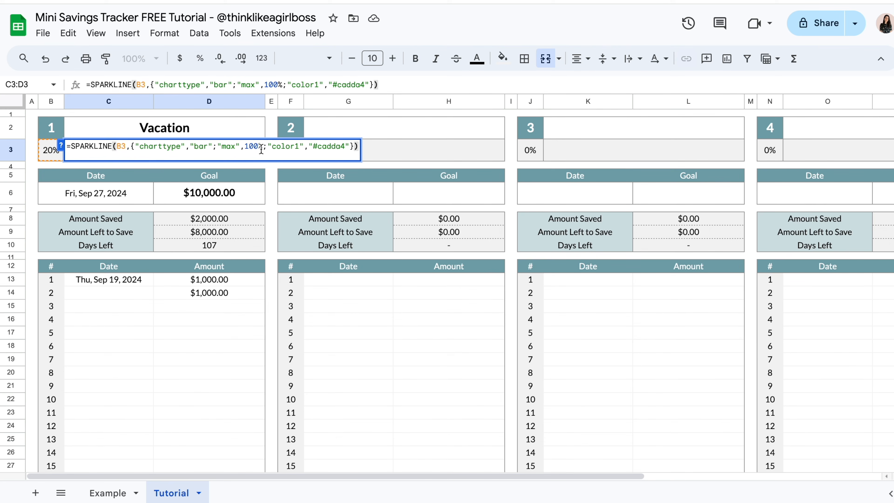
{"action": "key", "text": "Return"}
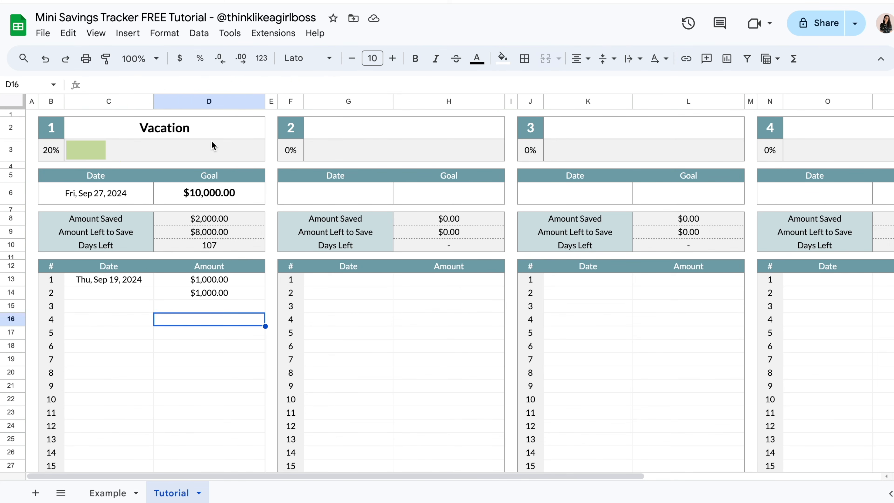
Enter a third Vacation deposit of 8000 in D15 to test the title's formatting on reaching the goal.
{"action": "left_click", "coordinate": [208, 133]}
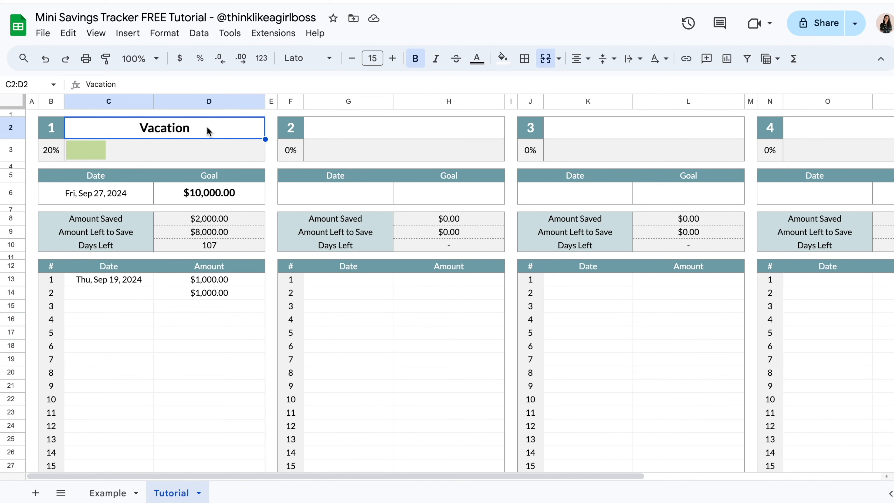
{"action": "left_click", "coordinate": [206, 302]}
{"action": "type", "text": "8000"}
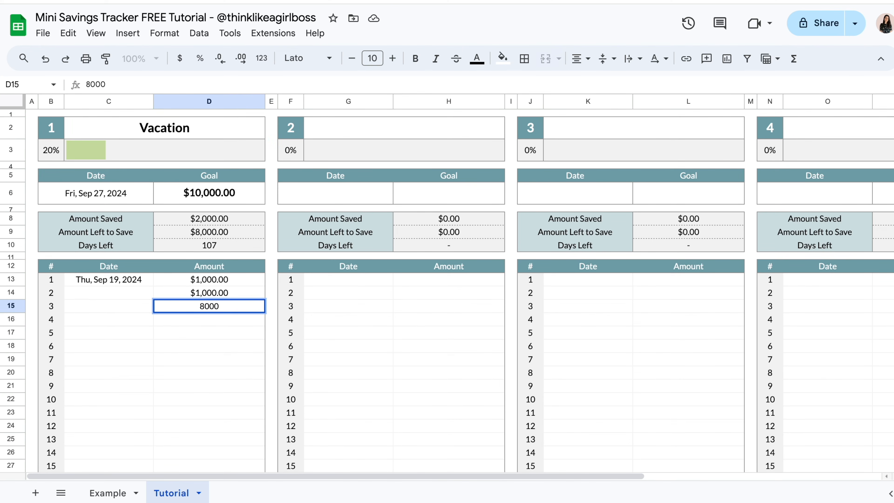
{"action": "key", "text": "Return"}
{"action": "key", "text": "Up"}
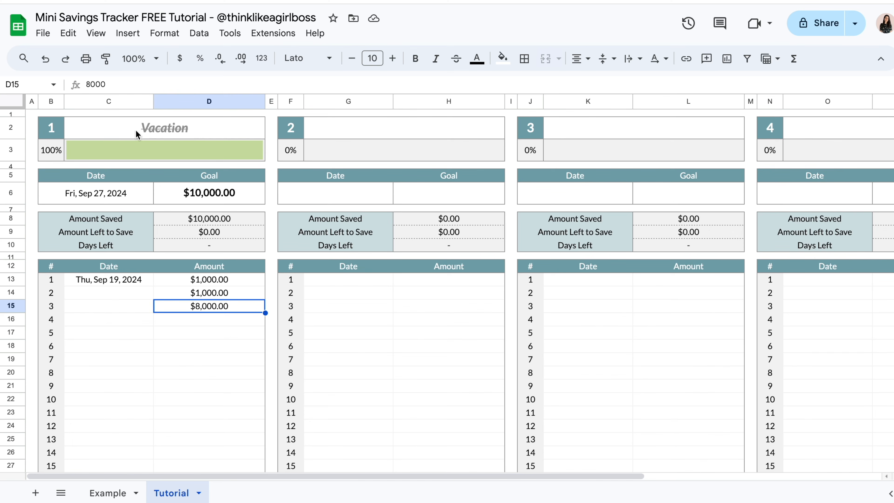
Review the conditional formatting rule for the tracker titles, checking its ranges across all five trackers, custom formula and strikethrough style, without changing it.
{"action": "left_click", "coordinate": [195, 129]}
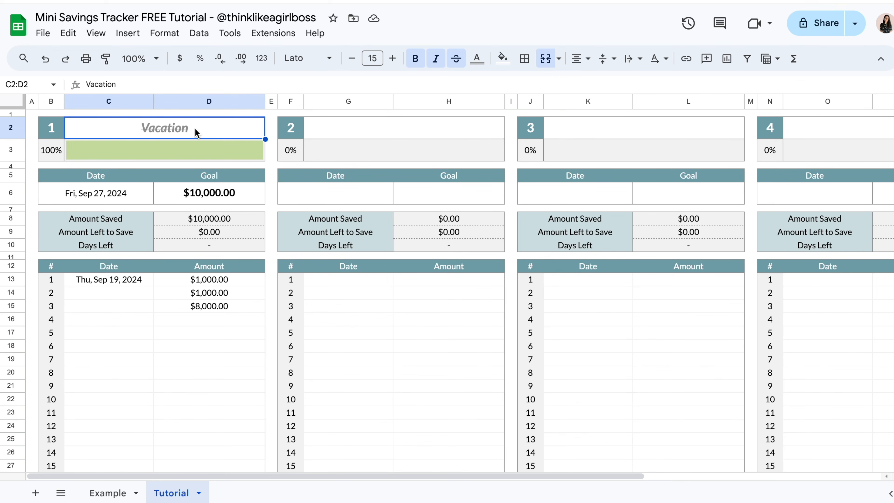
{"action": "left_click", "coordinate": [171, 38]}
{"action": "left_click", "coordinate": [229, 271]}
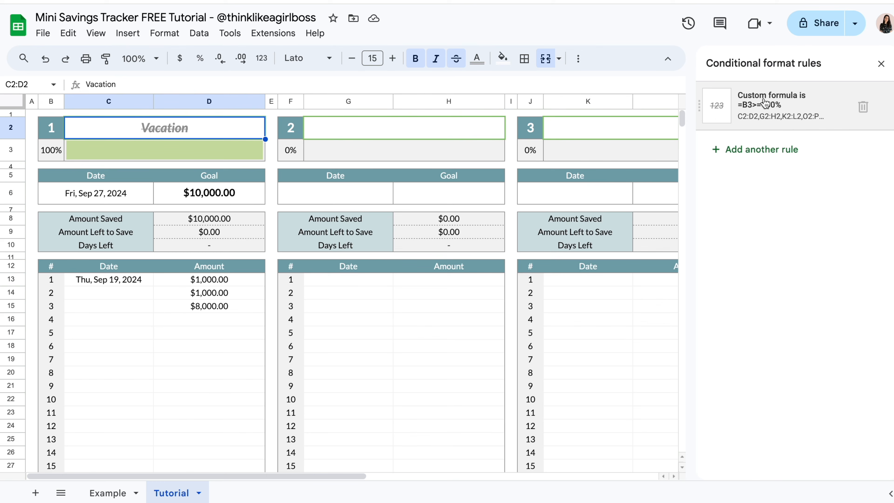
{"action": "left_click", "coordinate": [774, 109]}
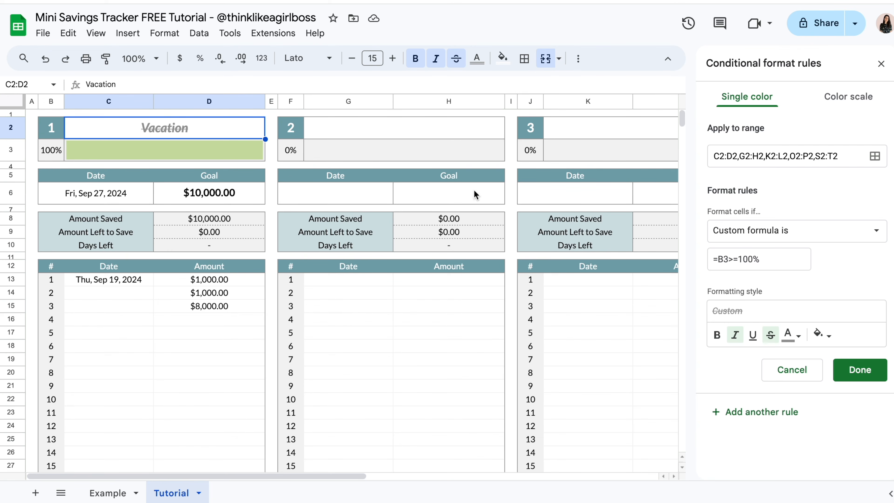
{"action": "left_click", "coordinate": [790, 370]}
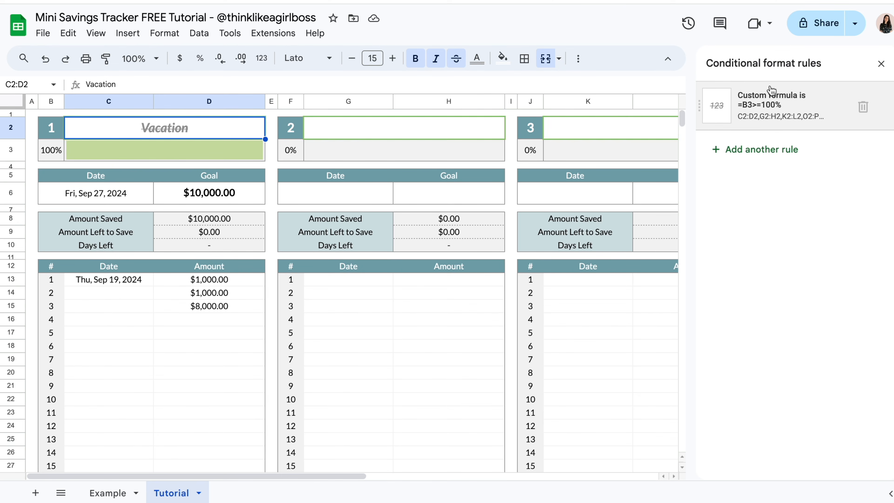
{"action": "scroll", "coordinate": [489, 278], "scroll_direction": "right", "scroll_amount": 5}
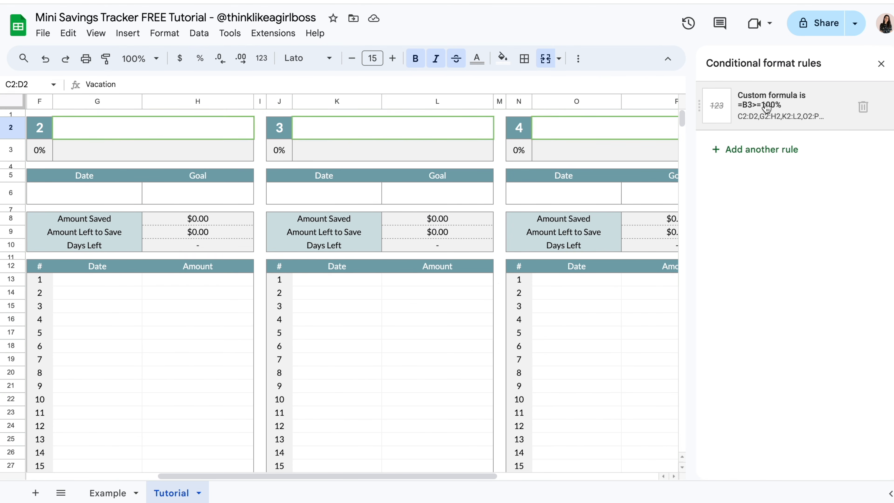
{"action": "scroll", "coordinate": [535, 250], "scroll_direction": "right", "scroll_amount": 5}
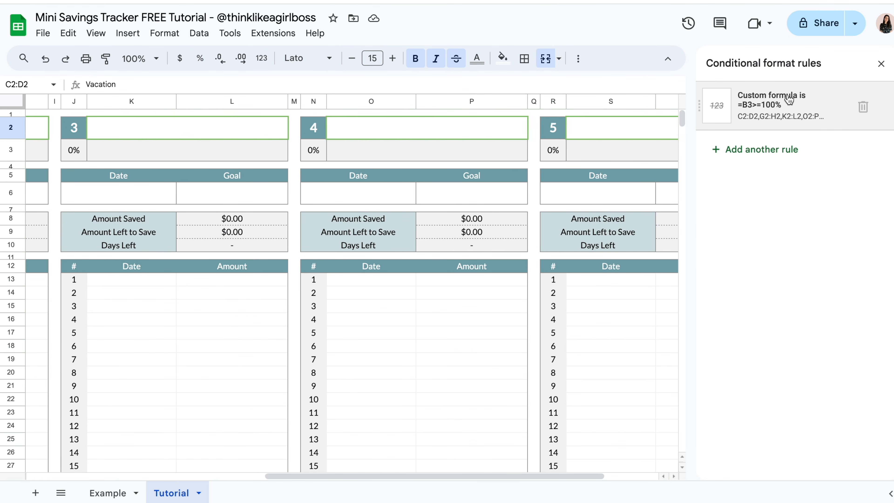
{"action": "scroll", "coordinate": [504, 246], "scroll_direction": "right", "scroll_amount": 2}
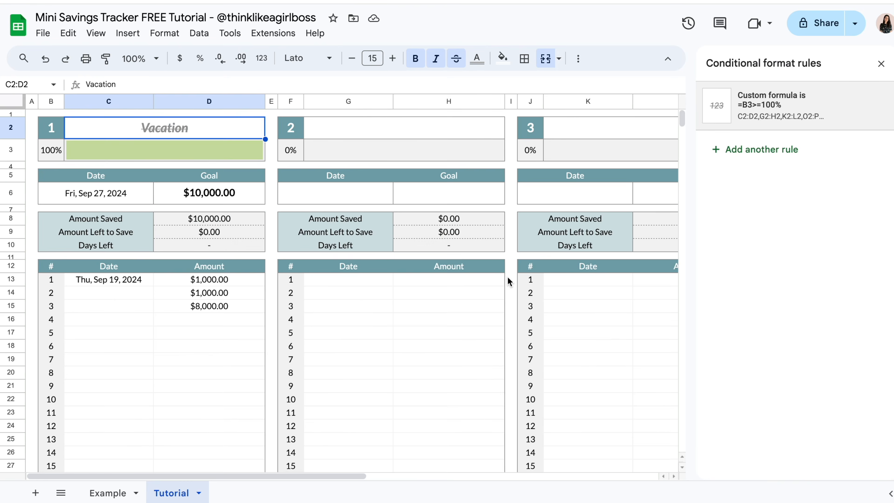
{"action": "scroll", "coordinate": [179, 253], "scroll_direction": "right", "scroll_amount": 2}
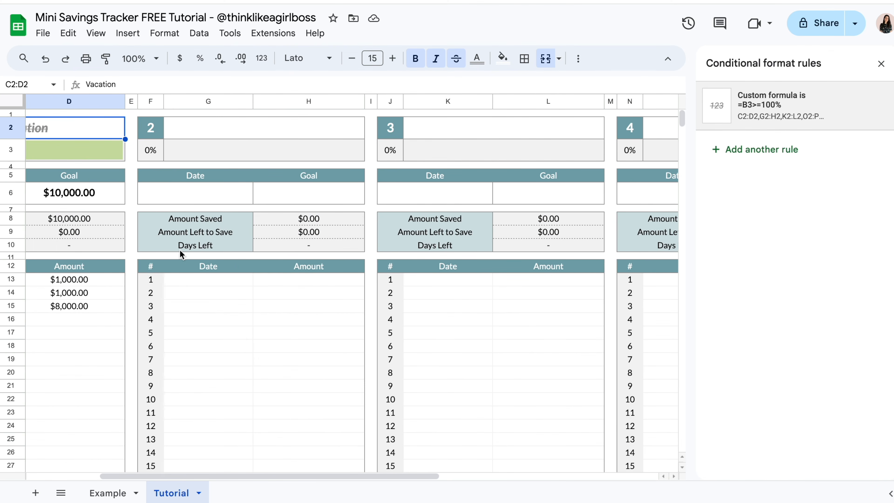
{"action": "scroll", "coordinate": [243, 293], "scroll_direction": "left", "scroll_amount": 2}
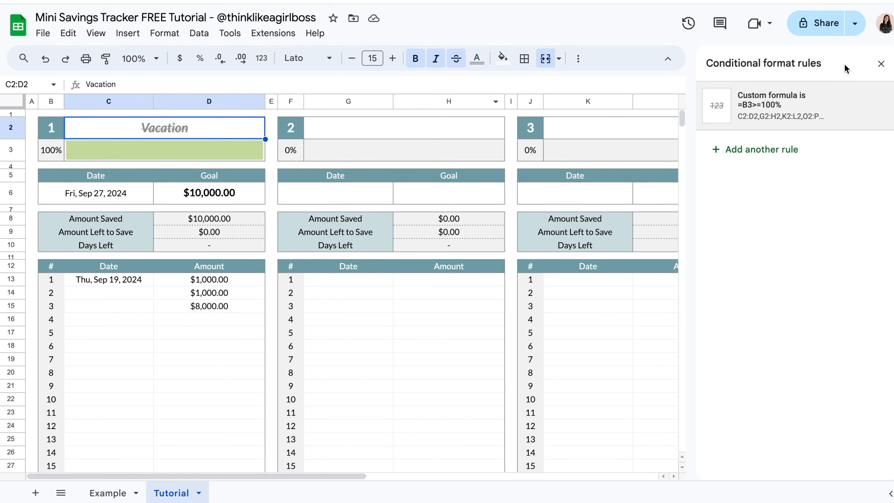
{"action": "left_click", "coordinate": [880, 64]}
Test the second tracker with a goal of 100 in H6 and a first deposit of 100 in H13.
{"action": "type", "text": "100"}
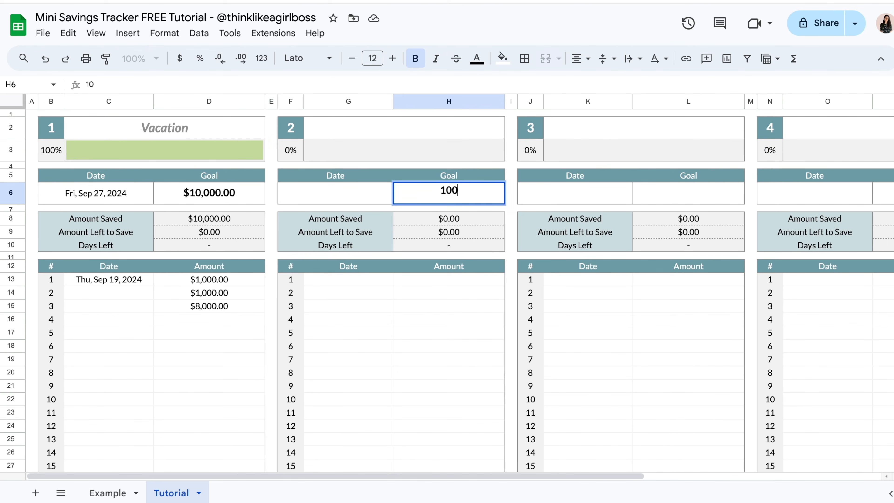
{"action": "key", "text": "Return"}
{"action": "left_click", "coordinate": [418, 283]}
{"action": "type", "text": "100"}
{"action": "key", "text": "Return"}
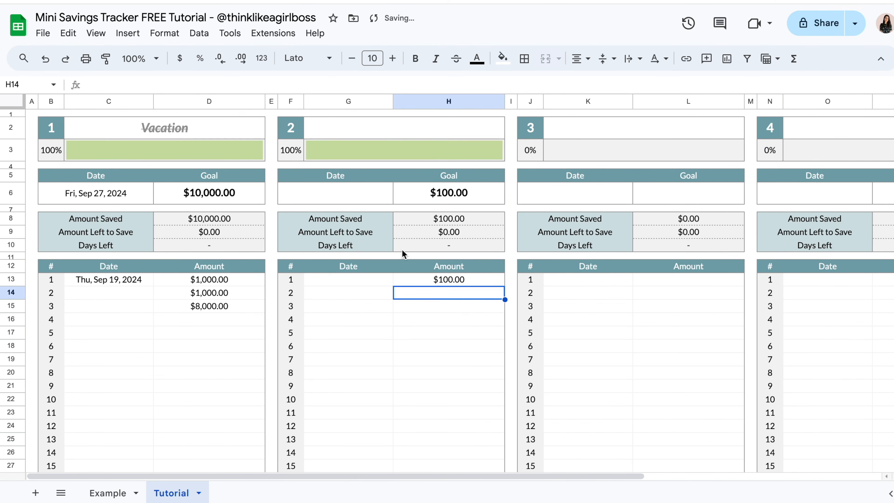
Enter the sample text "title" as the second tracker's title in G2:H2.
{"action": "left_click", "coordinate": [362, 132]}
{"action": "type", "text": "title"}
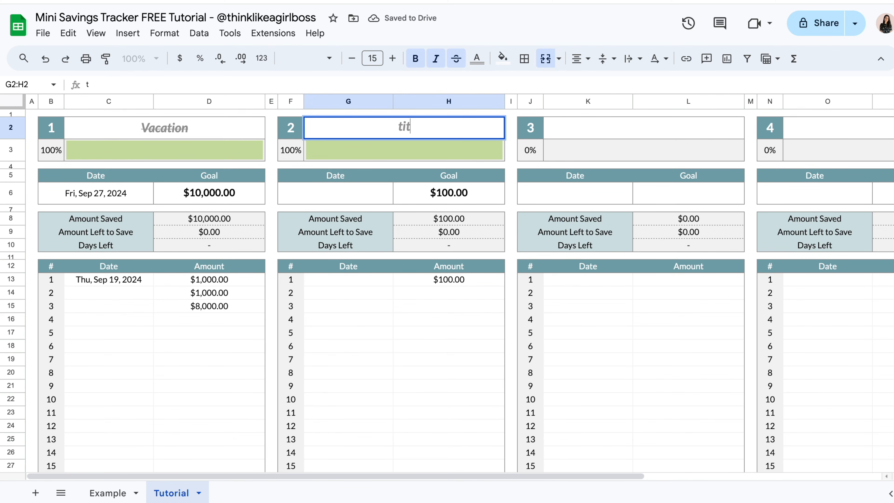
{"action": "key", "text": "Return"}
{"action": "left_click", "coordinate": [482, 327]}
Clear the second tracker's deposit in H13 and re-enter 100 to test how the title's formatting responds.
{"action": "left_click", "coordinate": [446, 285]}
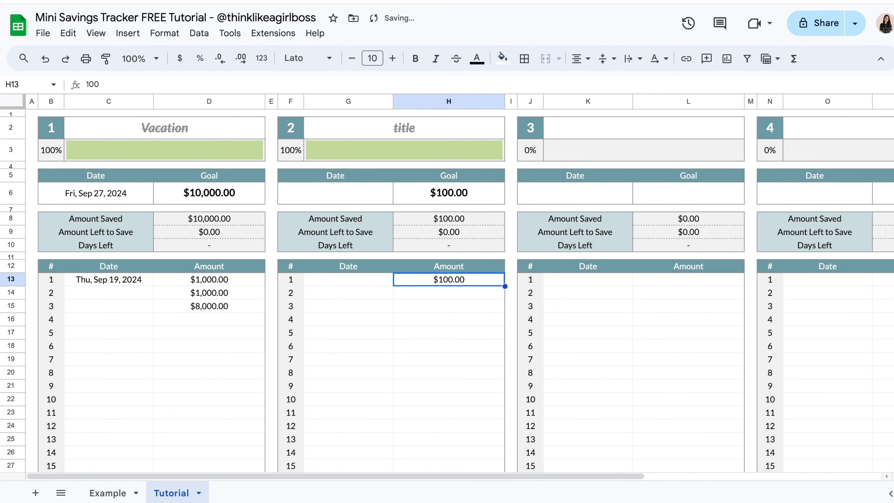
{"action": "key", "text": "Delete"}
{"action": "type", "text": "100"}
{"action": "key", "text": "Return"}
{"action": "left_click", "coordinate": [440, 412]}
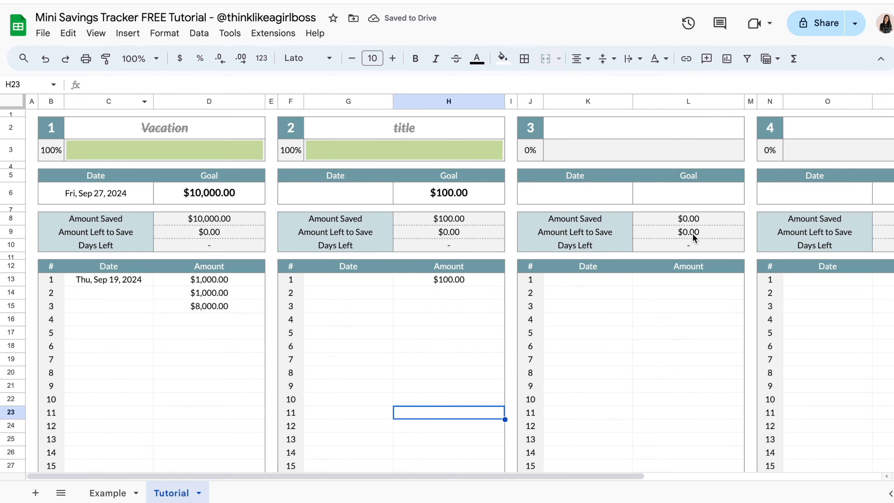
{"action": "scroll", "coordinate": [603, 282], "scroll_direction": "right", "scroll_amount": 10}
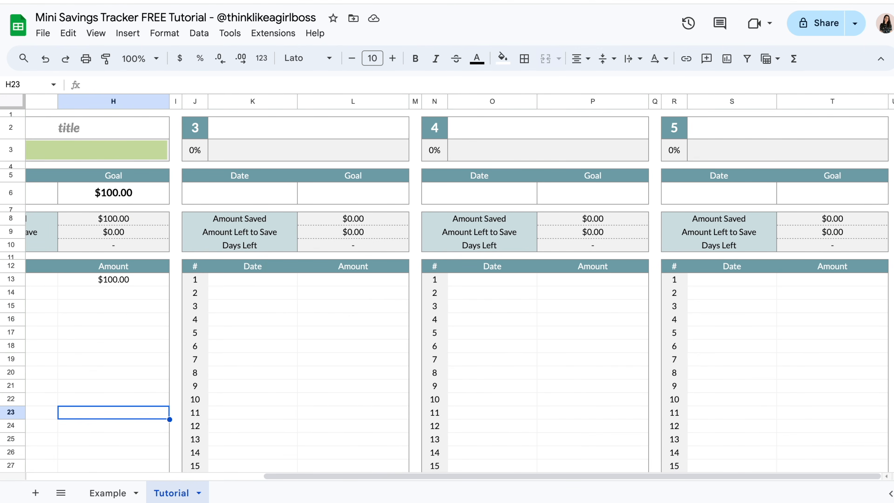
{"action": "scroll", "coordinate": [225, 334], "scroll_direction": "left", "scroll_amount": 10}
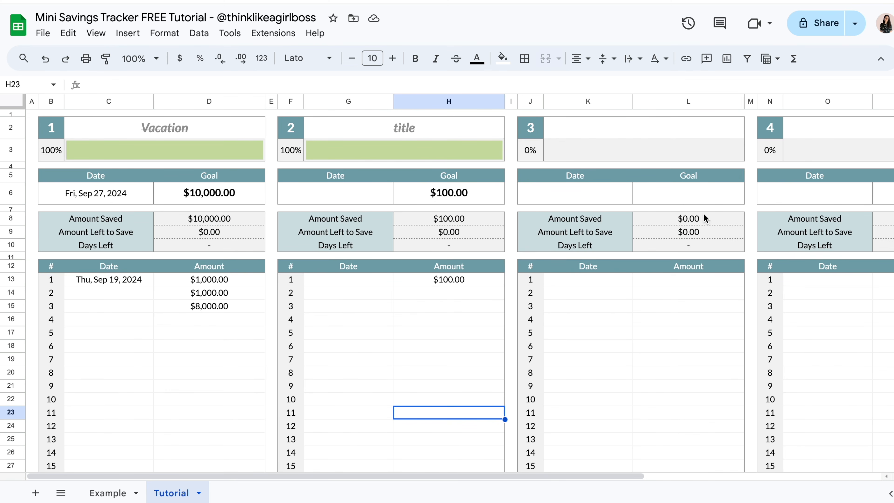
Clear the second tracker's test deposit in H13, goal in H6 and title in G2:H2.
{"action": "left_click", "coordinate": [453, 280]}
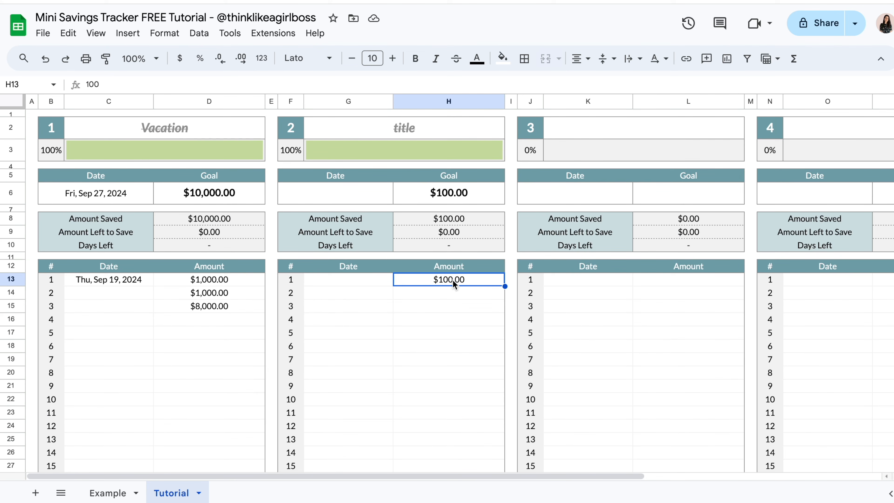
{"action": "key", "text": "Delete"}
{"action": "left_click", "coordinate": [433, 198]}
{"action": "key", "text": "Delete"}
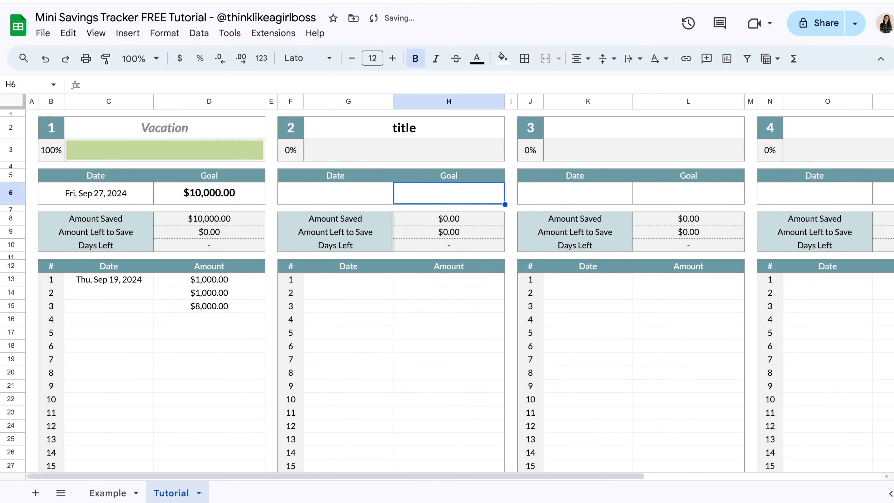
{"action": "left_click", "coordinate": [393, 135]}
{"action": "key", "text": "Delete"}
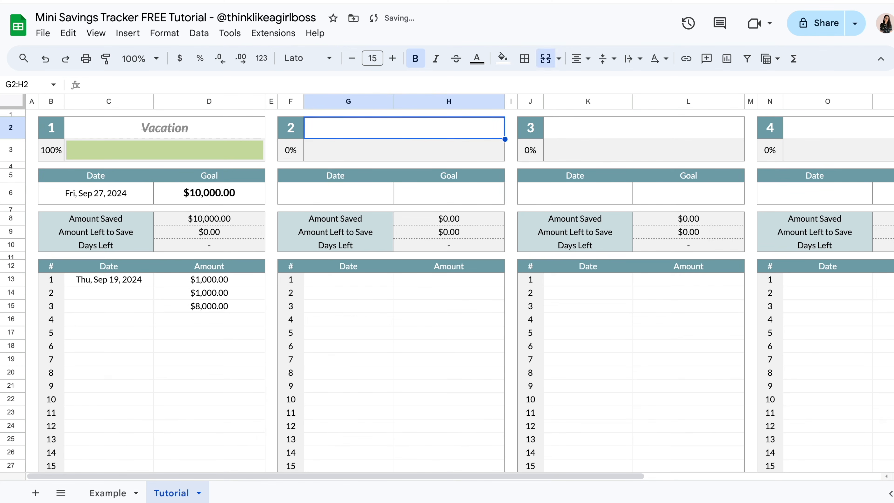
Clear the first tracker's sample data: the Vacation title, the goal date and amount in B6:D6, and the deposit entries in C13:D16.
{"action": "left_click", "coordinate": [228, 130]}
{"action": "key", "text": "Delete"}
{"action": "left_click", "coordinate": [109, 194]}
{"action": "left_click", "coordinate": [209, 194], "text": "shift"}
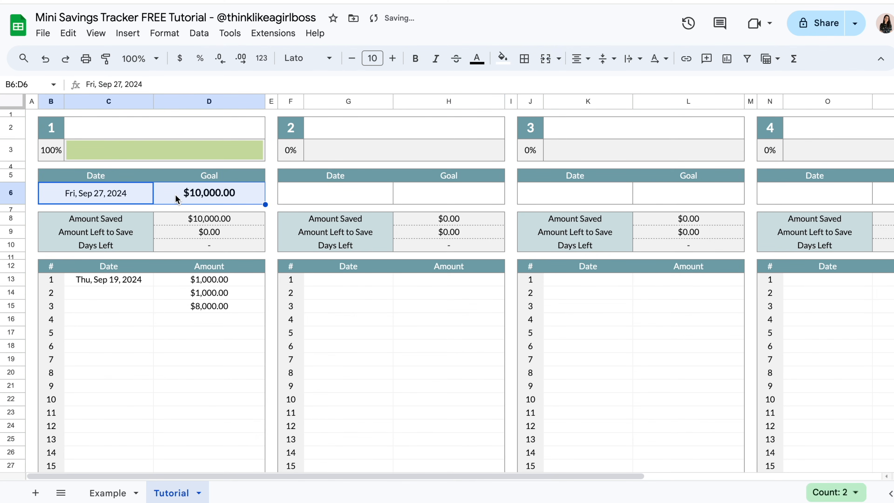
{"action": "key", "text": "Delete"}
{"action": "left_click_drag", "start_coordinate": [118, 284], "coordinate": [209, 319]}
{"action": "key", "text": "Delete"}
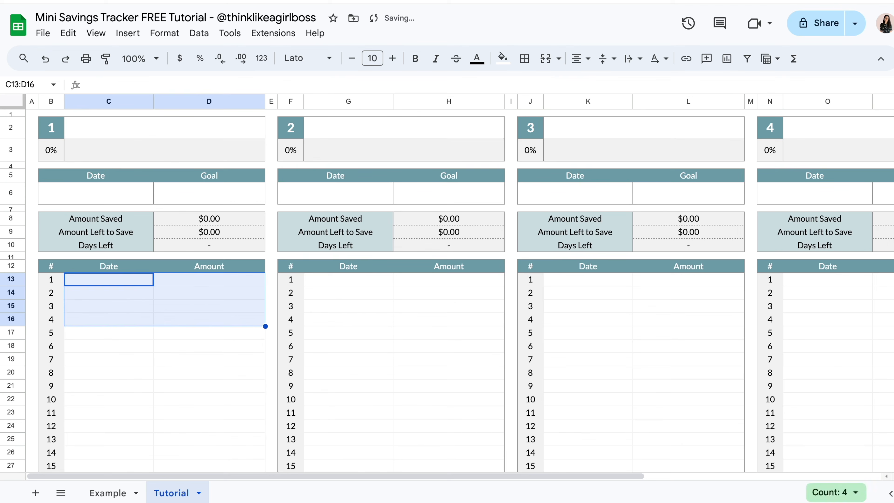
{"action": "left_click", "coordinate": [399, 359]}
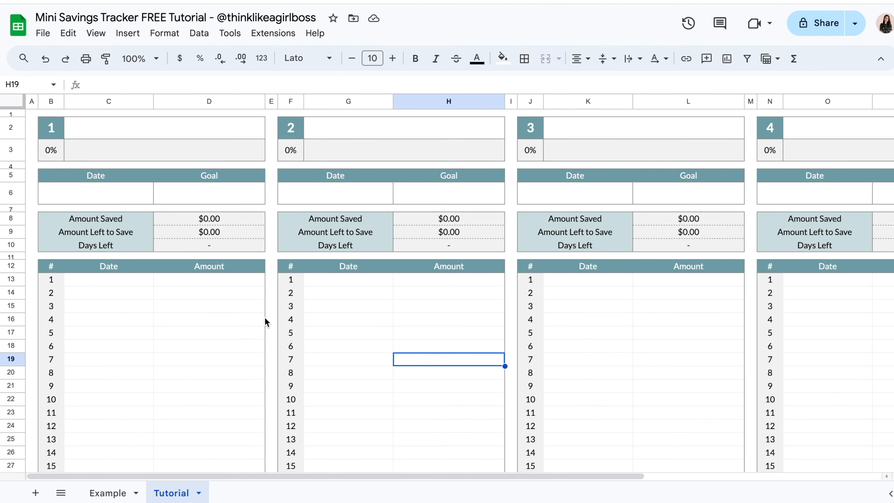
Duplicate the cleared Tutorial sheet and look over the five blank trackers on the copy.
{"action": "scroll", "coordinate": [513, 361], "scroll_direction": "right", "scroll_amount": 5}
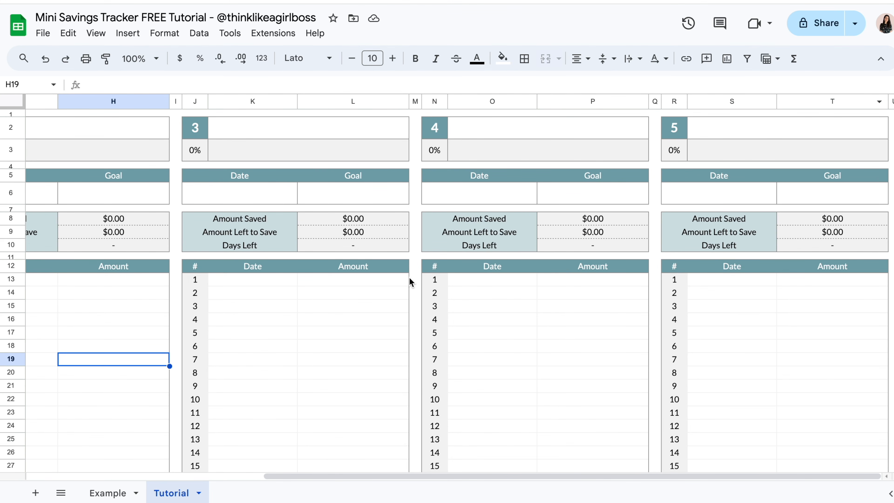
{"action": "scroll", "coordinate": [410, 278], "scroll_direction": "left", "scroll_amount": 5}
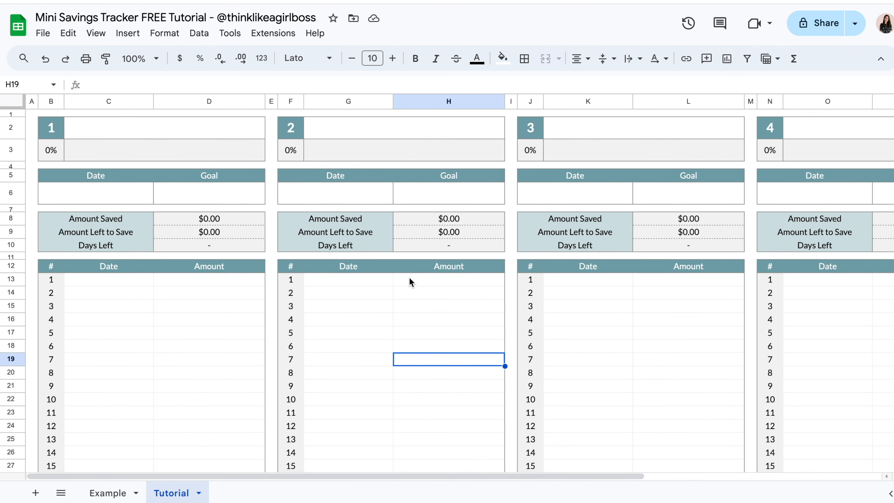
{"action": "right_click", "coordinate": [175, 491]}
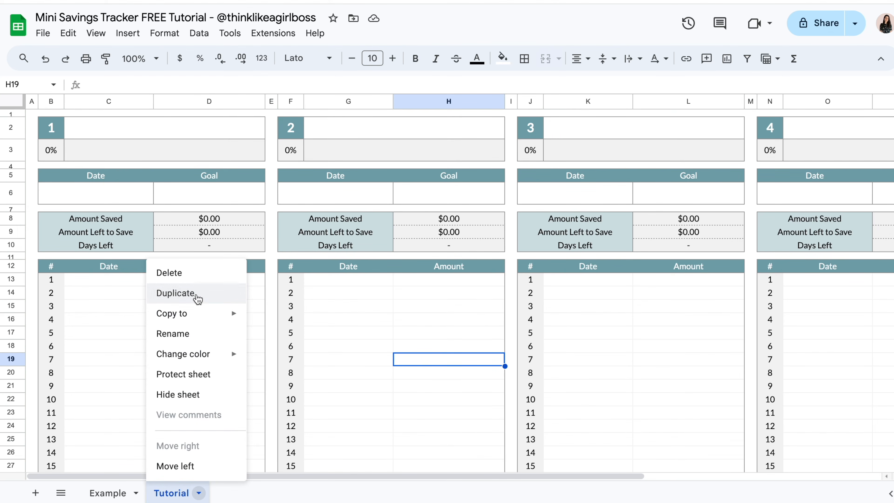
{"action": "left_click", "coordinate": [198, 299]}
{"action": "left_click", "coordinate": [453, 329]}
{"action": "scroll", "coordinate": [454, 329], "scroll_direction": "right", "scroll_amount": 5}
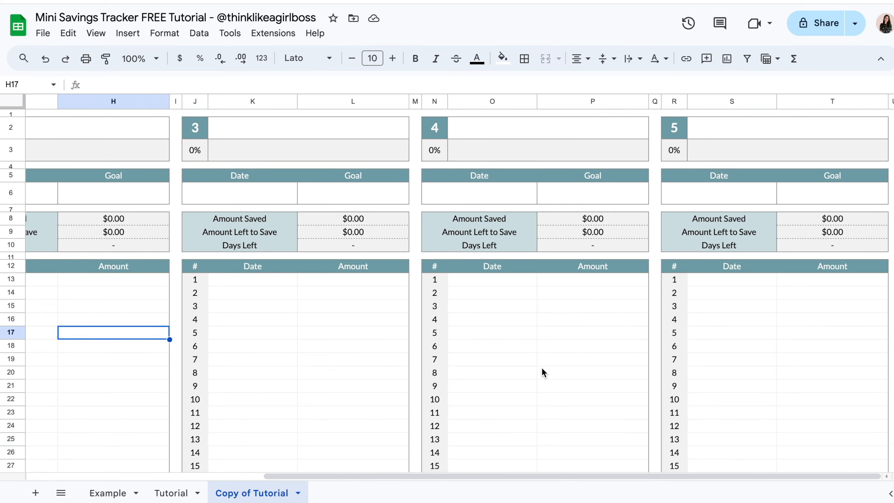